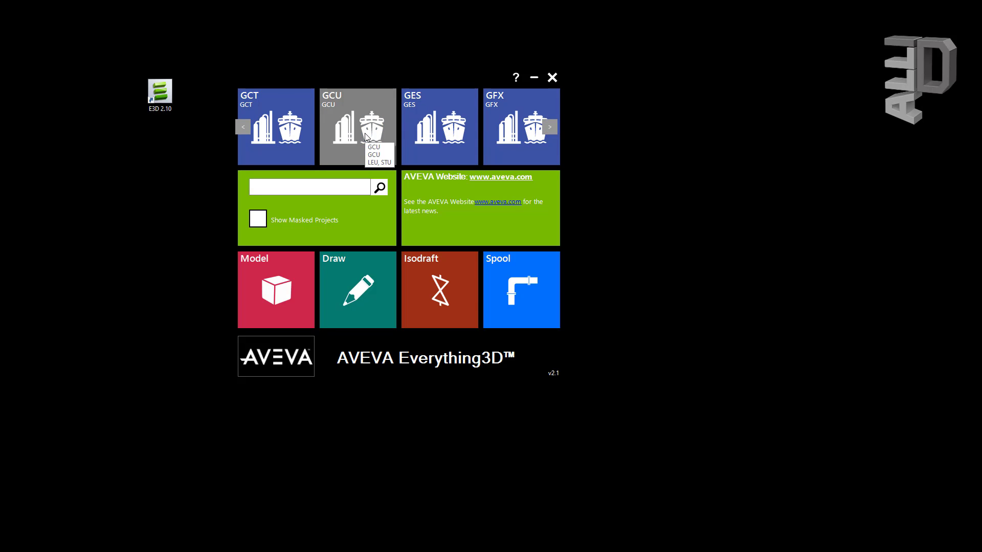
Step: Browse the project carousel, then search for 'Marine' so only the AMS project is listed
{"action": "left_click", "coordinate": [549, 127]}
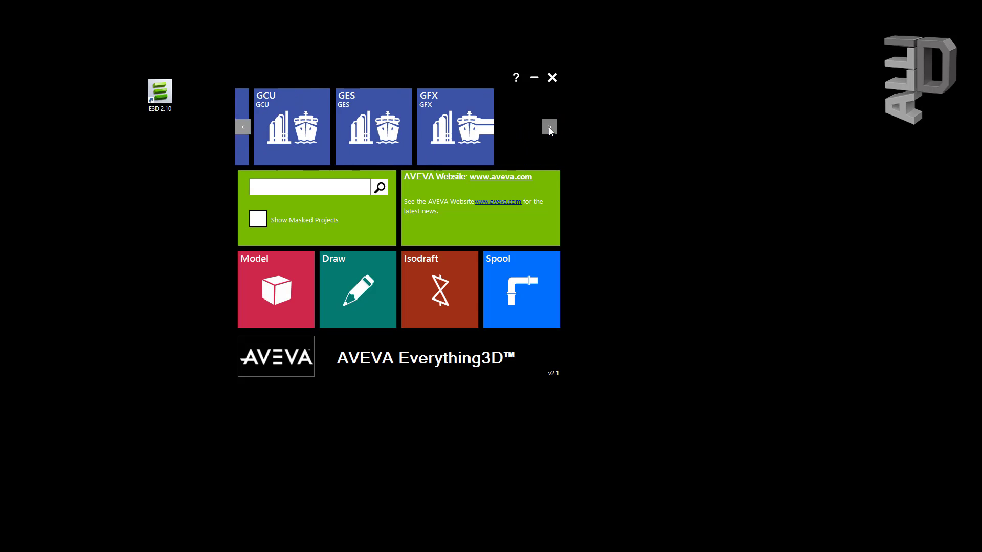
{"action": "left_click", "coordinate": [549, 127]}
{"action": "left_click", "coordinate": [549, 127]}
{"action": "left_click", "coordinate": [549, 127]}
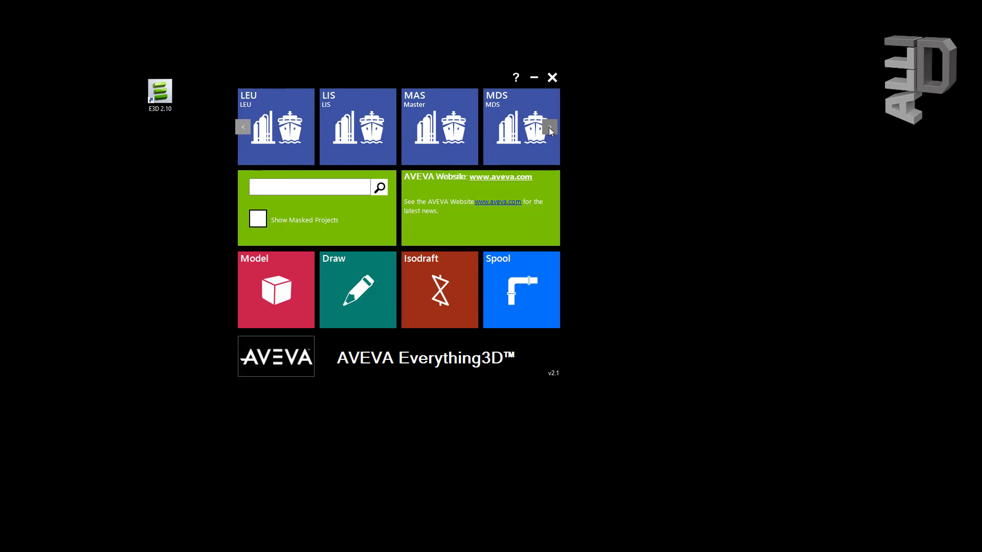
{"action": "left_click", "coordinate": [549, 127]}
{"action": "left_click", "coordinate": [549, 126]}
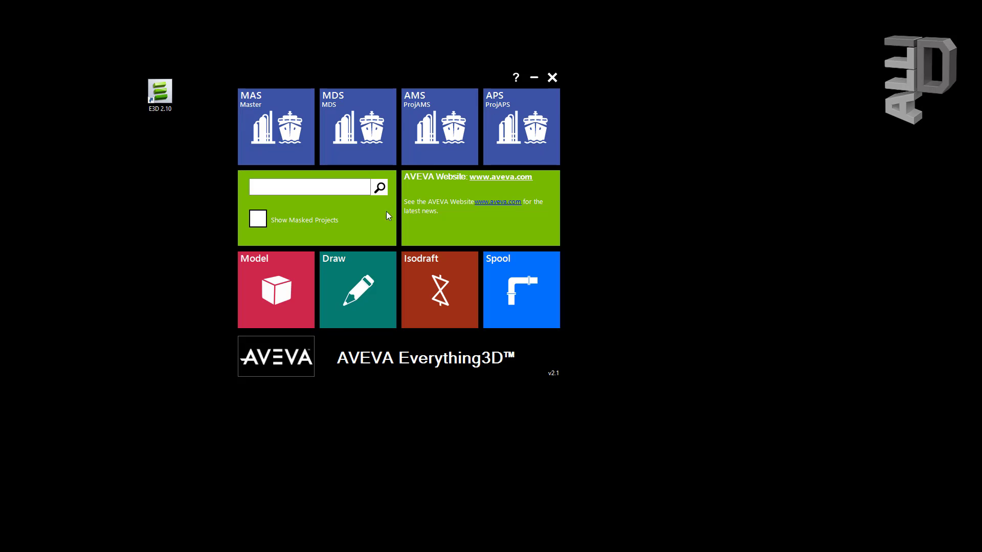
{"action": "left_click", "coordinate": [296, 190]}
{"action": "type", "text": "Marine"}
{"action": "key", "text": "Return"}
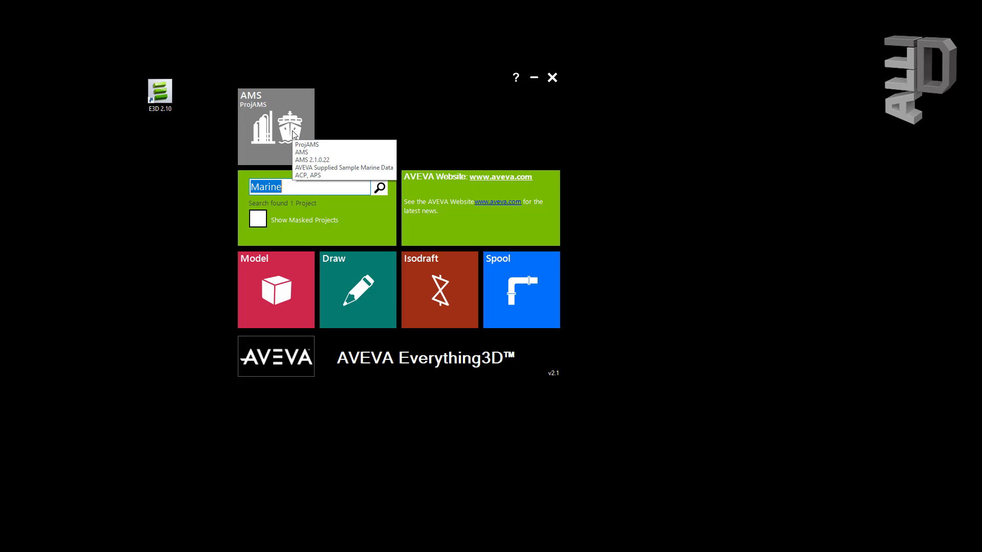
Step: Select the AMS project and choose ELECT as the login user
{"action": "left_click", "coordinate": [262, 129]}
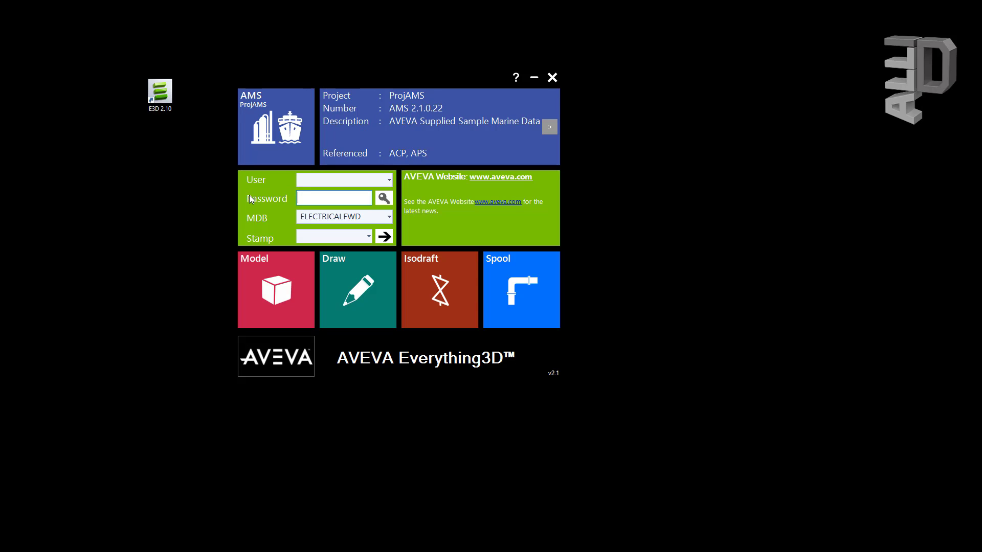
{"action": "left_click", "coordinate": [389, 180]}
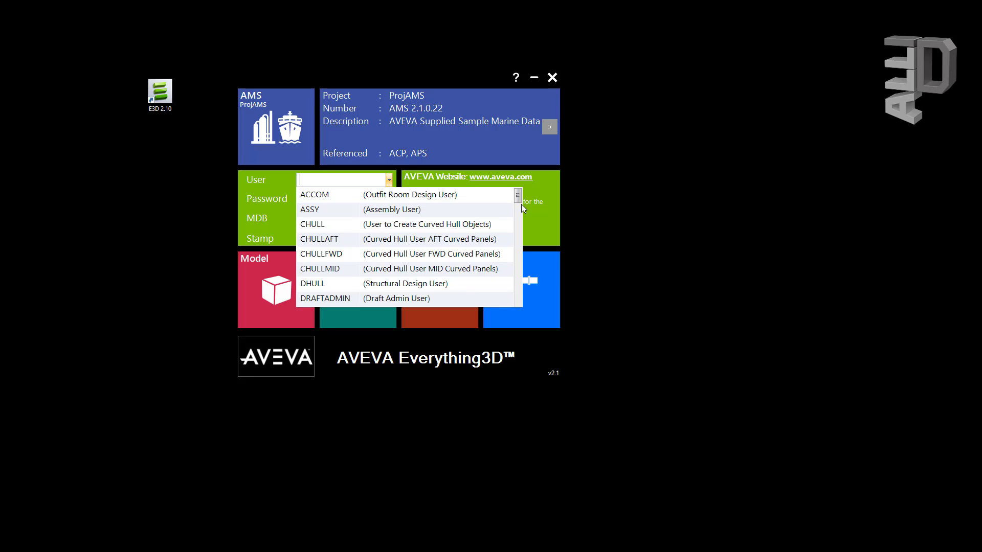
{"action": "mouse_move", "coordinate": [519, 198]}
{"action": "left_mouse_down"}
{"action": "mouse_move", "coordinate": [520, 290]}
{"action": "mouse_move", "coordinate": [519, 197]}
{"action": "left_mouse_up"}
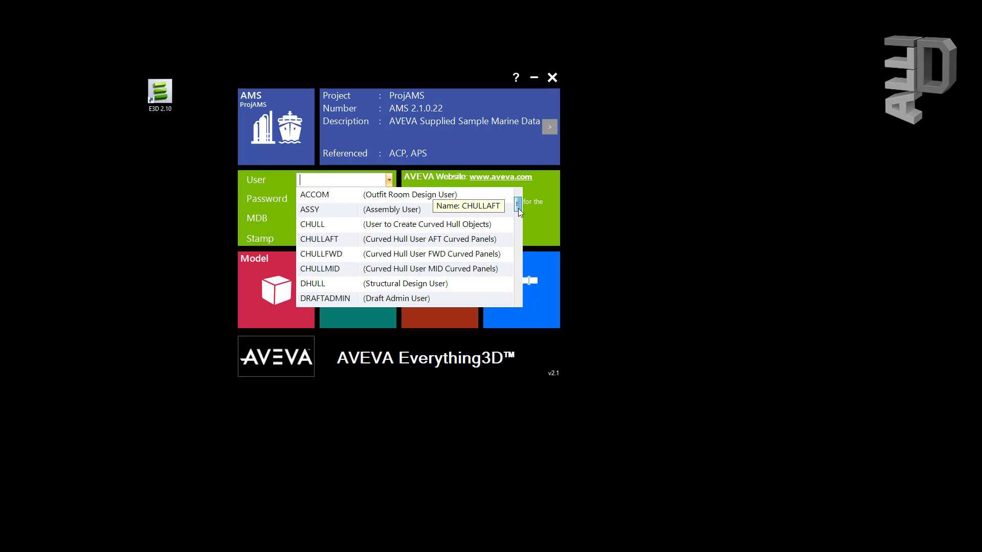
{"action": "scroll", "coordinate": [518, 208], "scroll_direction": "down", "scroll_amount": 1}
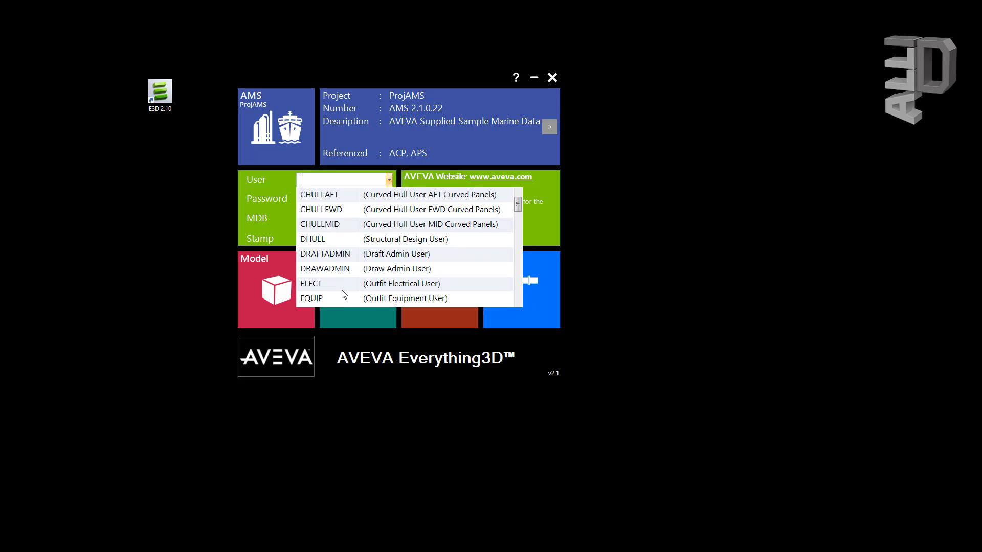
{"action": "left_click", "coordinate": [314, 285]}
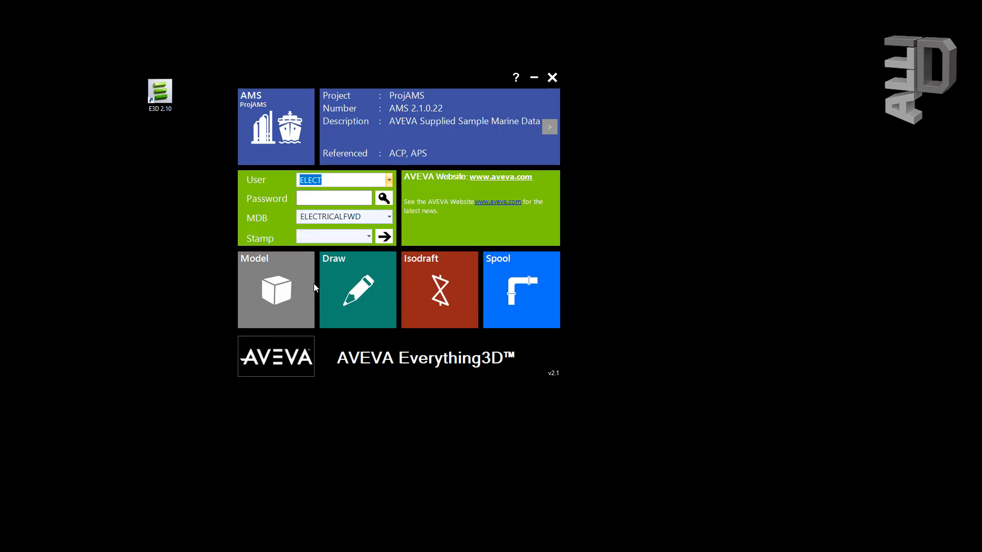
Step: Enter the login password, correcting an initial mistyped attempt
{"action": "left_click", "coordinate": [304, 198]}
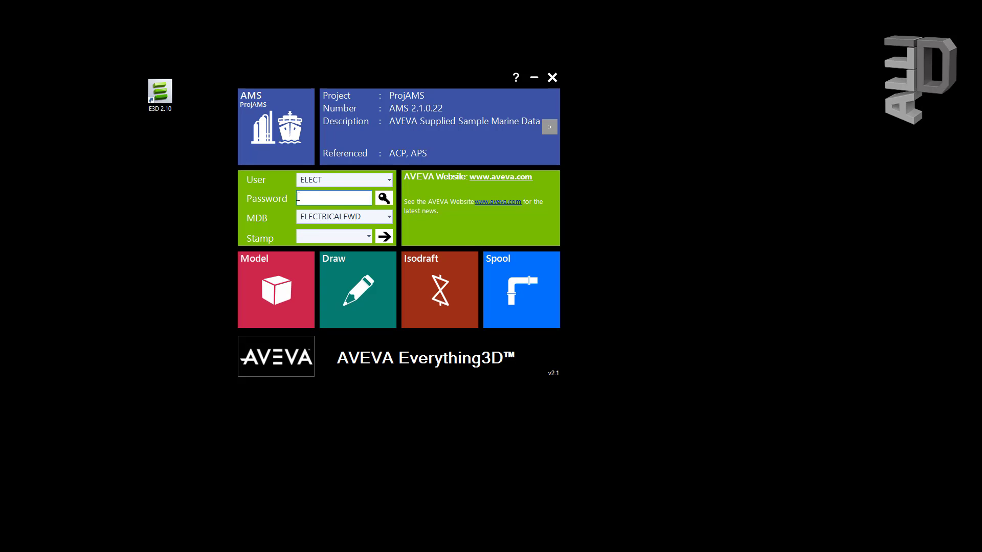
{"action": "type", "text": "elec"}
{"action": "key", "text": "BackSpace"}
{"action": "key", "text": "BackSpace"}
{"action": "key", "text": "BackSpace"}
{"action": "key", "text": "BackSpace"}
{"action": "type", "text": "●●●●●"}
Step: Confirm ELECTRICALFWD in the MDB list and pick None from the Stamp dropdown
{"action": "key", "text": "Tab"}
{"action": "left_click", "coordinate": [389, 220]}
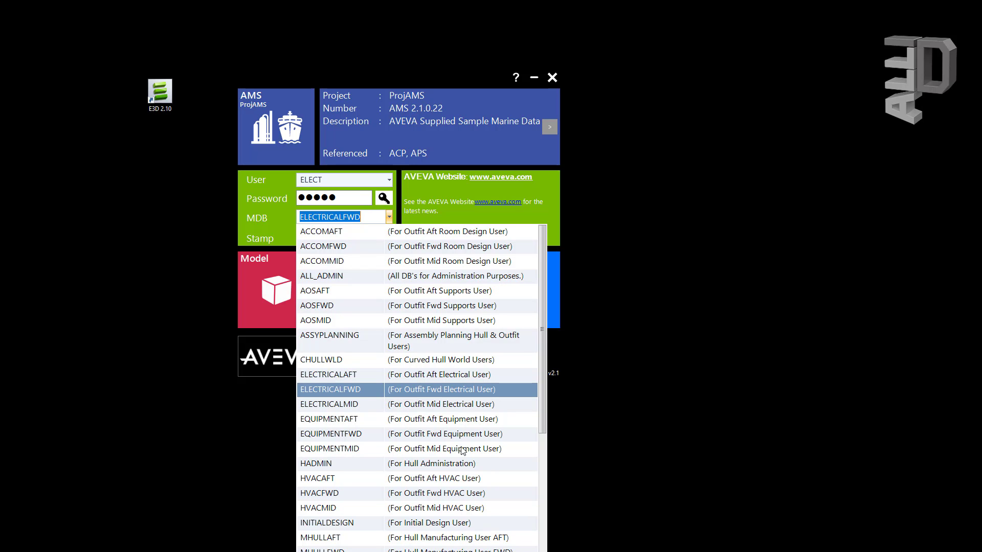
{"action": "left_click_drag", "start_coordinate": [541, 306], "coordinate": [542, 549]}
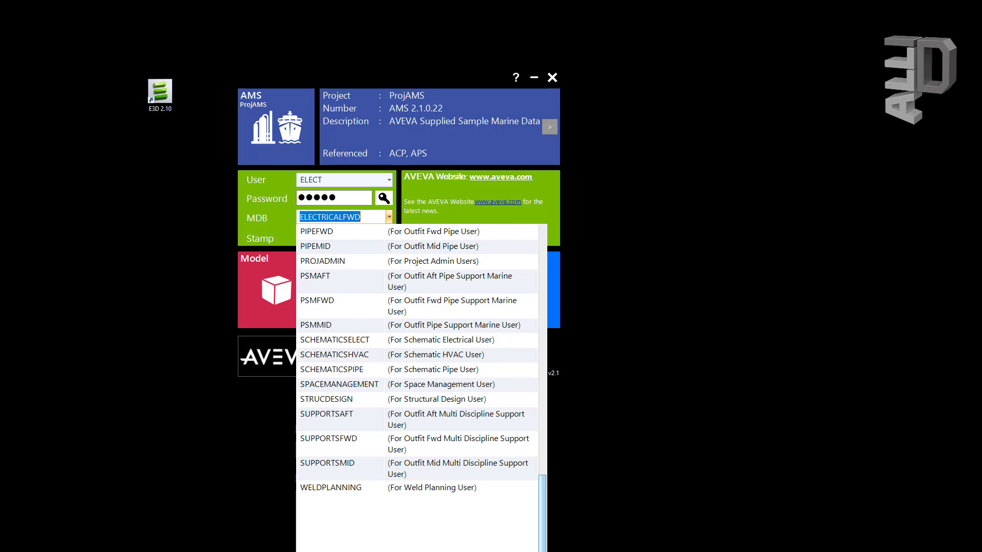
{"action": "scroll", "coordinate": [508, 408], "scroll_direction": "up", "scroll_amount": 8}
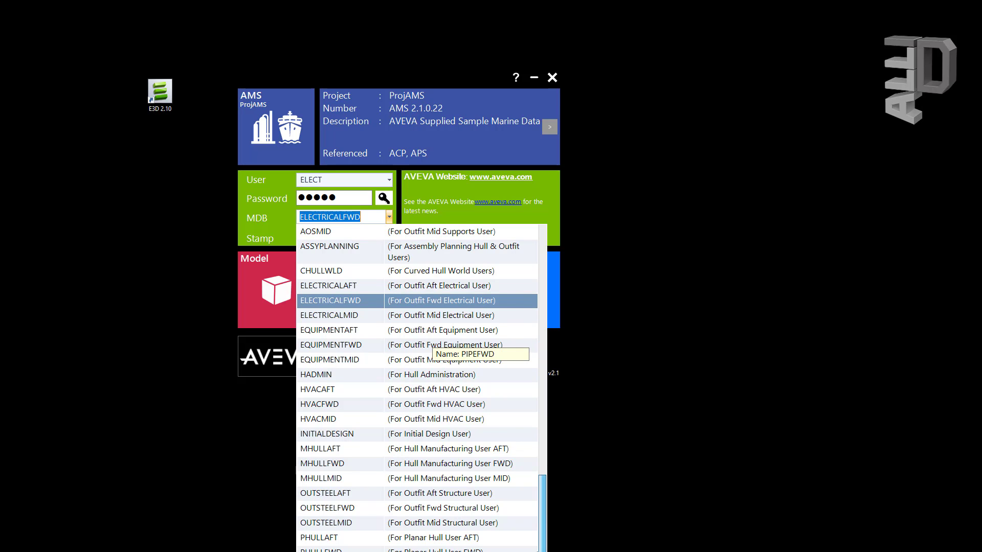
{"action": "left_click", "coordinate": [544, 532]}
{"action": "left_click_drag", "start_coordinate": [544, 532], "coordinate": [547, 287]}
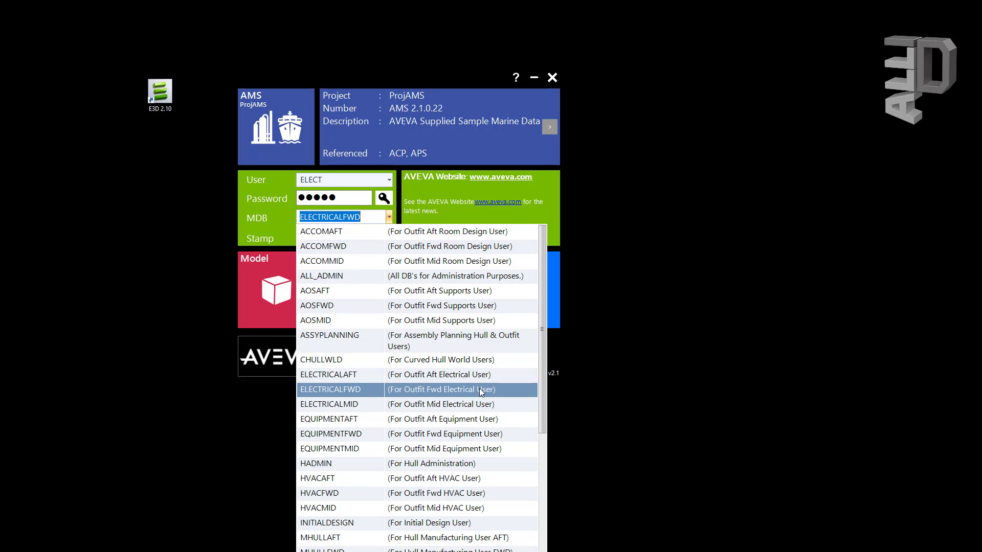
{"action": "left_click", "coordinate": [370, 390]}
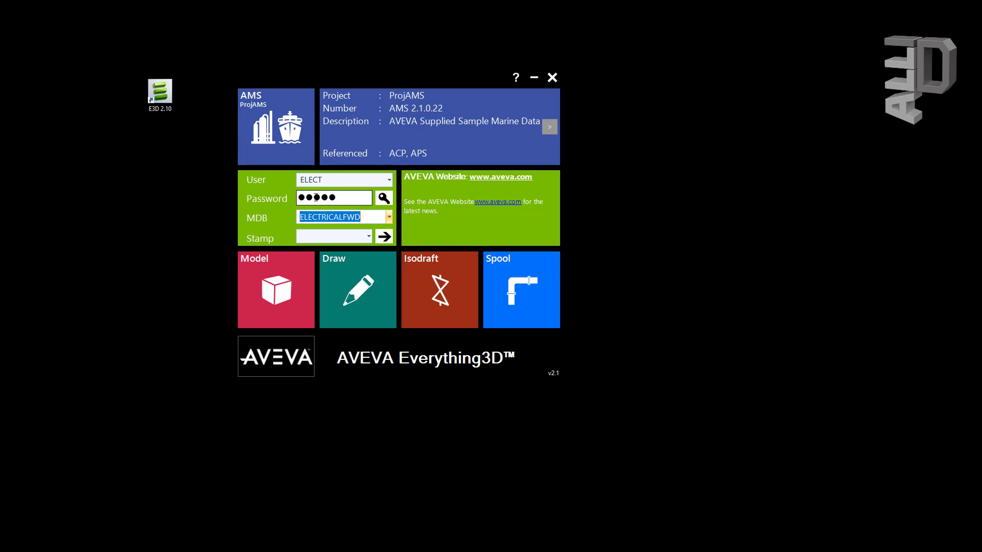
{"action": "left_click", "coordinate": [369, 236]}
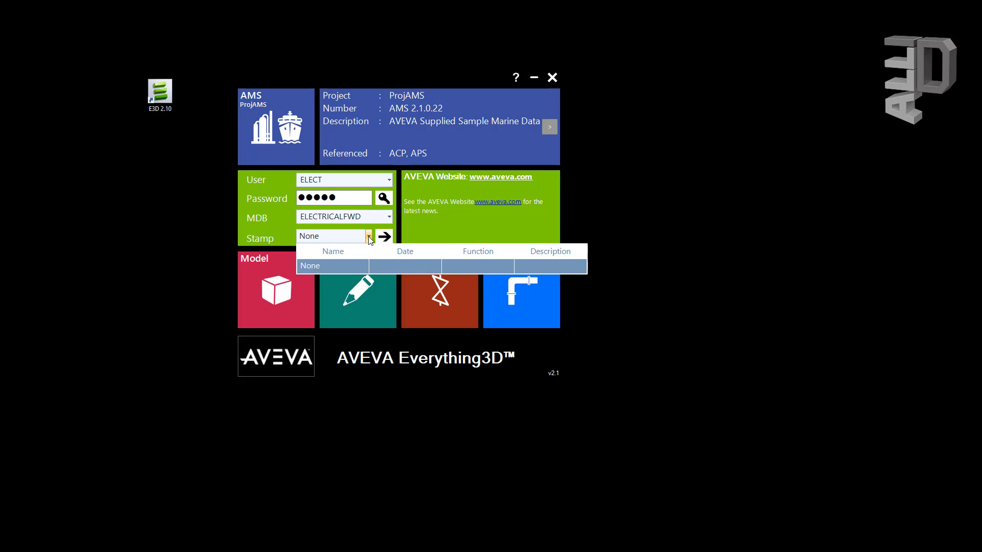
{"action": "left_click", "coordinate": [369, 237]}
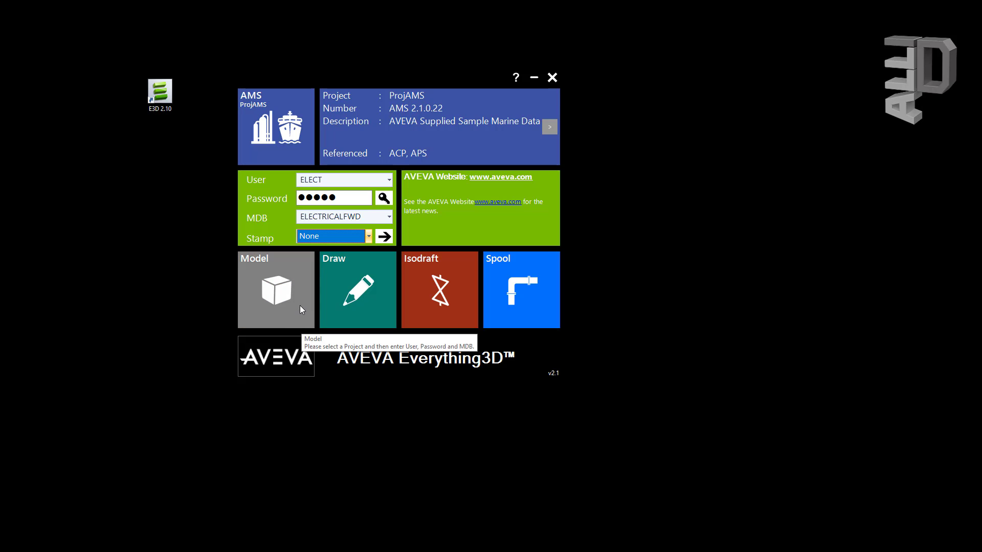
Step: Expand the startup options and launch the Model module for project AMS
{"action": "left_click", "coordinate": [384, 236]}
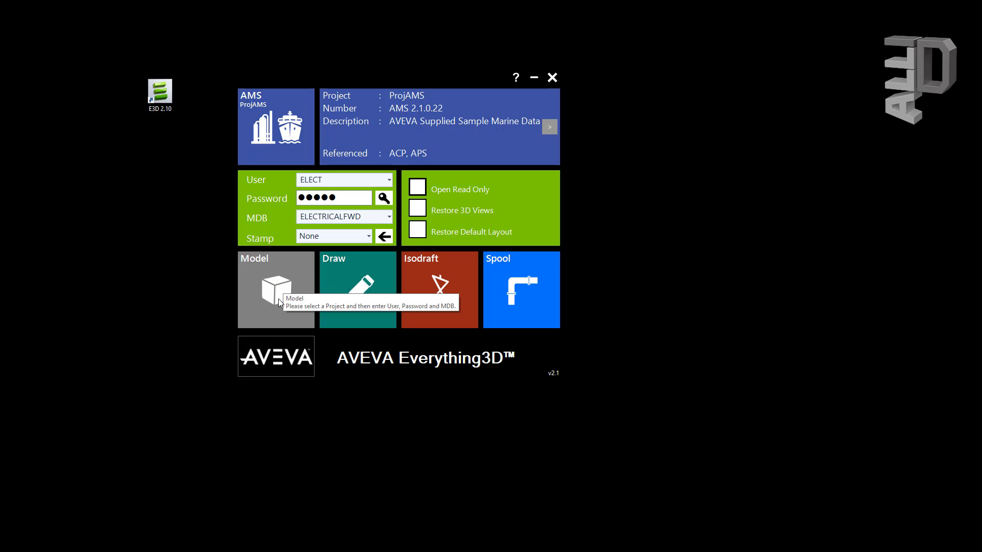
{"action": "left_click", "coordinate": [278, 298]}
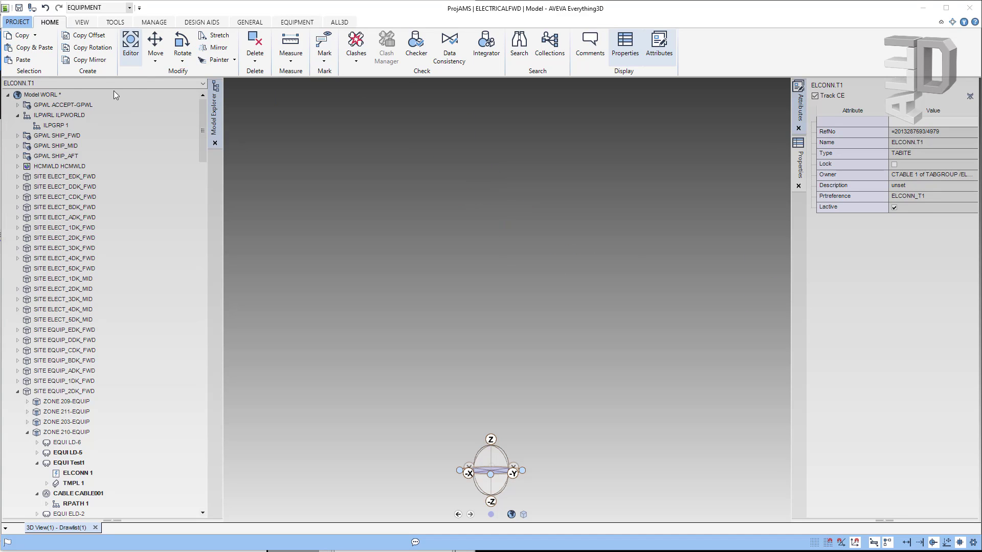
Step: Open PROJECT > Options and review the Explorer Settings, Forms, Properties, Units and Advanced pages
{"action": "left_click", "coordinate": [17, 22]}
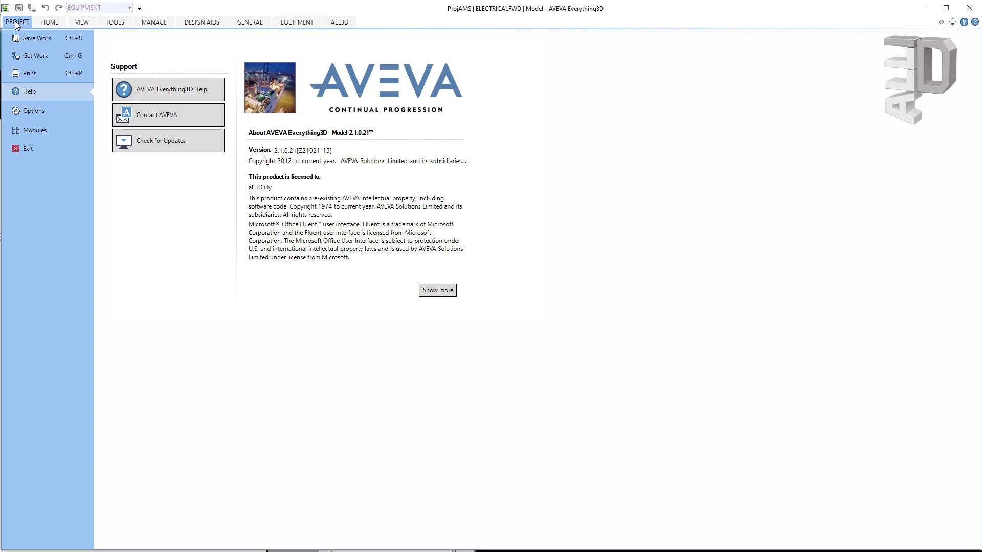
{"action": "left_click", "coordinate": [32, 113]}
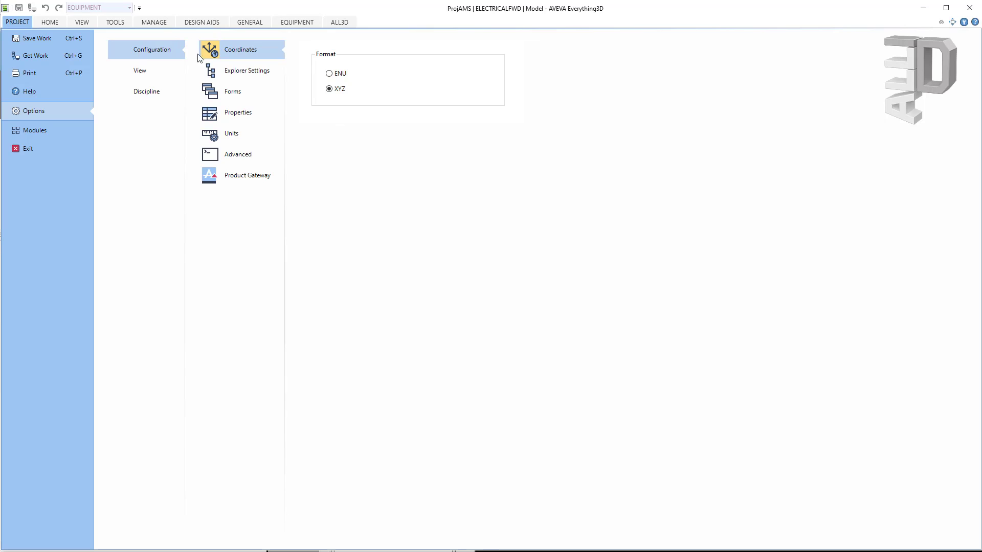
{"action": "left_click", "coordinate": [248, 70]}
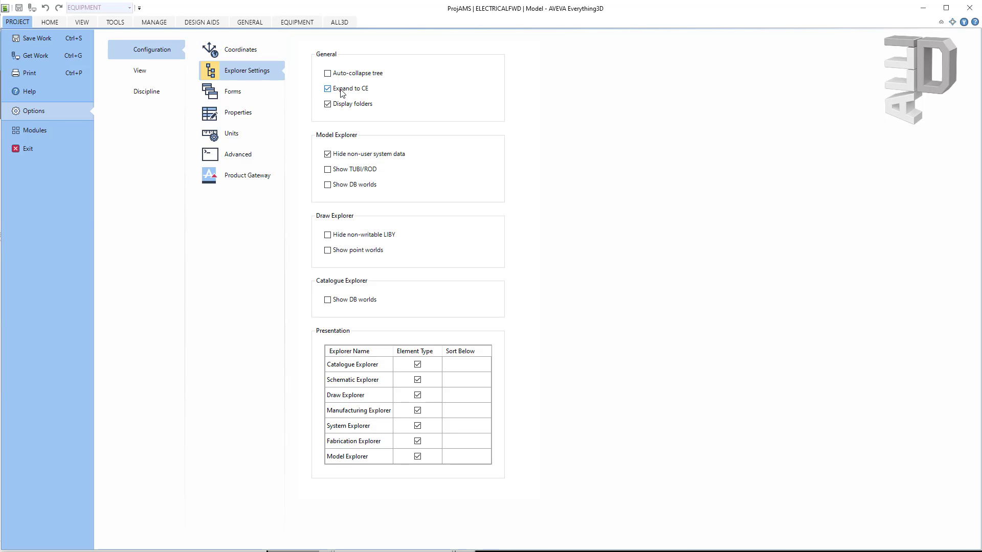
{"action": "left_click", "coordinate": [253, 97]}
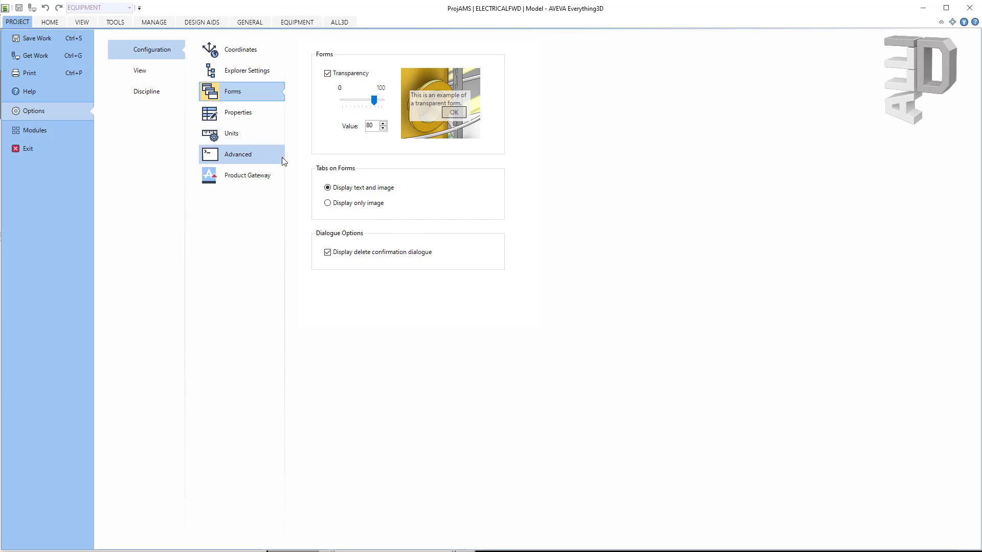
{"action": "left_click", "coordinate": [243, 113]}
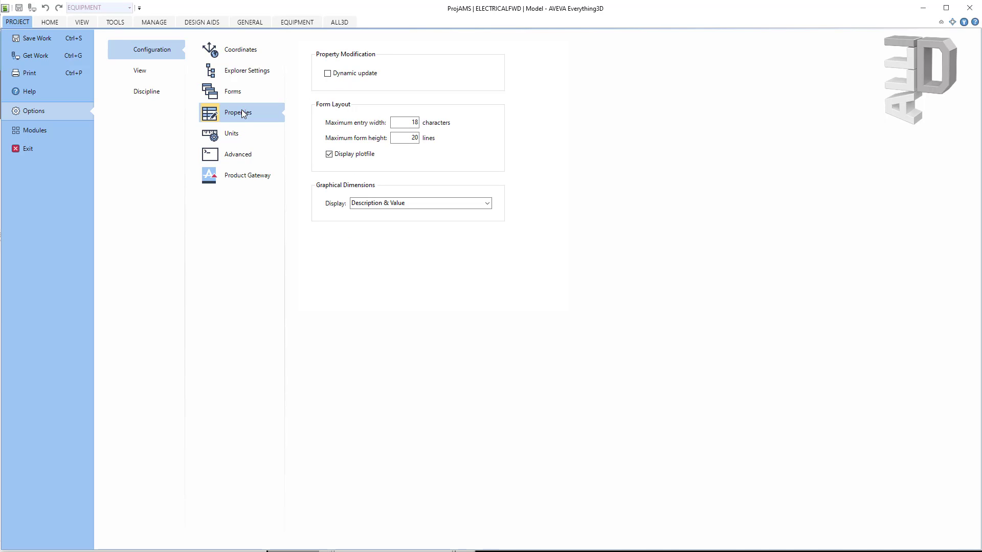
{"action": "left_click", "coordinate": [239, 139]}
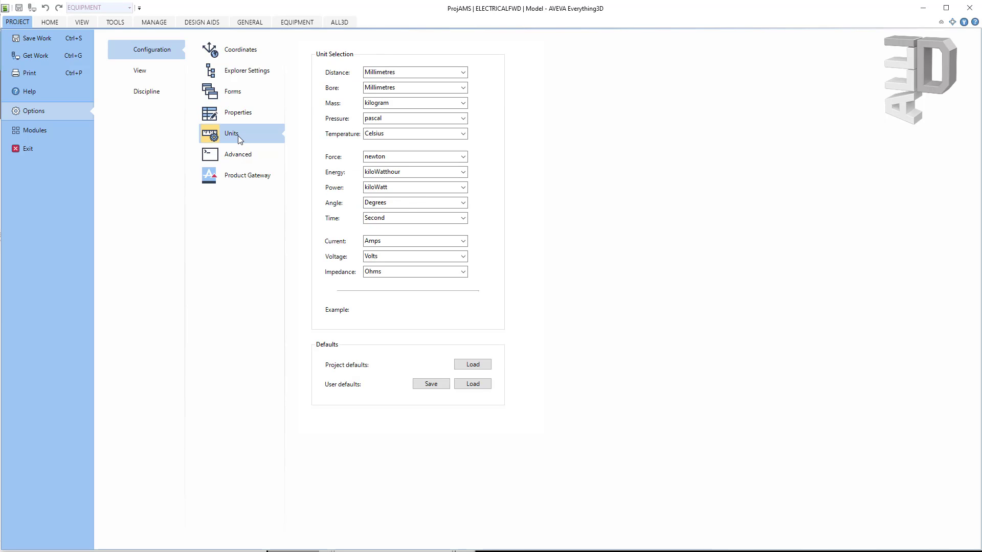
{"action": "left_click", "coordinate": [240, 159]}
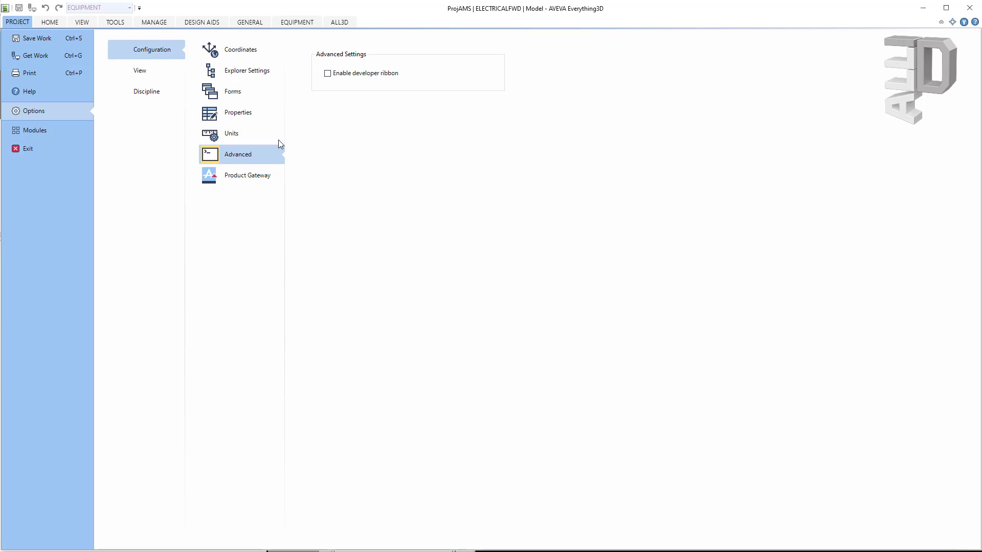
Step: Browse the View options (Selection and Snaps, Picking Control, Elements, Ppoints, PowerCompass), then Discipline
{"action": "left_click", "coordinate": [147, 73]}
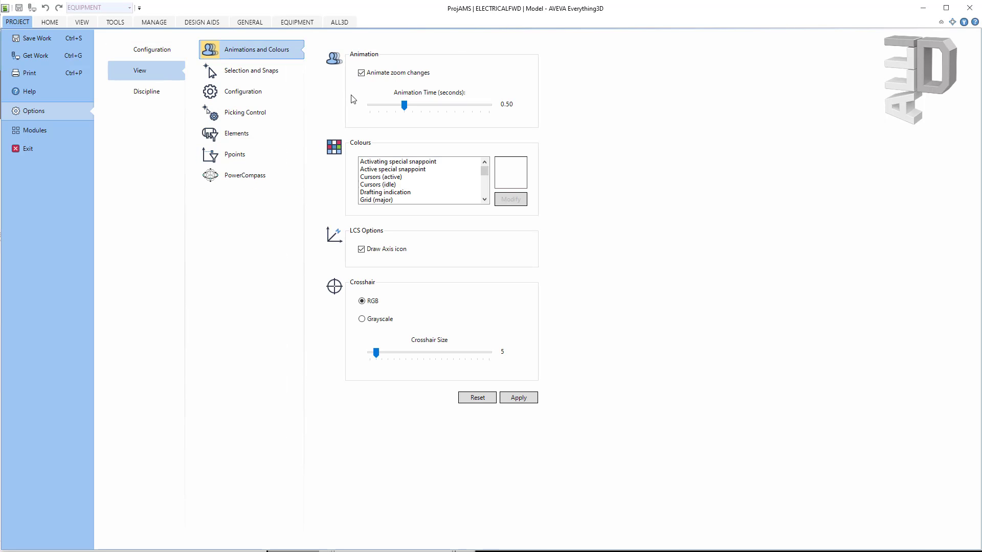
{"action": "left_click", "coordinate": [231, 78]}
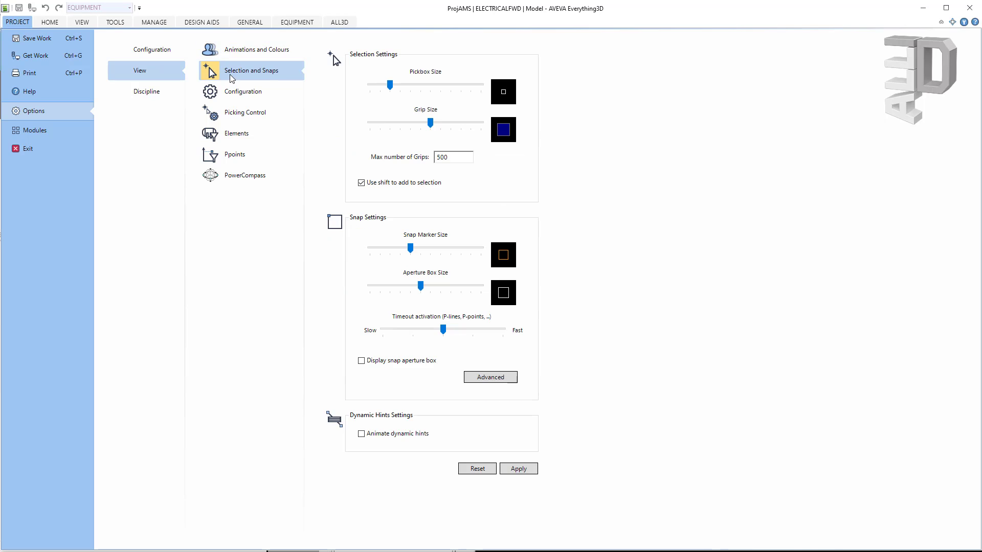
{"action": "left_click", "coordinate": [270, 99]}
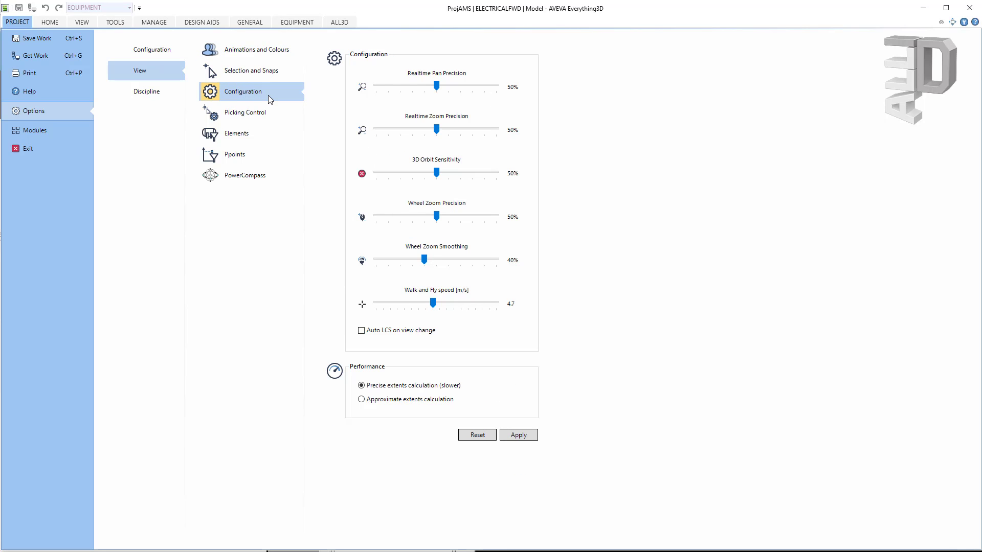
{"action": "left_click", "coordinate": [275, 117]}
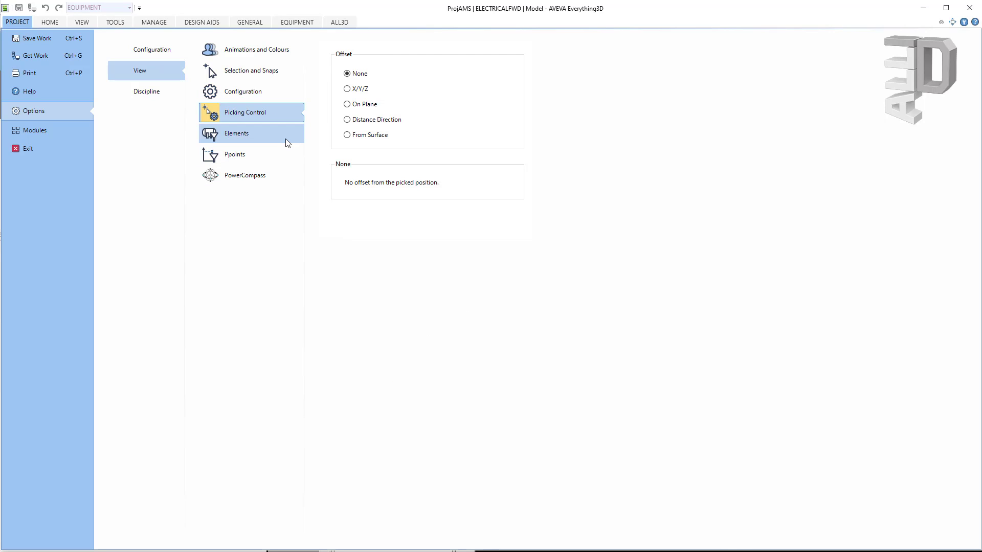
{"action": "left_click", "coordinate": [287, 140]}
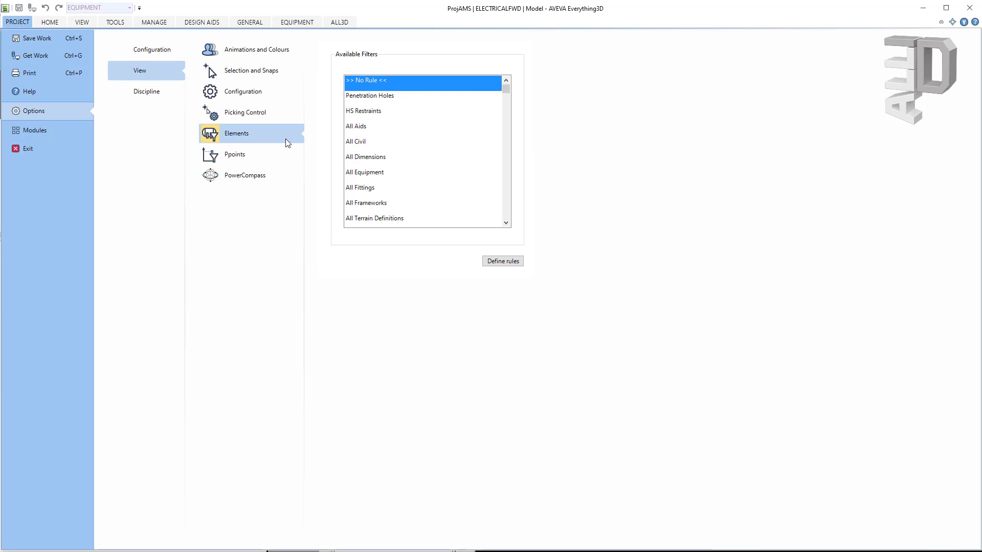
{"action": "left_click", "coordinate": [285, 156]}
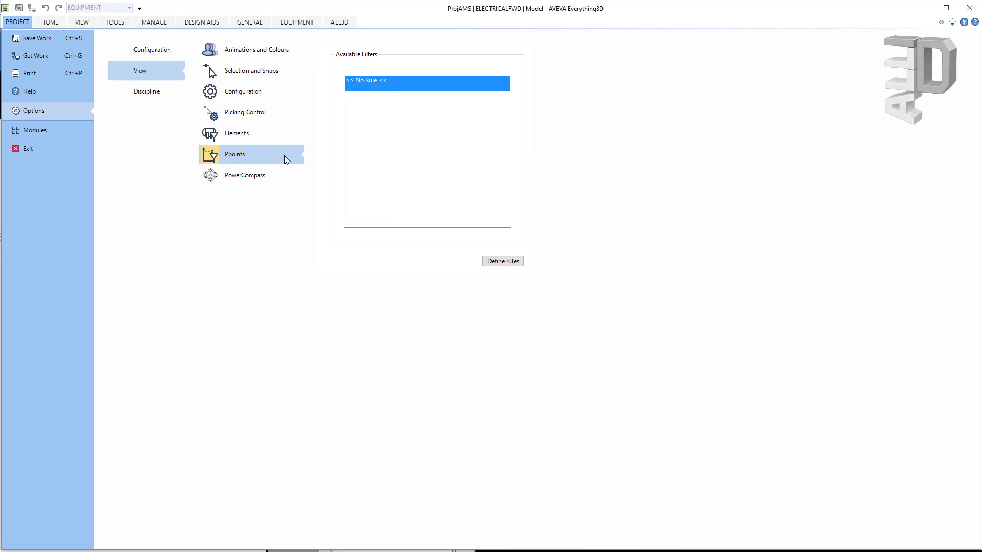
{"action": "left_click", "coordinate": [285, 179]}
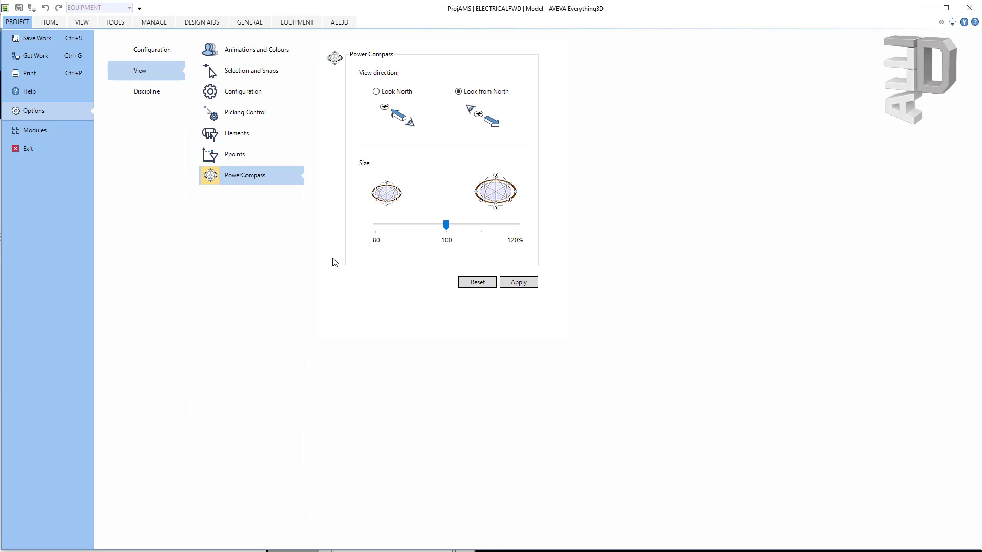
{"action": "left_click", "coordinate": [151, 92]}
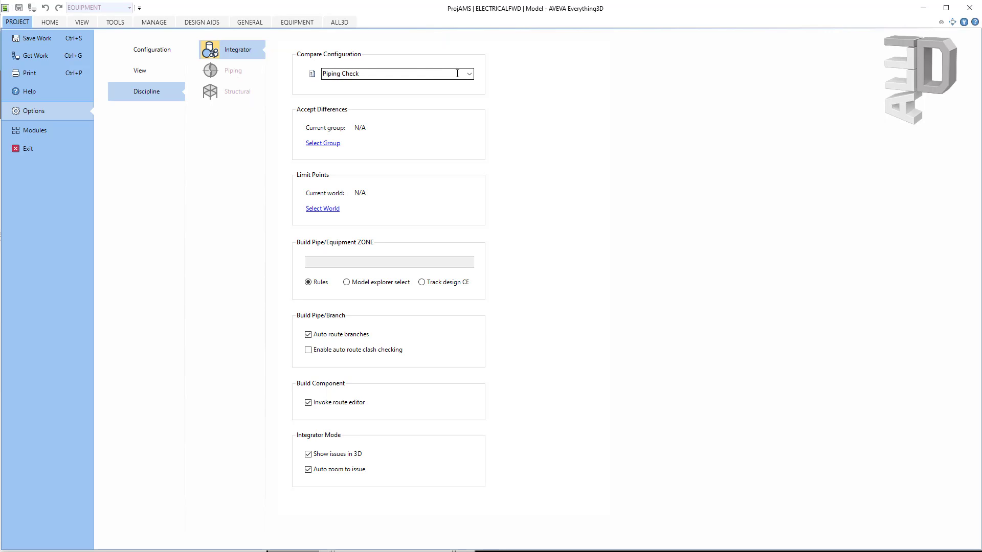
Step: Show the general Configuration options page before returning to the model
{"action": "left_click", "coordinate": [154, 50]}
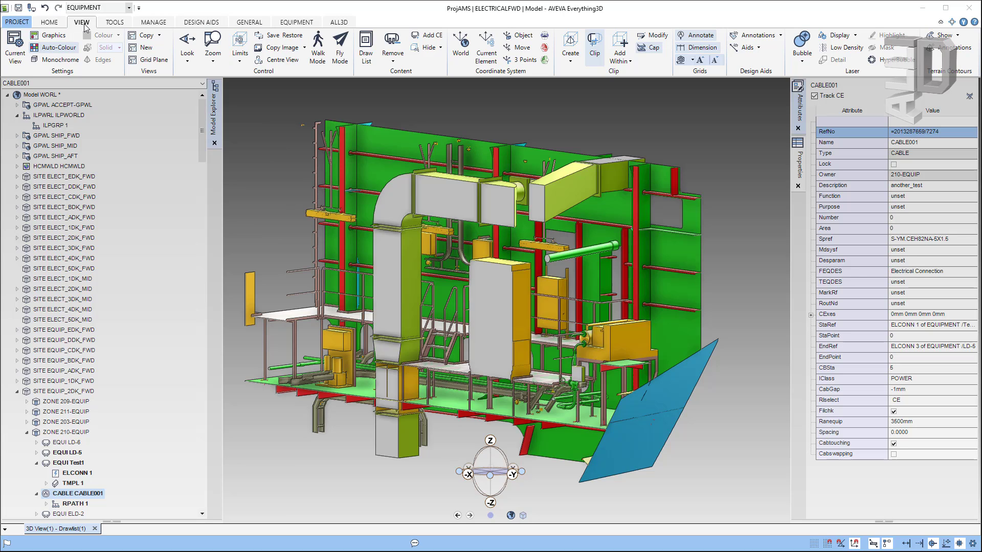
Step: In Graphics Settings > Representation, set insulation translucency 75% and obstruction 87%, then apply
{"action": "left_click", "coordinate": [50, 40]}
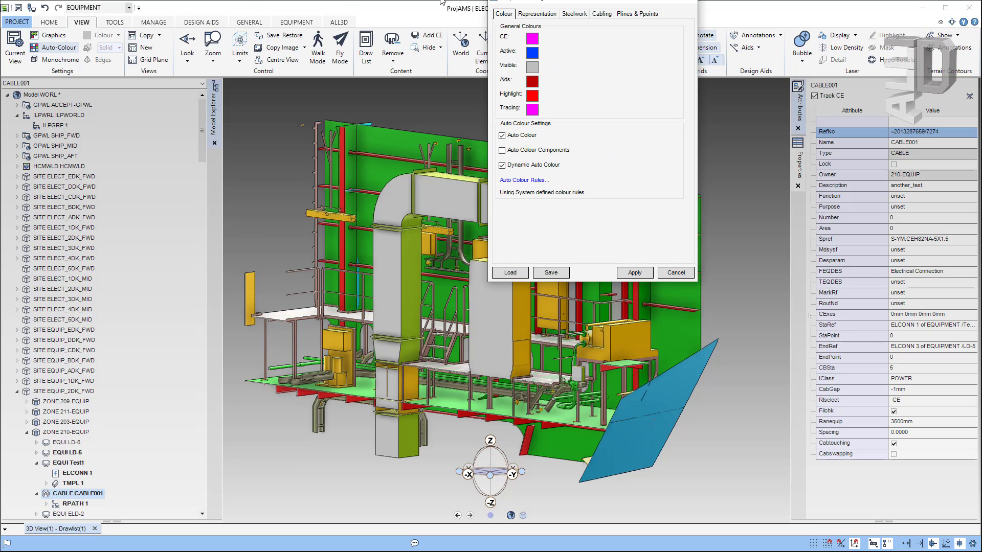
{"action": "left_click_drag", "start_coordinate": [538, 2], "coordinate": [298, 184]}
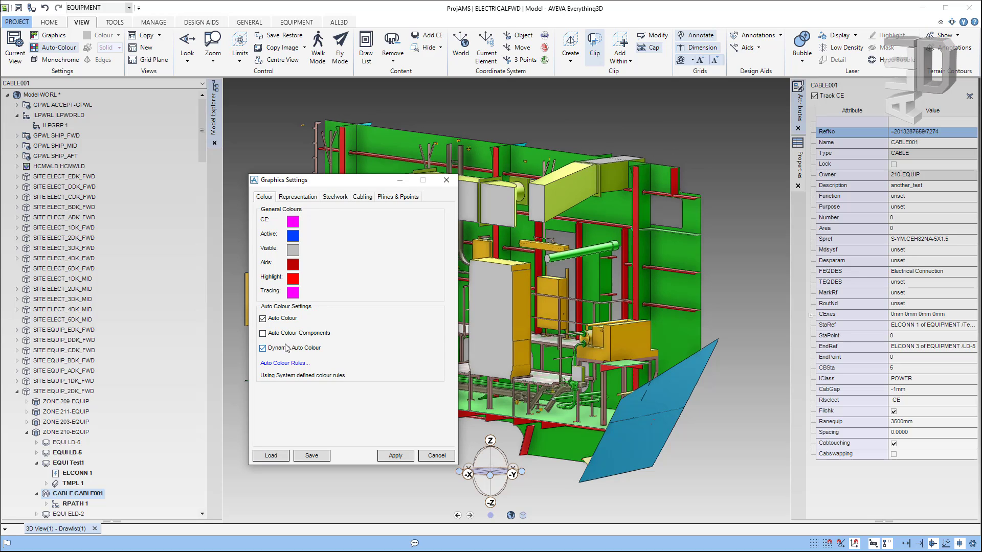
{"action": "left_click", "coordinate": [299, 198]}
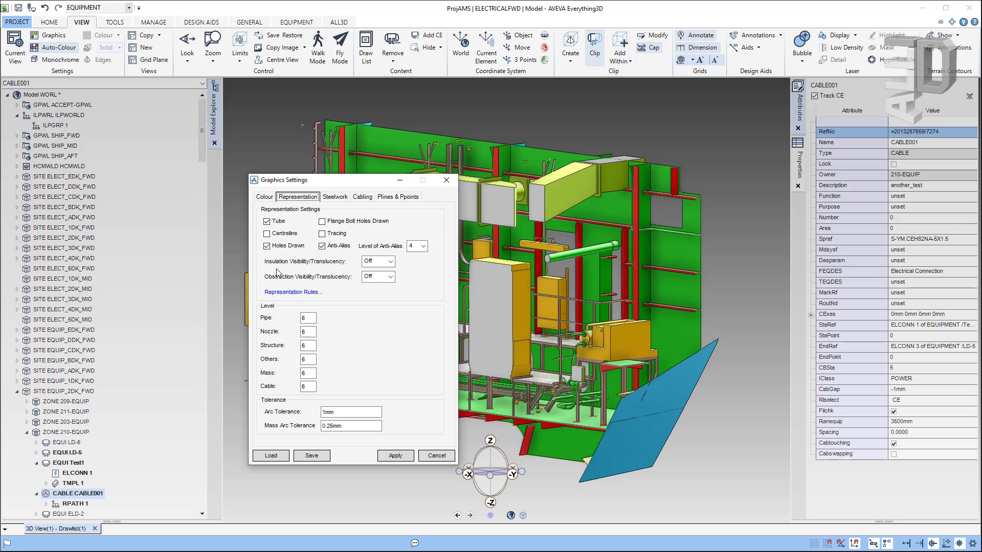
{"action": "left_click", "coordinate": [391, 262]}
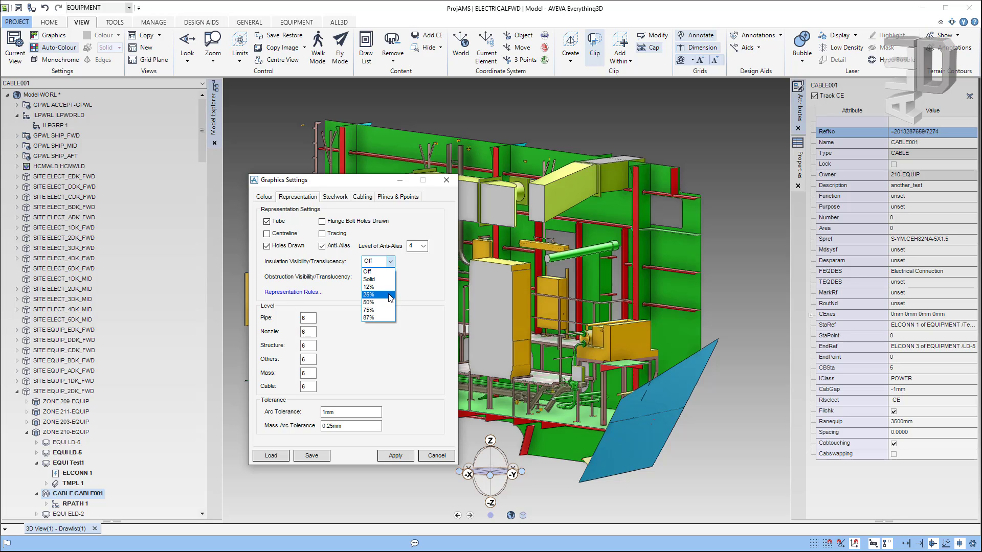
{"action": "left_click", "coordinate": [385, 312]}
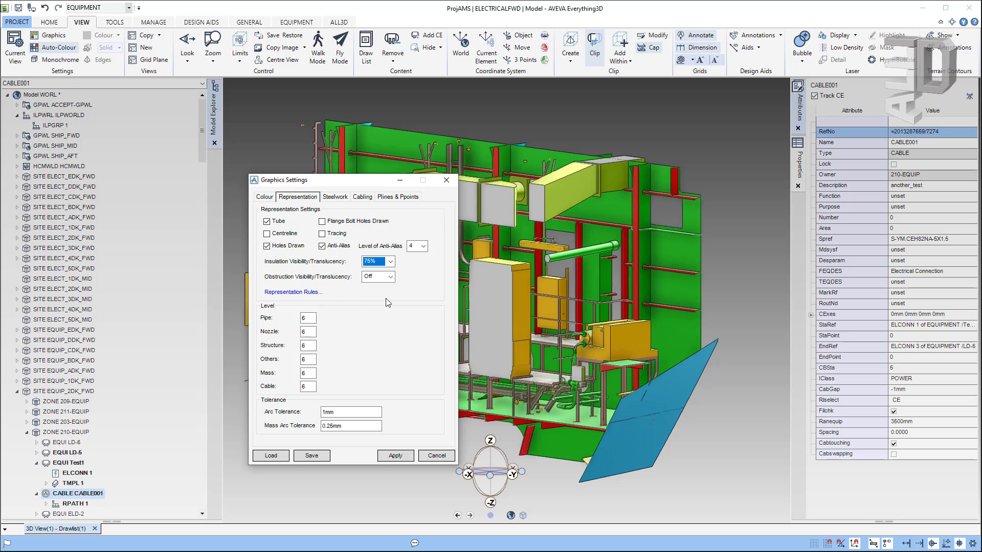
{"action": "left_click", "coordinate": [391, 277]}
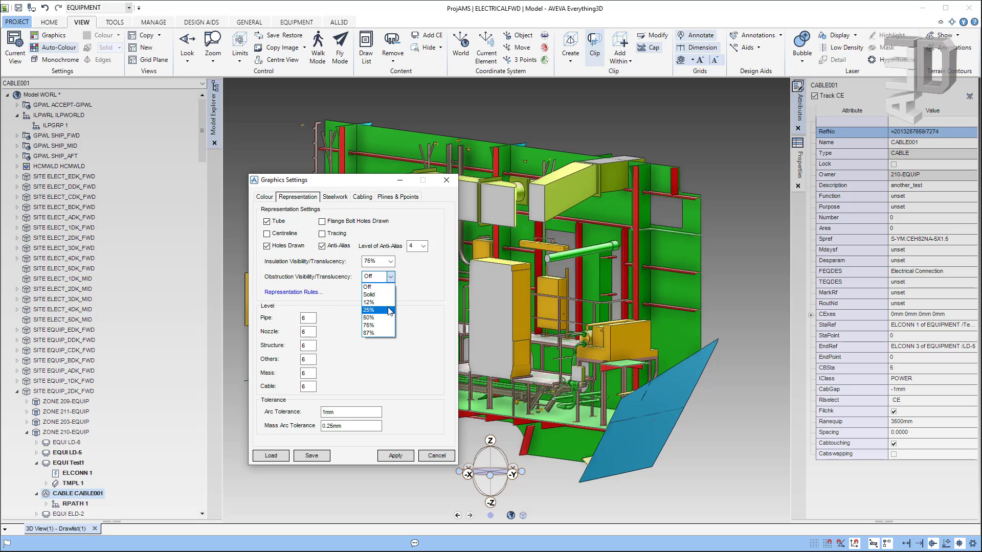
{"action": "left_click", "coordinate": [387, 325]}
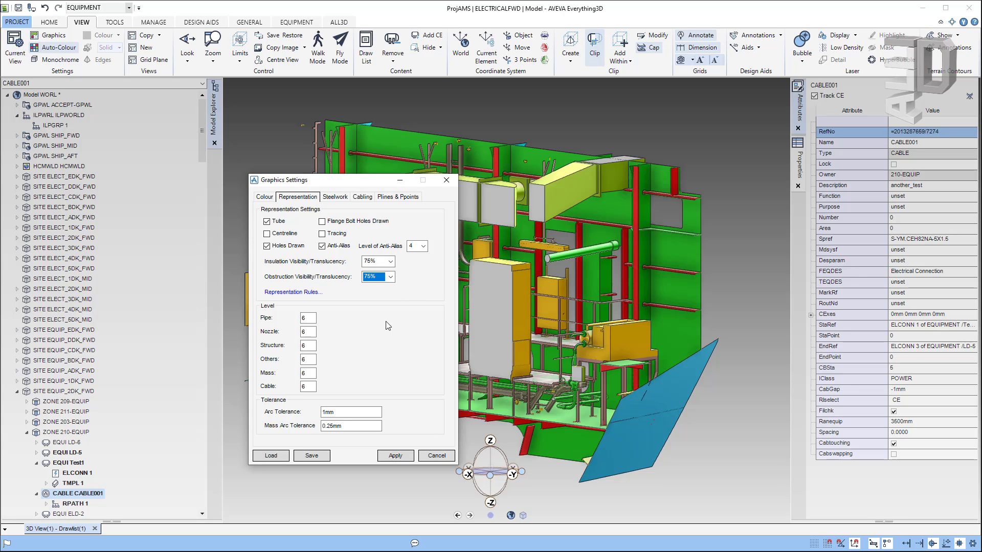
{"action": "left_click", "coordinate": [391, 276]}
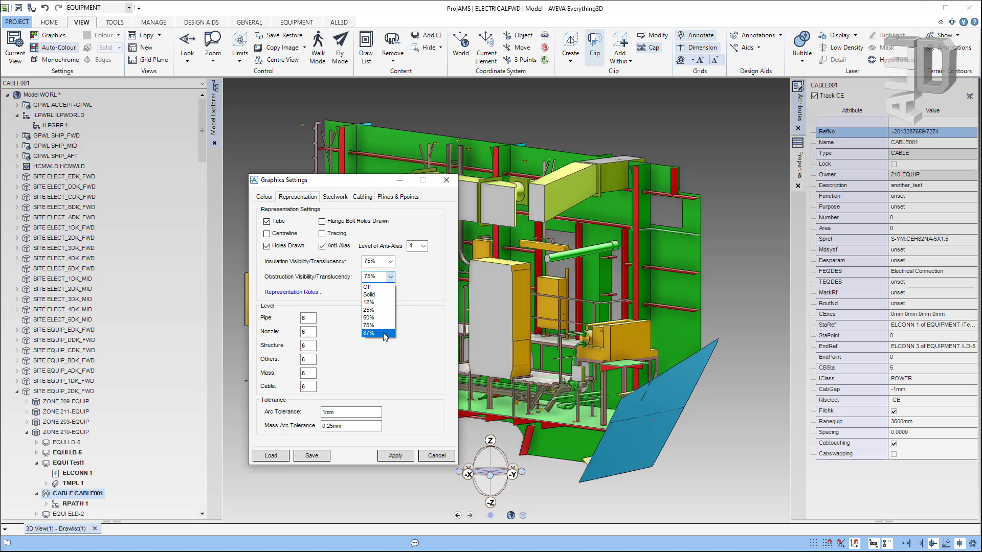
{"action": "left_click", "coordinate": [385, 336]}
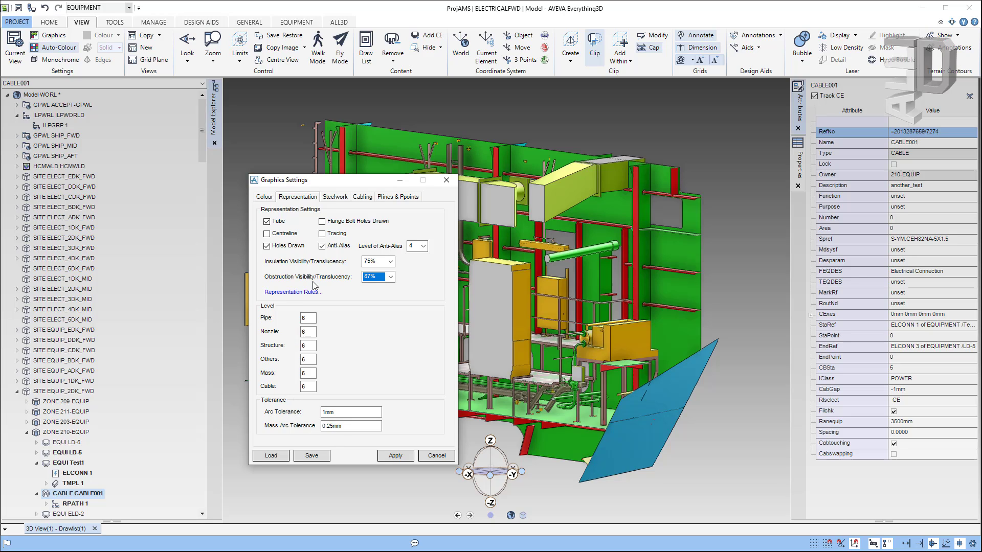
{"action": "left_click", "coordinate": [405, 456]}
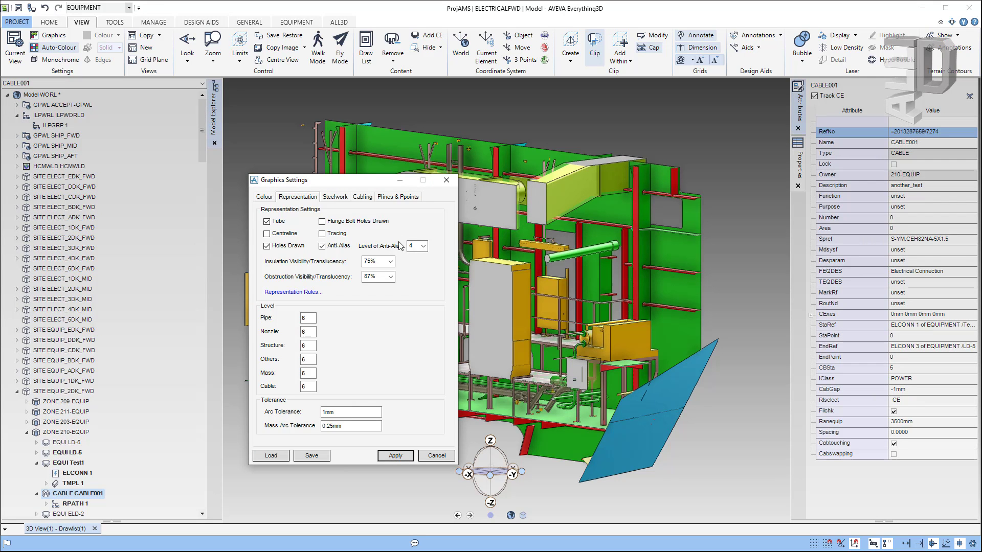
Step: Zoom and orbit the 3D view closer around the translucent equipment
{"action": "scroll", "coordinate": [572, 184], "scroll_direction": "up", "scroll_amount": 3}
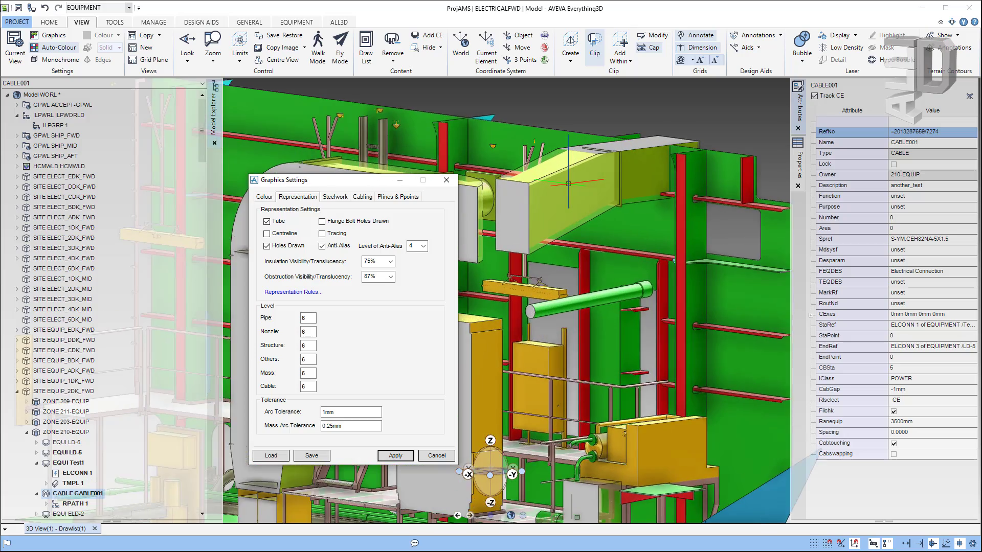
{"action": "scroll", "coordinate": [567, 197], "scroll_direction": "up", "scroll_amount": 2}
{"action": "middle_click_drag", "start_coordinate": [567, 197], "coordinate": [552, 213]}
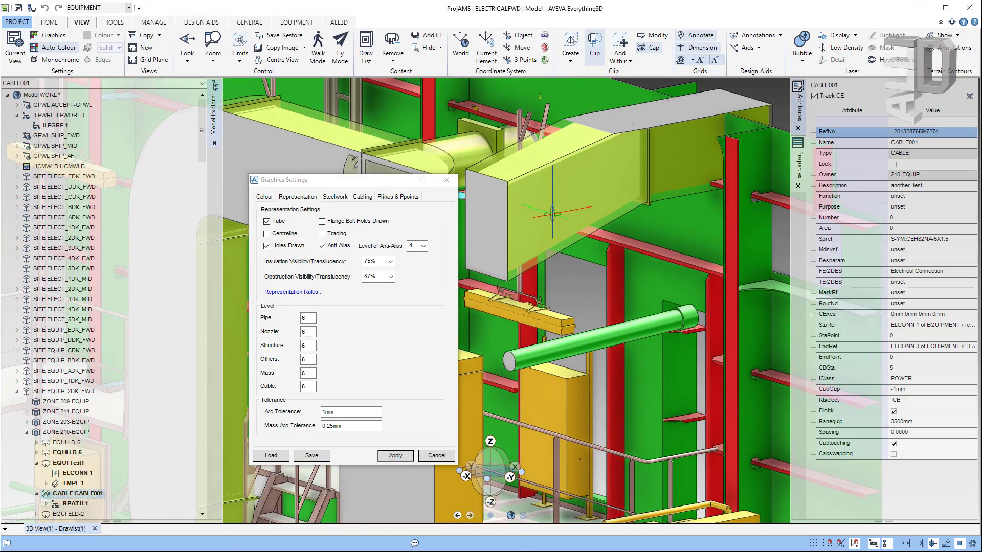
{"action": "scroll", "coordinate": [552, 215], "scroll_direction": "down", "scroll_amount": 5}
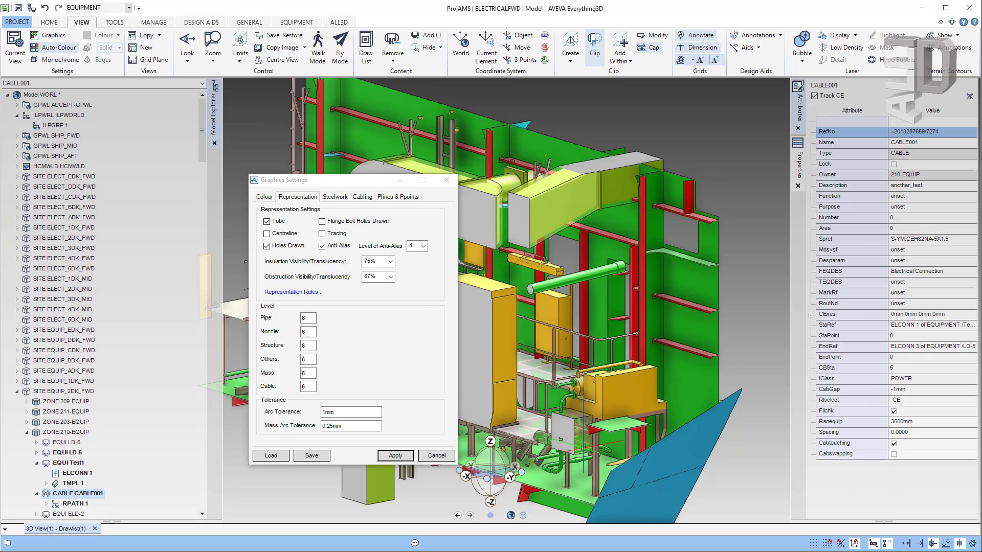
{"action": "scroll", "coordinate": [581, 445], "scroll_direction": "up", "scroll_amount": 7}
{"action": "mouse_move", "coordinate": [585, 390]}
{"action": "middle_mouse_down"}
{"action": "mouse_move", "coordinate": [519, 416]}
{"action": "mouse_move", "coordinate": [545, 379]}
{"action": "mouse_move", "coordinate": [577, 402]}
{"action": "middle_mouse_up"}
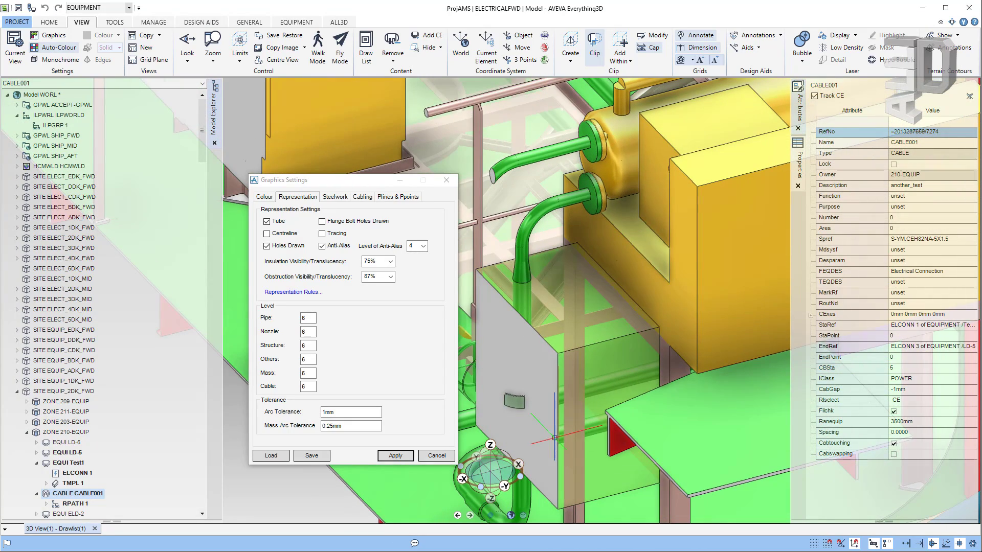
Step: Pick the fire damper and make 210_MCX-001/FD1 the current element in the Model Explorer
{"action": "left_click", "coordinate": [599, 340]}
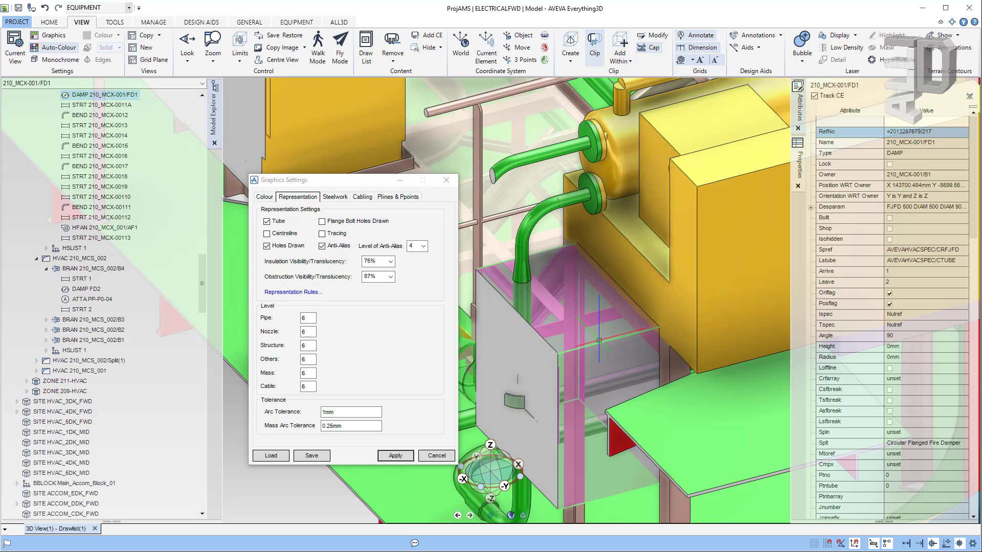
{"action": "left_click", "coordinate": [202, 95]}
{"action": "left_click", "coordinate": [66, 106]}
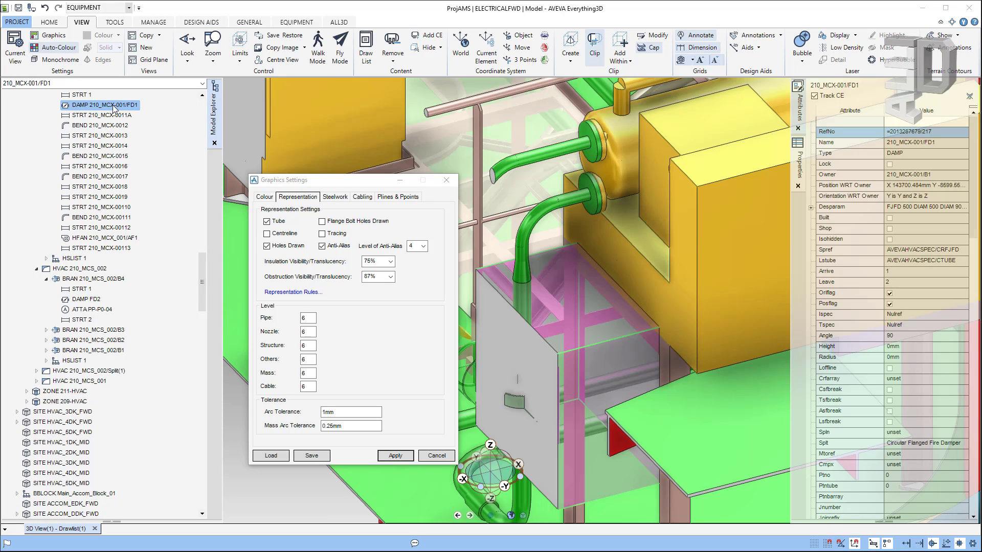
Step: Turn insulation translucency off, apply it, and orbit to see the result
{"action": "left_click", "coordinate": [392, 263]}
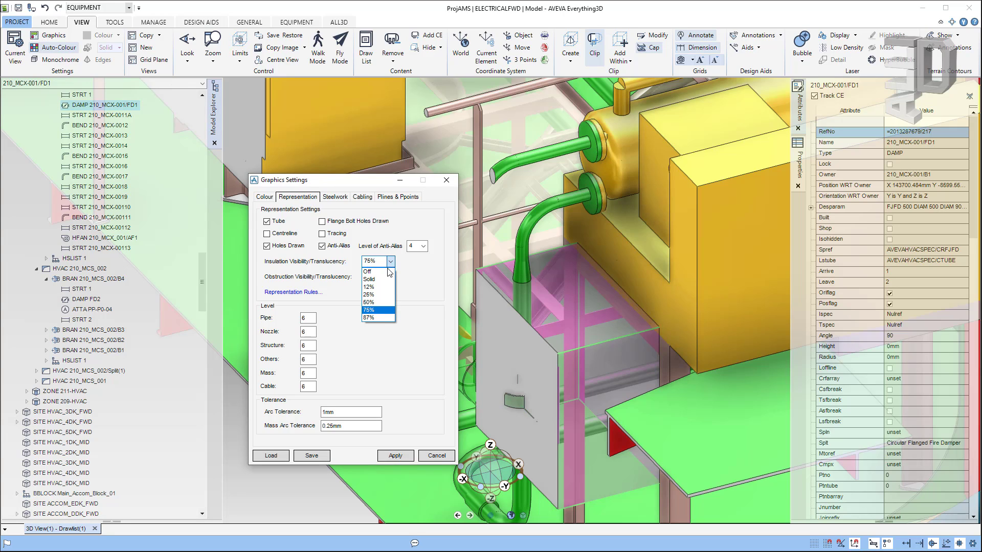
{"action": "left_click", "coordinate": [386, 271]}
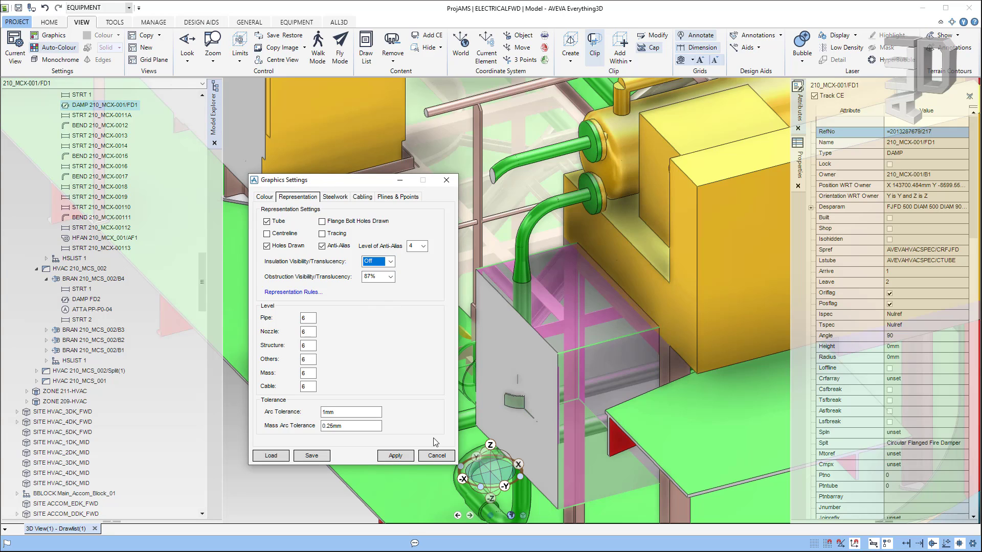
{"action": "left_click", "coordinate": [396, 457]}
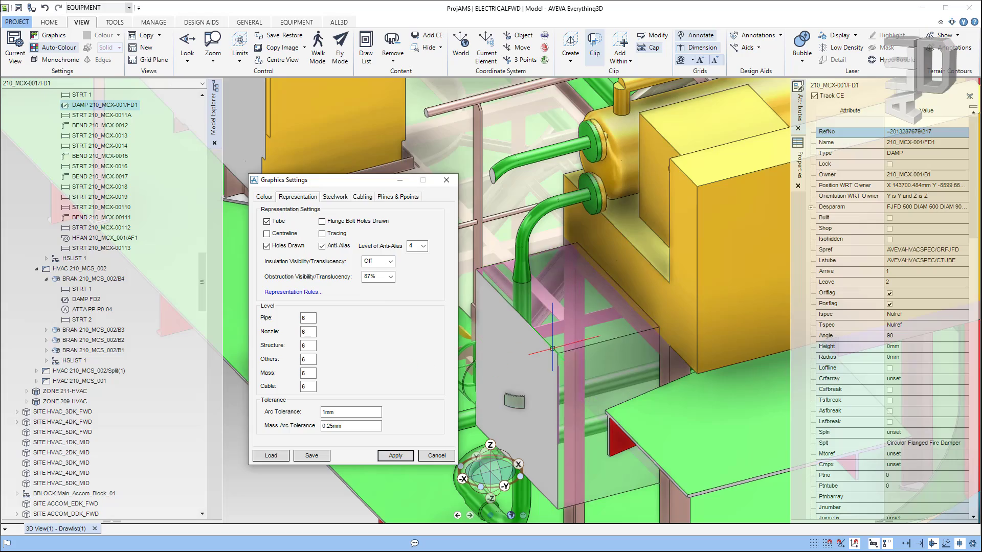
{"action": "scroll", "coordinate": [545, 343], "scroll_direction": "down", "scroll_amount": 5}
{"action": "middle_click_drag", "start_coordinate": [545, 343], "coordinate": [585, 278]}
{"action": "scroll", "coordinate": [585, 279], "scroll_direction": "up", "scroll_amount": 3}
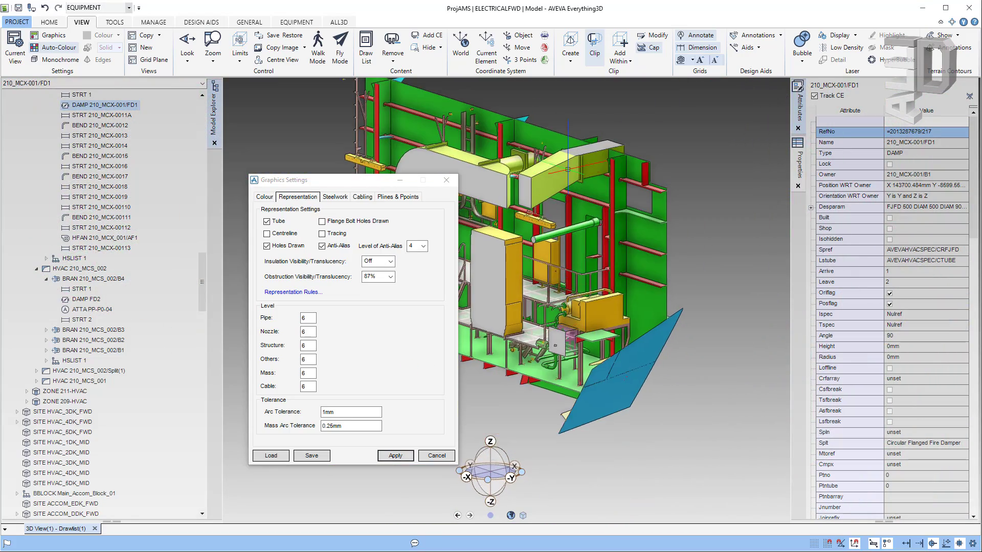
{"action": "scroll", "coordinate": [559, 173], "scroll_direction": "up", "scroll_amount": 5}
{"action": "middle_click_drag", "start_coordinate": [559, 172], "coordinate": [610, 185]}
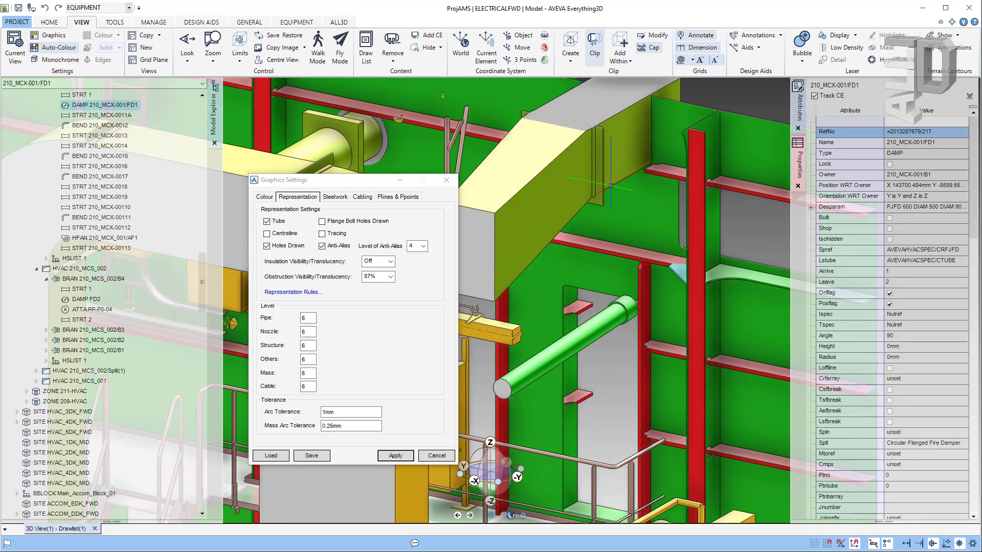
Step: Set insulation translucency to 25% and apply it, viewing the ducting behind
{"action": "left_click", "coordinate": [391, 262]}
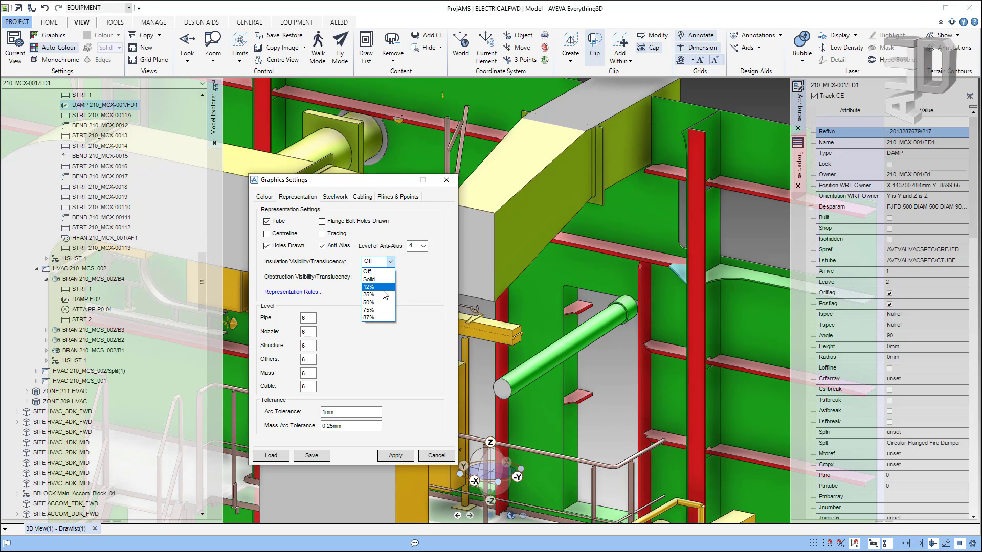
{"action": "left_click", "coordinate": [383, 294]}
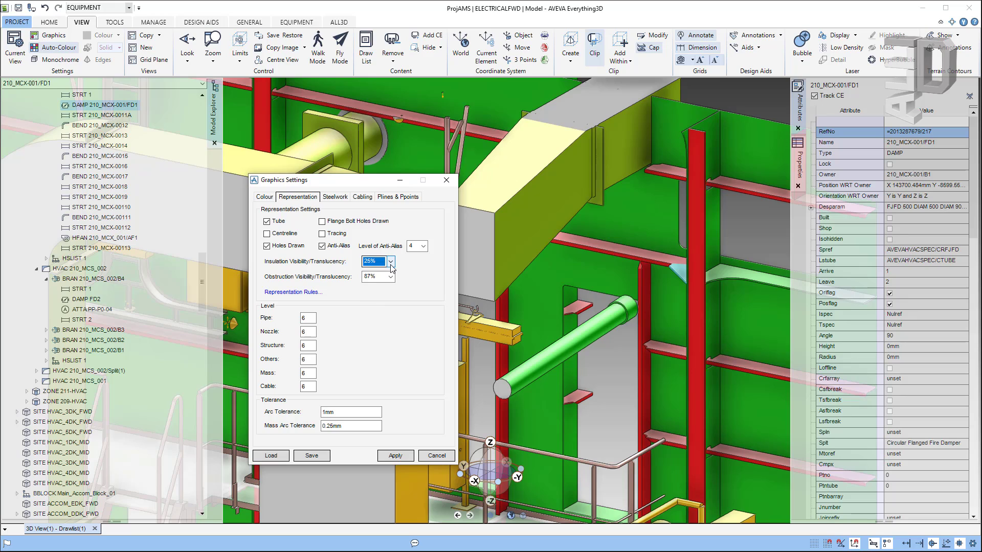
{"action": "left_click", "coordinate": [398, 457]}
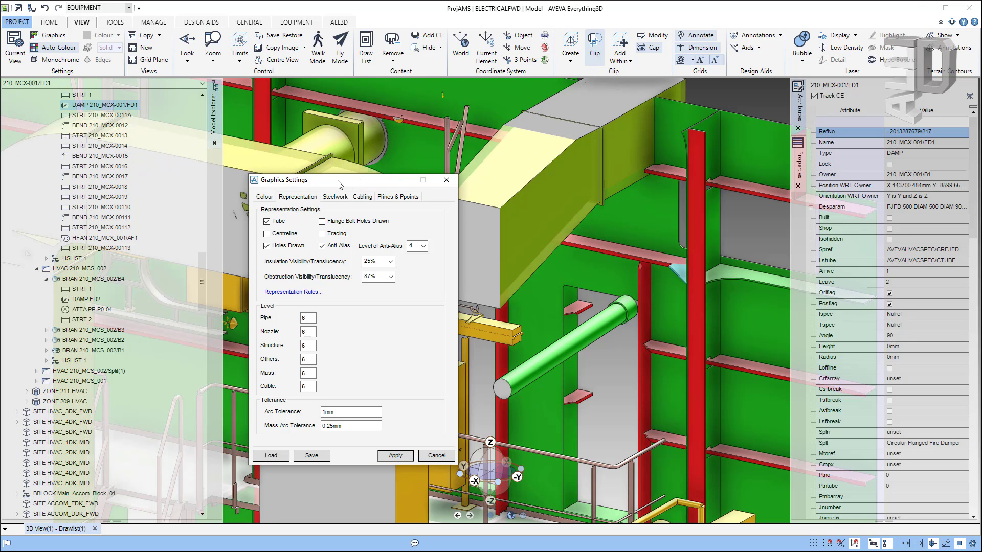
{"action": "left_click_drag", "start_coordinate": [338, 184], "coordinate": [668, 237]}
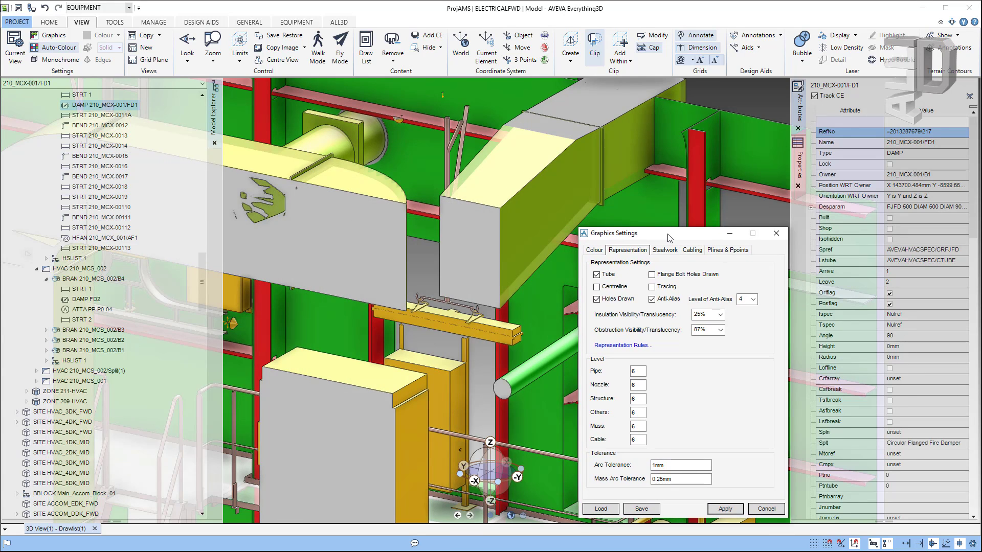
{"action": "middle_click_drag", "start_coordinate": [428, 167], "coordinate": [465, 179]}
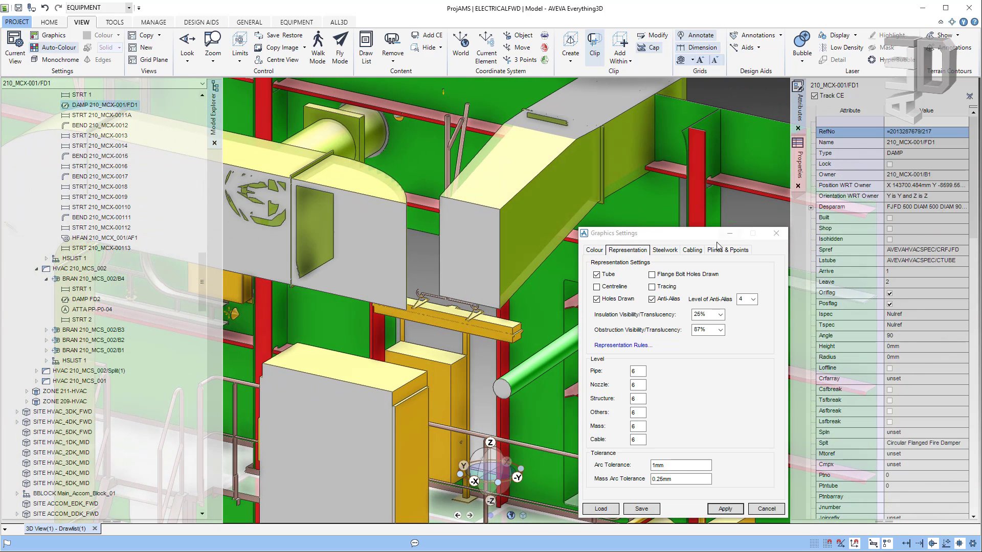
Step: On the Cabling page, set Cableway Branch Obstruction Visibility/Translucency to 87%
{"action": "left_click", "coordinate": [669, 250]}
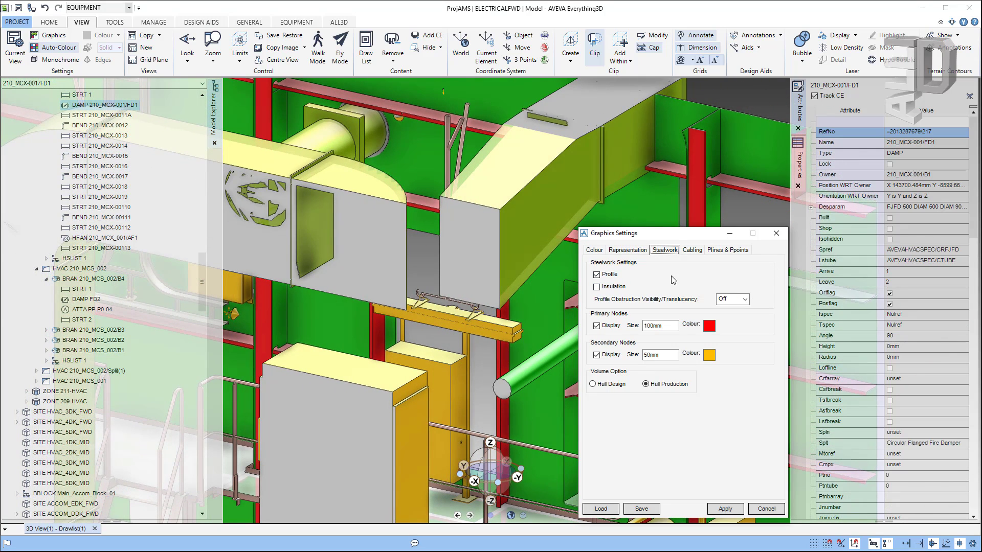
{"action": "left_click_drag", "start_coordinate": [656, 237], "coordinate": [630, 200]}
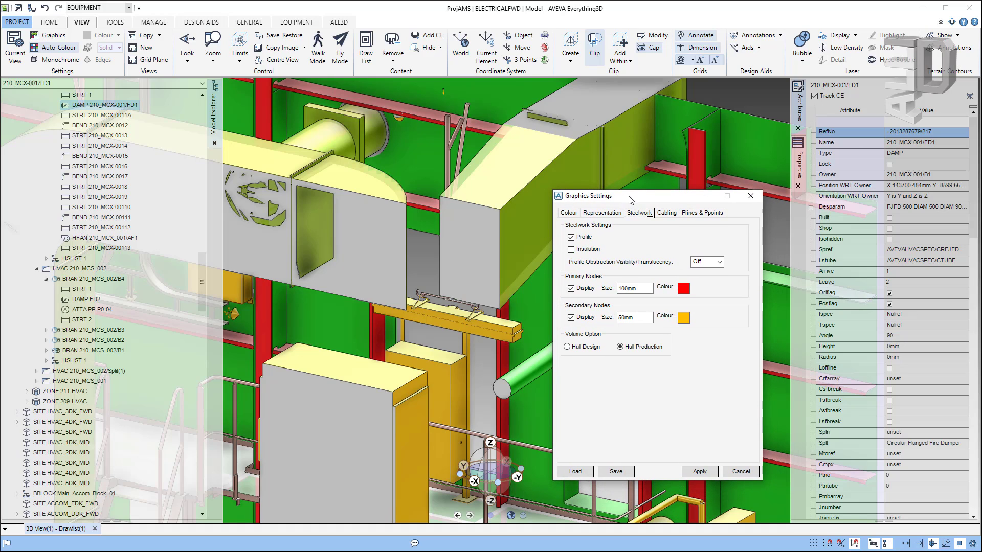
{"action": "left_click", "coordinate": [671, 213]}
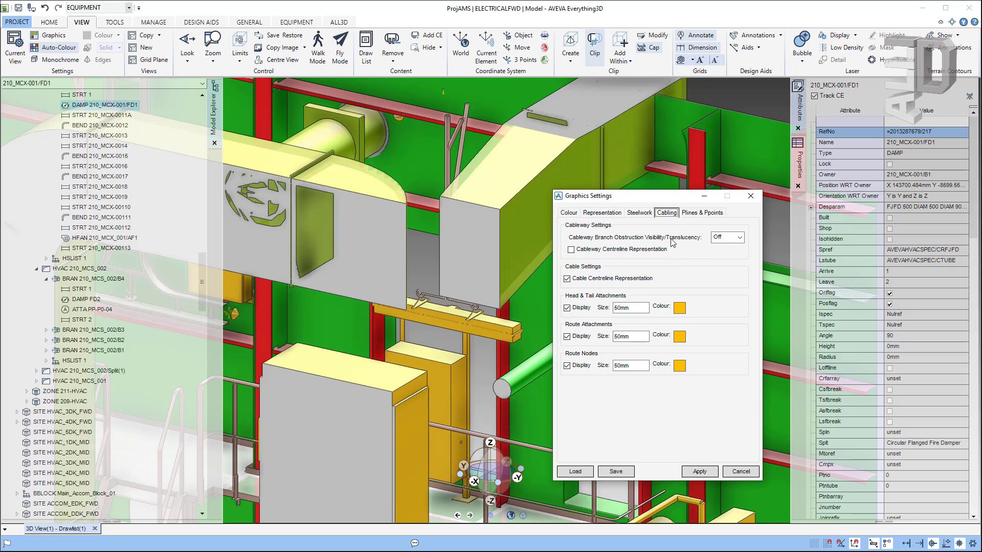
{"action": "left_click", "coordinate": [740, 238]}
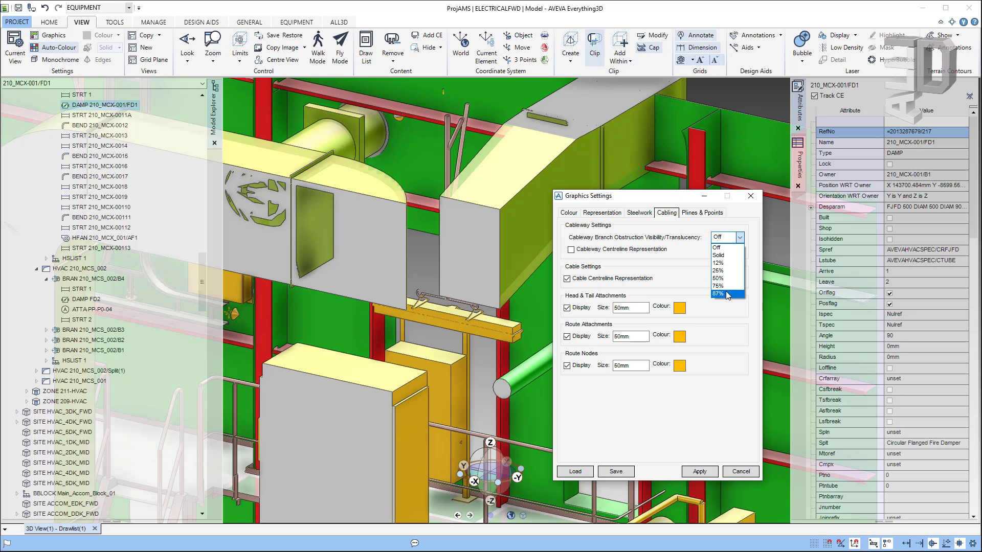
{"action": "left_click", "coordinate": [728, 295]}
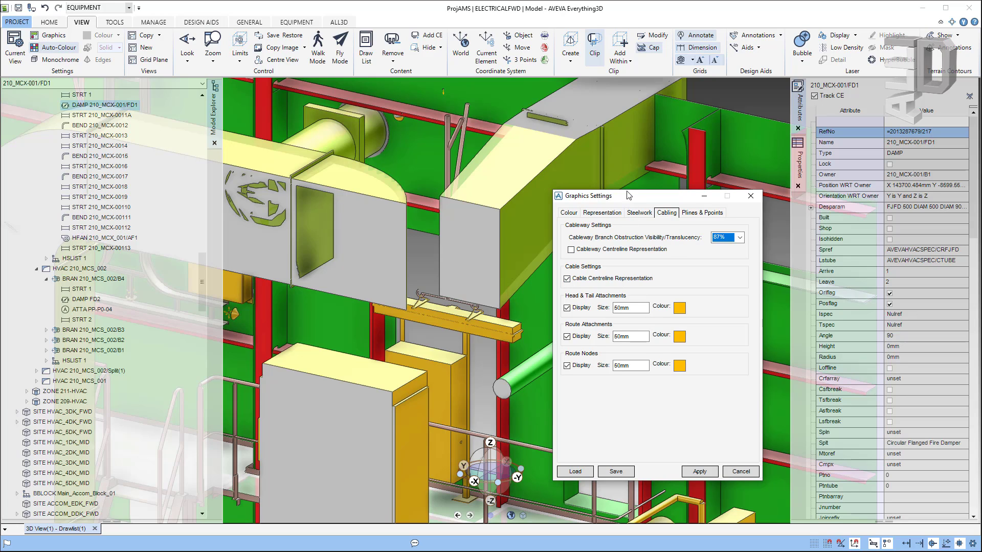
{"action": "left_click_drag", "start_coordinate": [628, 194], "coordinate": [612, 140]}
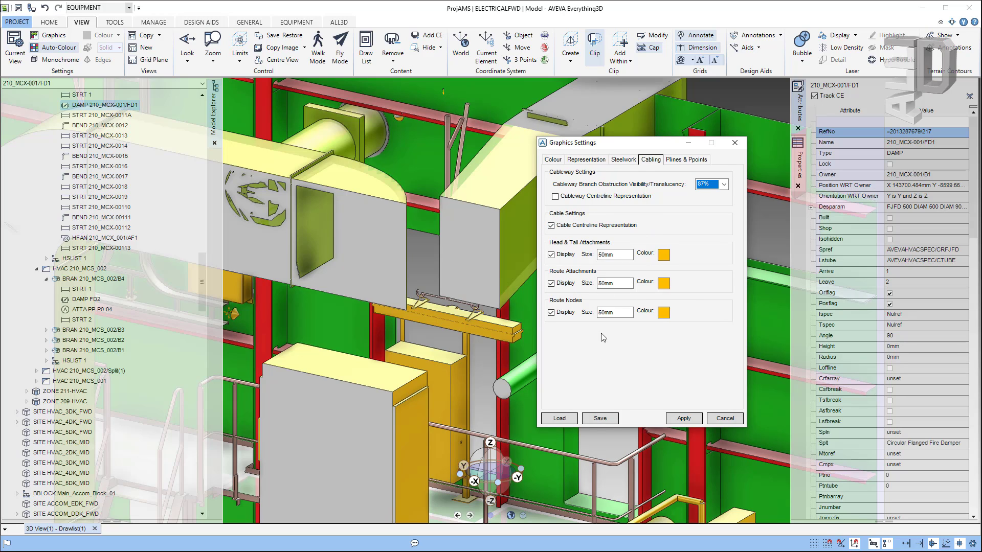
Step: Apply the 87% cableway translucency and bring the cable tray into view
{"action": "left_click", "coordinate": [683, 419]}
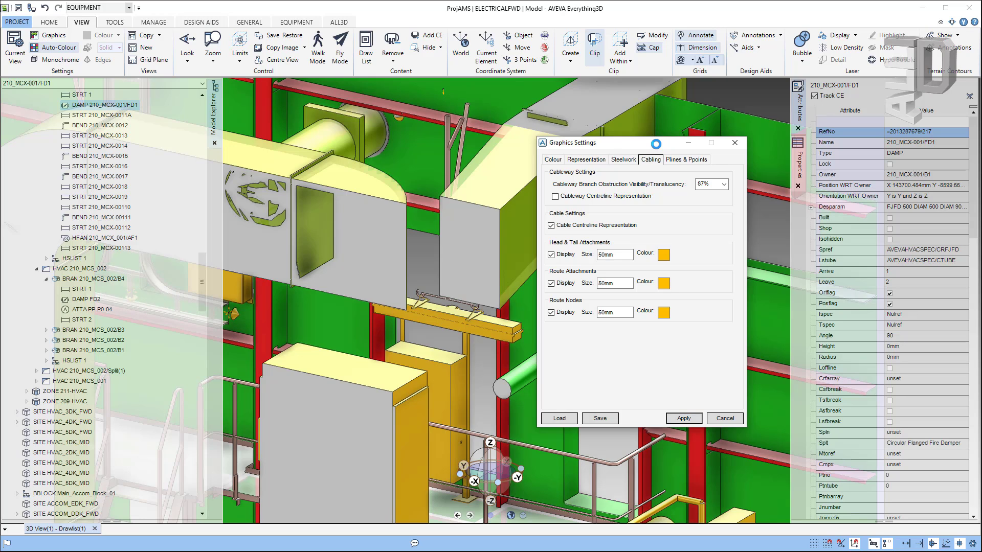
{"action": "left_click_drag", "start_coordinate": [655, 144], "coordinate": [767, 113]}
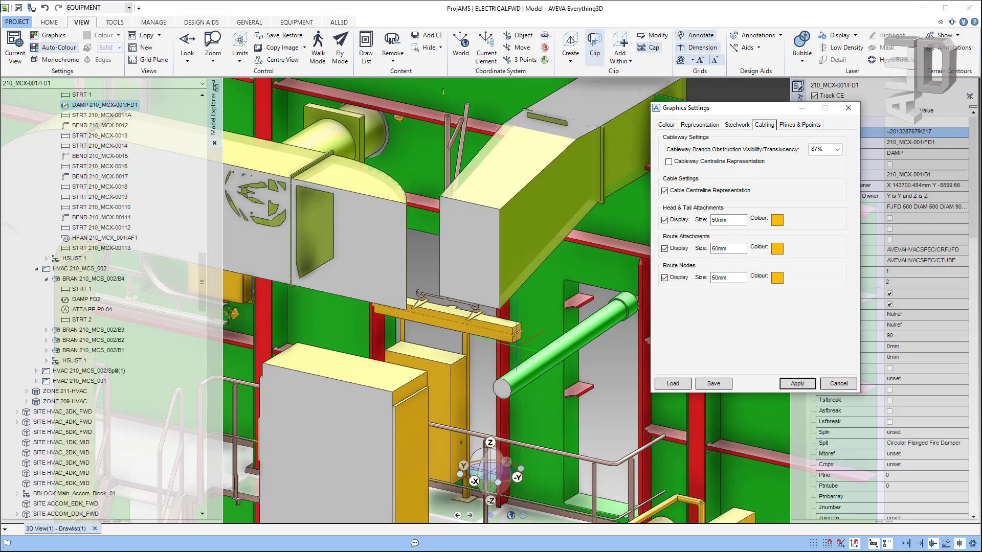
{"action": "scroll", "coordinate": [501, 365], "scroll_direction": "down", "scroll_amount": 4}
{"action": "middle_click_drag", "start_coordinate": [516, 386], "coordinate": [593, 330]}
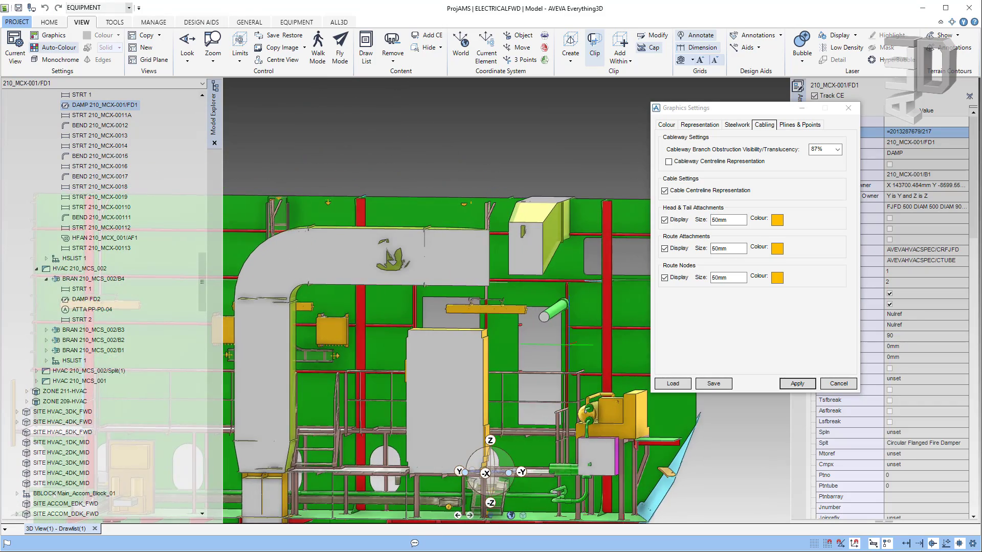
{"action": "middle_click_drag", "start_coordinate": [395, 496], "coordinate": [646, 325]}
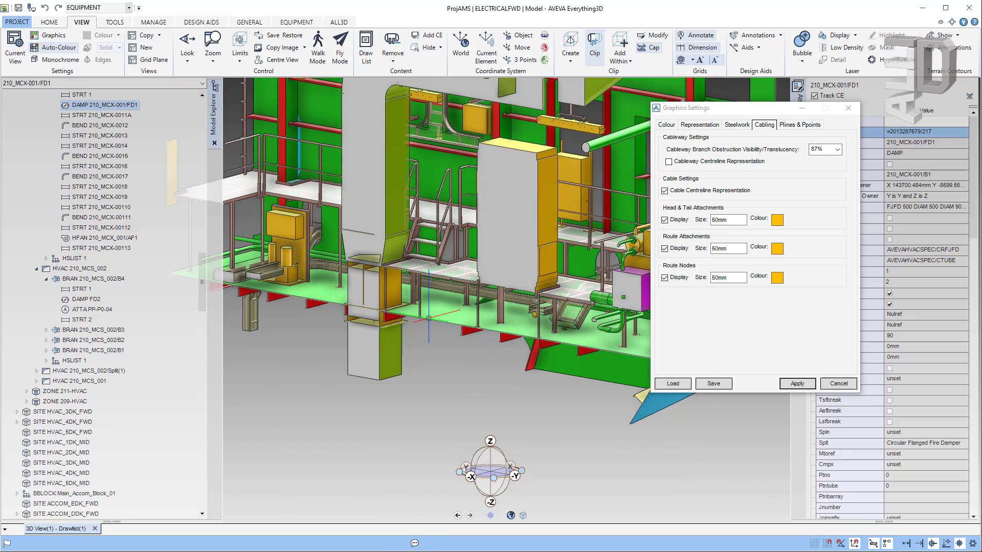
{"action": "scroll", "coordinate": [649, 326], "scroll_direction": "up", "scroll_amount": 10}
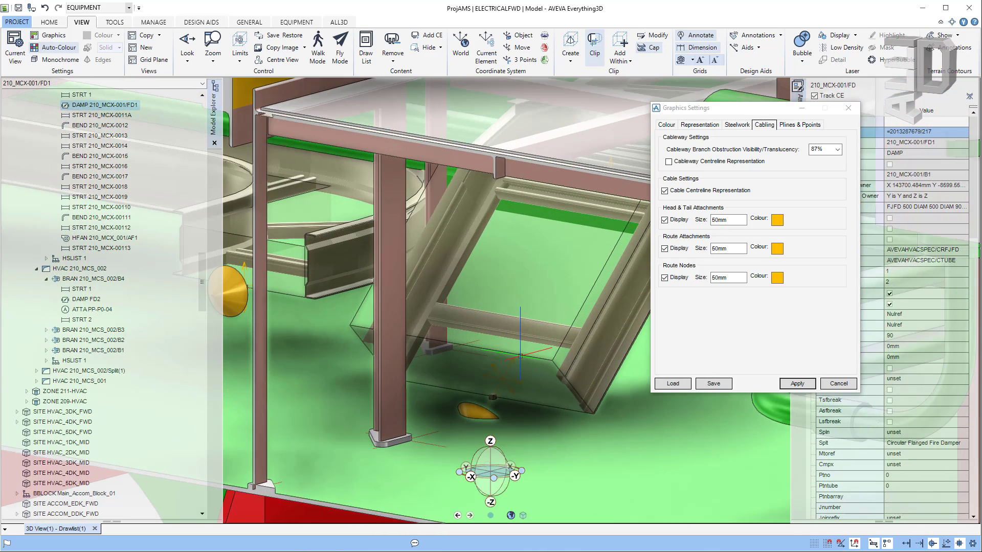
Step: Select cable tray branch CT_210-001/B11, list its members, and show the Plines & Ppoints settings
{"action": "left_click", "coordinate": [503, 377]}
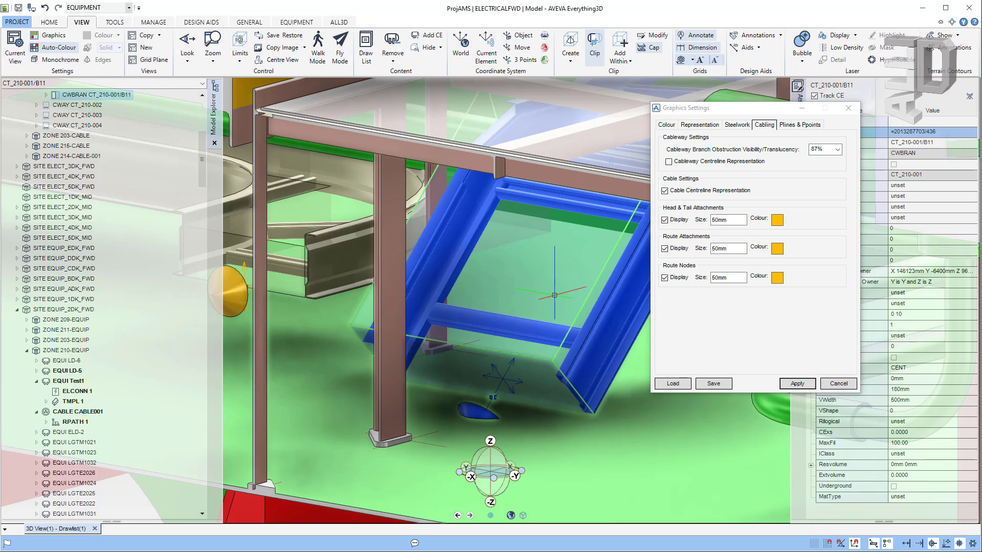
{"action": "left_click", "coordinate": [46, 95]}
{"action": "left_click", "coordinate": [101, 105]}
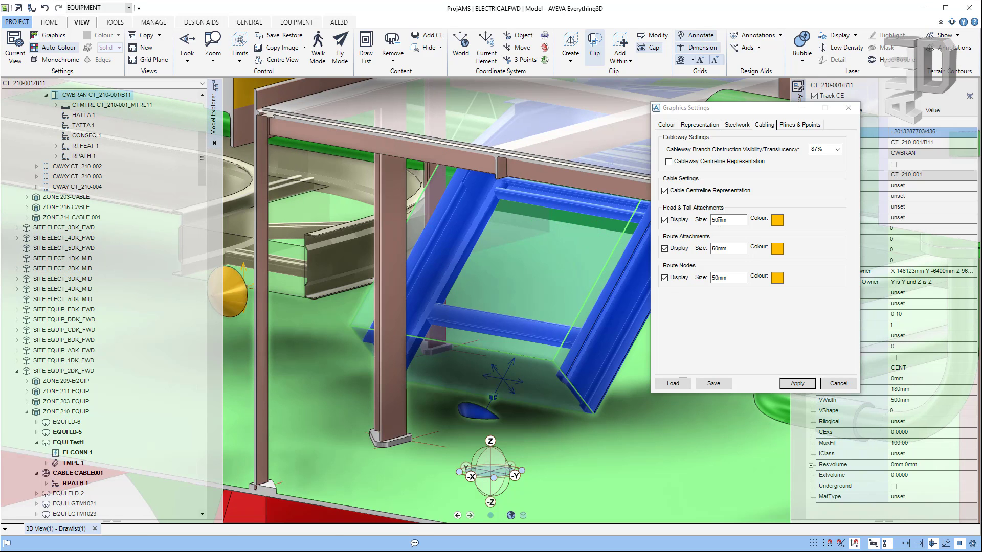
{"action": "left_click", "coordinate": [800, 124]}
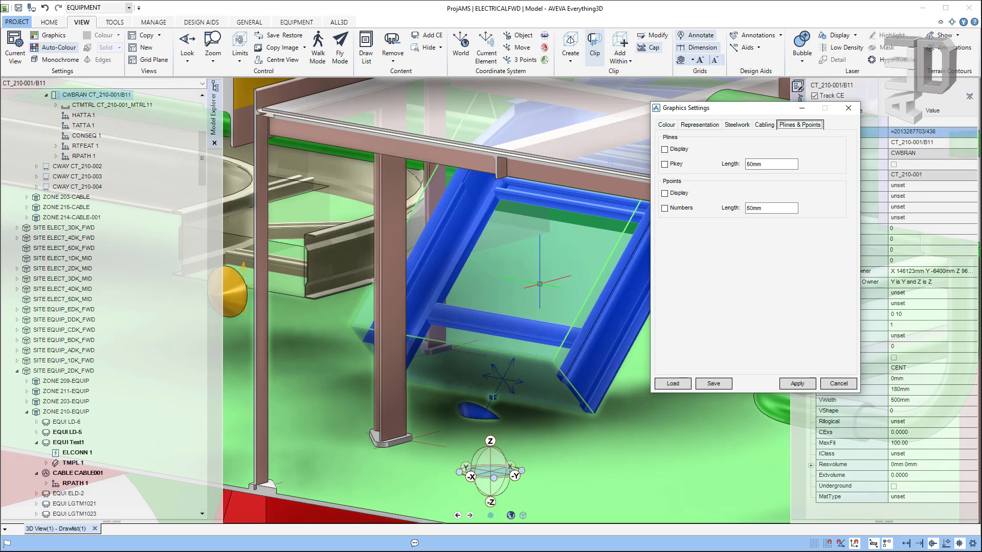
Step: Turn on Ppoints Display and apply it
{"action": "scroll", "coordinate": [510, 345], "scroll_direction": "down", "scroll_amount": 4}
{"action": "scroll", "coordinate": [484, 165], "scroll_direction": "up", "scroll_amount": 3}
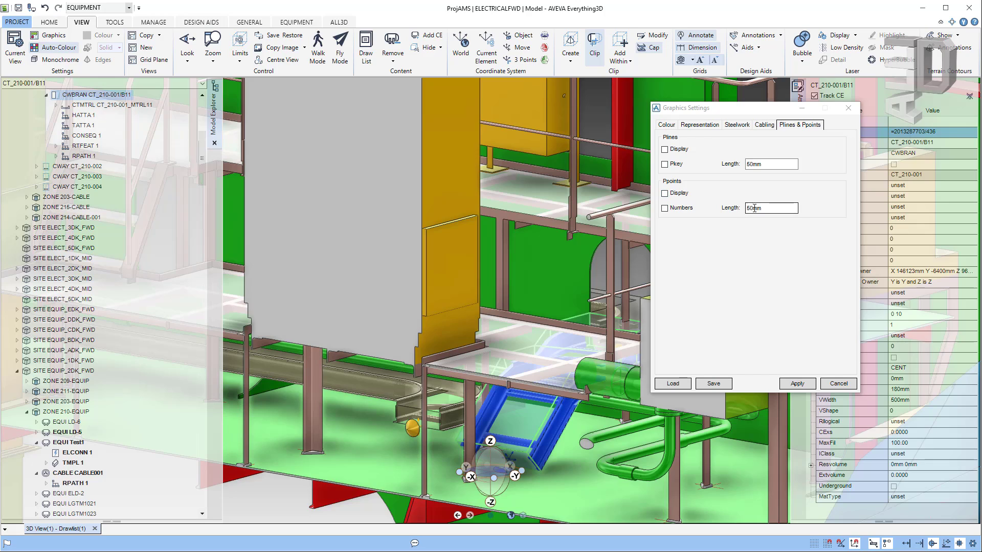
{"action": "left_click", "coordinate": [665, 194]}
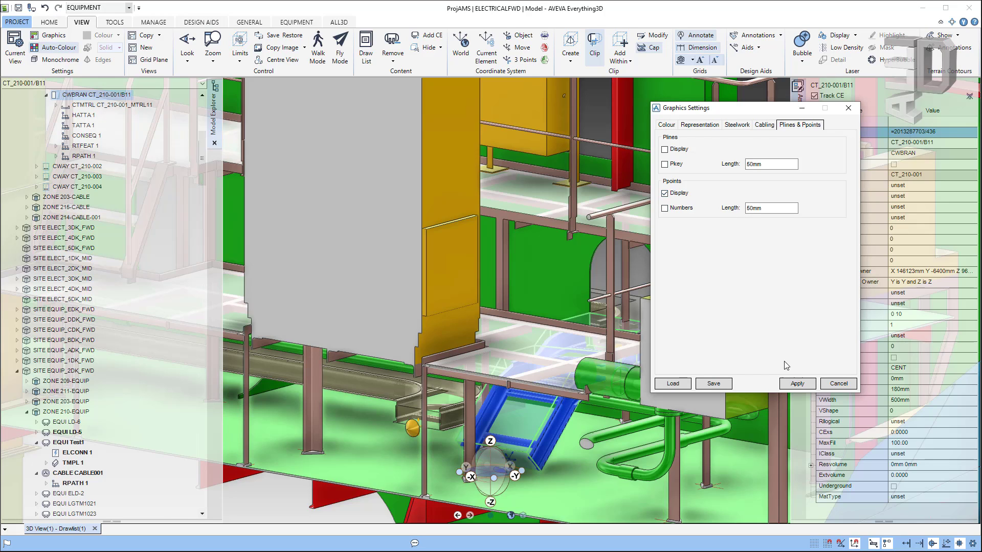
{"action": "left_click", "coordinate": [797, 383]}
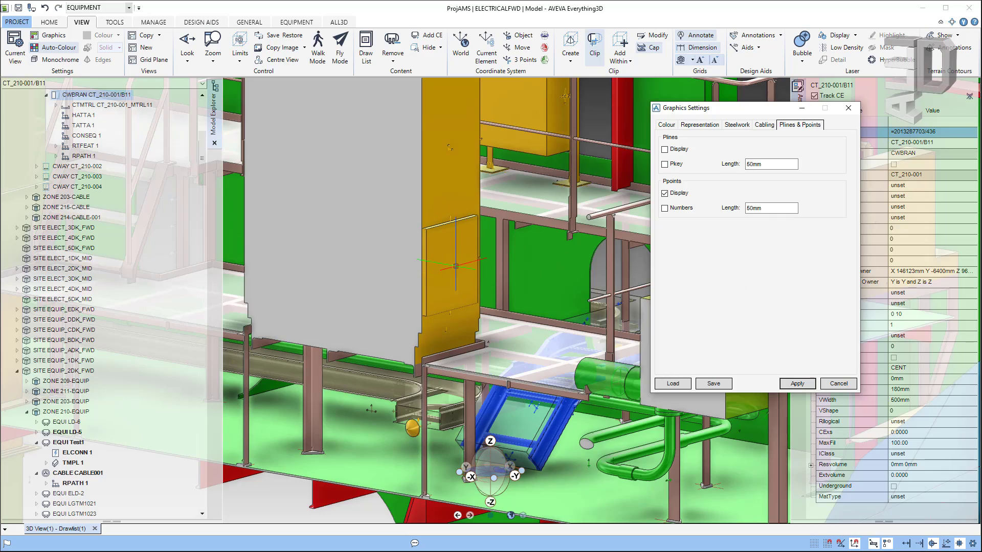
Step: Select condenser equipment FWC1012 by picking the yellow panel in the 3D view
{"action": "middle_click_drag", "start_coordinate": [455, 267], "coordinate": [483, 317]}
{"action": "scroll", "coordinate": [482, 317], "scroll_direction": "up", "scroll_amount": 5}
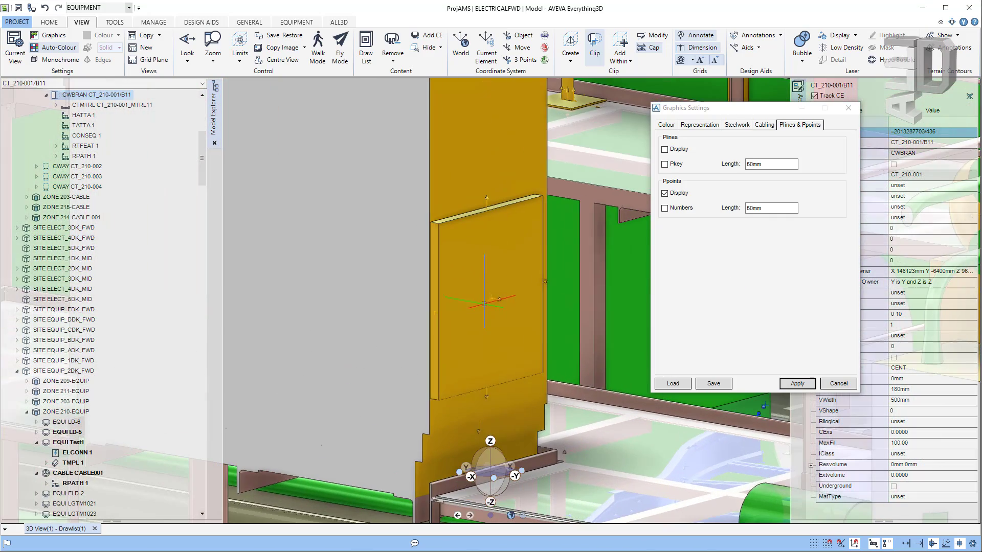
{"action": "scroll", "coordinate": [479, 388], "scroll_direction": "up", "scroll_amount": 3}
{"action": "mouse_move", "coordinate": [449, 360]}
{"action": "middle_mouse_down", "text": "shift"}
{"action": "mouse_move", "coordinate": [326, 366]}
{"action": "mouse_move", "coordinate": [283, 392]}
{"action": "middle_mouse_up", "text": "shift"}
{"action": "scroll", "coordinate": [388, 271], "scroll_direction": "up", "scroll_amount": 2}
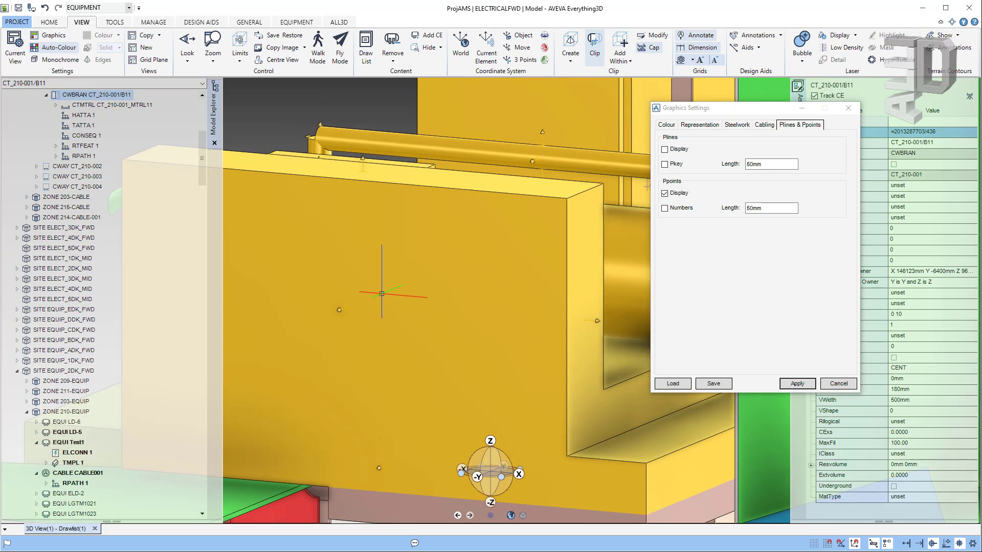
{"action": "scroll", "coordinate": [339, 309], "scroll_direction": "up", "scroll_amount": 5}
{"action": "scroll", "coordinate": [339, 309], "scroll_direction": "up", "scroll_amount": 3}
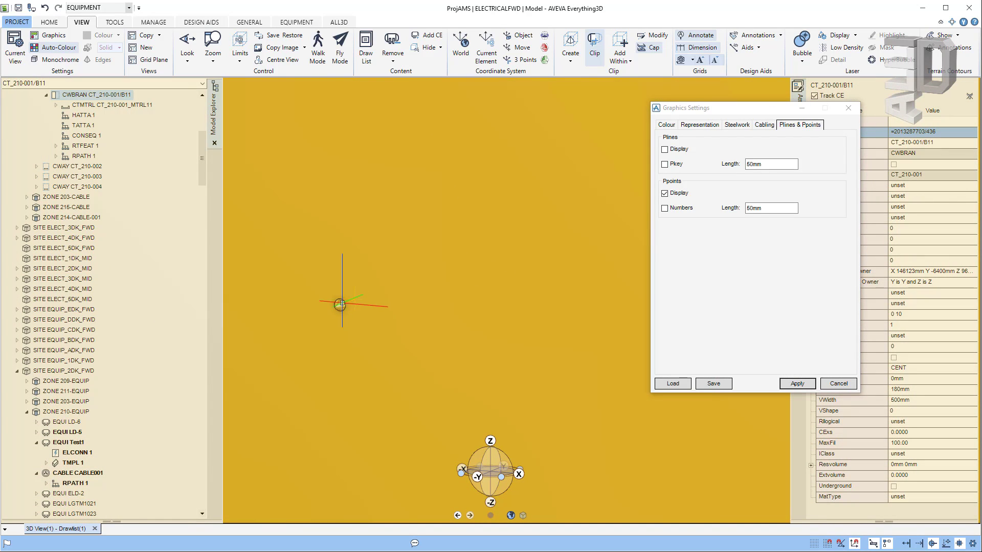
{"action": "left_click", "coordinate": [354, 302]}
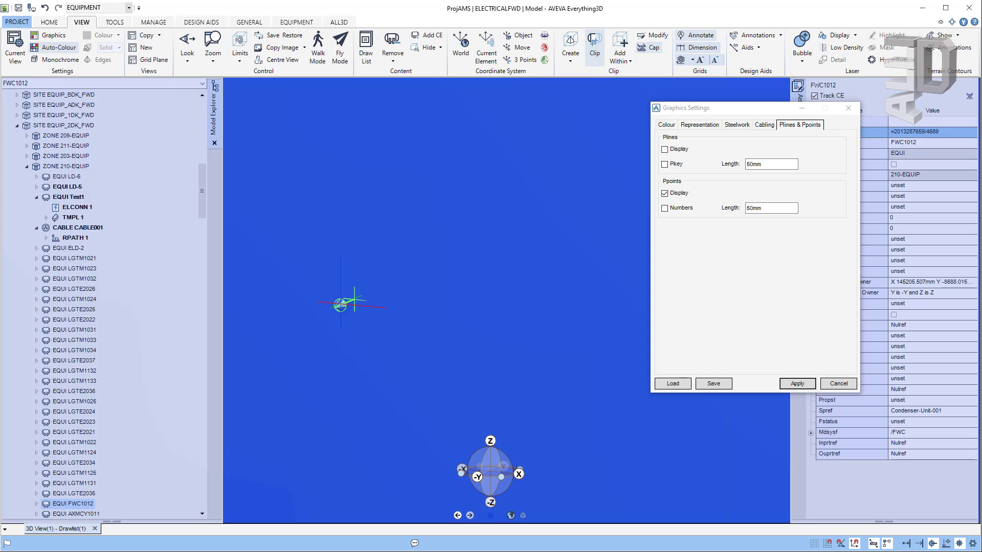
{"action": "middle_click_drag", "start_coordinate": [375, 282], "coordinate": [522, 301]}
{"action": "scroll", "coordinate": [521, 303], "scroll_direction": "down", "scroll_amount": 5}
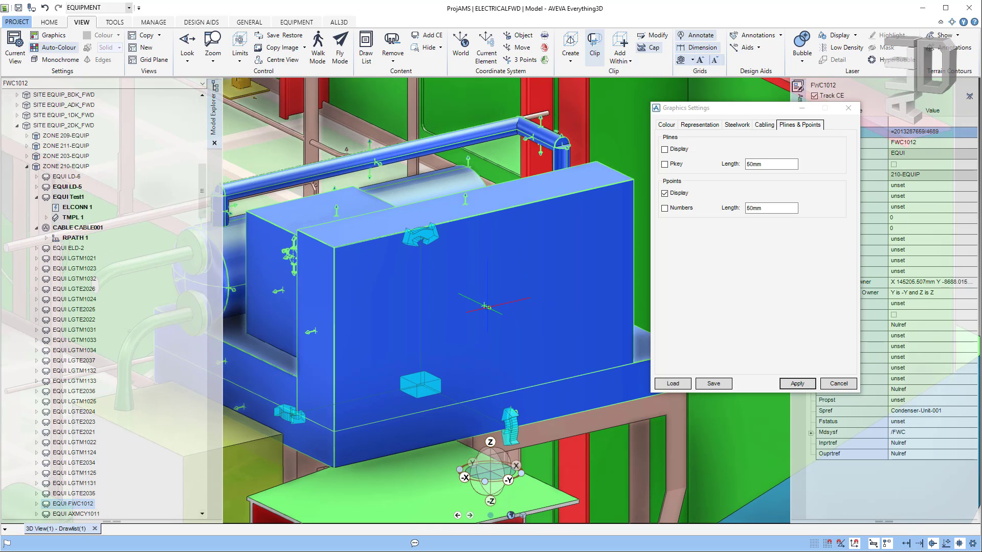
Step: Zoom to the whole FWC1012 equipment through the right-click Navigation menu
{"action": "right_click", "coordinate": [486, 307]}
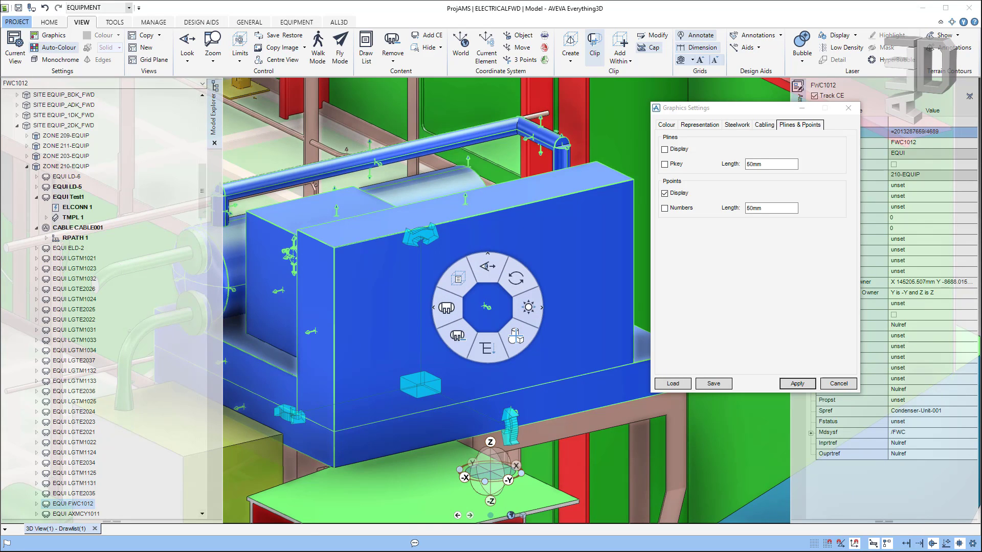
{"action": "left_click", "coordinate": [482, 357]}
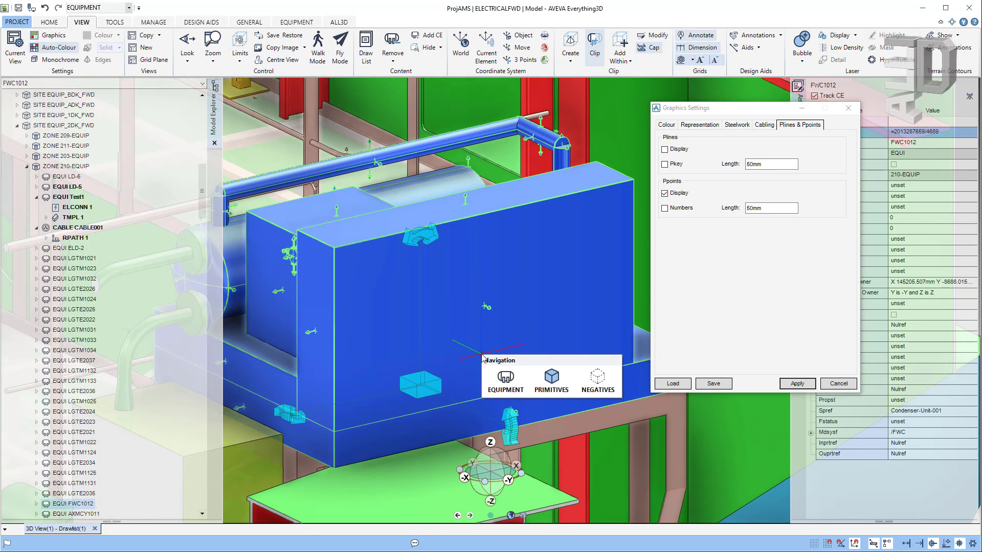
{"action": "left_click", "coordinate": [552, 381]}
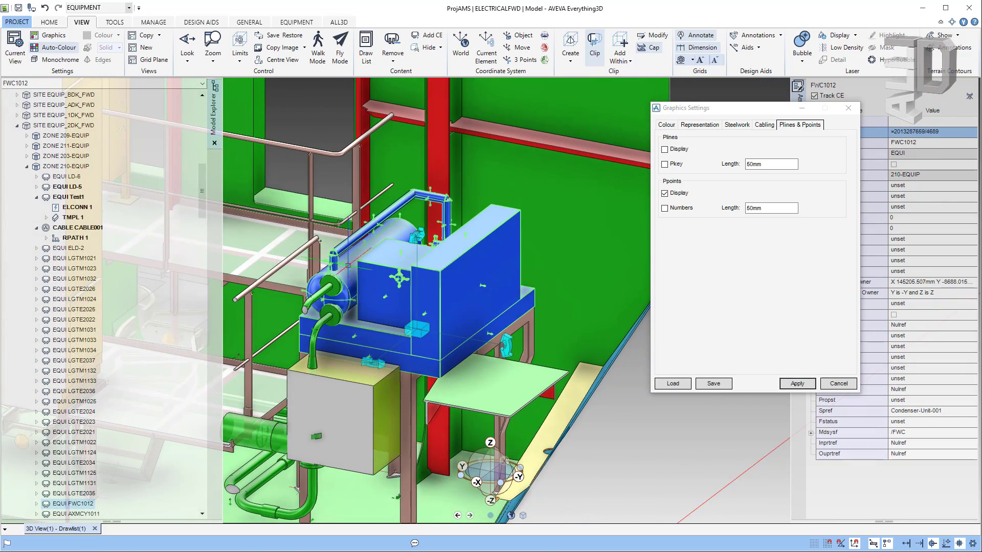
Step: Zoom and orbit around FWC1012 to inspect its green pipe connections from both sides
{"action": "scroll", "coordinate": [322, 285], "scroll_direction": "up", "scroll_amount": 5}
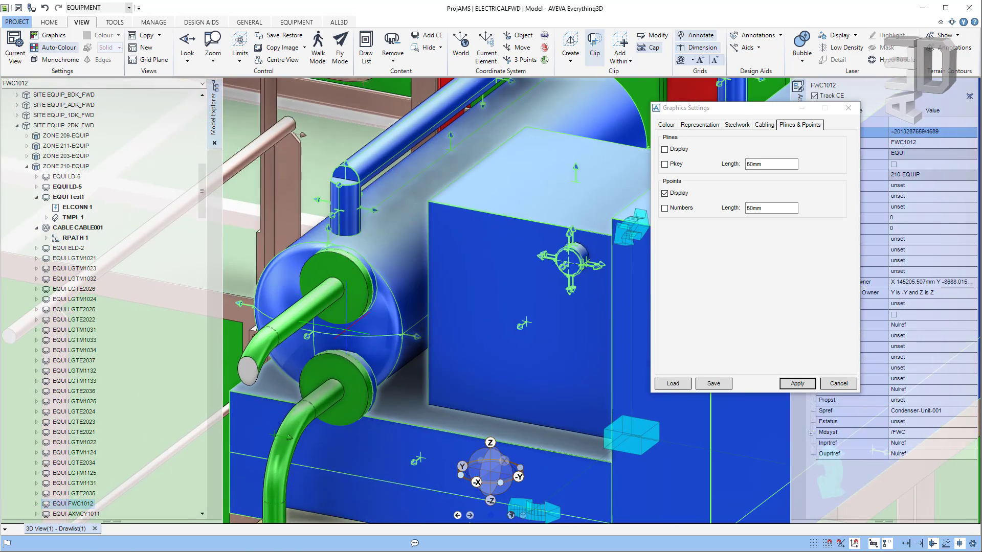
{"action": "middle_click_drag", "start_coordinate": [338, 326], "coordinate": [522, 320]}
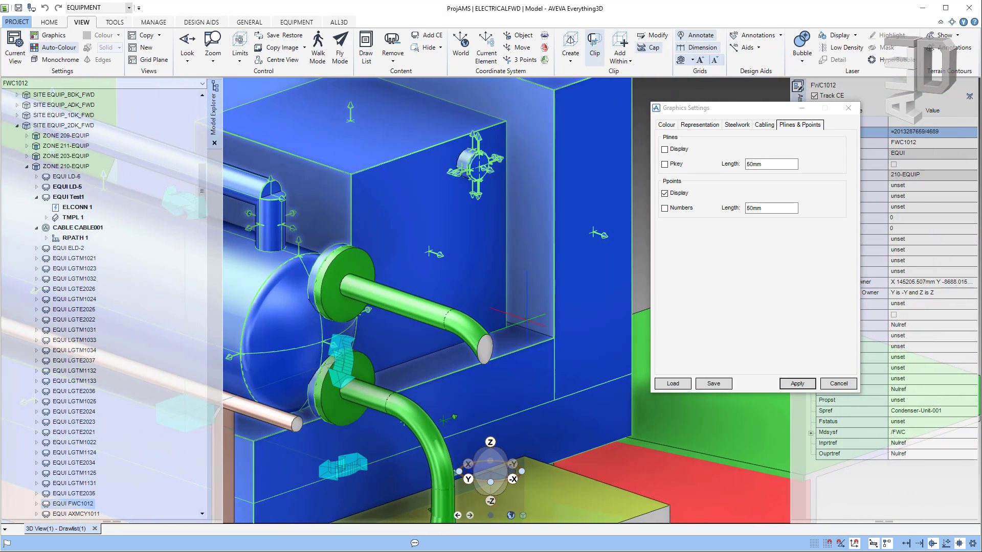
{"action": "scroll", "coordinate": [480, 290], "scroll_direction": "down", "scroll_amount": 5}
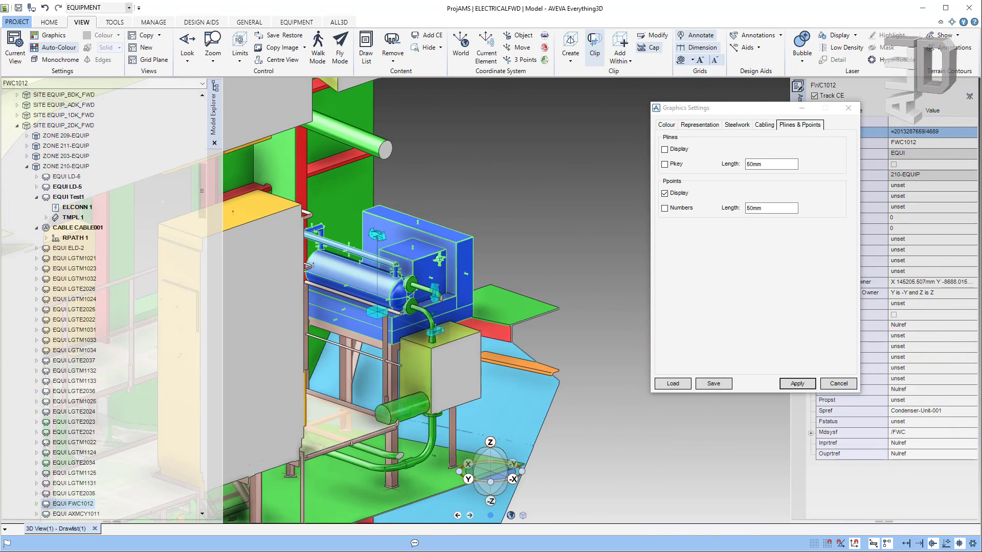
{"action": "middle_click_drag", "start_coordinate": [382, 329], "coordinate": [187, 336]}
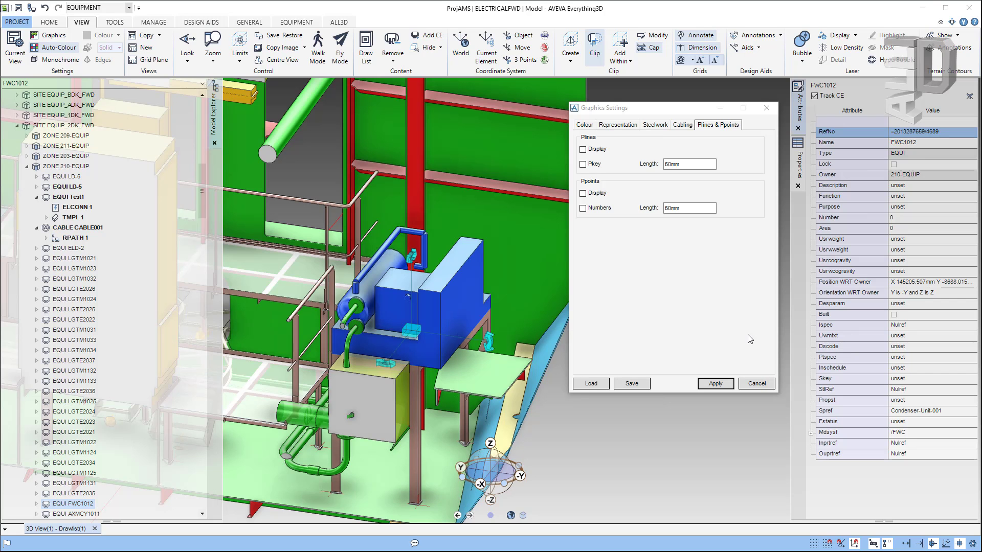
Step: Save the graphics settings, confirming Yes to write them as local user colour rules
{"action": "left_click", "coordinate": [678, 127]}
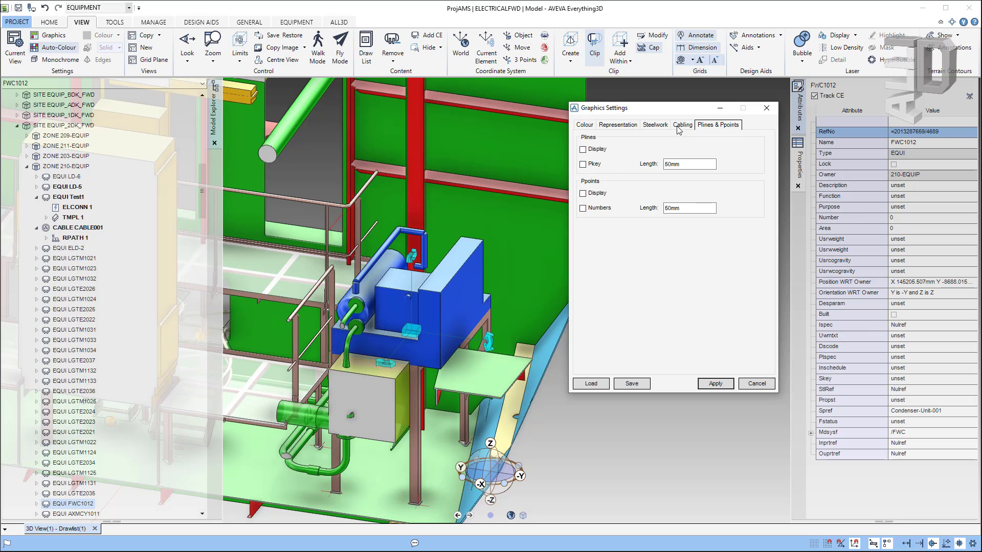
{"action": "left_click", "coordinate": [633, 384]}
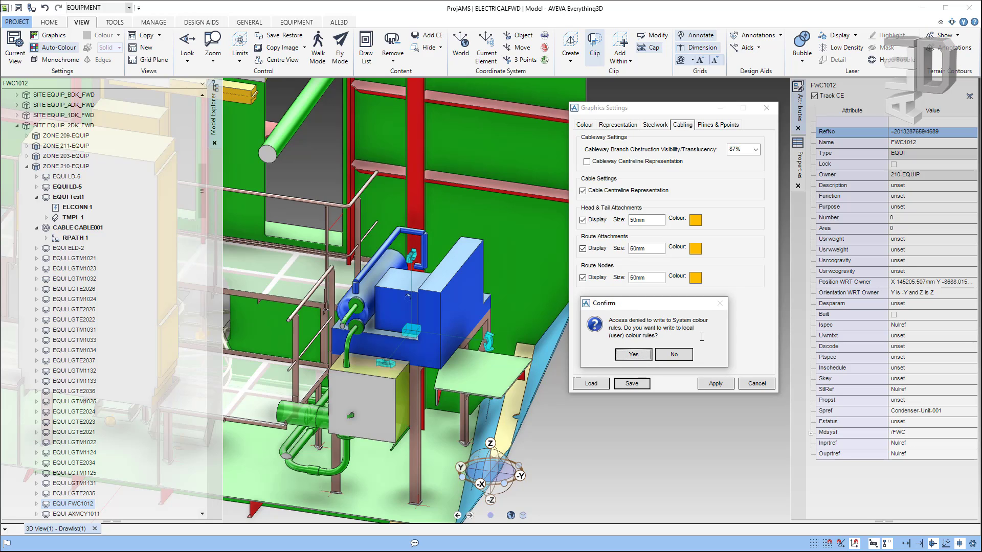
{"action": "left_click", "coordinate": [633, 354]}
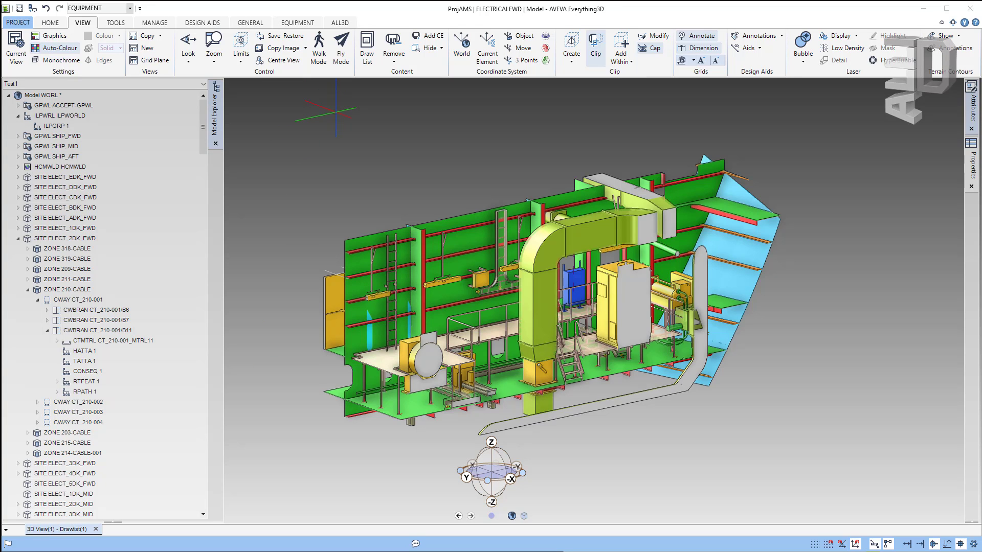
Step: Save the current view as Elec2 under MDB ELECTRICALFWD, next to Elec1
{"action": "left_click", "coordinate": [278, 40]}
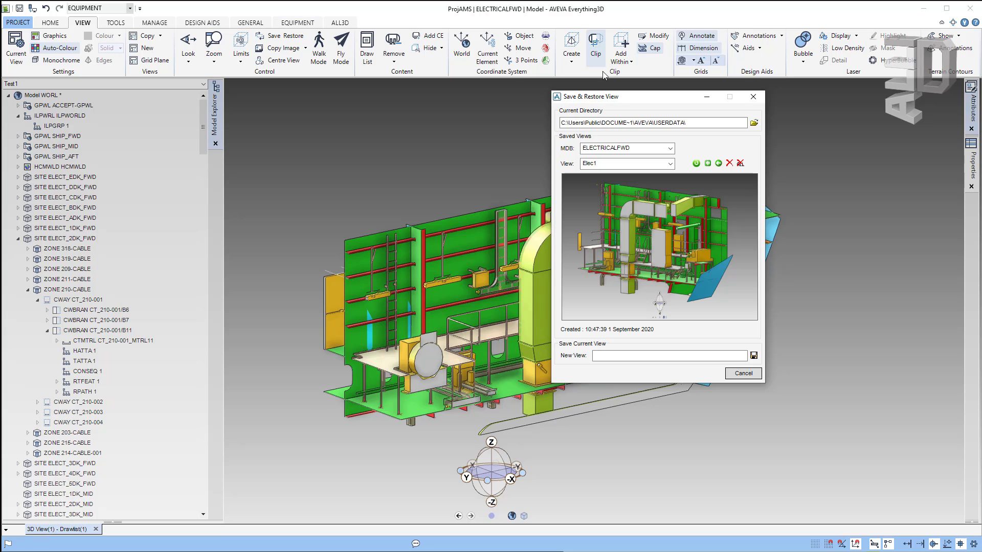
{"action": "left_click_drag", "start_coordinate": [612, 103], "coordinate": [737, 109]}
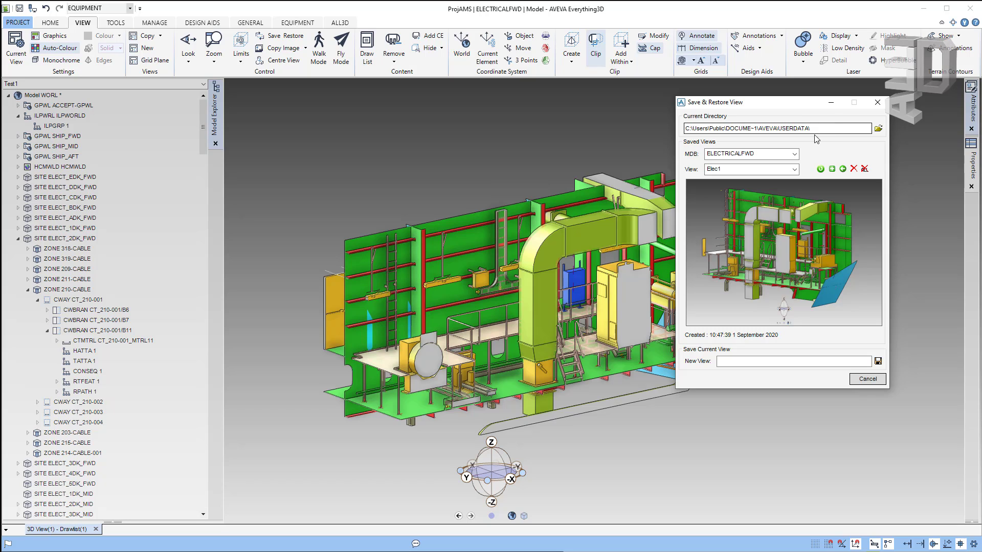
{"action": "left_click", "coordinate": [763, 154]}
{"action": "left_click", "coordinate": [763, 154]}
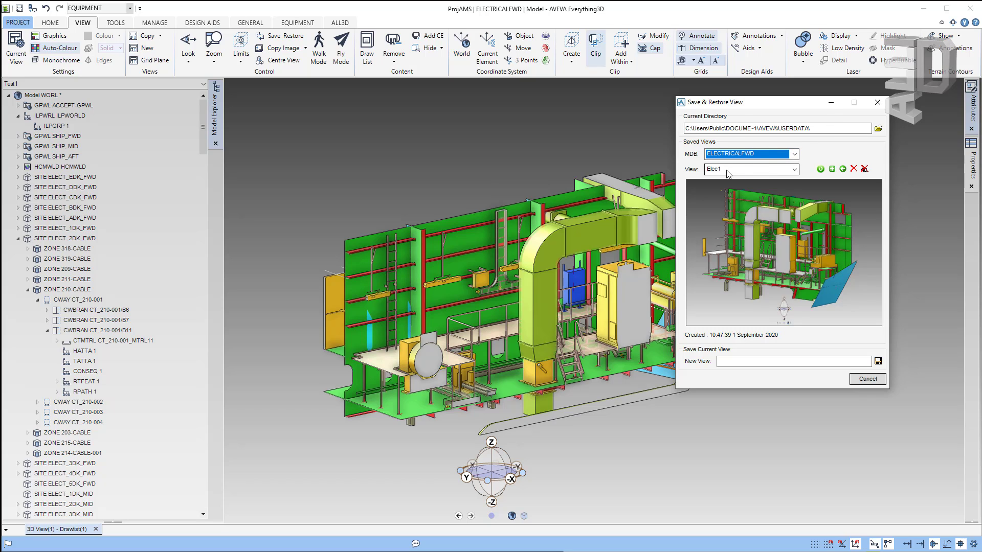
{"action": "left_click", "coordinate": [795, 170]}
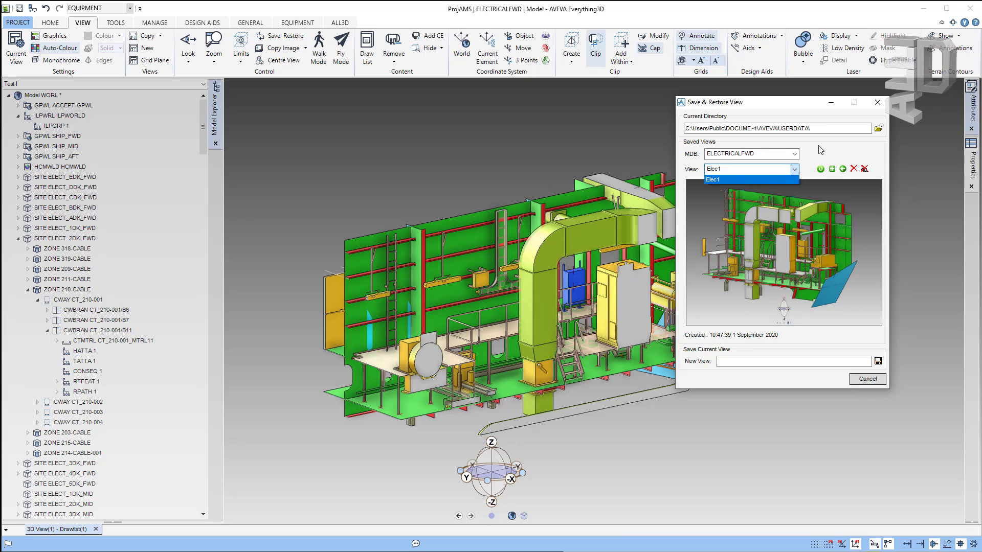
{"action": "left_click", "coordinate": [766, 179]}
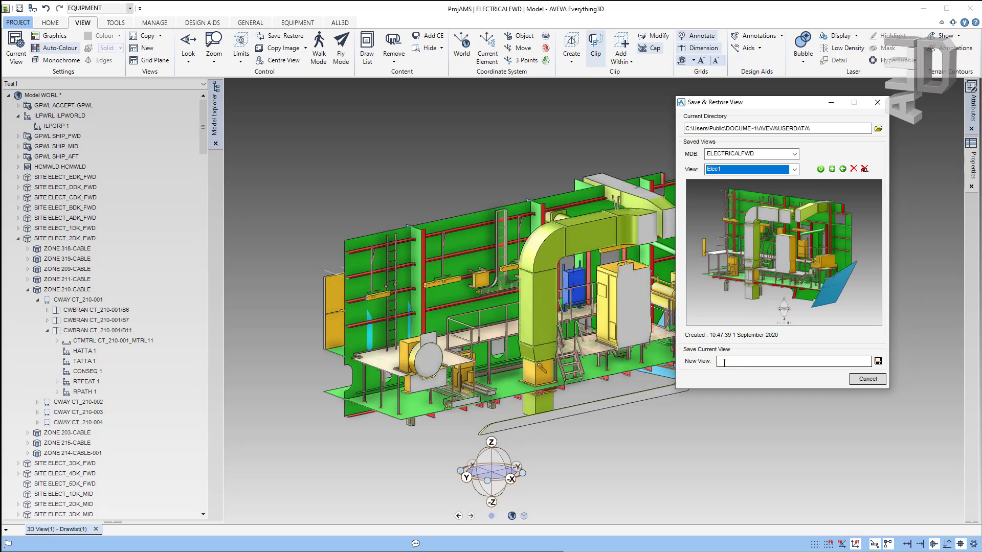
{"action": "left_click_drag", "start_coordinate": [766, 108], "coordinate": [806, 114]}
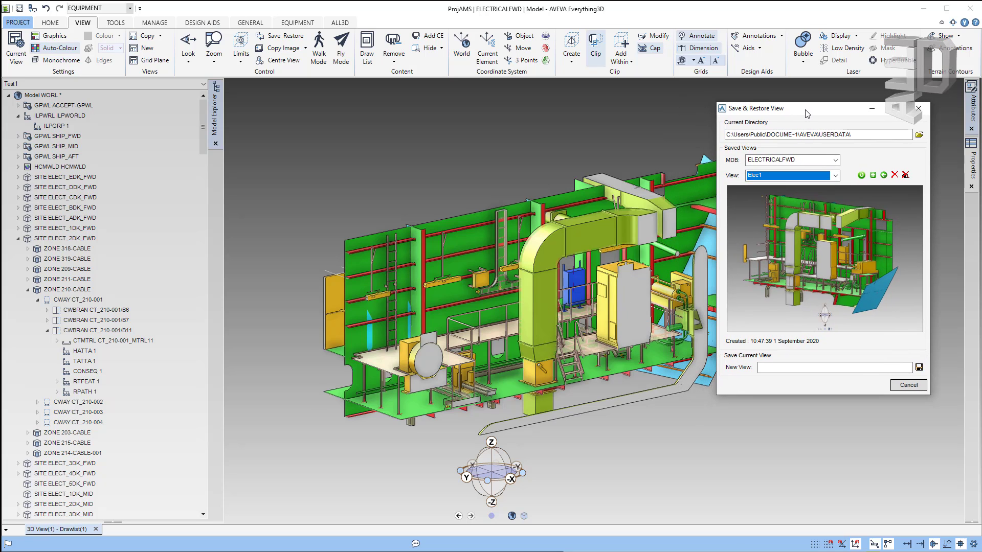
{"action": "left_click", "coordinate": [790, 368]}
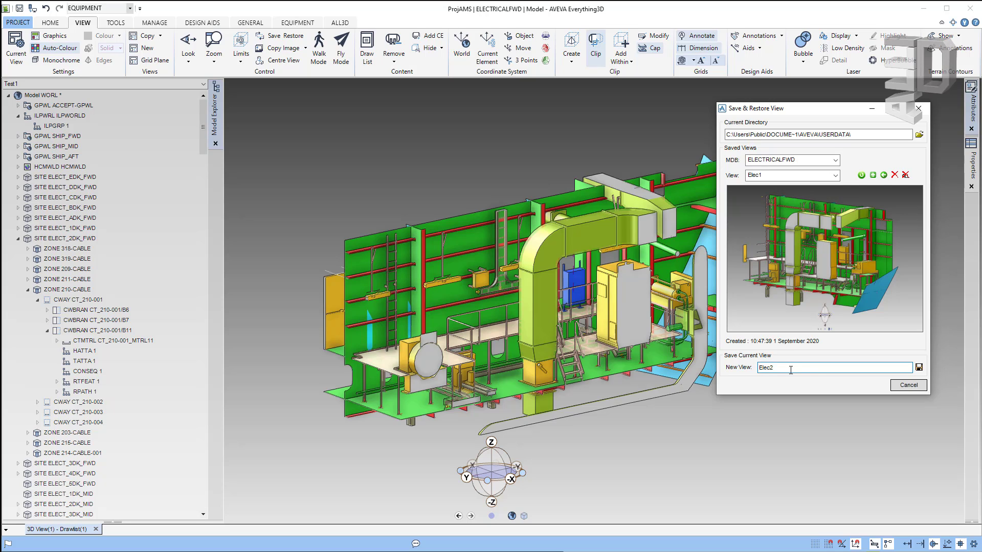
{"action": "left_click", "coordinate": [919, 368]}
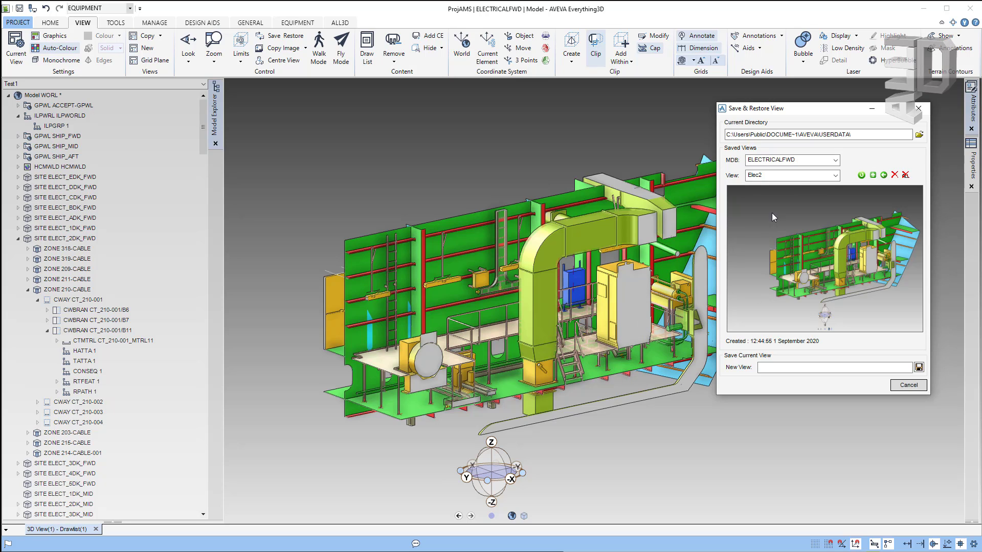
Step: Restore the saved view Elec1 in the 3D window
{"action": "left_click", "coordinate": [834, 176]}
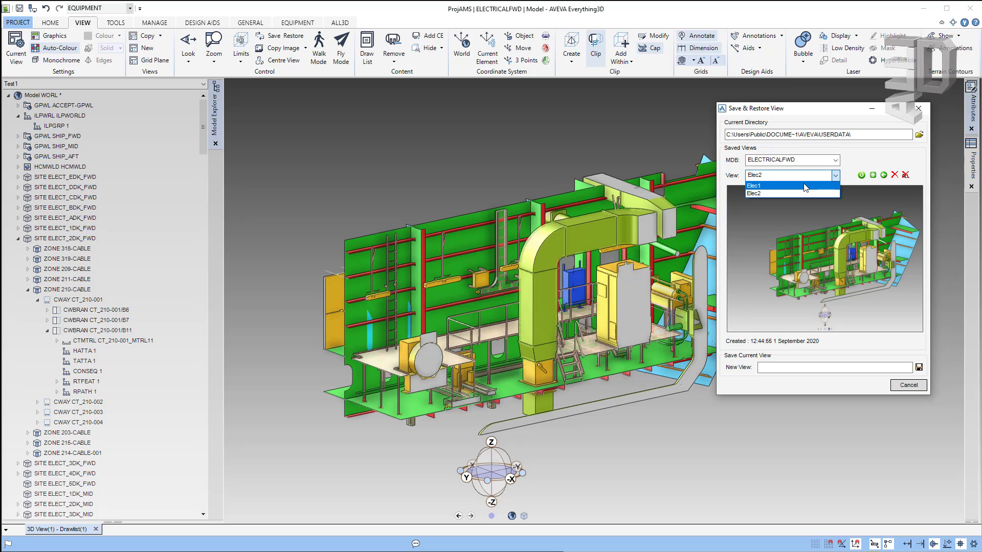
{"action": "left_click", "coordinate": [803, 185]}
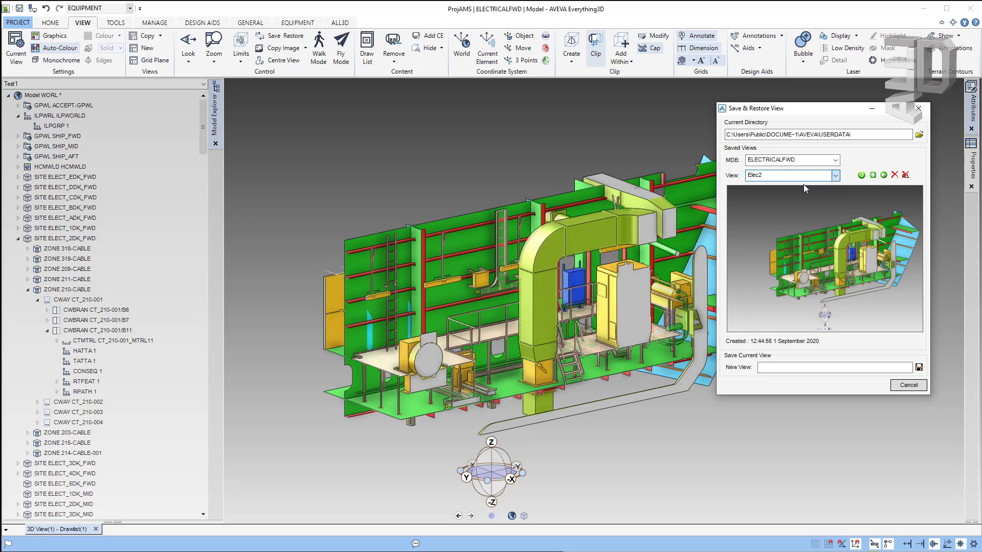
{"action": "left_click", "coordinate": [861, 175]}
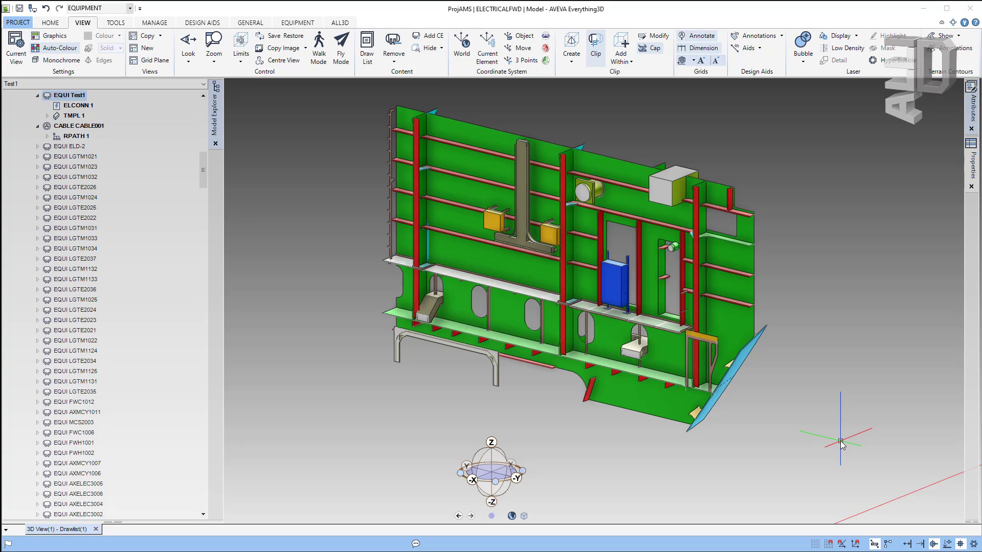
{"action": "left_click", "coordinate": [814, 545]}
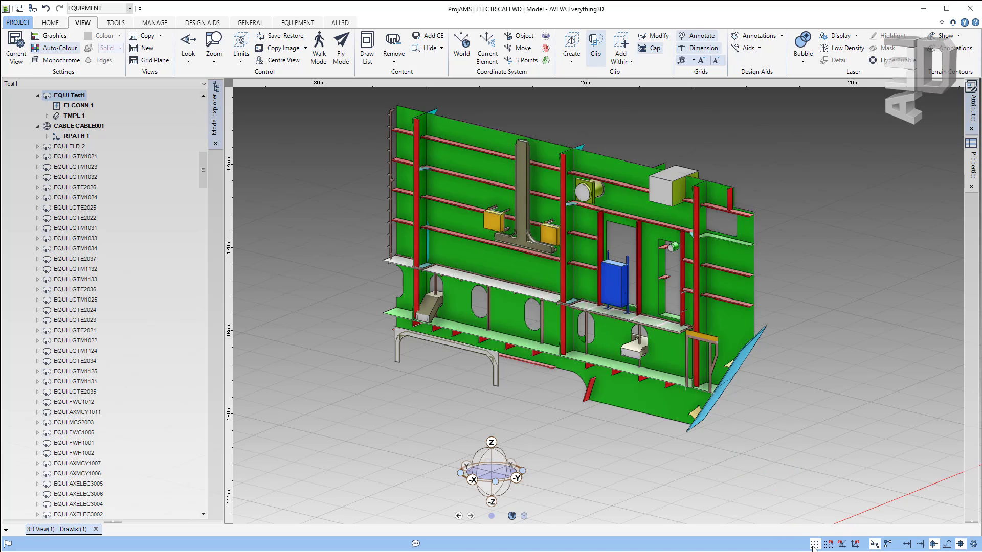
{"action": "left_click", "coordinate": [814, 544]}
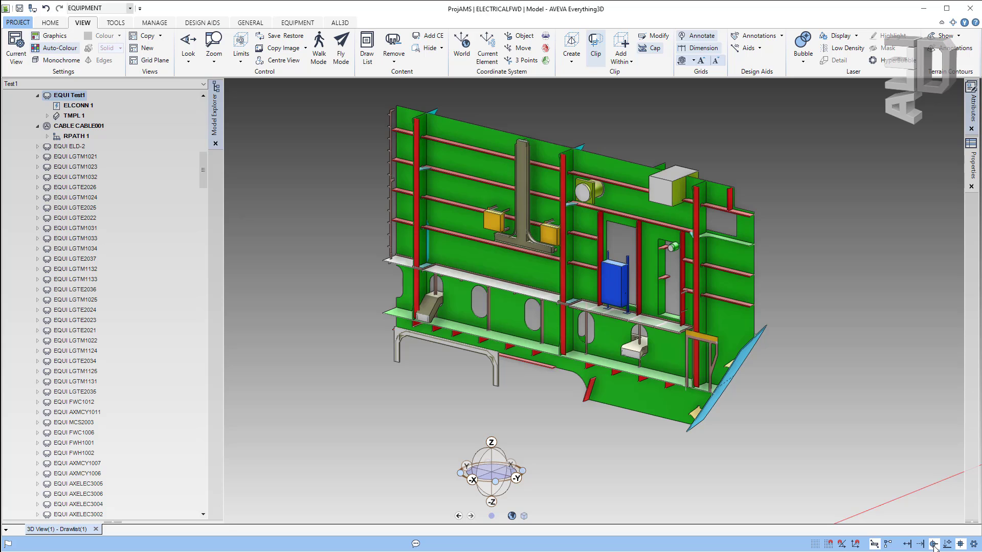
{"action": "left_click", "coordinate": [972, 545]}
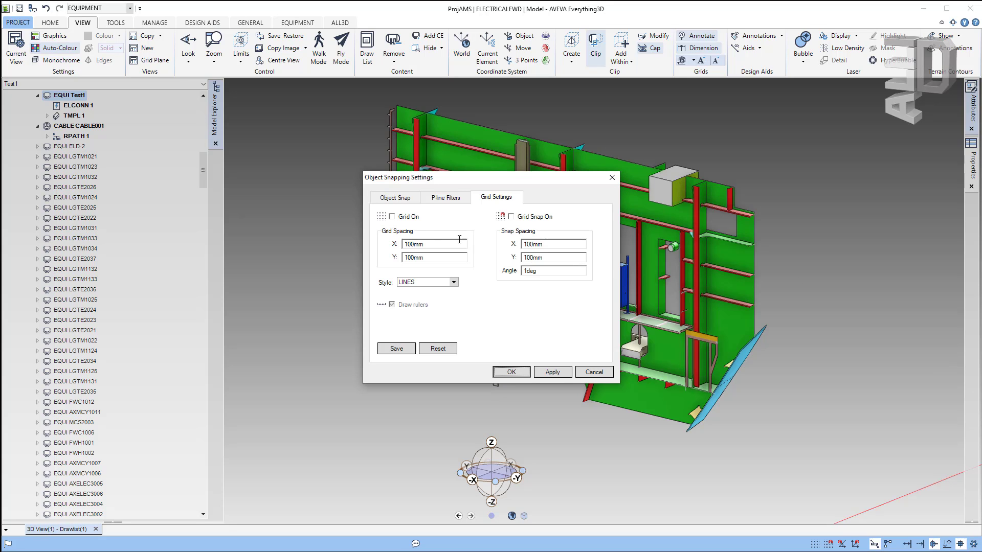
{"action": "left_click", "coordinate": [395, 197]}
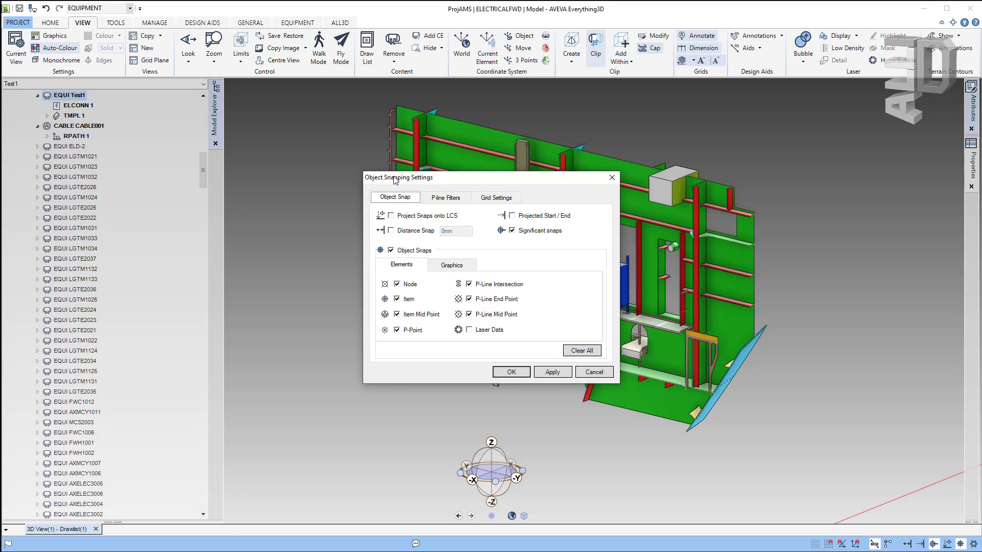
{"action": "left_click_drag", "start_coordinate": [395, 179], "coordinate": [653, 127]}
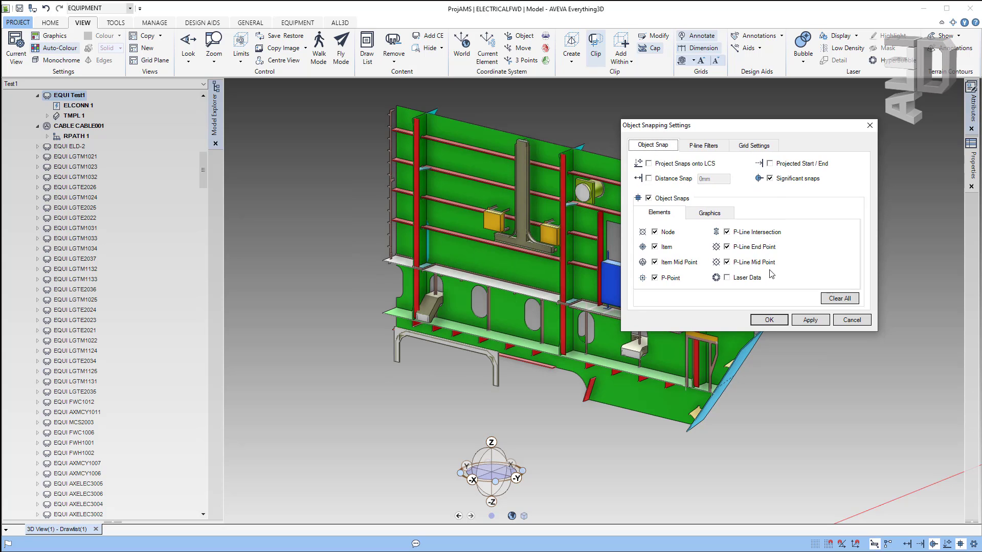
{"action": "left_click", "coordinate": [710, 147]}
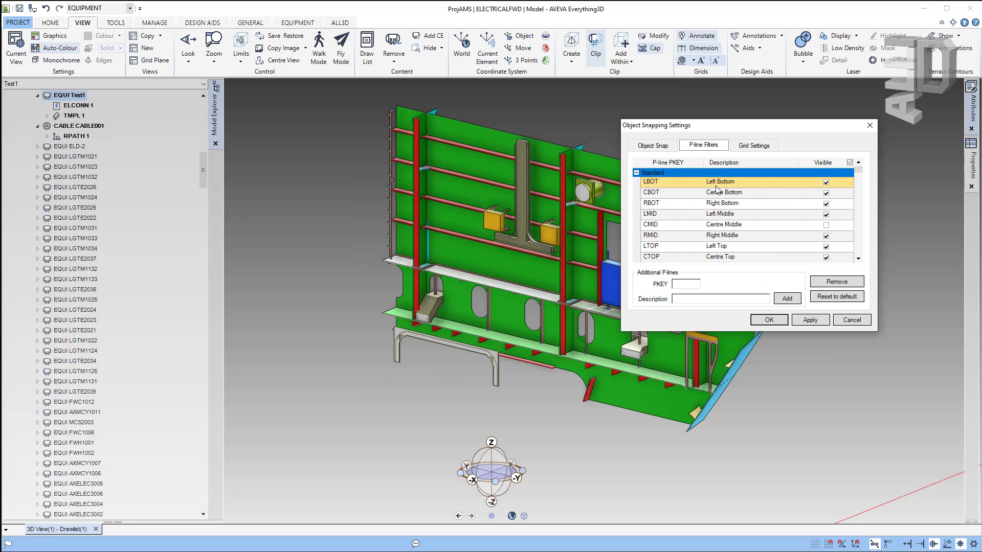
{"action": "left_click", "coordinate": [750, 148]}
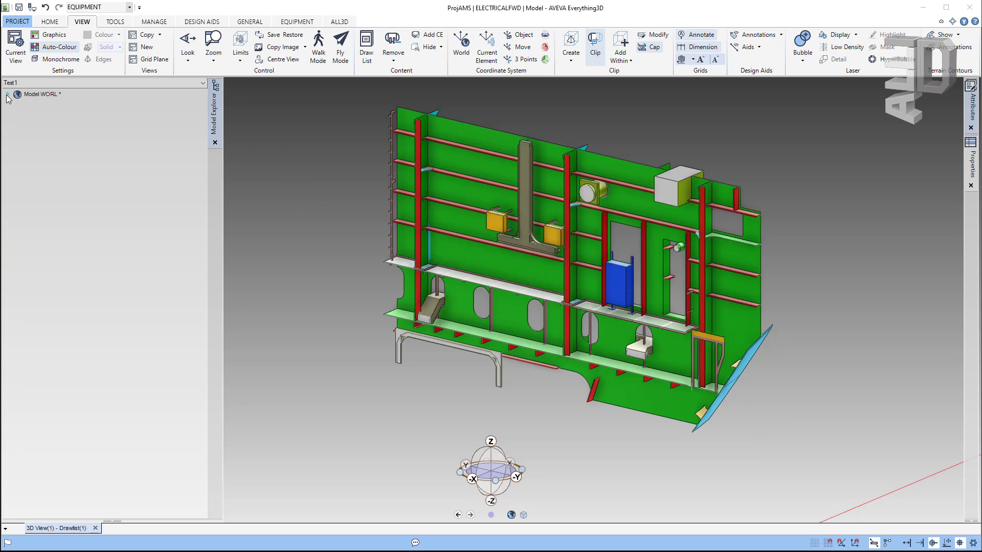
Step: Expand the WORL root and browse its GPWL, ILPWRL and HCMWLD worlds and sites
{"action": "left_click", "coordinate": [33, 95]}
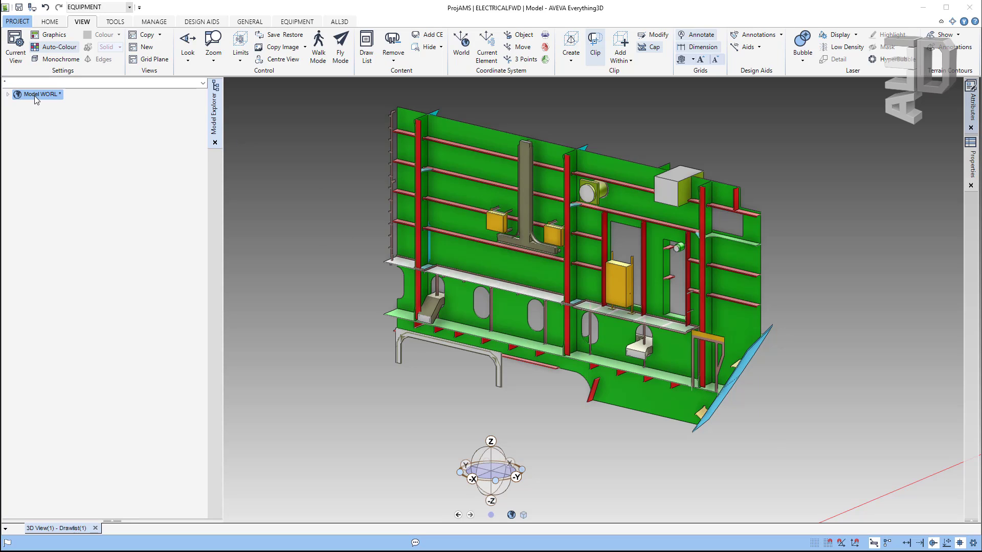
{"action": "left_click", "coordinate": [7, 95]}
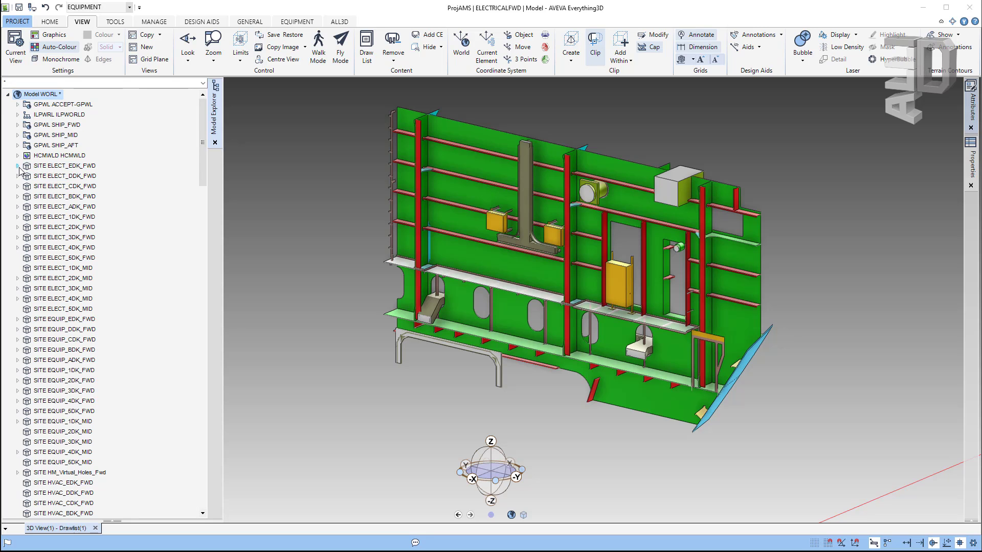
{"action": "scroll", "coordinate": [44, 197], "scroll_direction": "down", "scroll_amount": 7}
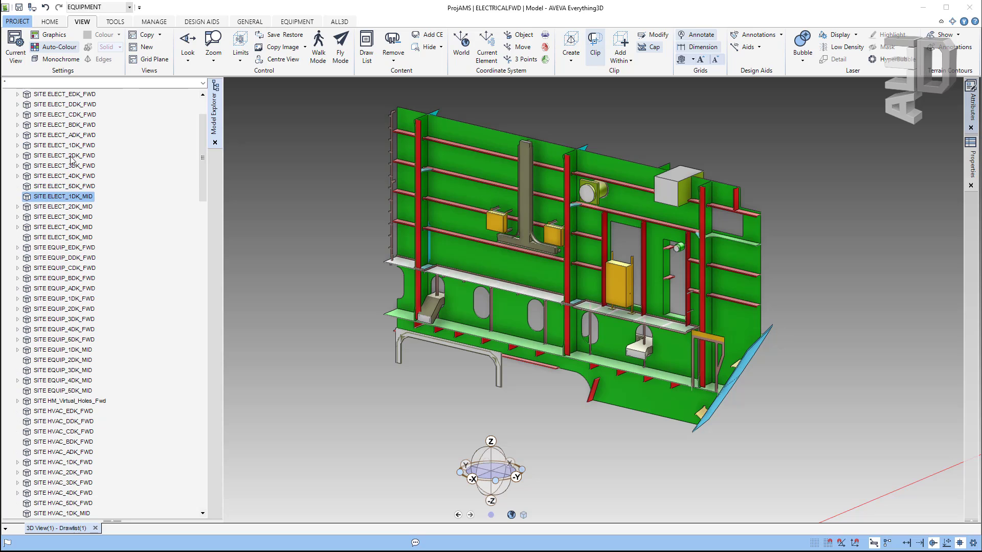
{"action": "left_click_drag", "start_coordinate": [203, 159], "coordinate": [222, 365]}
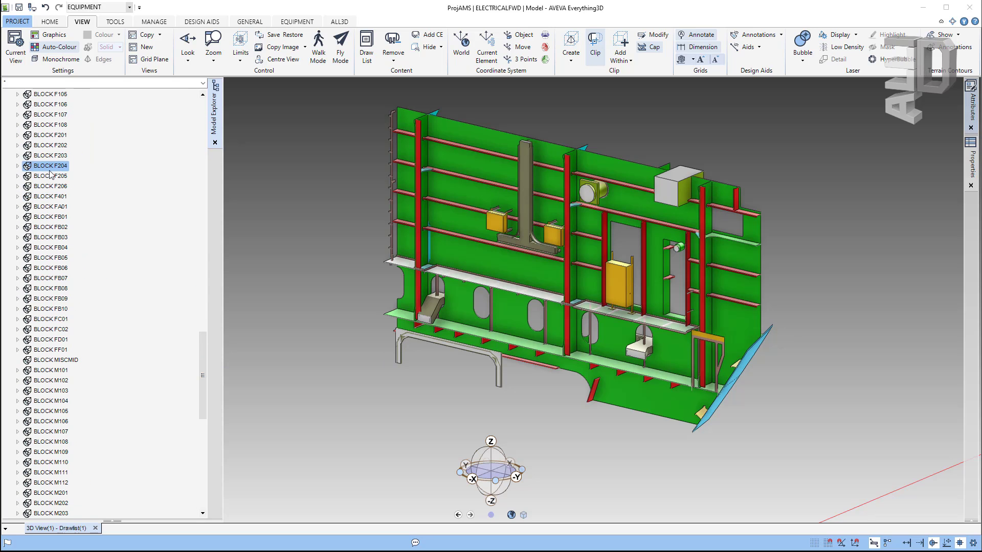
{"action": "left_click_drag", "start_coordinate": [204, 361], "coordinate": [196, 111]}
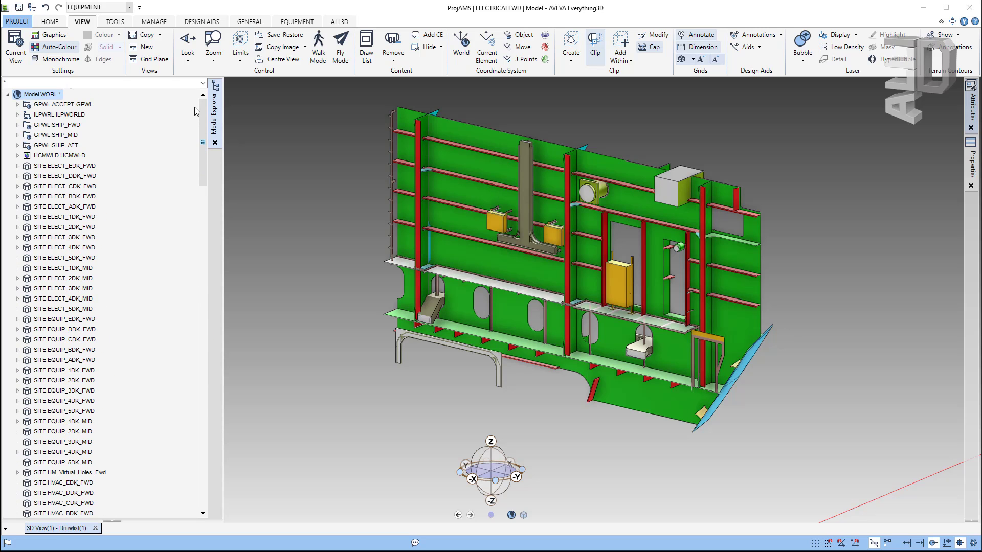
{"action": "left_click", "coordinate": [56, 105]}
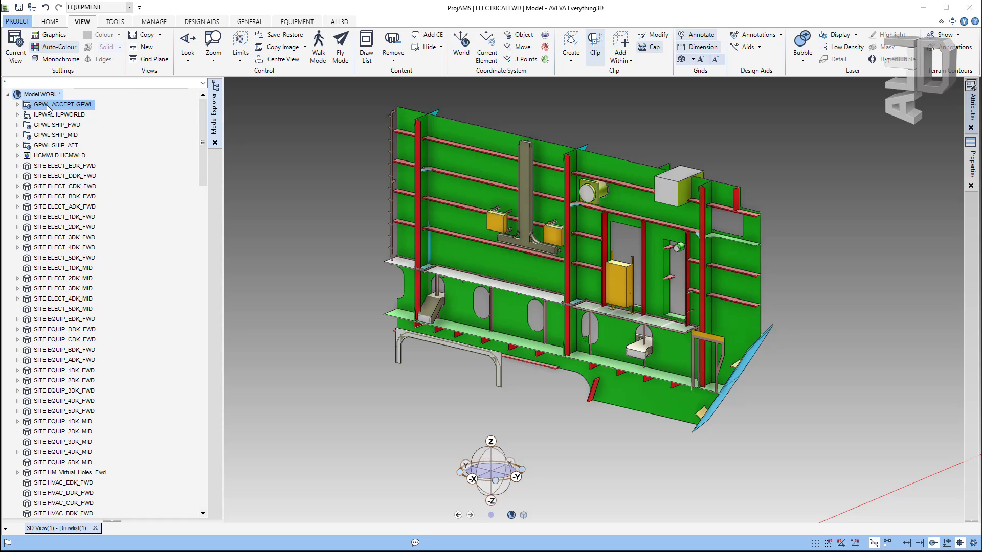
{"action": "left_click", "coordinate": [49, 115]}
{"action": "left_click", "coordinate": [55, 156]}
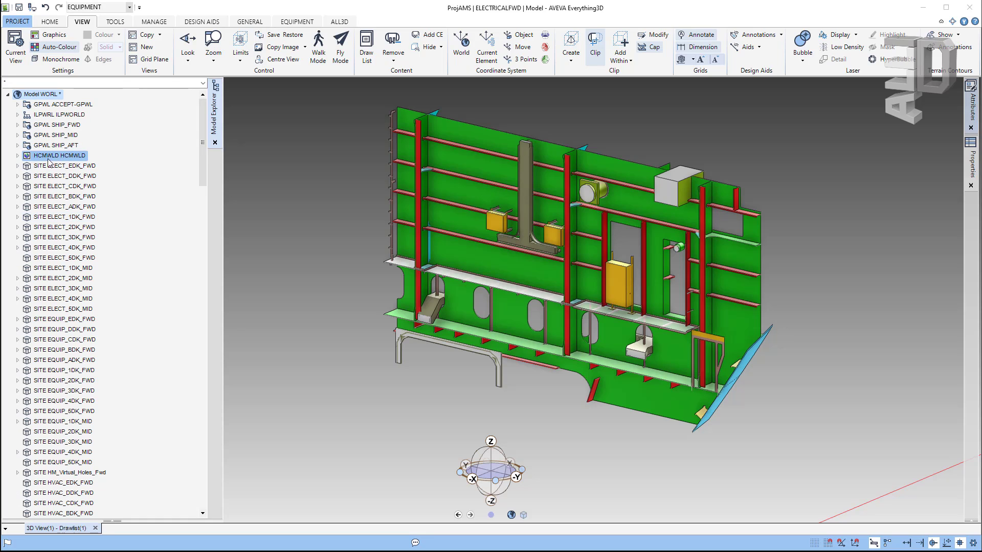
{"action": "scroll", "coordinate": [138, 244], "scroll_direction": "down", "scroll_amount": 3}
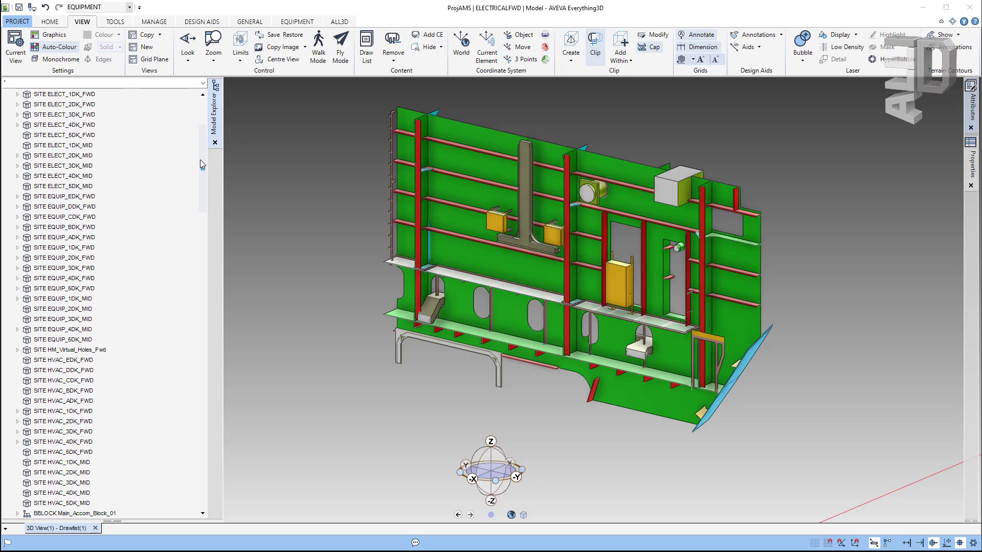
{"action": "left_click_drag", "start_coordinate": [203, 163], "coordinate": [225, 131]}
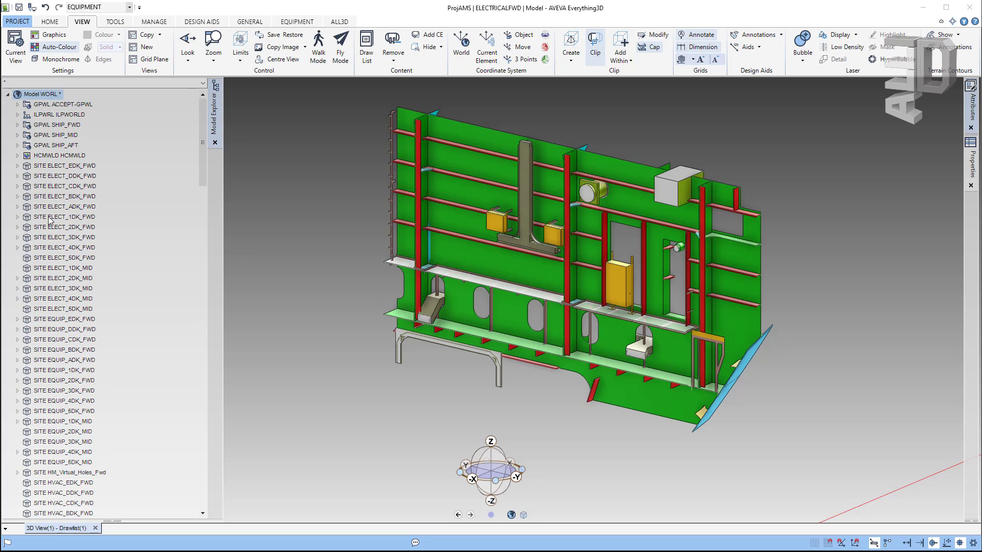
Step: Browse ZONE 209-EQUIP under SITE EQUIP_2DK_FWD, expanding LGTE2033, LGTM1121 and LGTM1123, then collapse it
{"action": "left_click", "coordinate": [28, 176]}
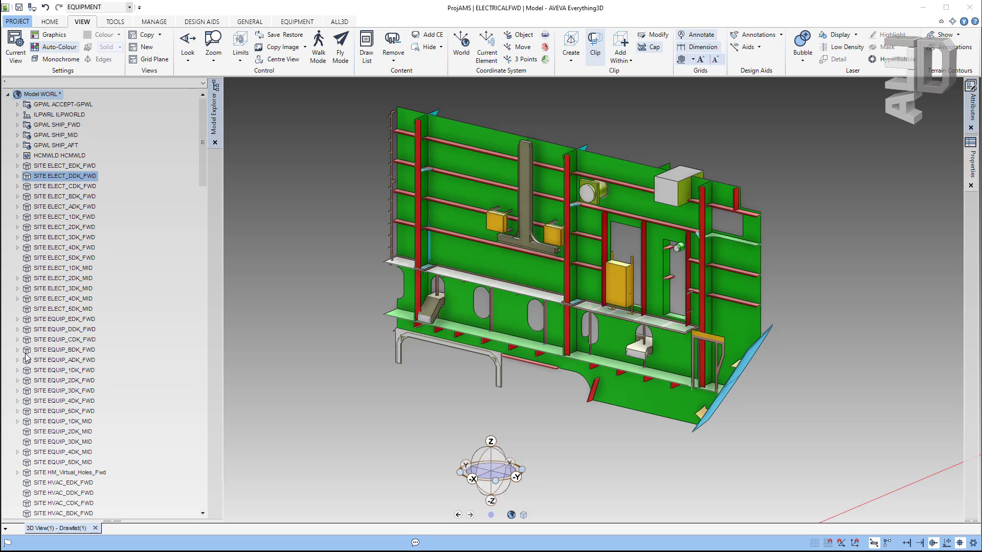
{"action": "left_click", "coordinate": [17, 381]}
{"action": "left_click", "coordinate": [54, 381]}
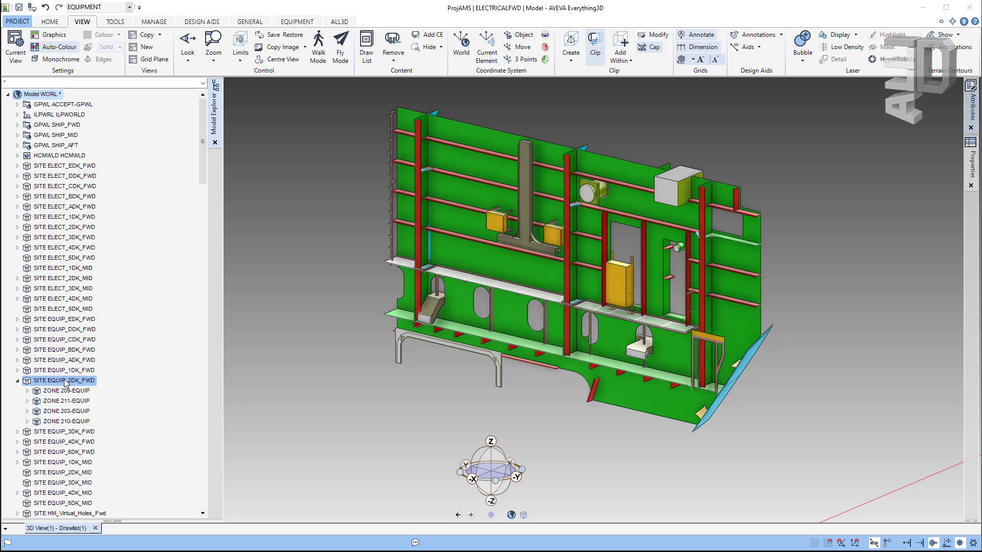
{"action": "left_click", "coordinate": [48, 391]}
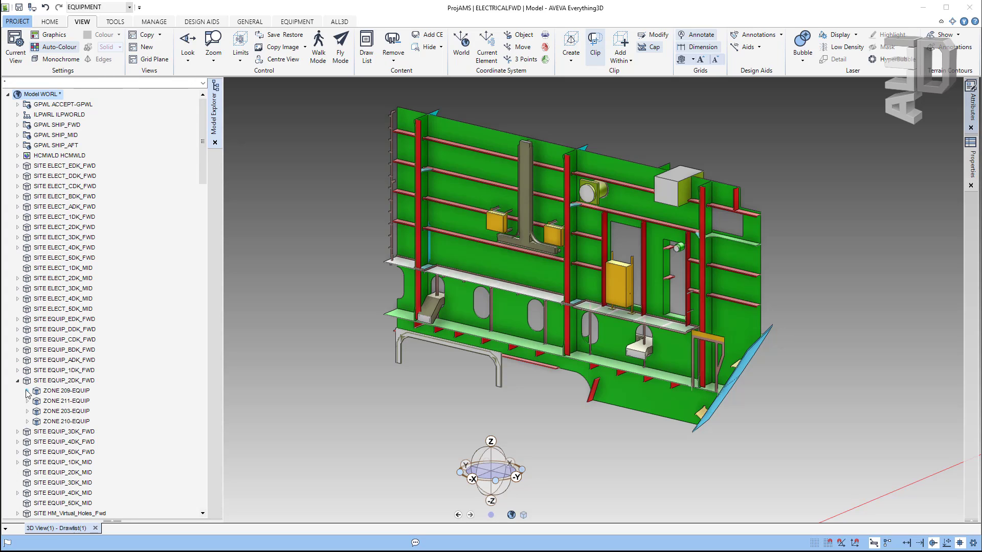
{"action": "left_click", "coordinate": [28, 391]}
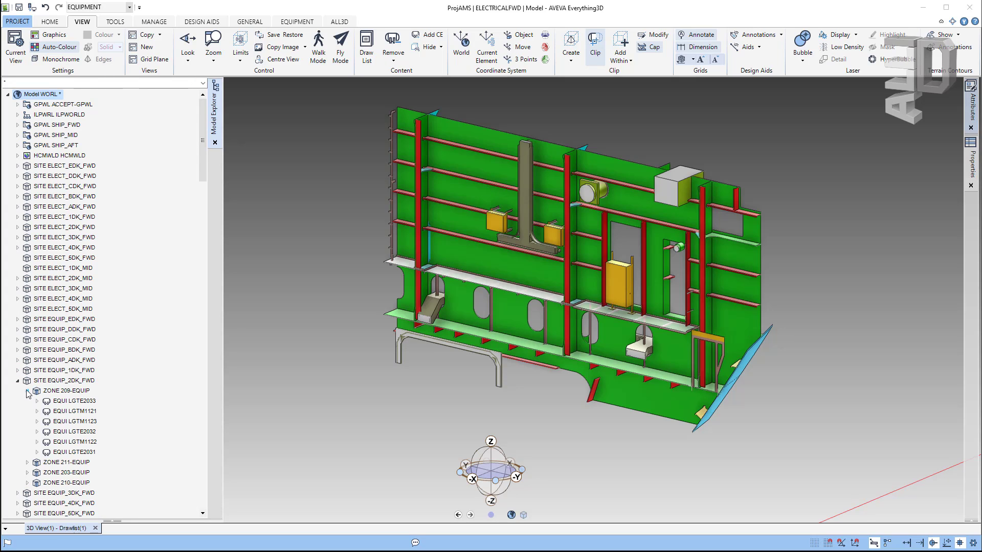
{"action": "left_click", "coordinate": [58, 402]}
{"action": "left_click", "coordinate": [38, 401]}
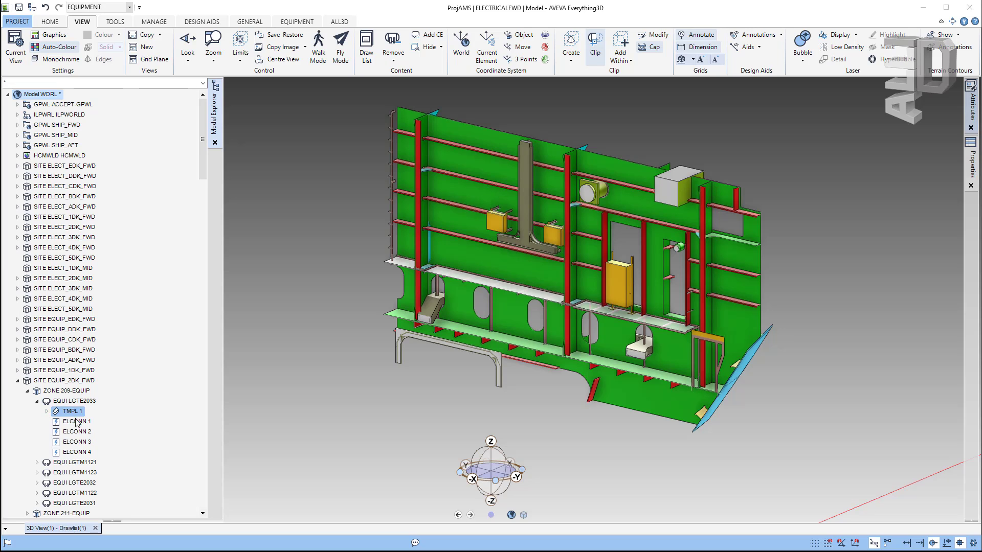
{"action": "left_click", "coordinate": [38, 462]}
{"action": "left_click", "coordinate": [36, 473]}
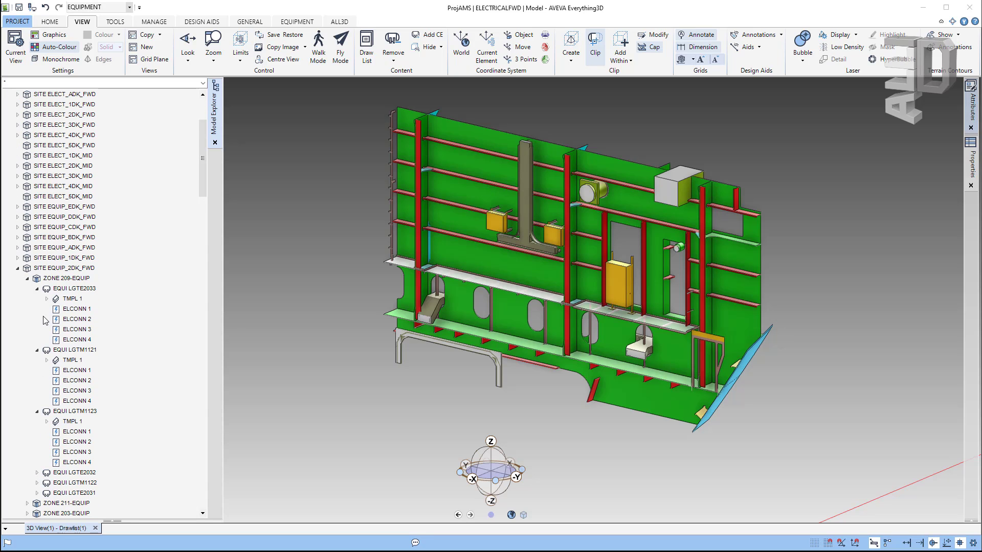
{"action": "left_click", "coordinate": [36, 288]}
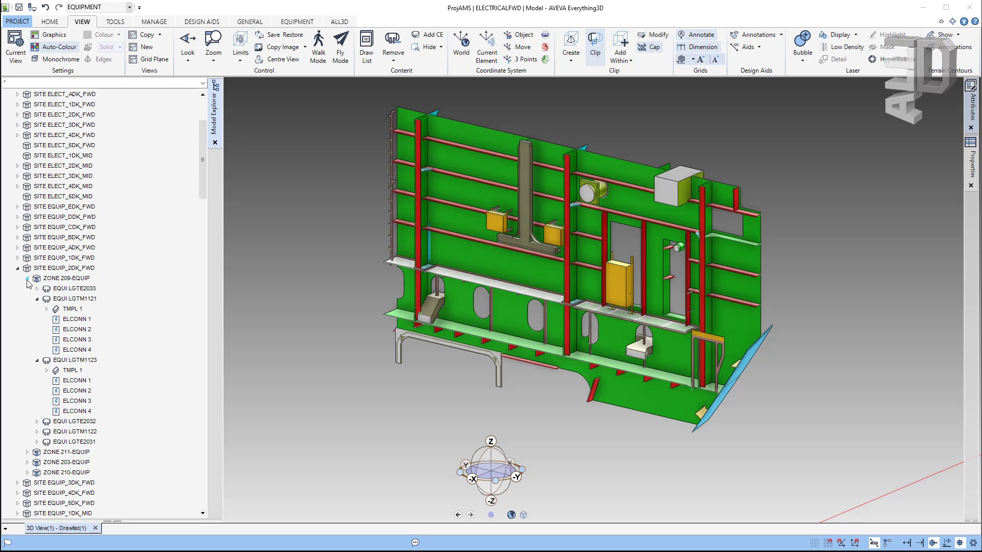
{"action": "left_click", "coordinate": [27, 278]}
Step: Drill SITE OUTSTEEL_2DK_FWD through ZONE 203-STRCT and STRU 203_LADD-003 down to FRMW 1
{"action": "scroll", "coordinate": [110, 379], "scroll_direction": "down", "scroll_amount": 5}
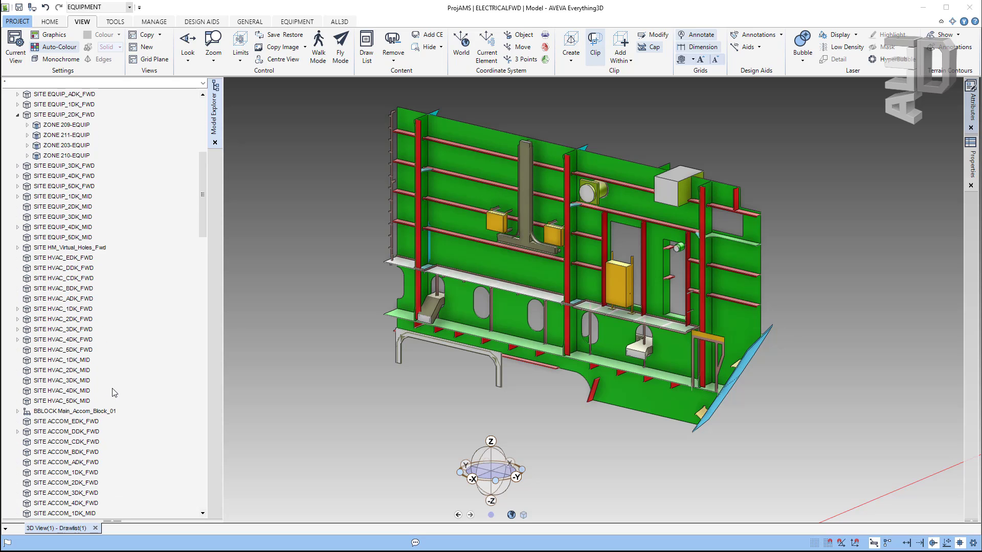
{"action": "scroll", "coordinate": [113, 392], "scroll_direction": "down", "scroll_amount": 6}
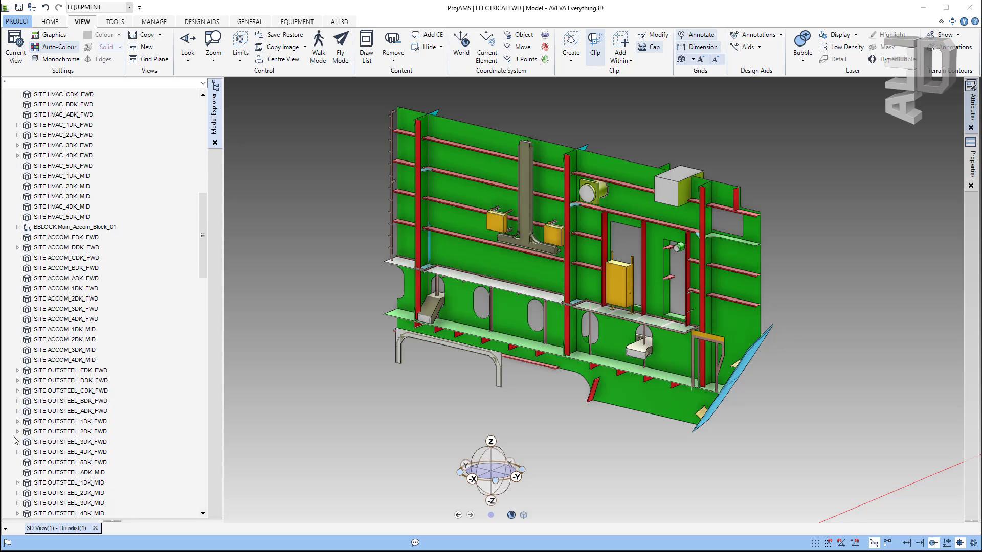
{"action": "left_click", "coordinate": [18, 432]}
{"action": "scroll", "coordinate": [27, 439], "scroll_direction": "down", "scroll_amount": 2}
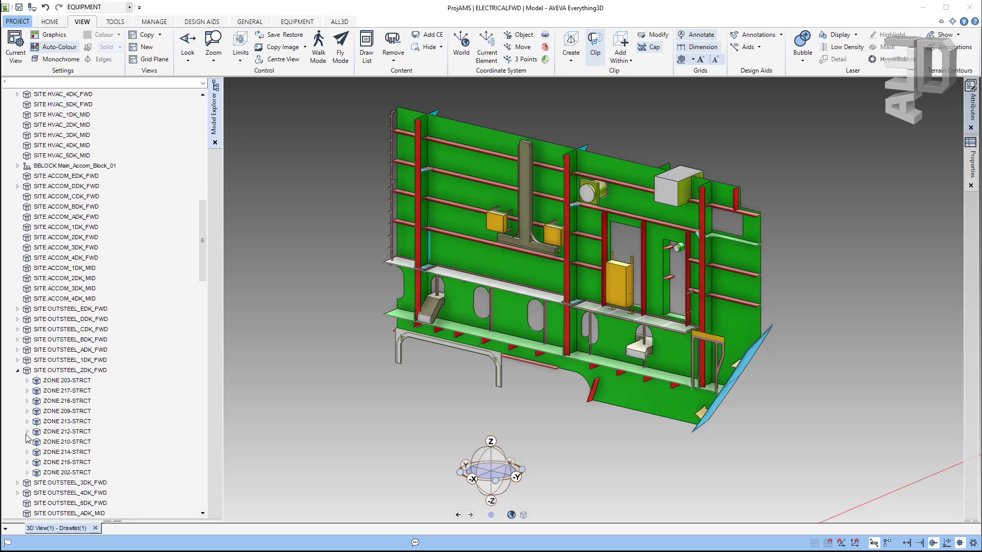
{"action": "scroll", "coordinate": [54, 392], "scroll_direction": "down", "scroll_amount": 2}
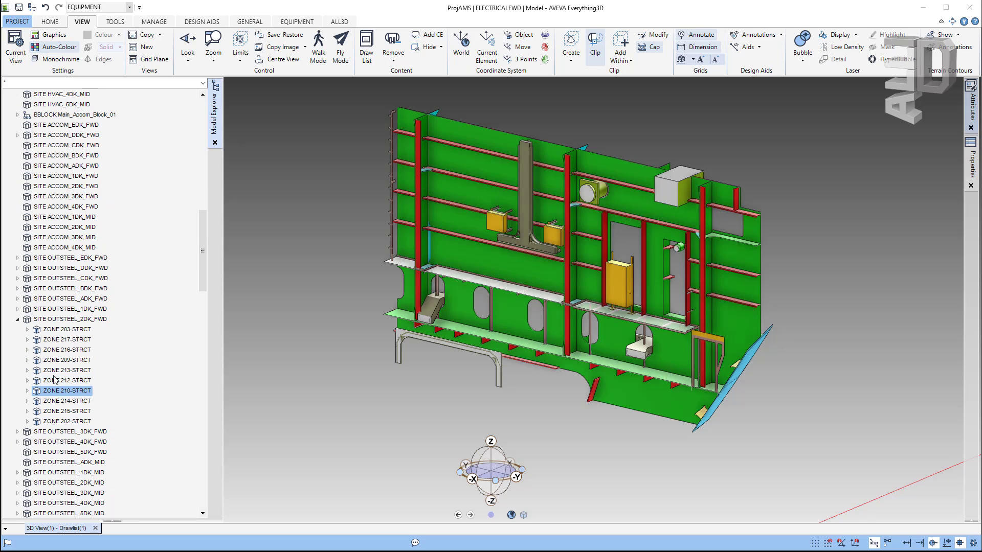
{"action": "left_click", "coordinate": [27, 330]}
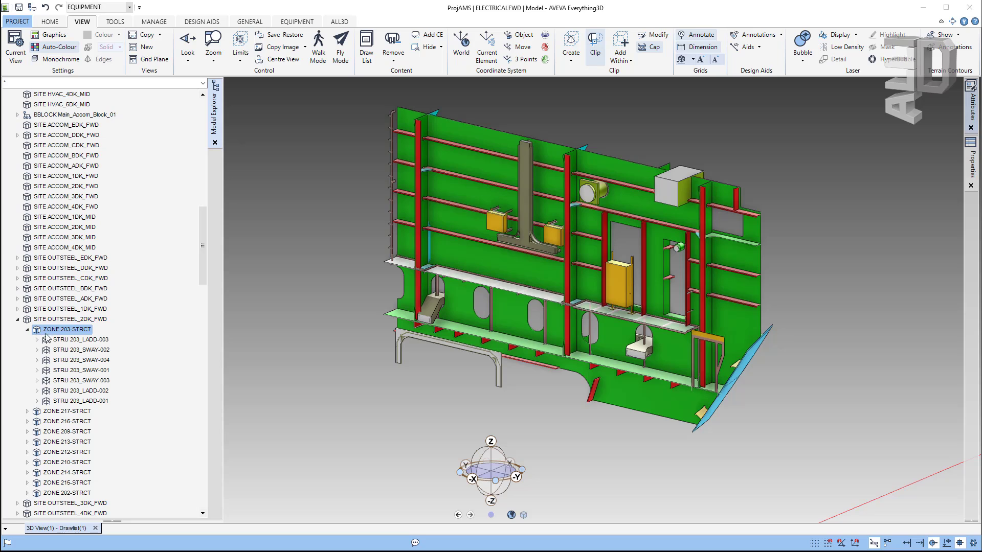
{"action": "left_click", "coordinate": [57, 341]}
{"action": "left_click", "coordinate": [37, 340]}
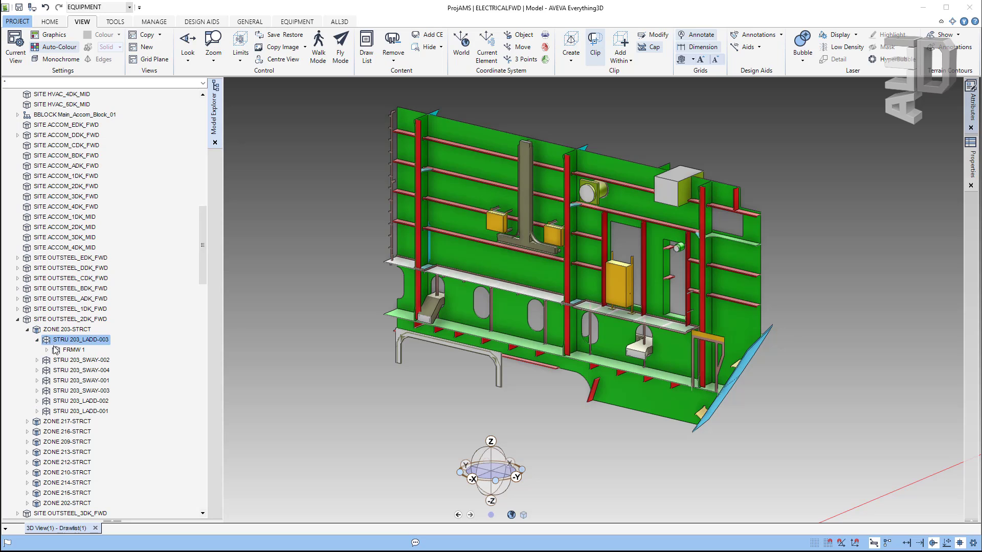
{"action": "left_click", "coordinate": [47, 350]}
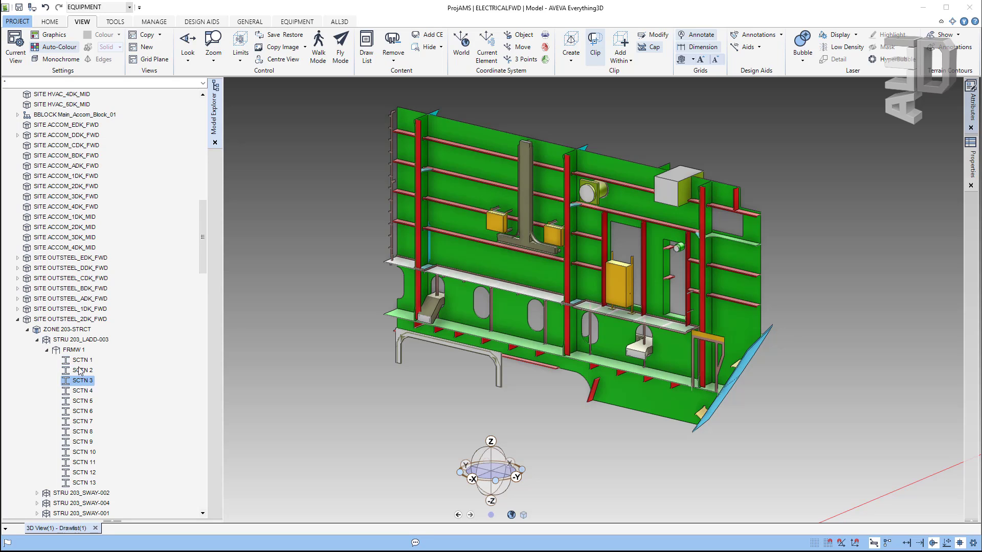
{"action": "left_click", "coordinate": [57, 350]}
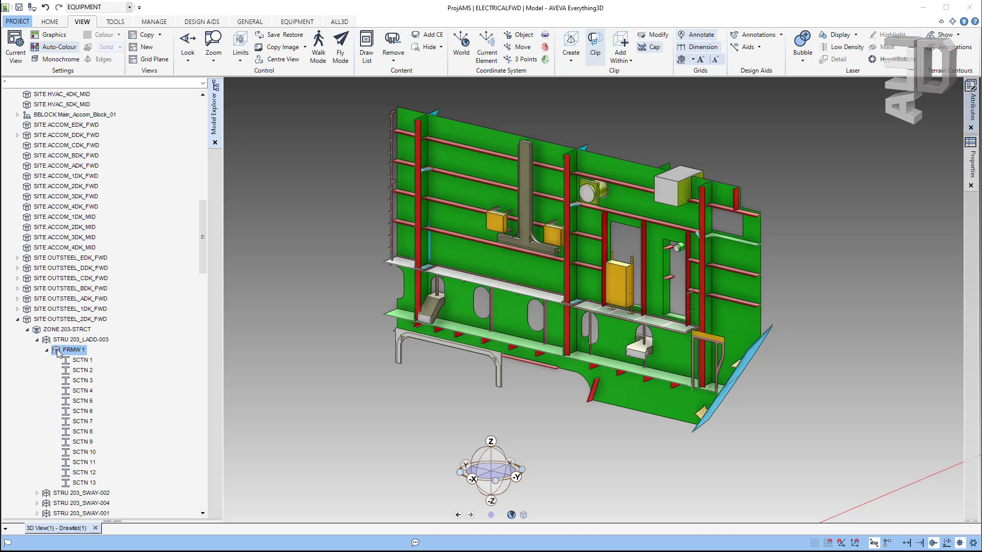
Step: Collapse FRMW 1, STRU 203_LADD-003, ZONE 203-STRCT and SITE OUTSTEEL_2DK_FWD again
{"action": "left_click", "coordinate": [47, 350]}
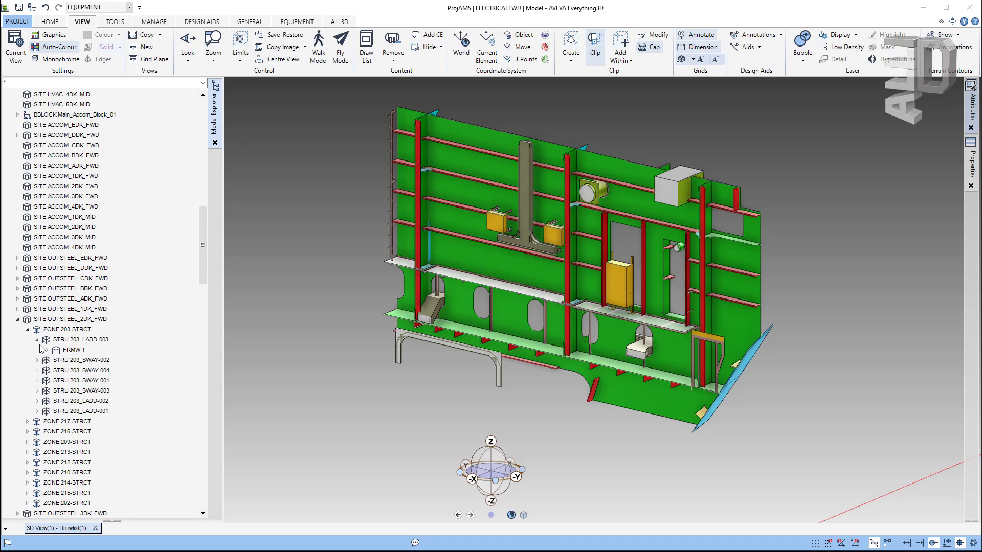
{"action": "left_click", "coordinate": [37, 339]}
{"action": "left_click", "coordinate": [27, 329]}
{"action": "left_click", "coordinate": [17, 319]}
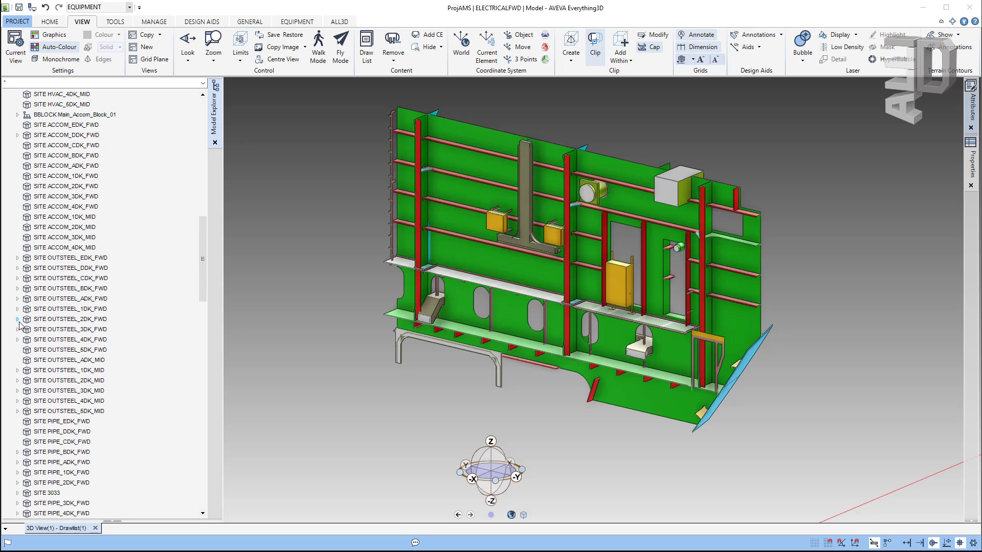
Step: Expand SITE PIPE_BDK_FWD > ZONE B05-PIPE and make PIPE B05_FWC-030 current, showing branch B05_FWC-030/B1
{"action": "scroll", "coordinate": [38, 386], "scroll_direction": "down", "scroll_amount": 2}
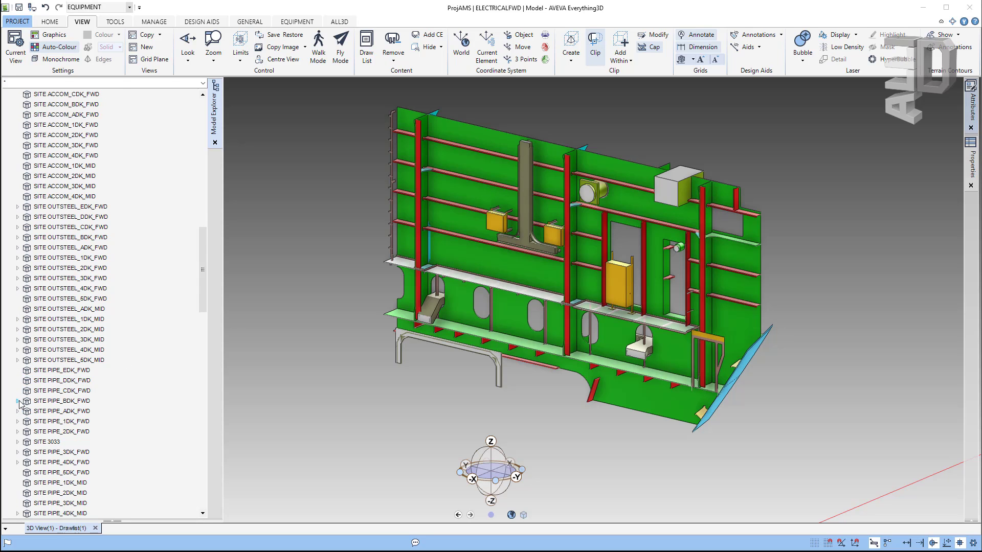
{"action": "left_click", "coordinate": [17, 401]}
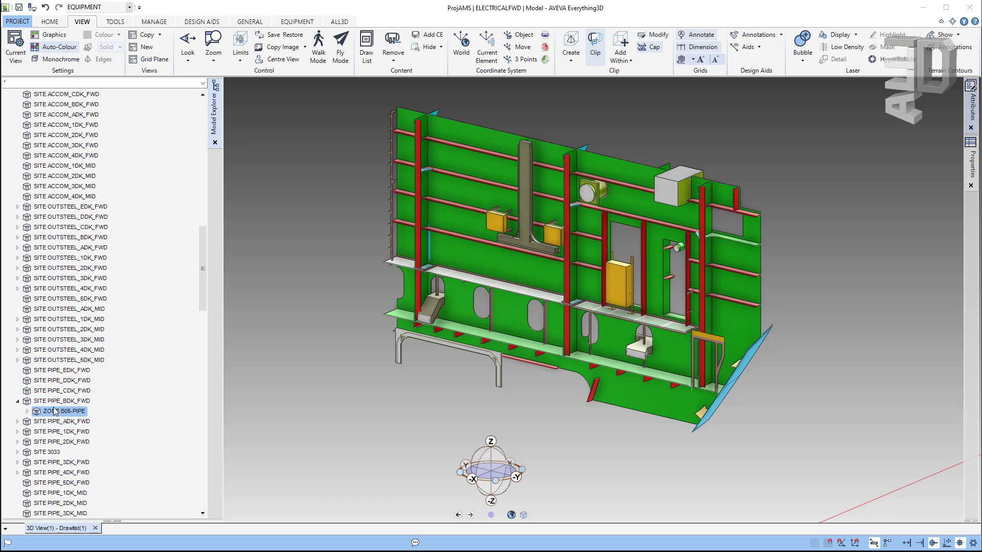
{"action": "left_click", "coordinate": [28, 411]}
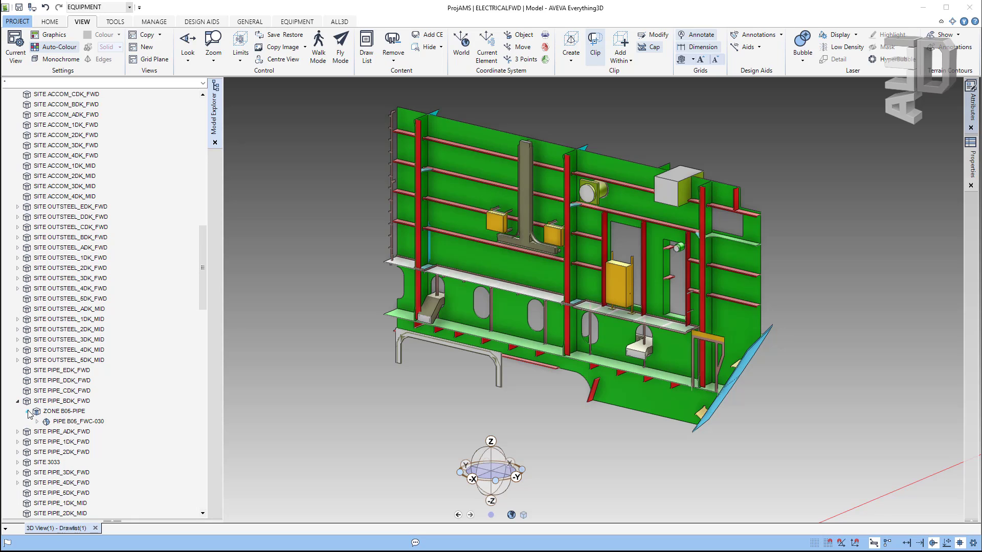
{"action": "left_click", "coordinate": [37, 422]}
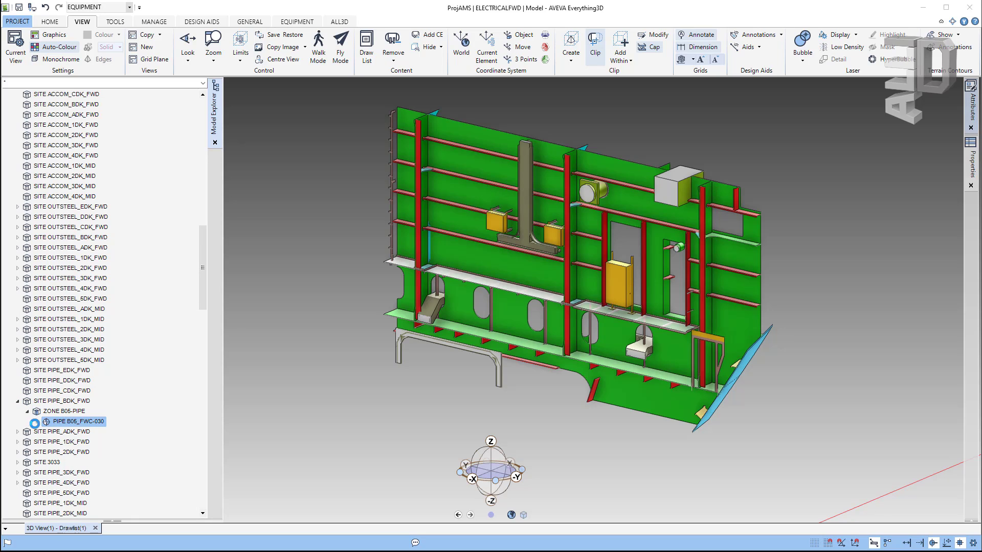
{"action": "left_click", "coordinate": [37, 422]}
{"action": "scroll", "coordinate": [45, 389], "scroll_direction": "down", "scroll_amount": 2}
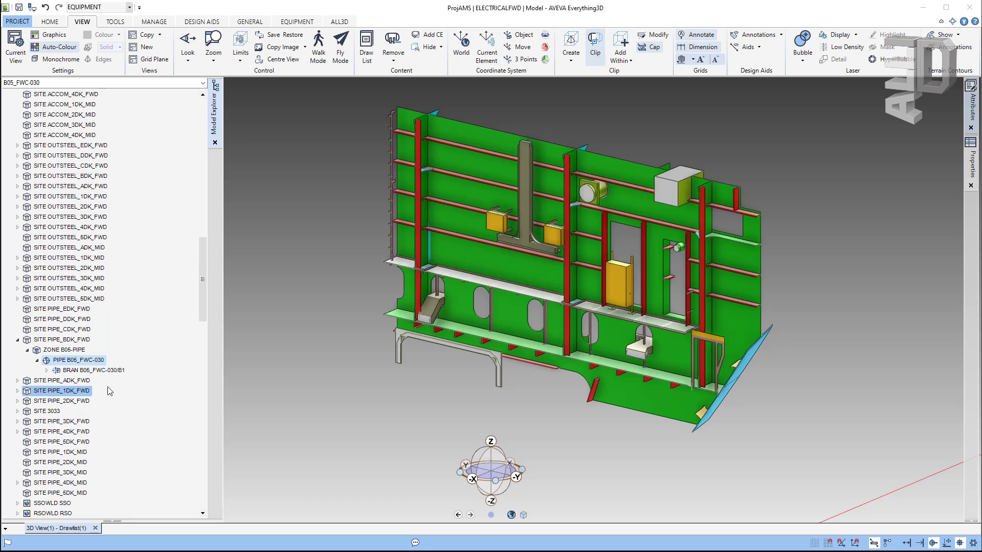
{"action": "left_click", "coordinate": [46, 371]}
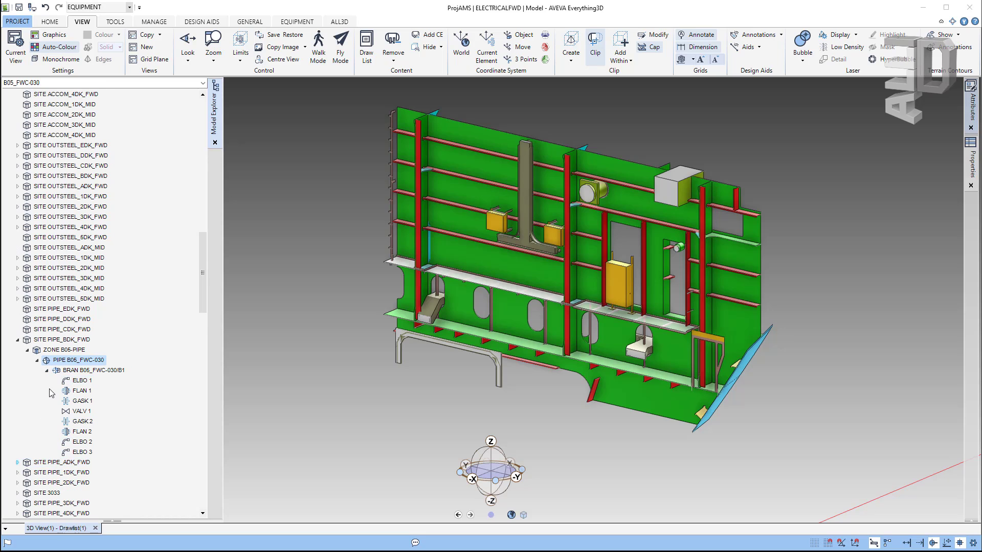
{"action": "left_click", "coordinate": [46, 371]}
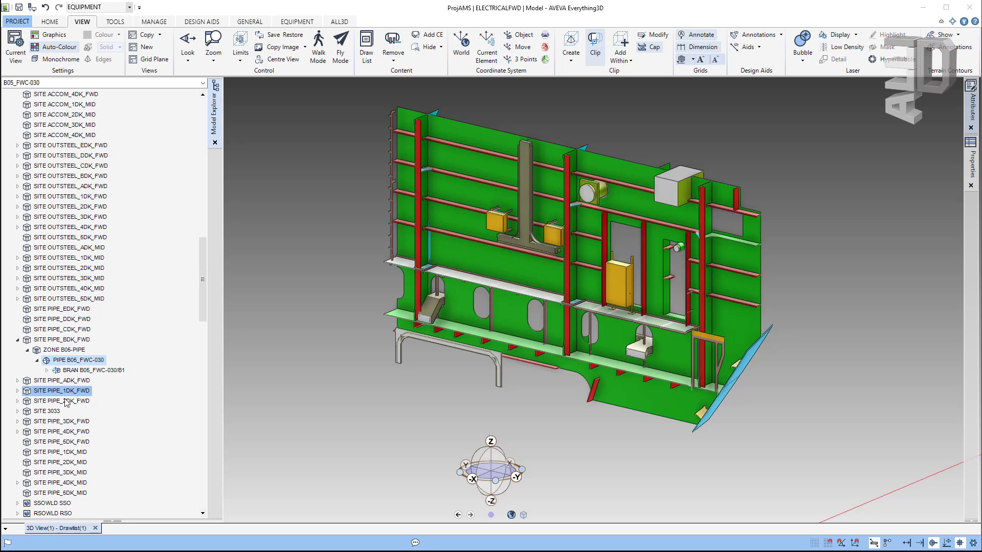
{"action": "scroll", "coordinate": [78, 352], "scroll_direction": "down", "scroll_amount": 1}
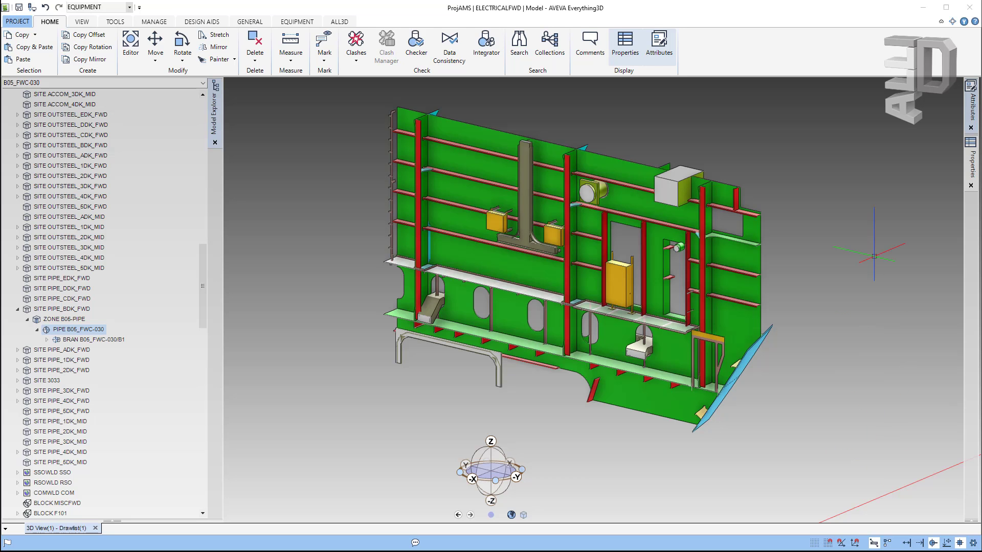
{"action": "left_click", "coordinate": [975, 22]}
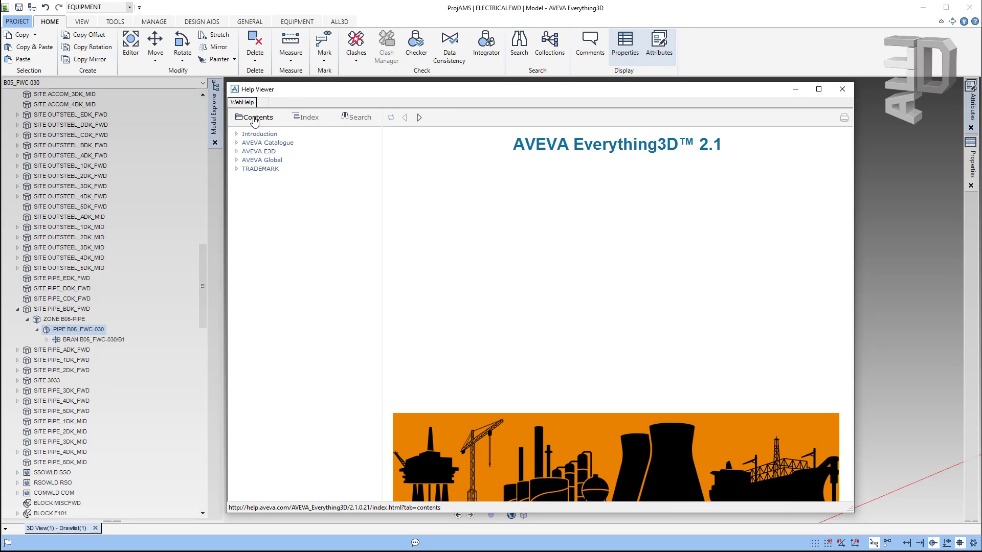
{"action": "left_click", "coordinate": [237, 152]}
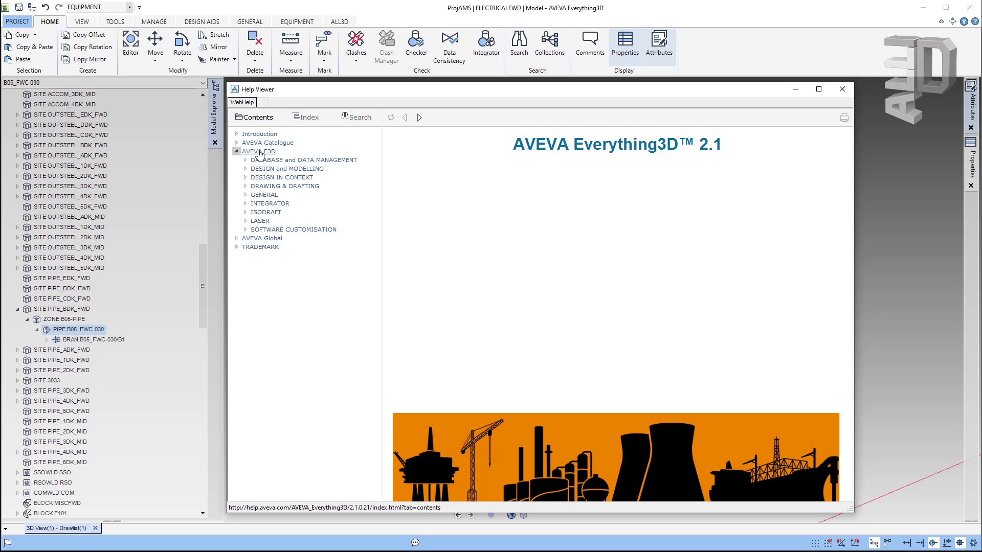
{"action": "left_click", "coordinate": [245, 178]}
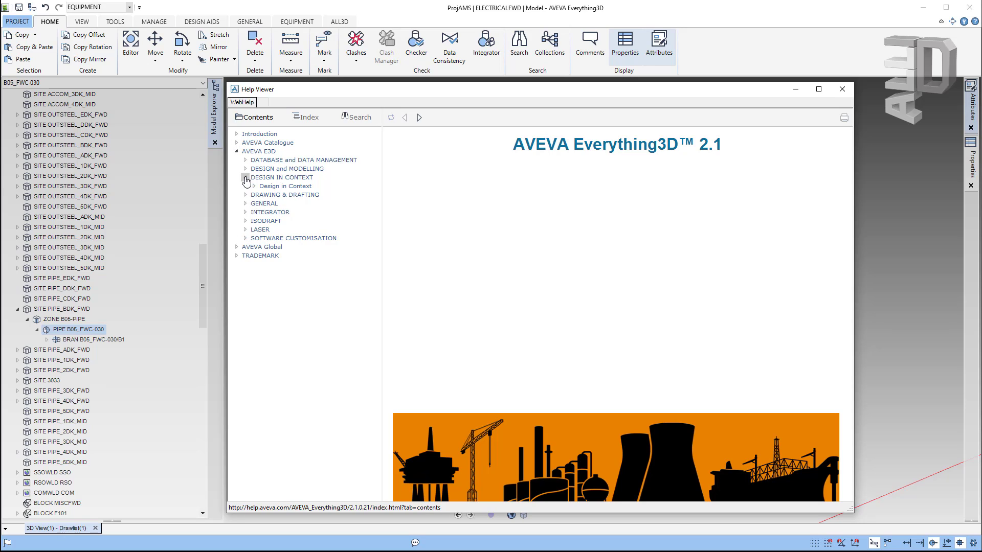
{"action": "left_click", "coordinate": [254, 186]}
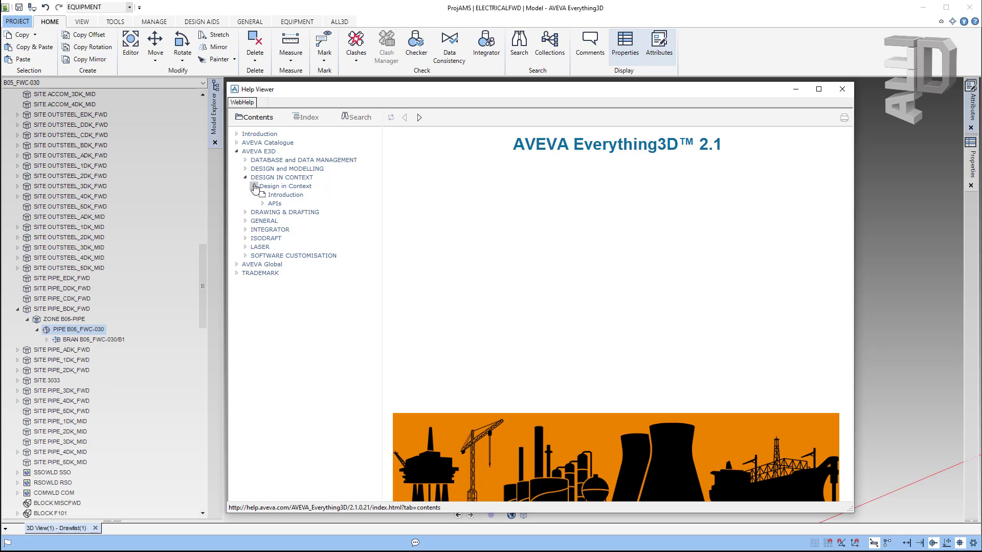
{"action": "left_click", "coordinate": [308, 119]}
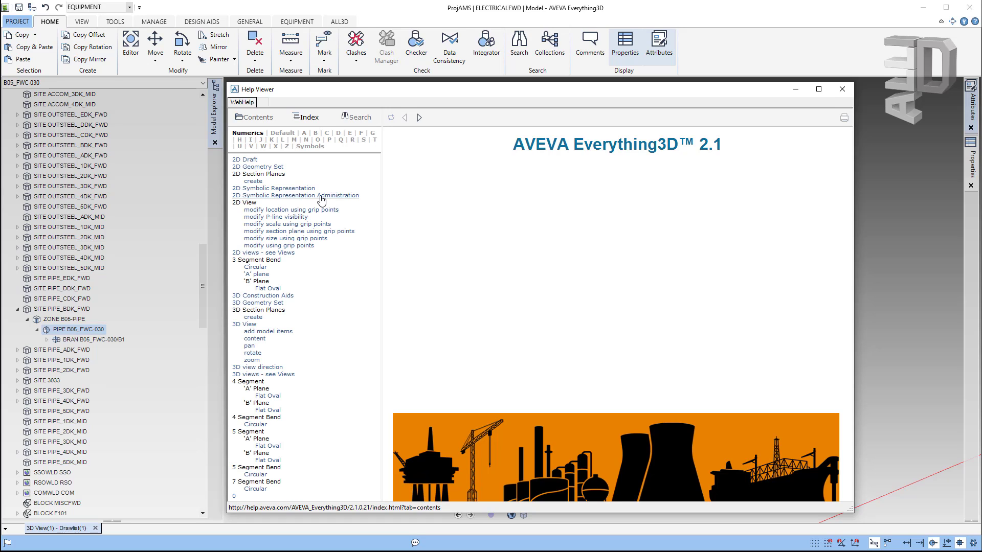
{"action": "left_click", "coordinate": [263, 147]}
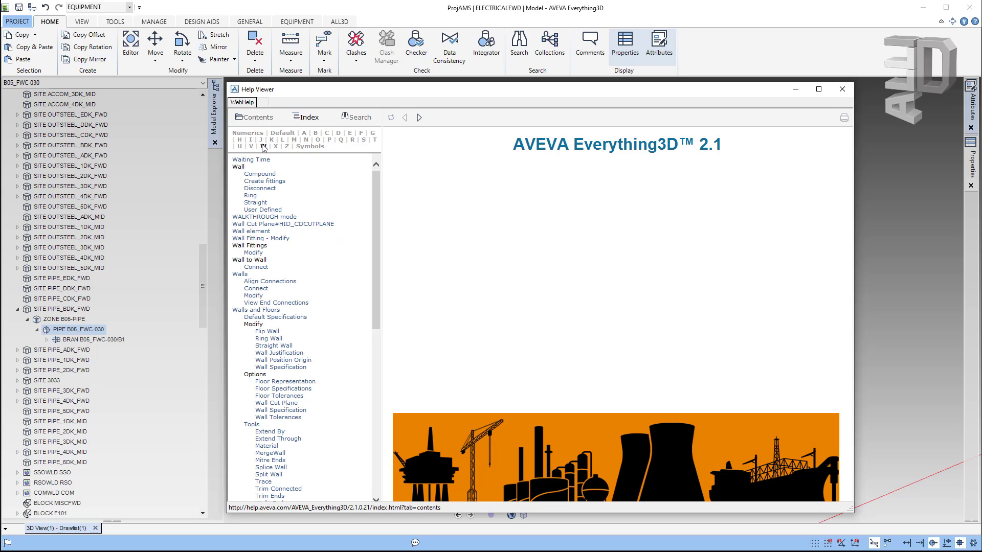
{"action": "left_click", "coordinate": [357, 119]}
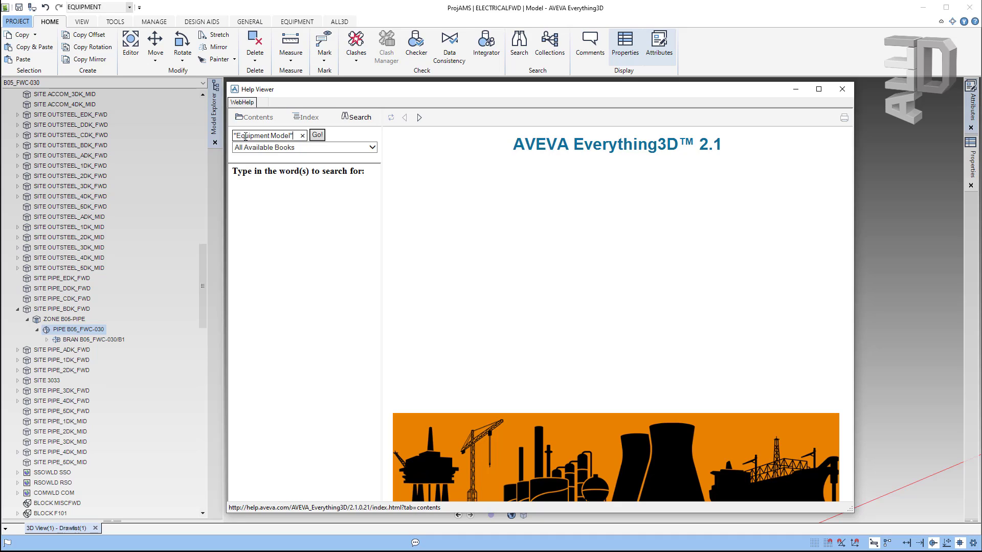
{"action": "triple_click", "coordinate": [246, 137]}
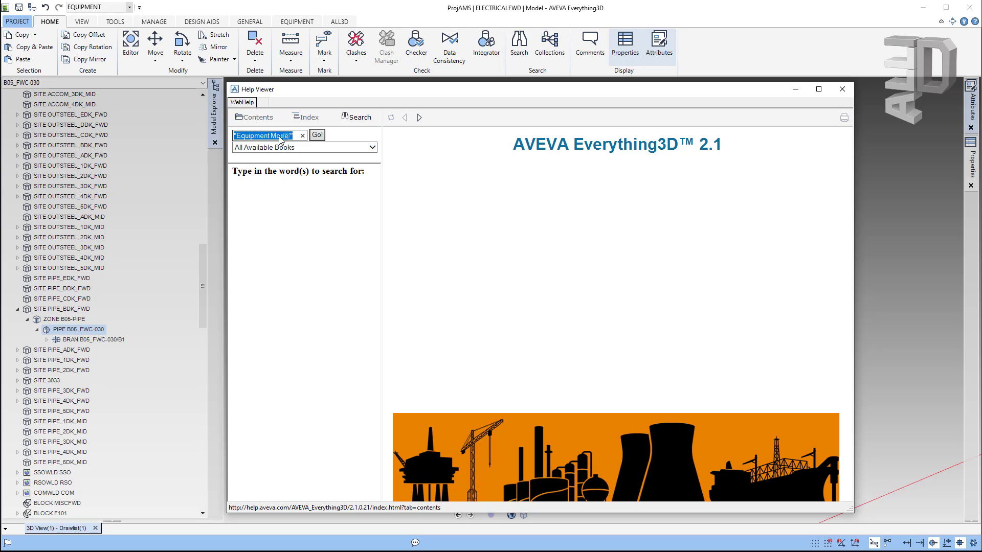
{"action": "key", "text": "Return"}
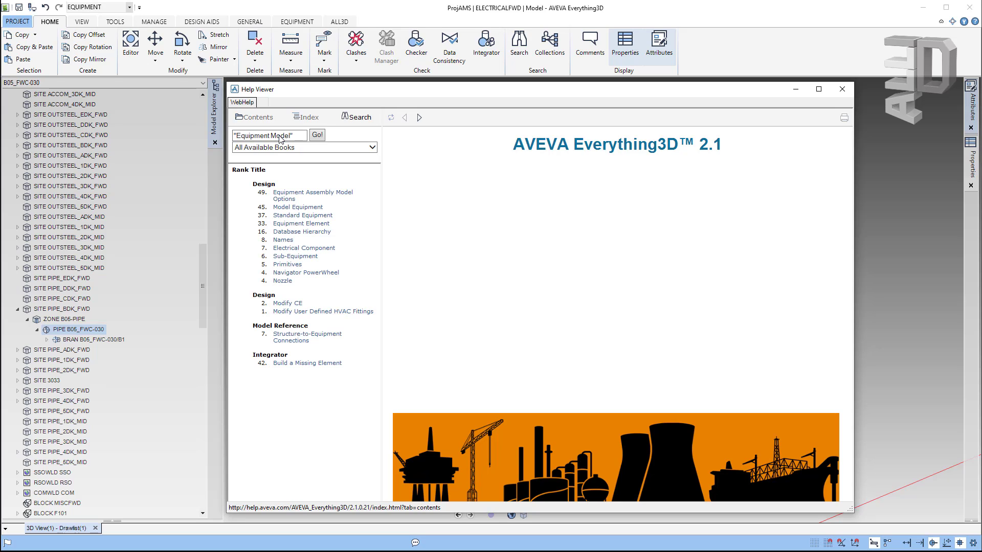
{"action": "left_click", "coordinate": [323, 194]}
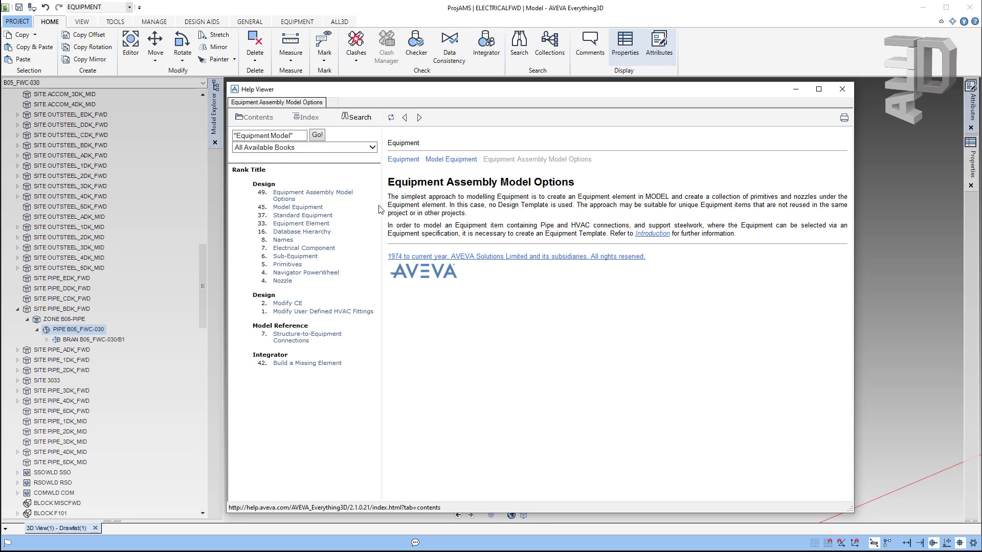
{"action": "left_click", "coordinate": [299, 207]}
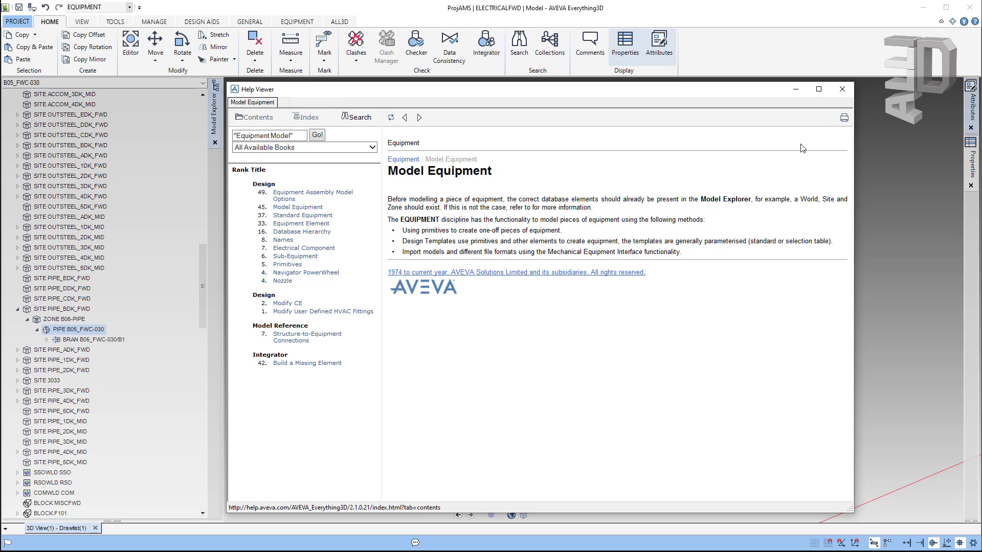
{"action": "left_click", "coordinate": [842, 90]}
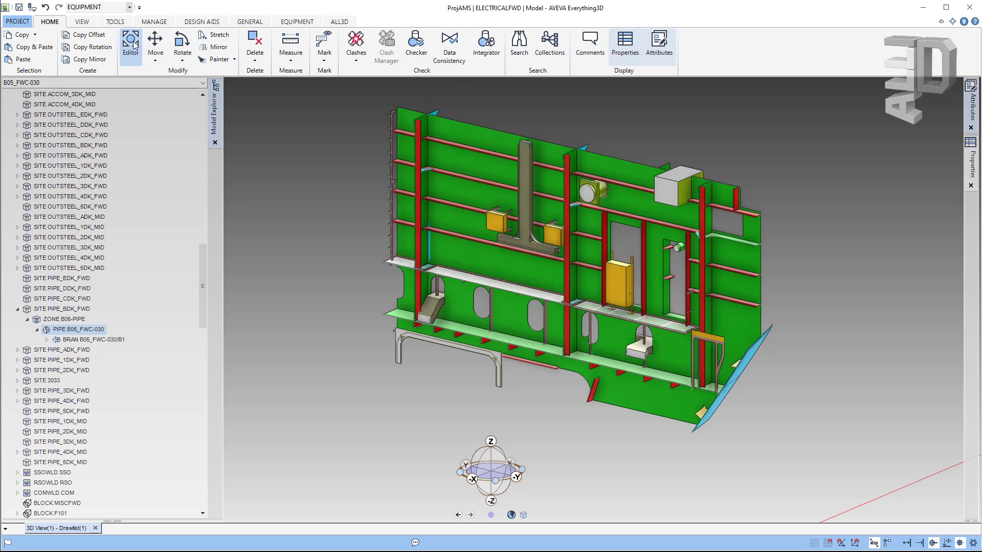
Step: View the Editor context help, then bring up the Model Explorer help topic from the Tools tab
{"action": "key", "text": "F1"}
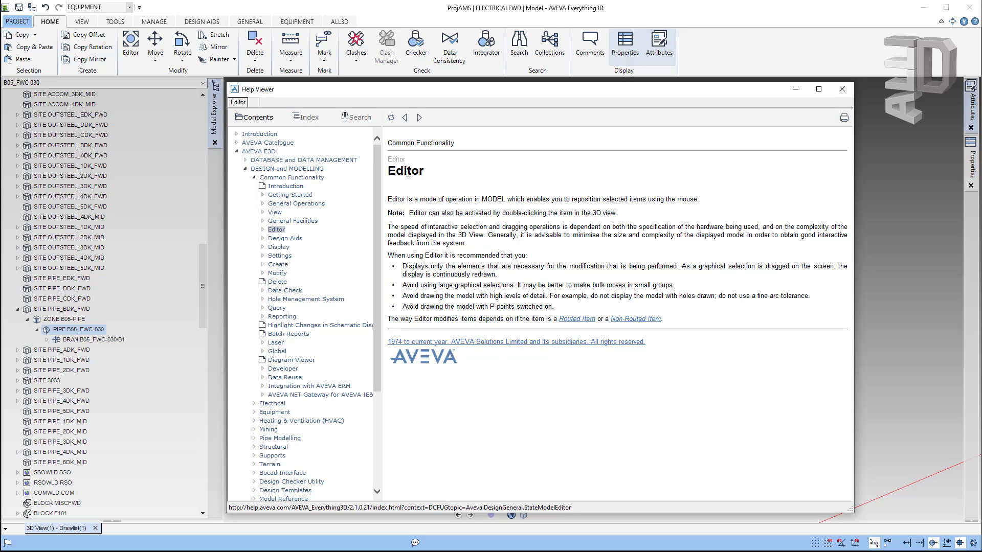
{"action": "left_click", "coordinate": [842, 89]}
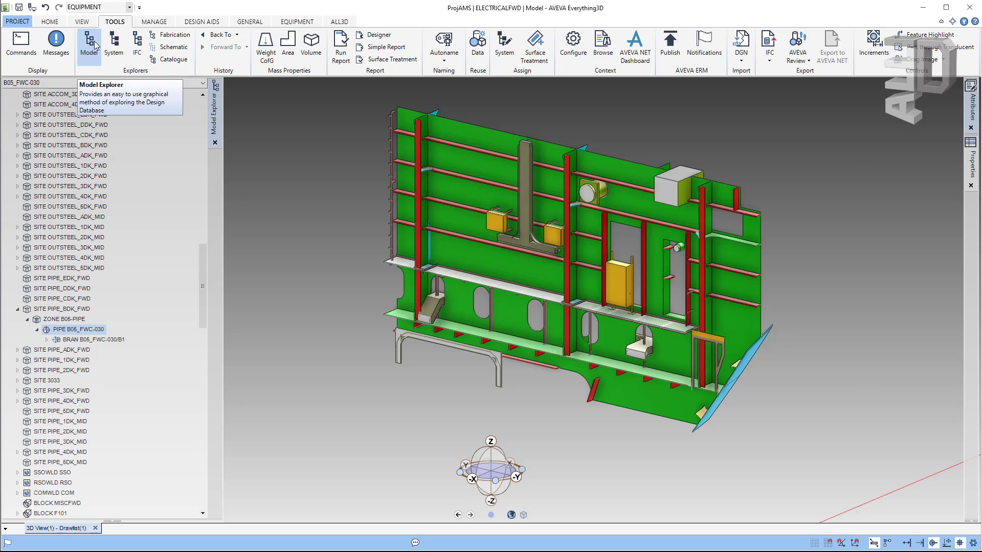
{"action": "key", "text": "F1"}
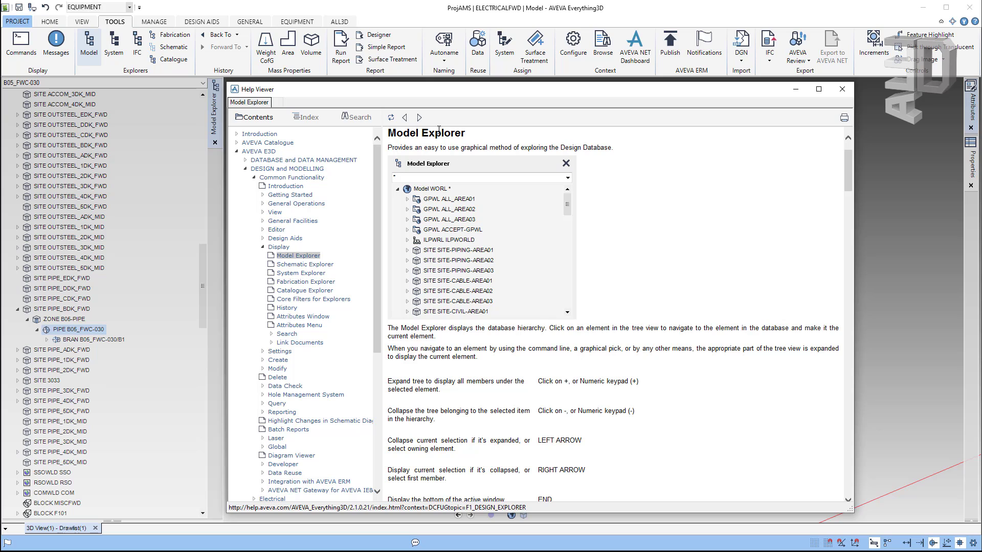
Step: Read the MEI export help from the IFC export list, close it, and pan the empty view
{"action": "left_click", "coordinate": [841, 90]}
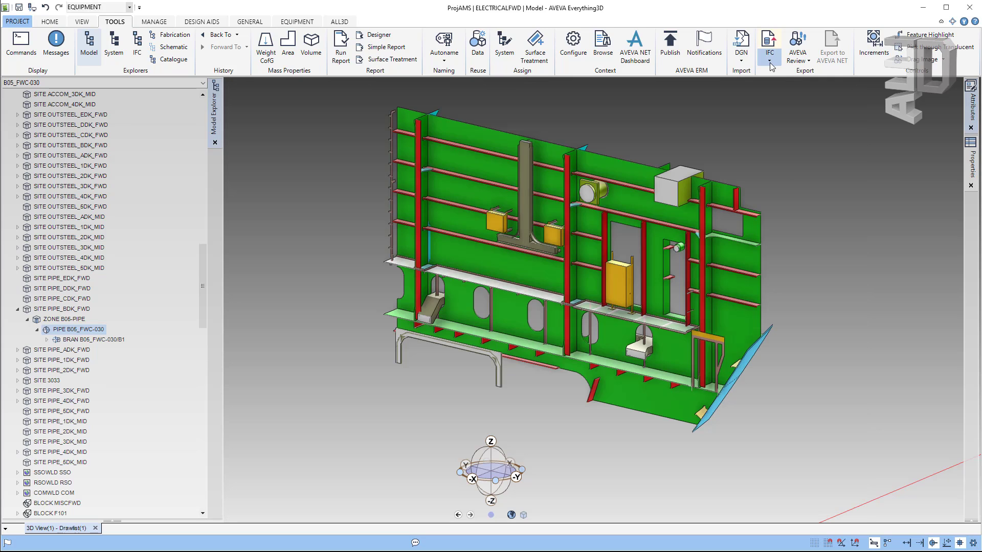
{"action": "left_click", "coordinate": [769, 62]}
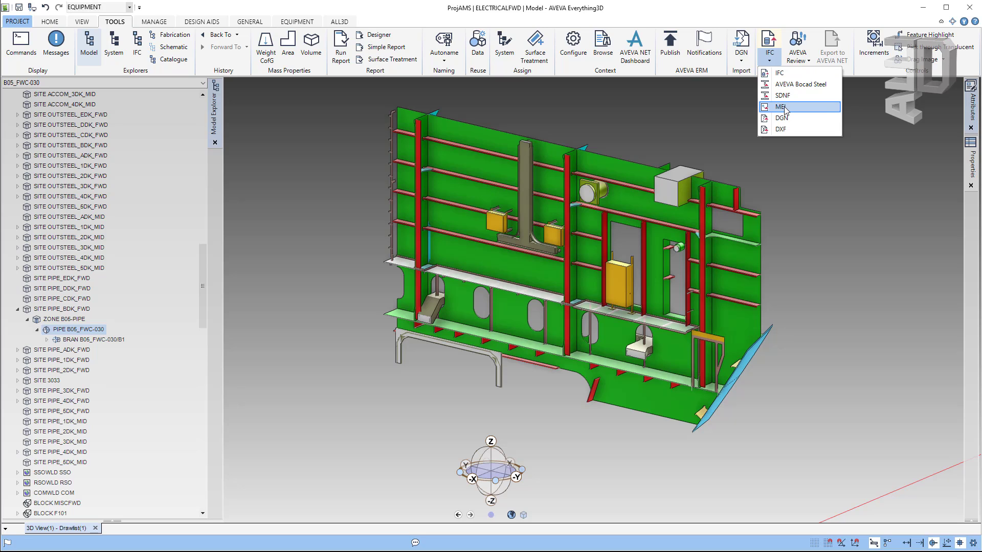
{"action": "key", "text": "F1"}
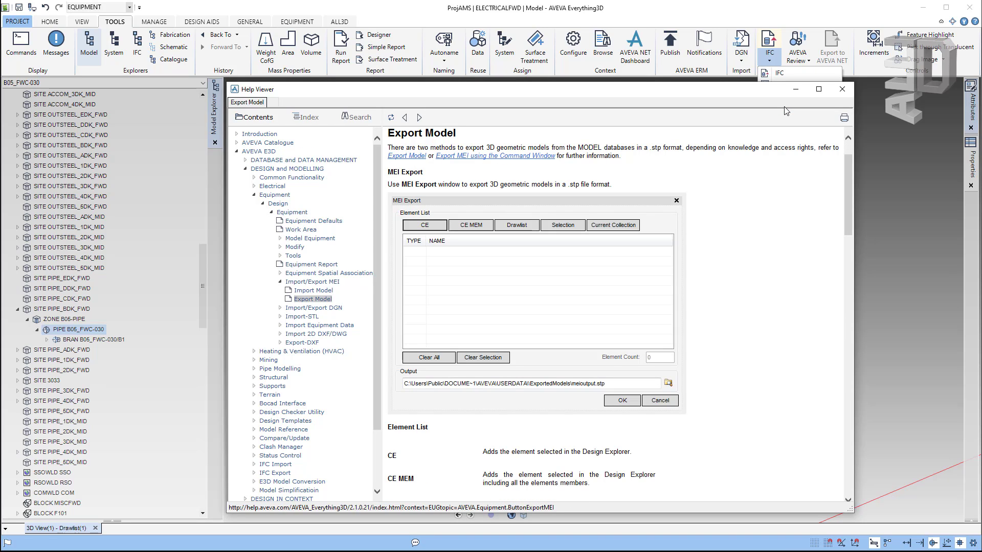
{"action": "left_click", "coordinate": [841, 89]}
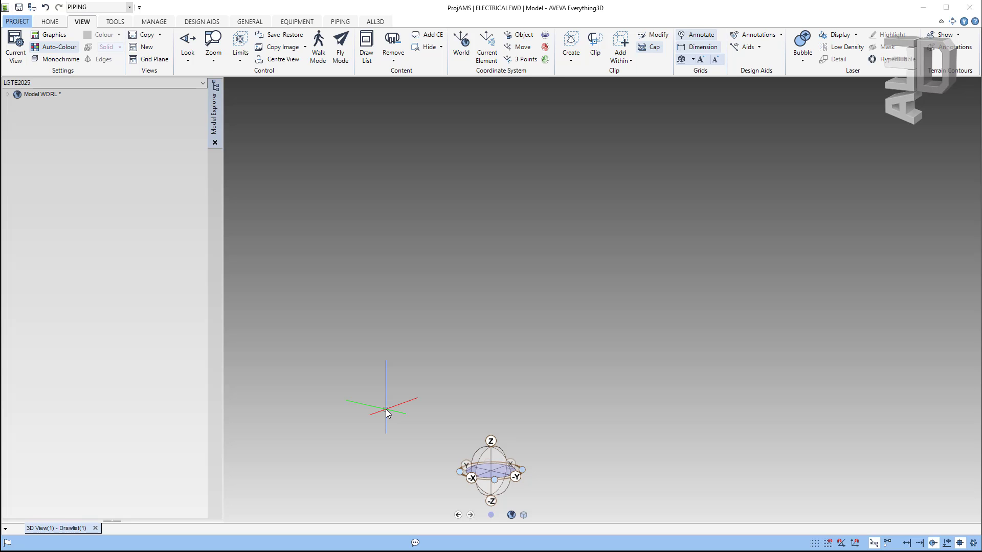
{"action": "middle_click_drag", "start_coordinate": [385, 409], "coordinate": [353, 313]}
Step: Expand SITE ELECT_1DK_FWD > ZONE 101-CABLE > CWAY CT_101-001 and make branch CT_101-001/B1 current
{"action": "left_click", "coordinate": [20, 98]}
{"action": "left_click", "coordinate": [120, 24]}
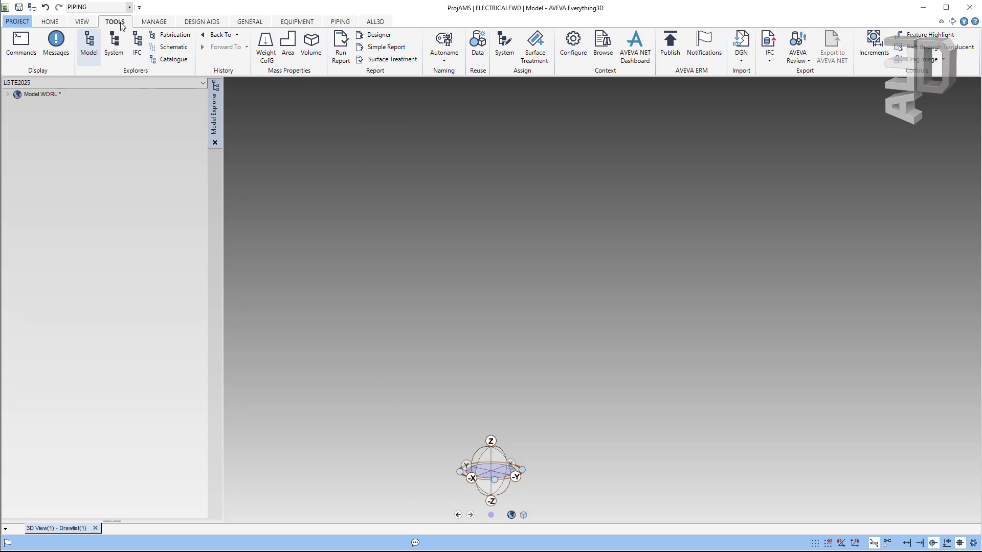
{"action": "left_click", "coordinate": [85, 51]}
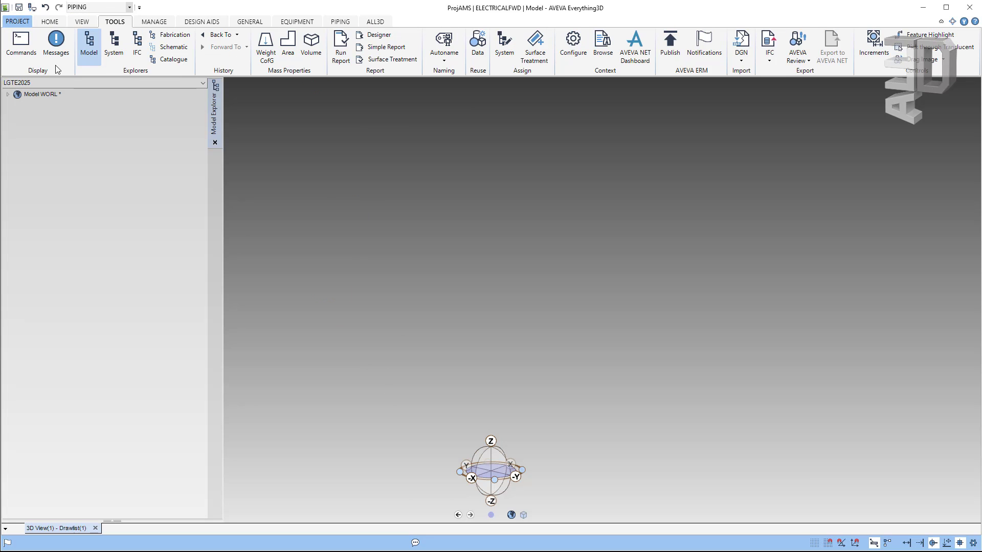
{"action": "left_click", "coordinate": [8, 95]}
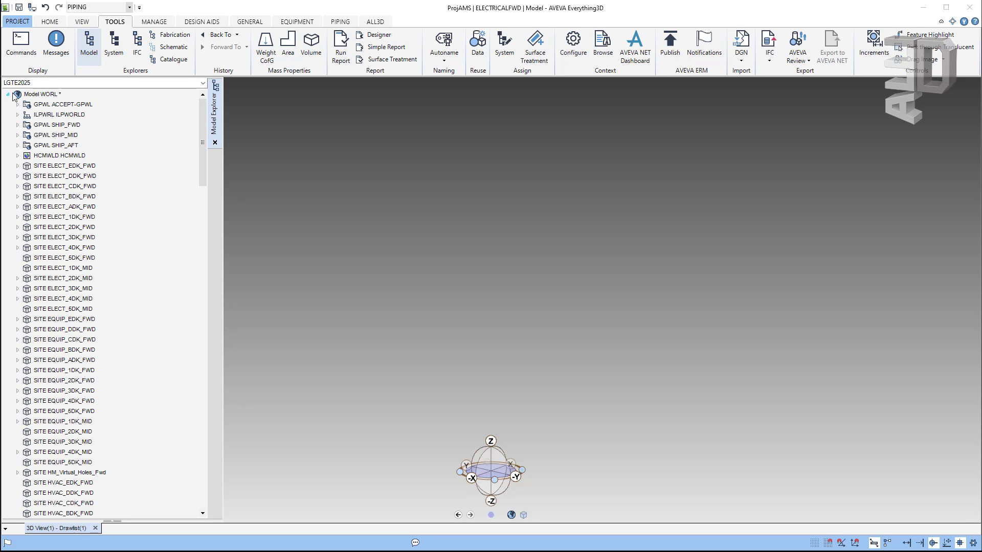
{"action": "left_click", "coordinate": [18, 218]}
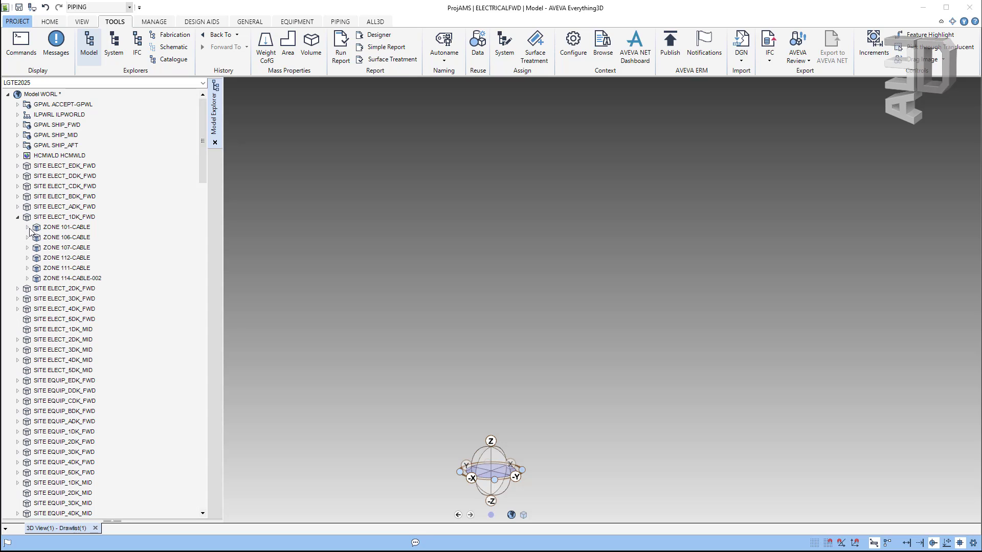
{"action": "left_click", "coordinate": [27, 227]}
{"action": "scroll", "coordinate": [50, 231], "scroll_direction": "down", "scroll_amount": 1}
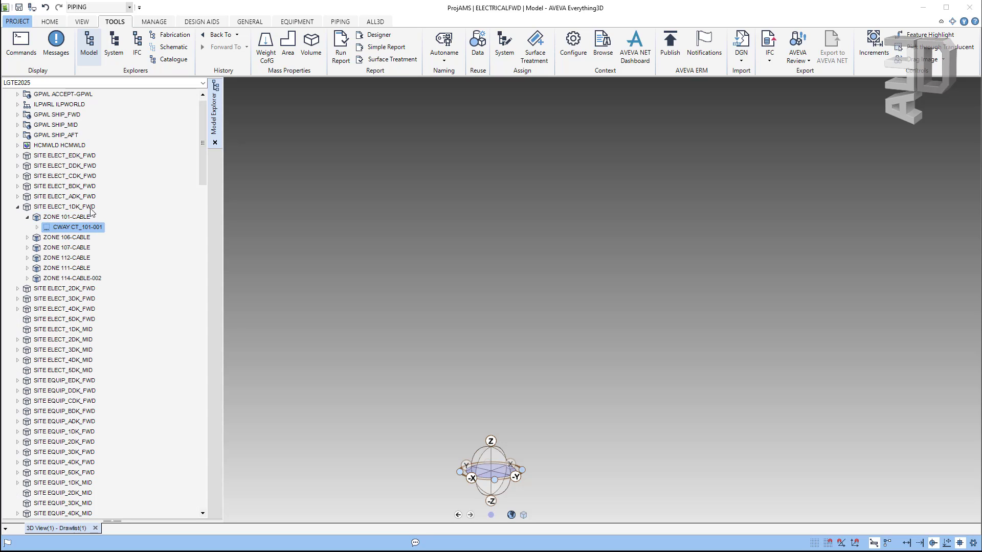
{"action": "left_click_drag", "start_coordinate": [199, 149], "coordinate": [226, 128]}
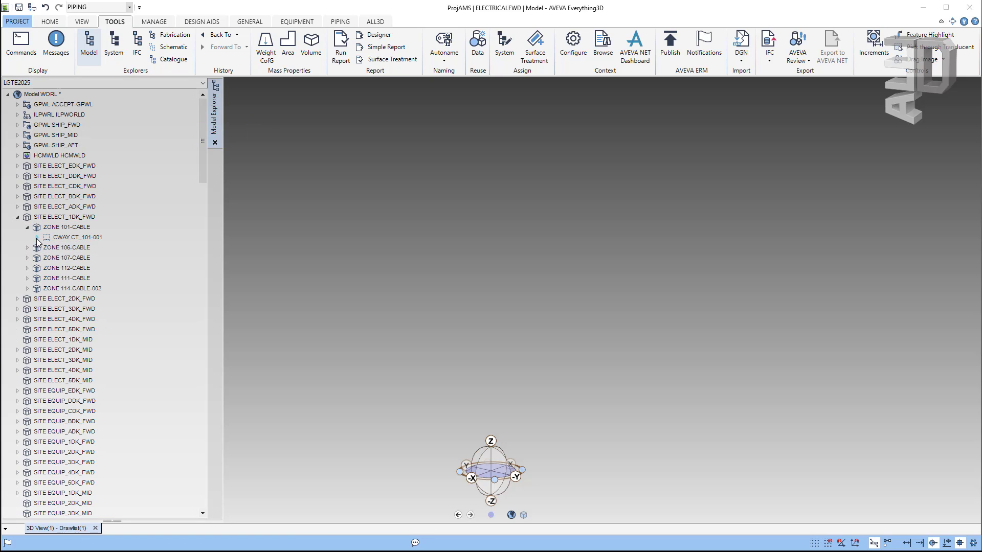
{"action": "left_click", "coordinate": [36, 237]}
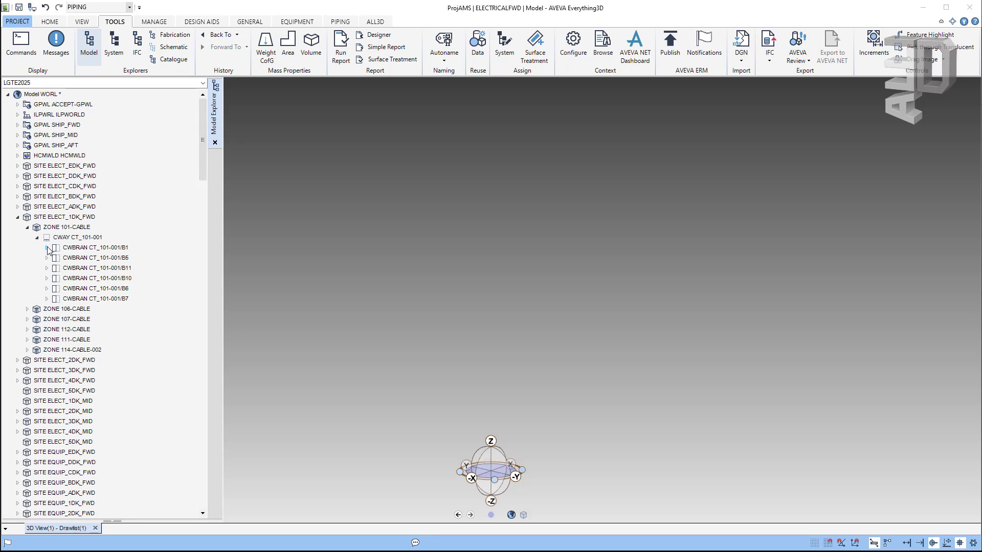
{"action": "left_click", "coordinate": [46, 248]}
{"action": "left_click", "coordinate": [68, 249]}
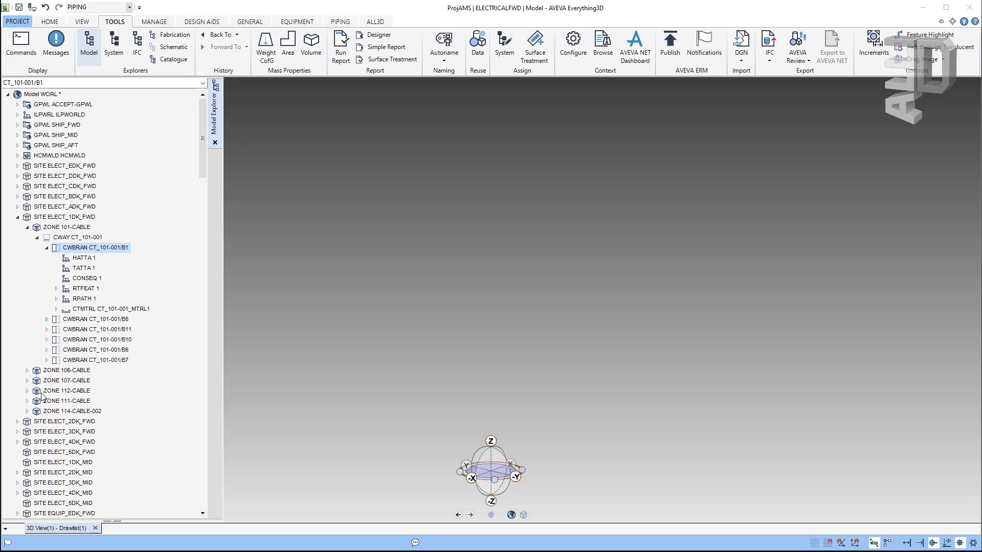
Step: Expand SITE EQUIP_4DK_FWD > ZONE 409-EQUIP and check equipment WTD4064's 3D View actions
{"action": "scroll", "coordinate": [48, 419], "scroll_direction": "down", "scroll_amount": 4}
{"action": "scroll", "coordinate": [48, 419], "scroll_direction": "down", "scroll_amount": 2}
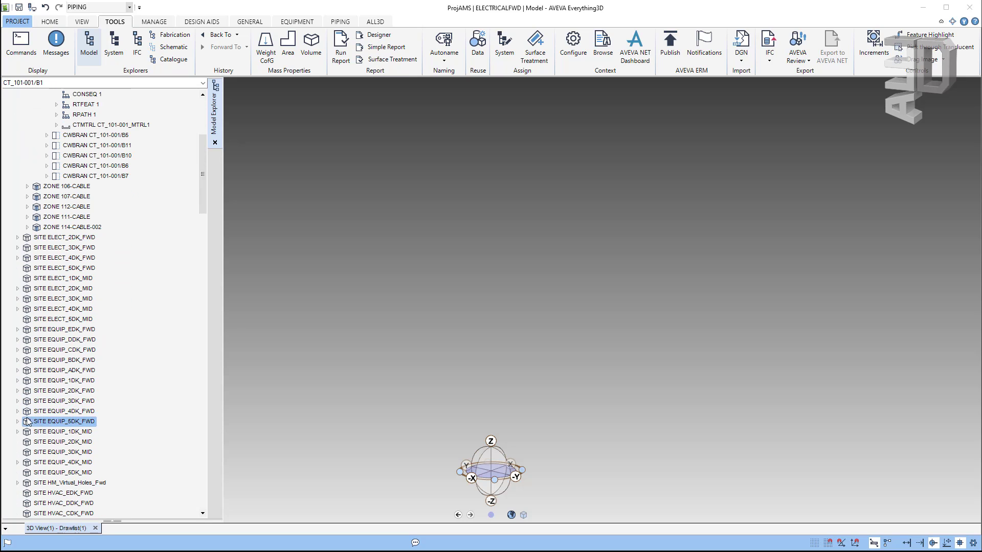
{"action": "double_click", "coordinate": [69, 411]}
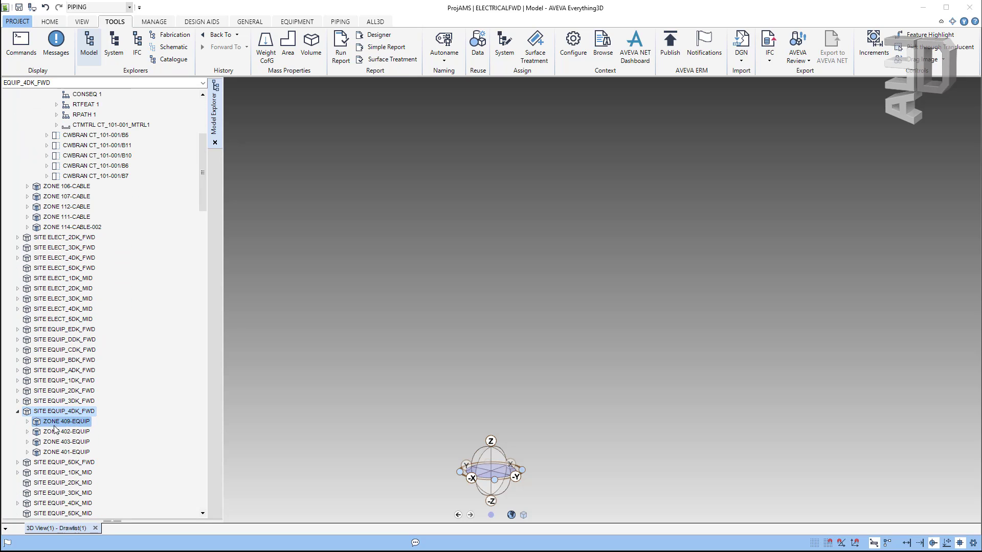
{"action": "left_click", "coordinate": [27, 421]}
{"action": "scroll", "coordinate": [72, 393], "scroll_direction": "down", "scroll_amount": 3}
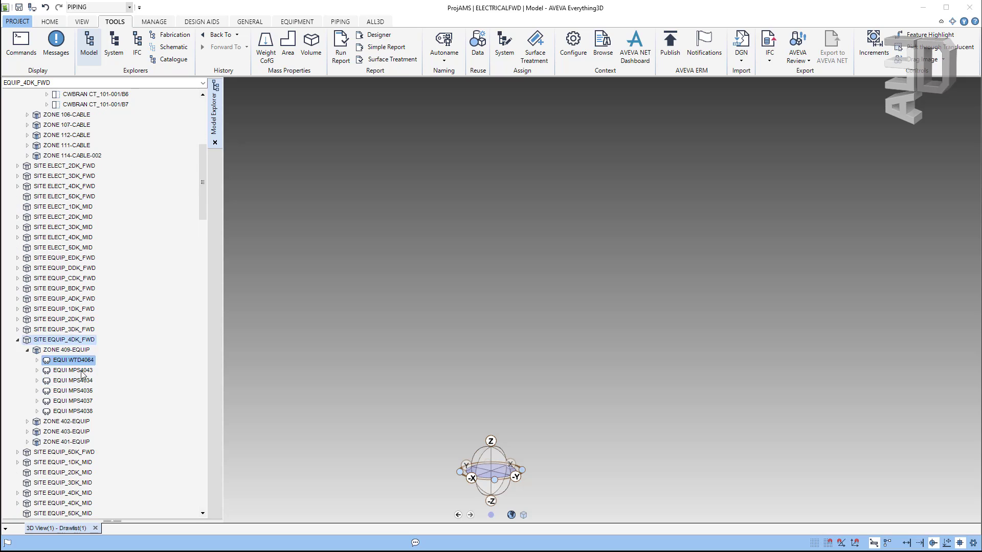
{"action": "left_click", "coordinate": [37, 319]}
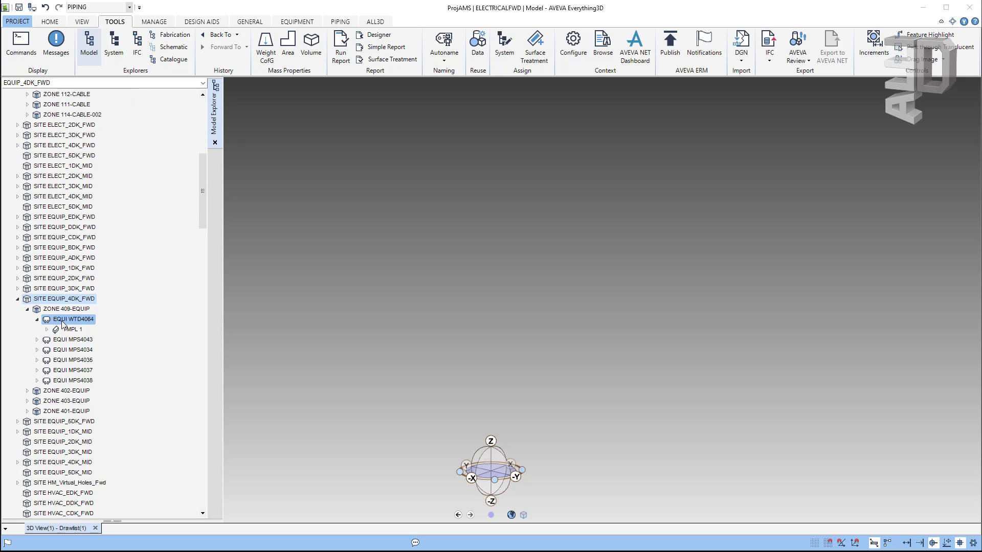
{"action": "right_click", "coordinate": [62, 320]}
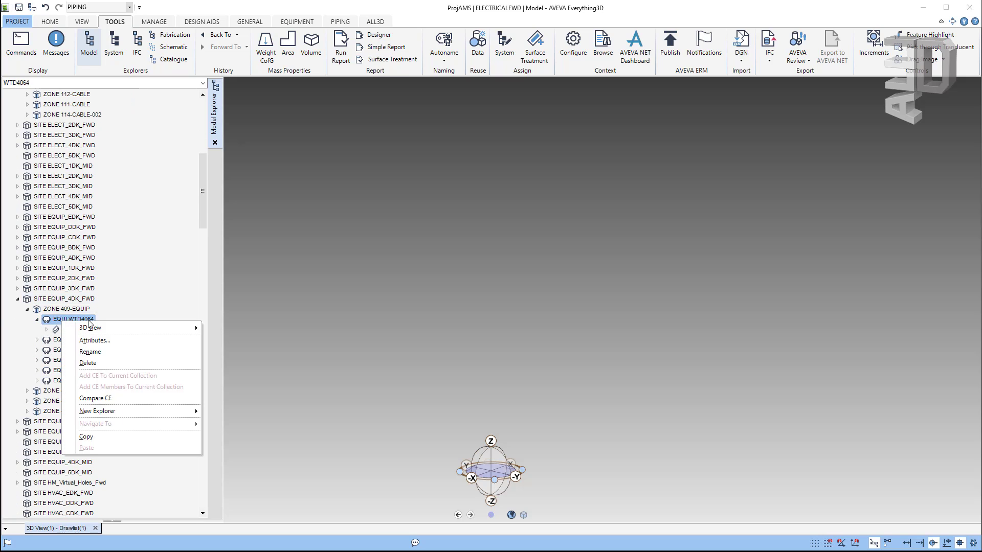
{"action": "mouse_move", "coordinate": [102, 330]}
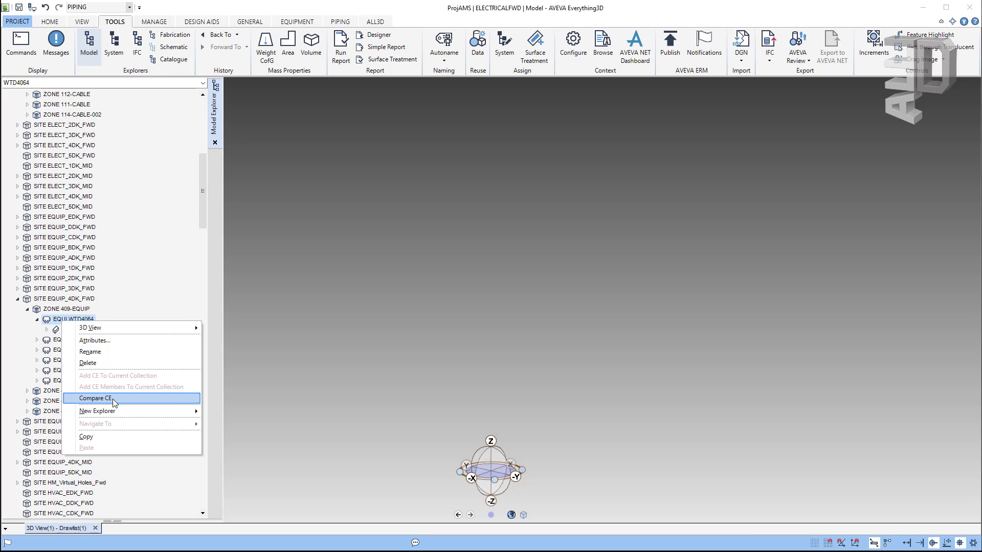
{"action": "left_click", "coordinate": [37, 320]}
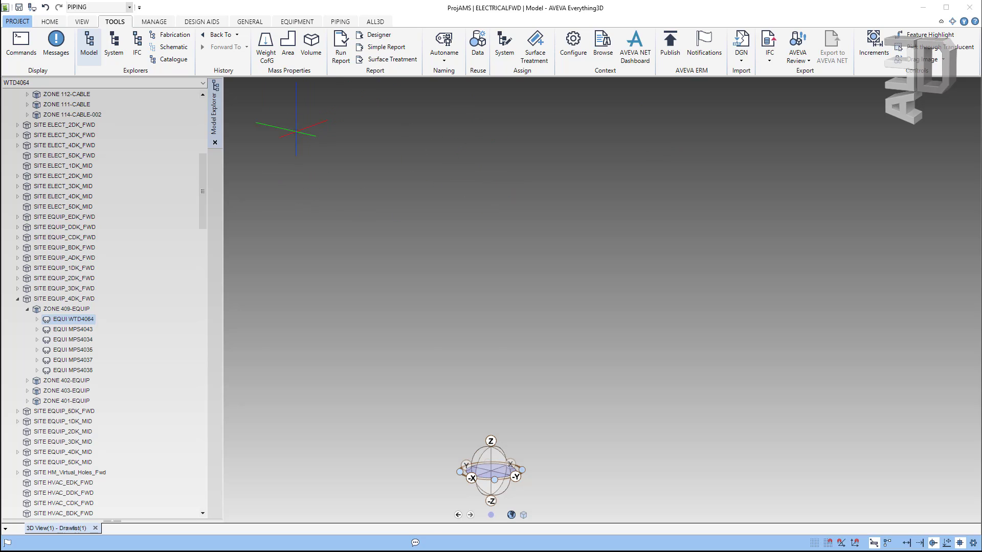
Step: Browse the System explorer (SYSGRP LGTM, EQUI LD-5) and expand the IFC Project Definition
{"action": "left_click", "coordinate": [113, 60]}
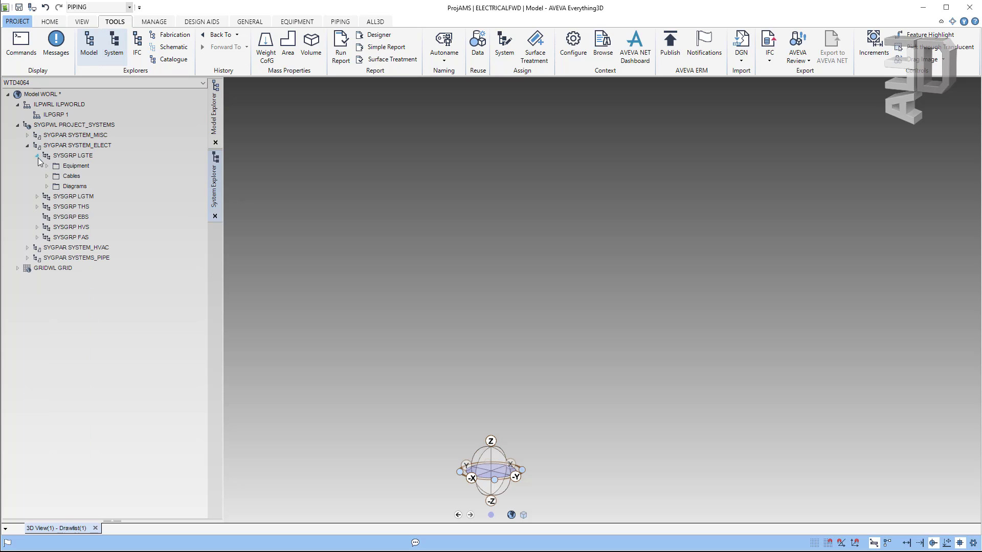
{"action": "left_click", "coordinate": [37, 196]}
{"action": "left_click", "coordinate": [46, 228]}
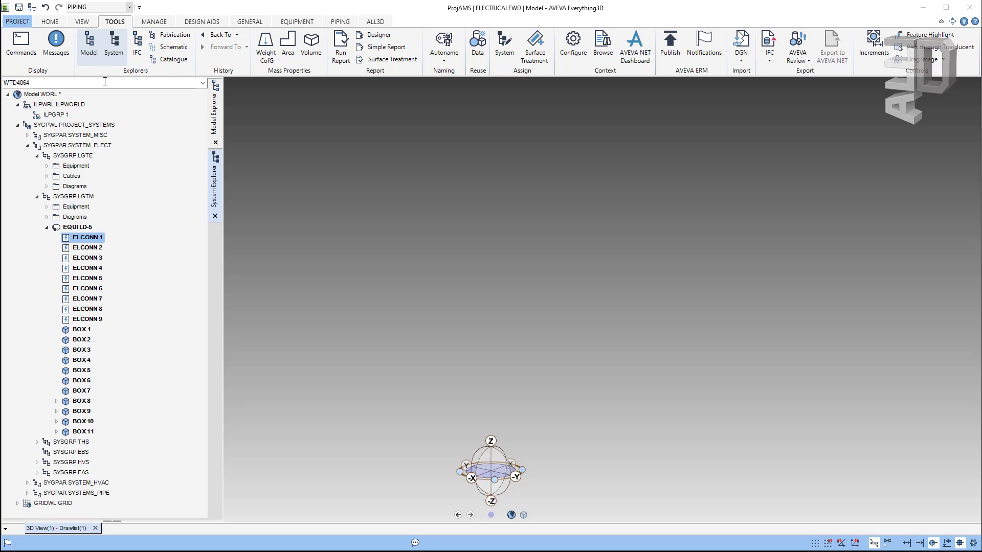
{"action": "left_click", "coordinate": [137, 46]}
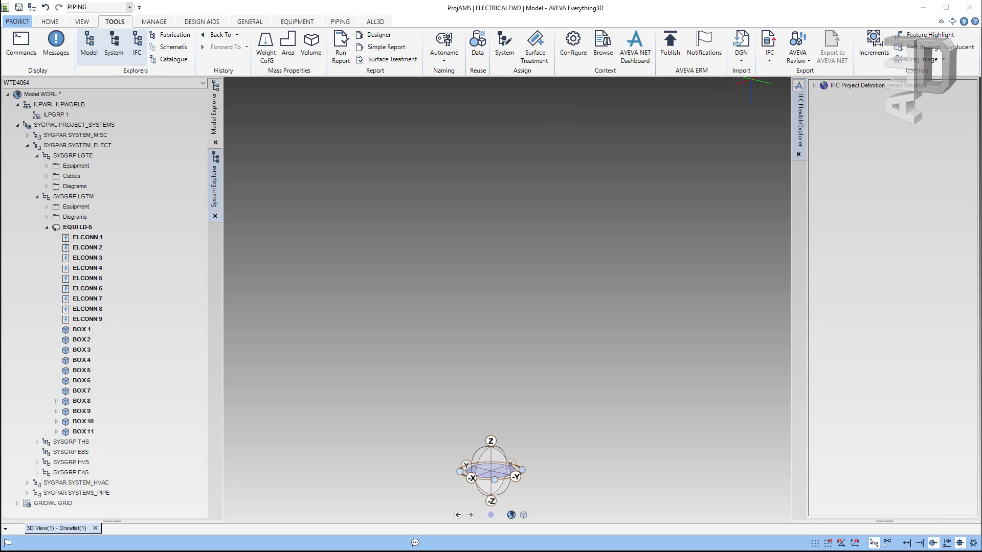
{"action": "left_click", "coordinate": [814, 85]}
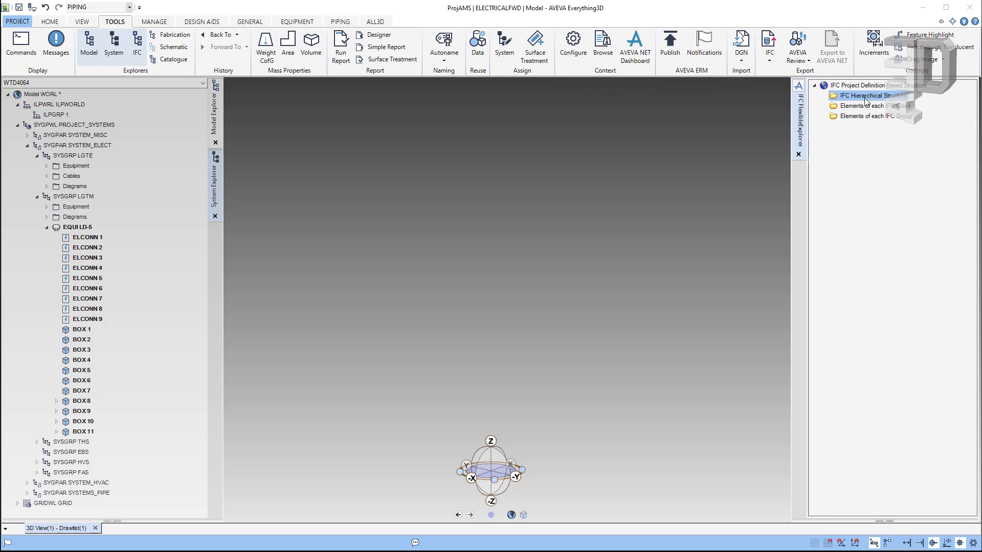
Step: Open the Fabrication, Schematic and Catalogue explorers, collapsing SPWL ELCONN-EQUI.SPWL in the catalogue
{"action": "left_click", "coordinate": [175, 38]}
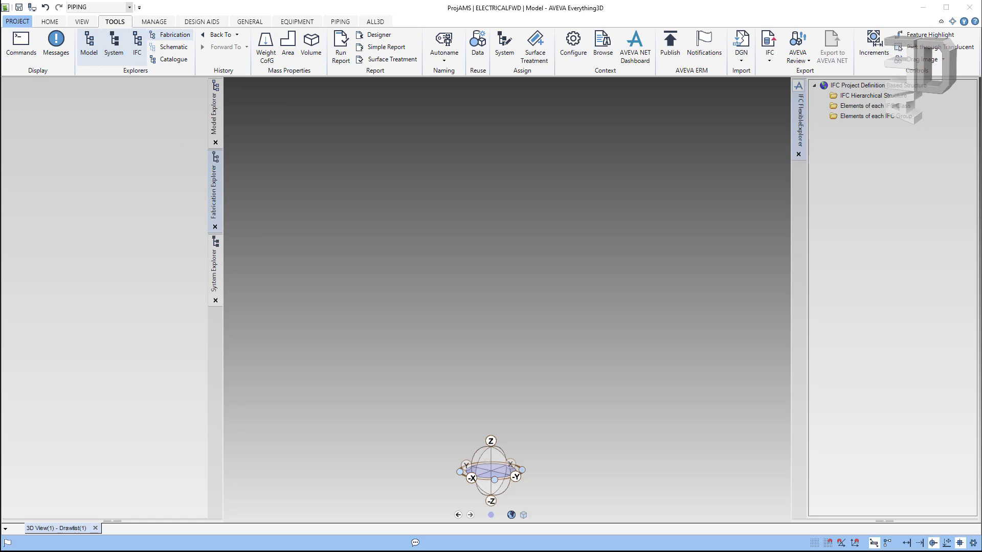
{"action": "left_click", "coordinate": [172, 47]}
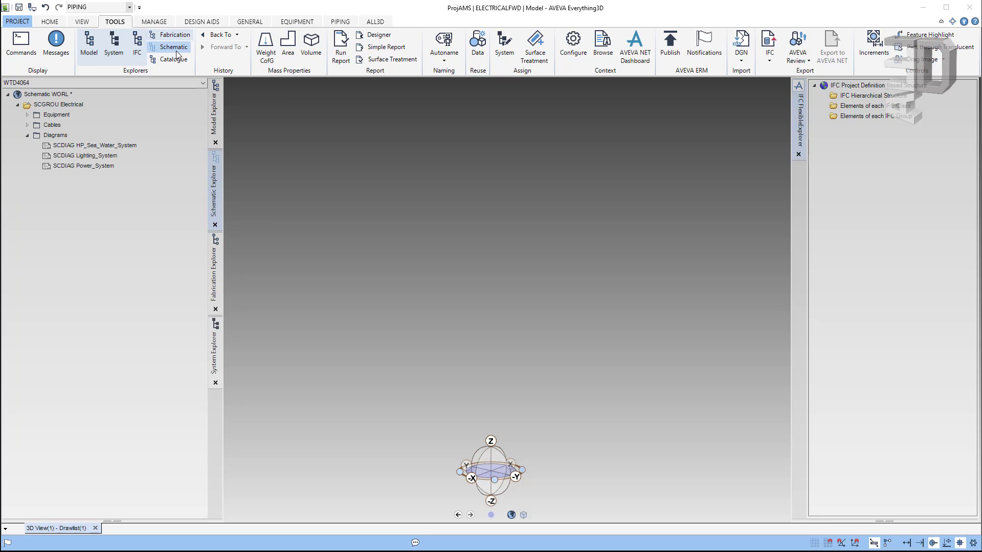
{"action": "left_click", "coordinate": [47, 117]}
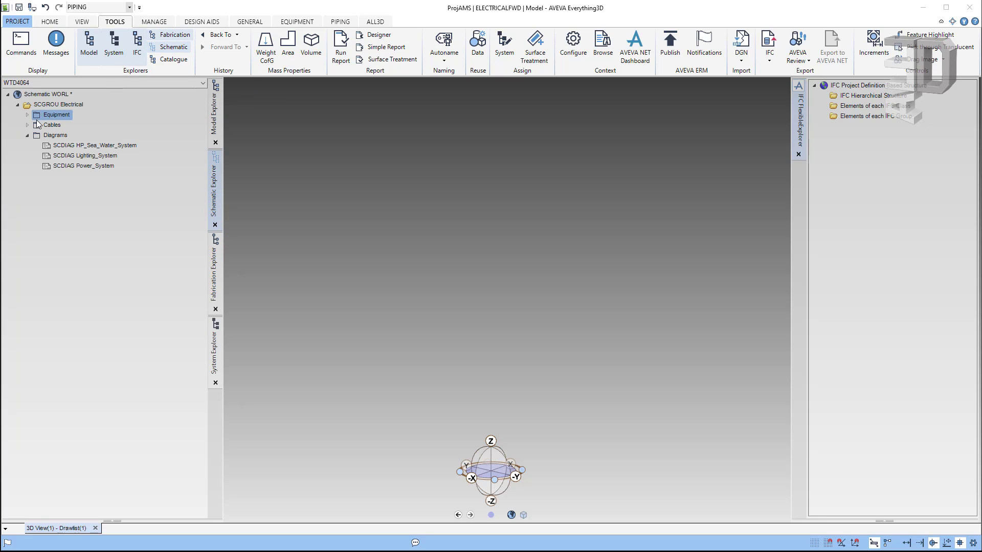
{"action": "left_click", "coordinate": [174, 59]}
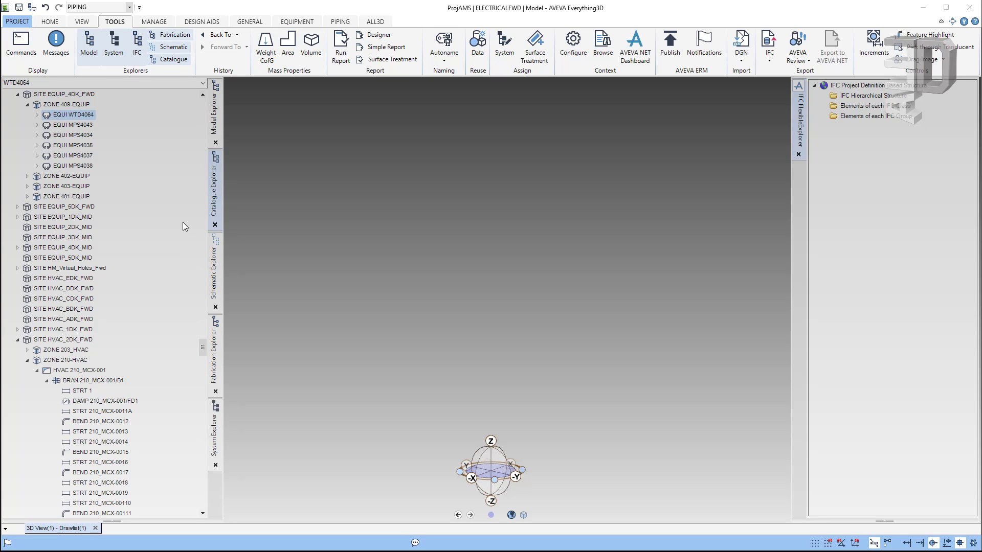
{"action": "scroll", "coordinate": [195, 254], "scroll_direction": "up", "scroll_amount": 9}
{"action": "left_click_drag", "start_coordinate": [194, 254], "coordinate": [198, 104]}
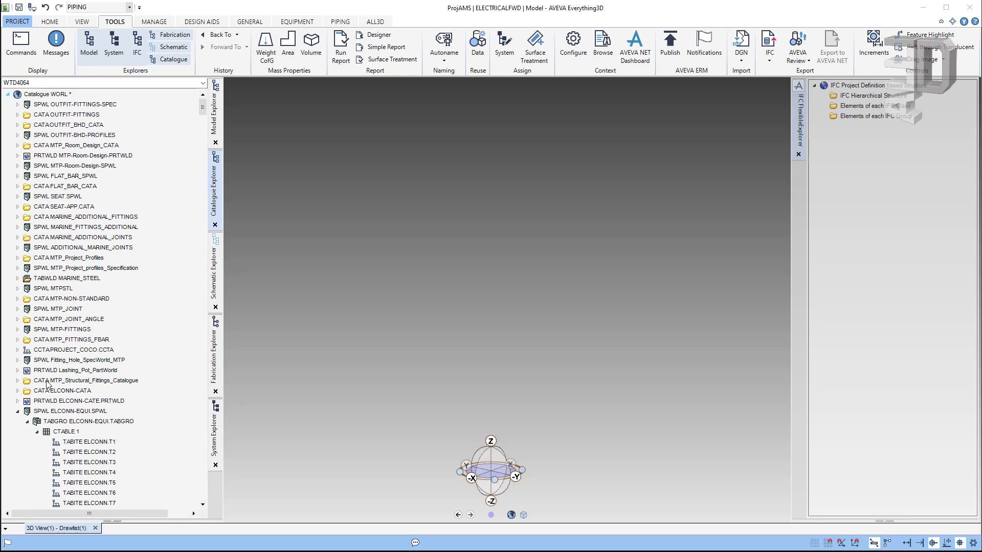
{"action": "scroll", "coordinate": [46, 409], "scroll_direction": "down", "scroll_amount": 2}
{"action": "scroll", "coordinate": [44, 408], "scroll_direction": "down", "scroll_amount": 1}
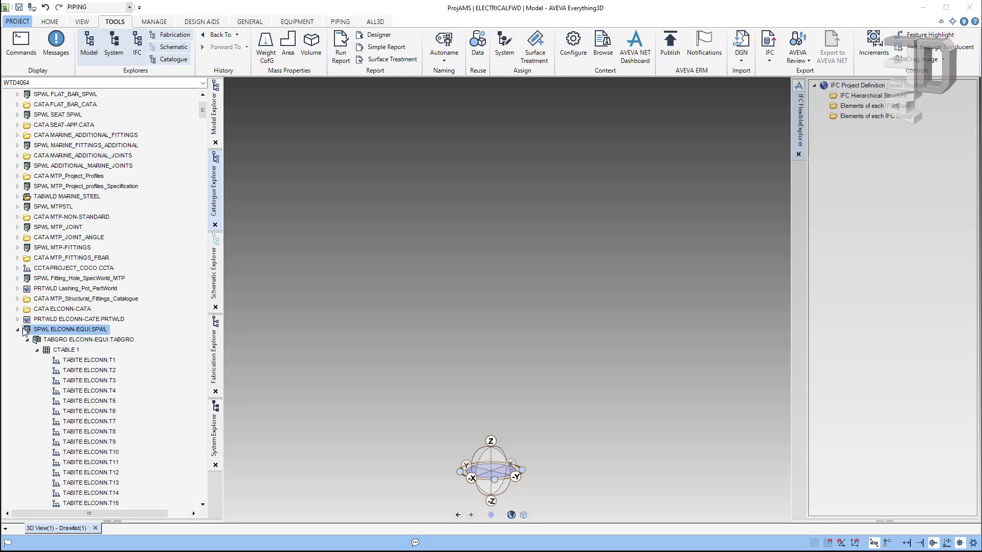
{"action": "left_click", "coordinate": [17, 329]}
{"action": "scroll", "coordinate": [76, 160], "scroll_direction": "up", "scroll_amount": 1}
{"action": "scroll", "coordinate": [76, 163], "scroll_direction": "up", "scroll_amount": 2}
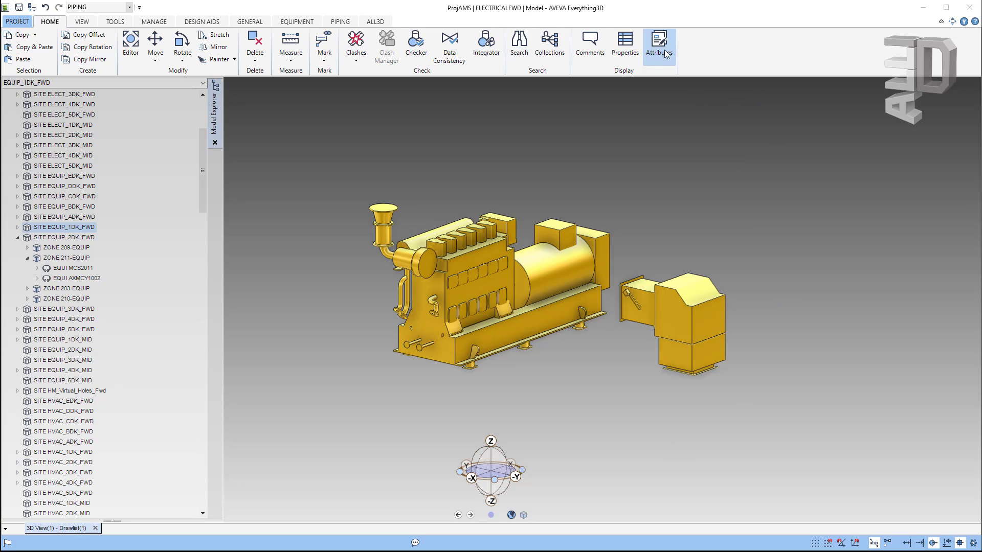
Step: In the widened Attributes panel, set equipment MCS2011's Description to Duct
{"action": "left_click", "coordinate": [664, 50]}
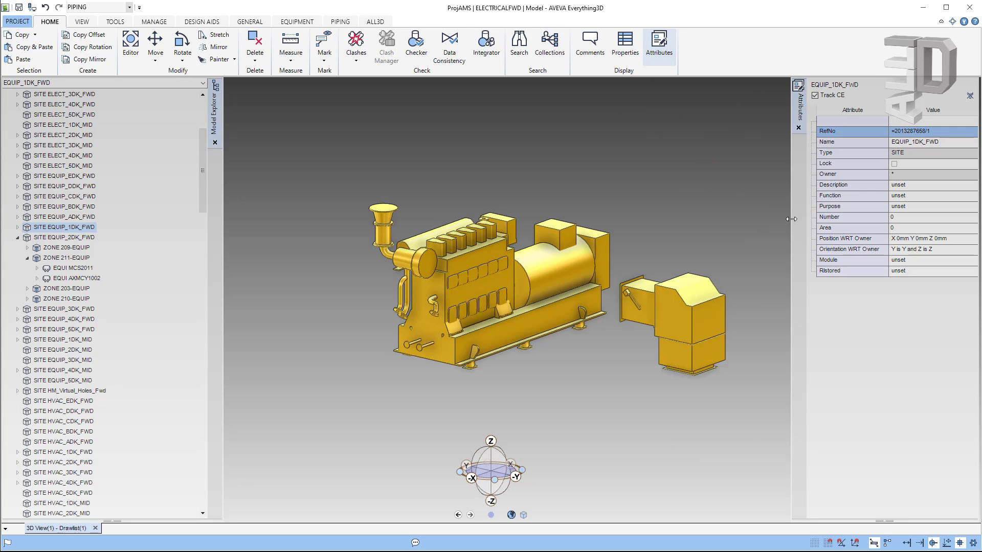
{"action": "left_click_drag", "start_coordinate": [790, 219], "coordinate": [762, 217]}
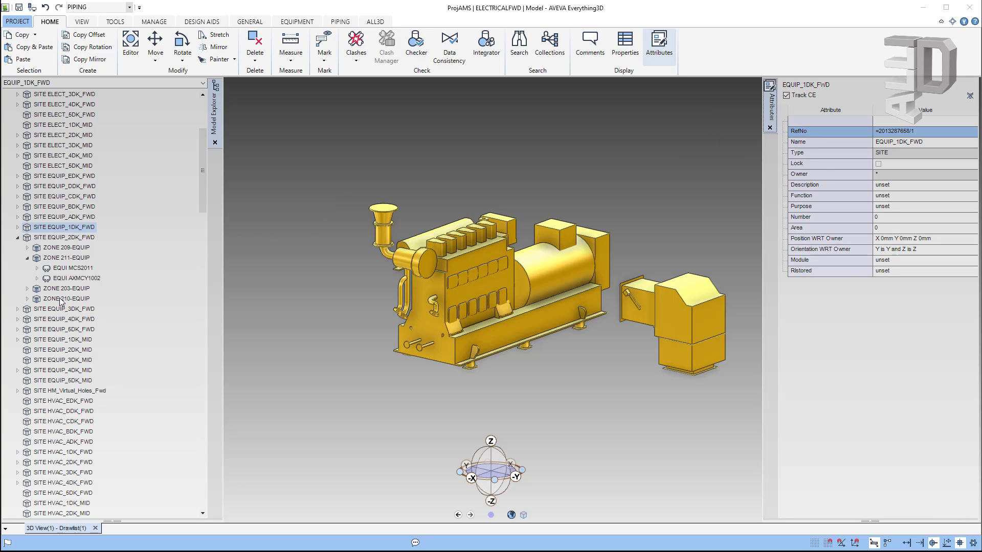
{"action": "left_click", "coordinate": [60, 268]}
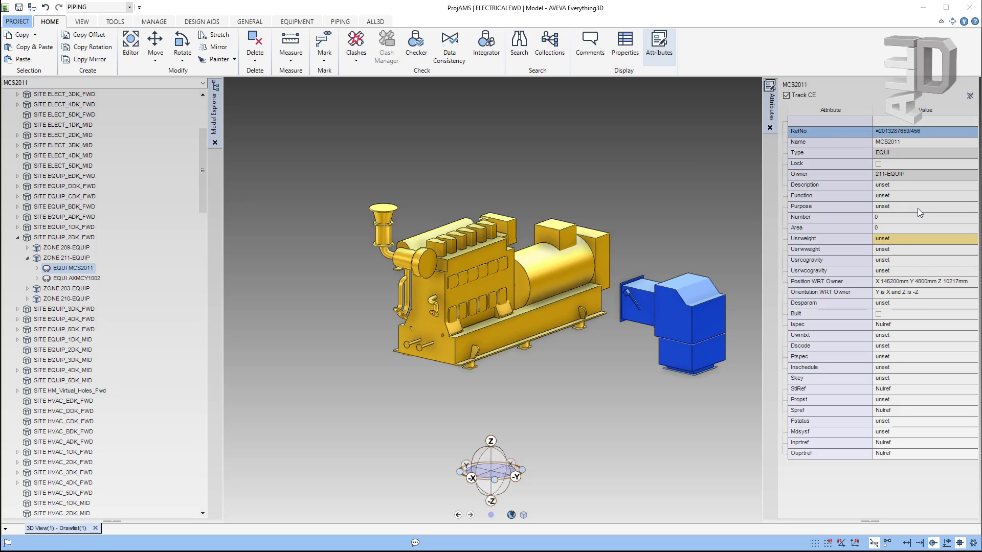
{"action": "double_click", "coordinate": [895, 185]}
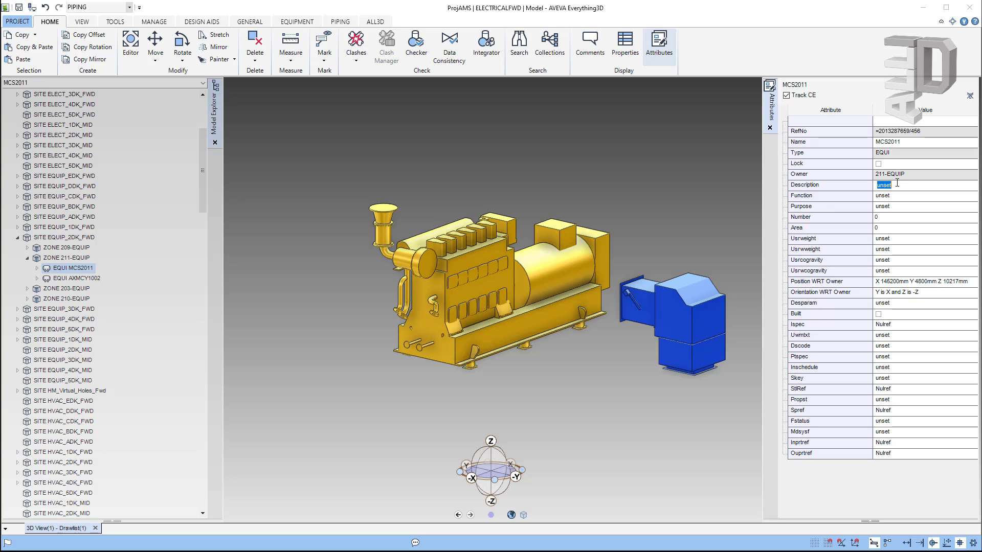
{"action": "type", "text": "Duct"}
{"action": "key", "text": "Return"}
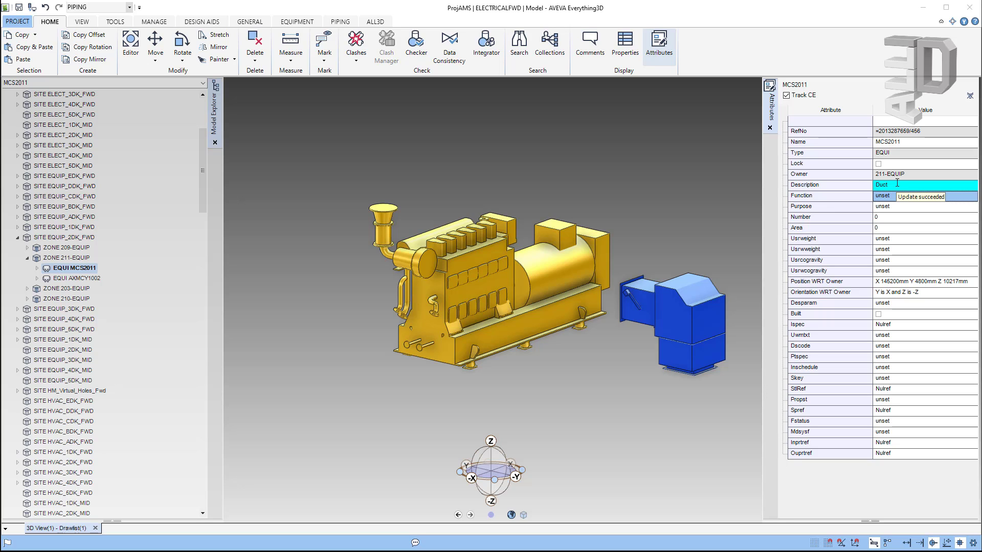
Step: List MCS2011's nozzles and primitives and inspect nozzle MCS2011/N1 from another angle
{"action": "left_click", "coordinate": [38, 268]}
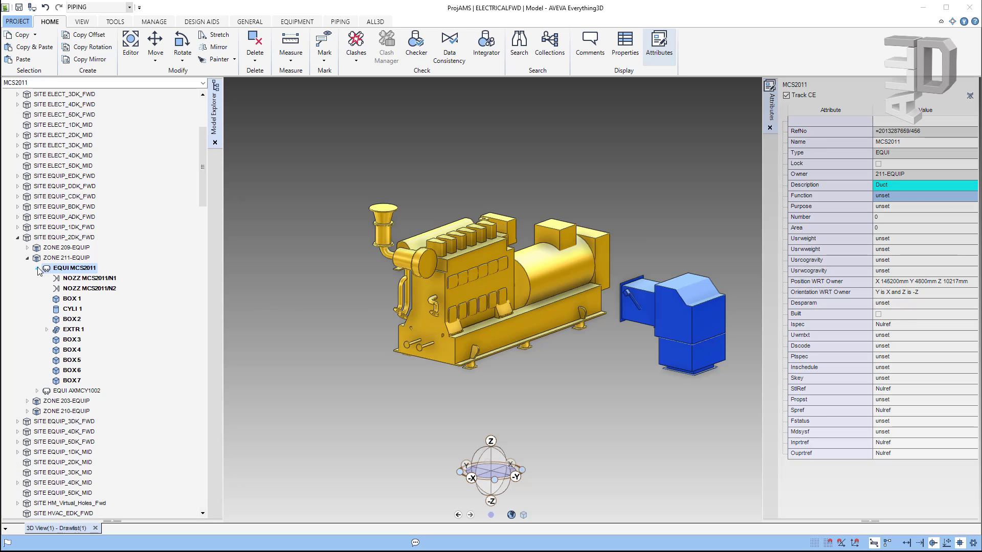
{"action": "left_click", "coordinate": [72, 279]}
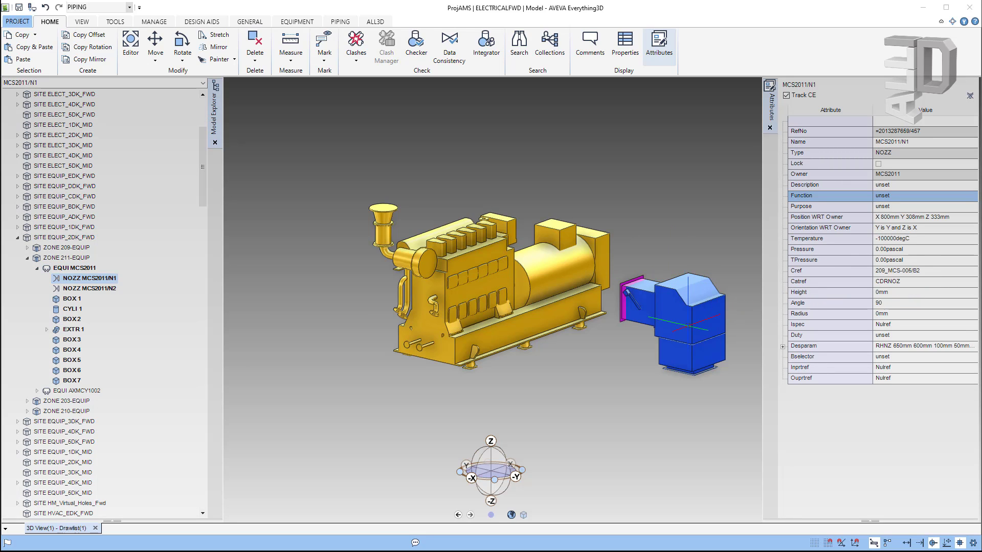
{"action": "middle_click_drag", "start_coordinate": [673, 310], "coordinate": [711, 317]}
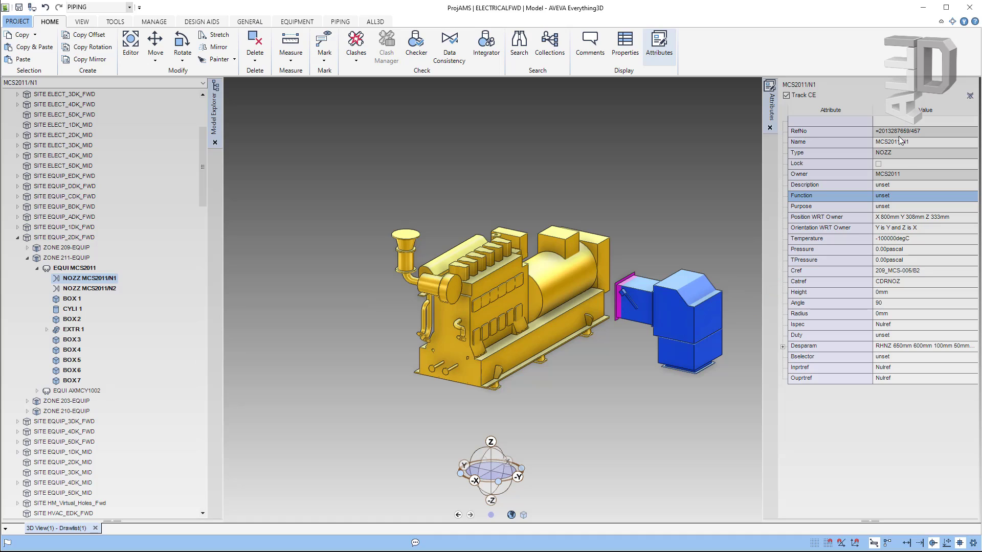
Step: Follow the nozzle's Cref to BRAN 209_MCS-005/B2 and drag it into the 3D view
{"action": "left_click", "coordinate": [807, 272]}
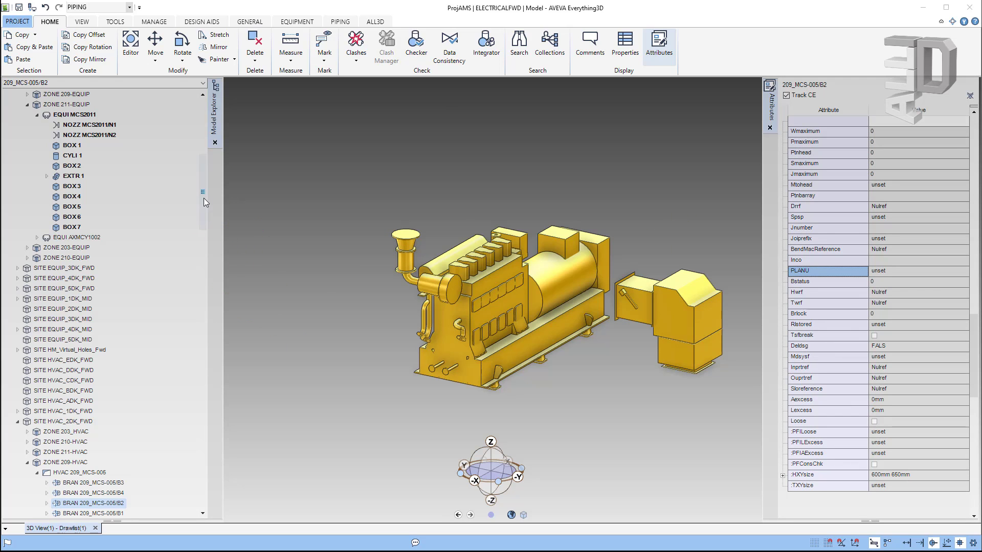
{"action": "left_click_drag", "start_coordinate": [205, 202], "coordinate": [205, 236]}
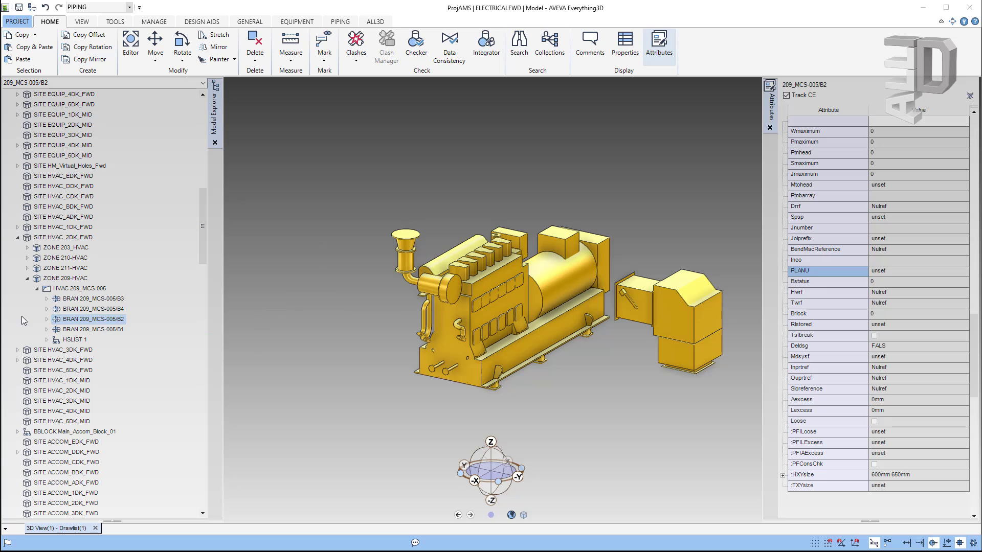
{"action": "left_click_drag", "start_coordinate": [61, 320], "coordinate": [302, 304]}
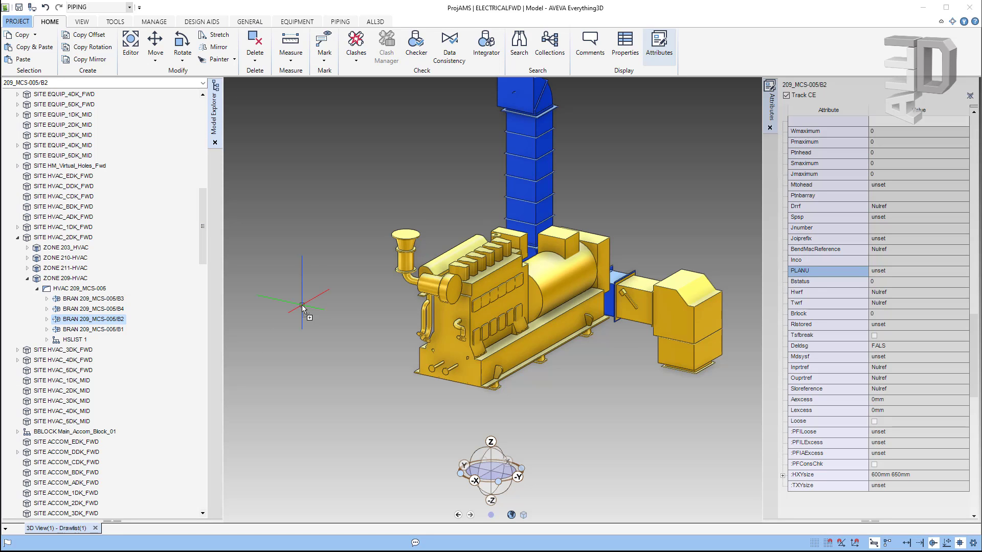
Step: Select nozzle MCS2011/N2 and add its connected ducting to the 3D view
{"action": "middle_click_drag", "start_coordinate": [684, 354], "coordinate": [685, 321]}
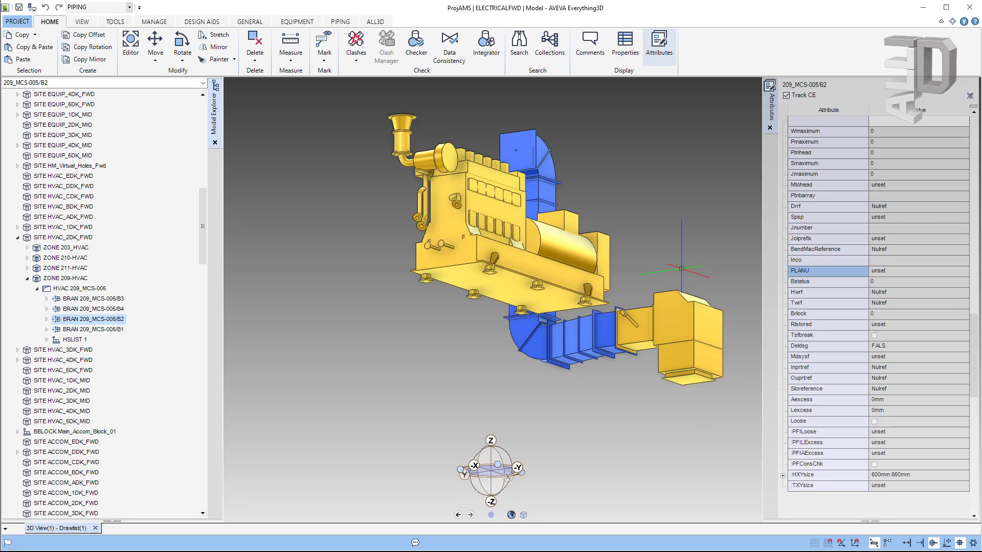
{"action": "left_click", "coordinate": [689, 377]}
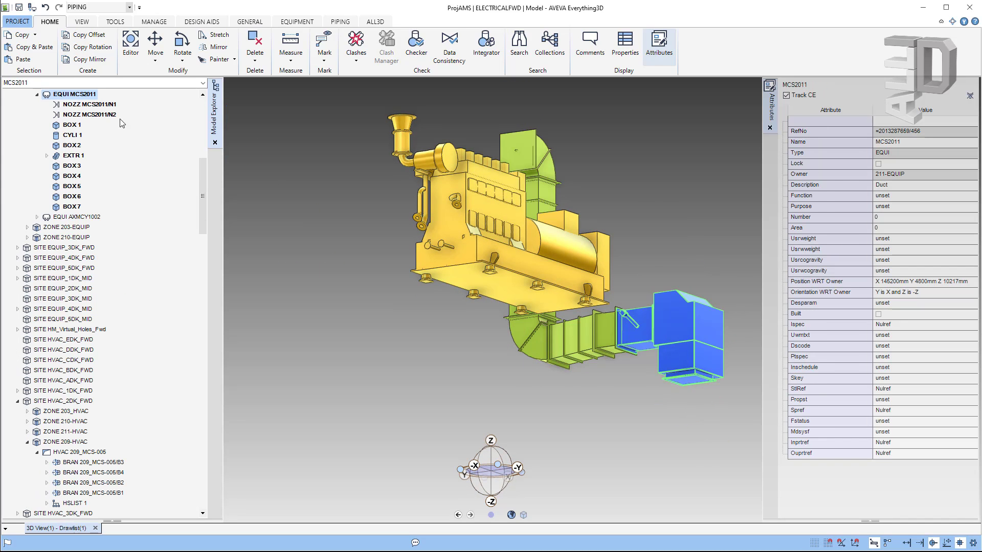
{"action": "left_click", "coordinate": [87, 115]}
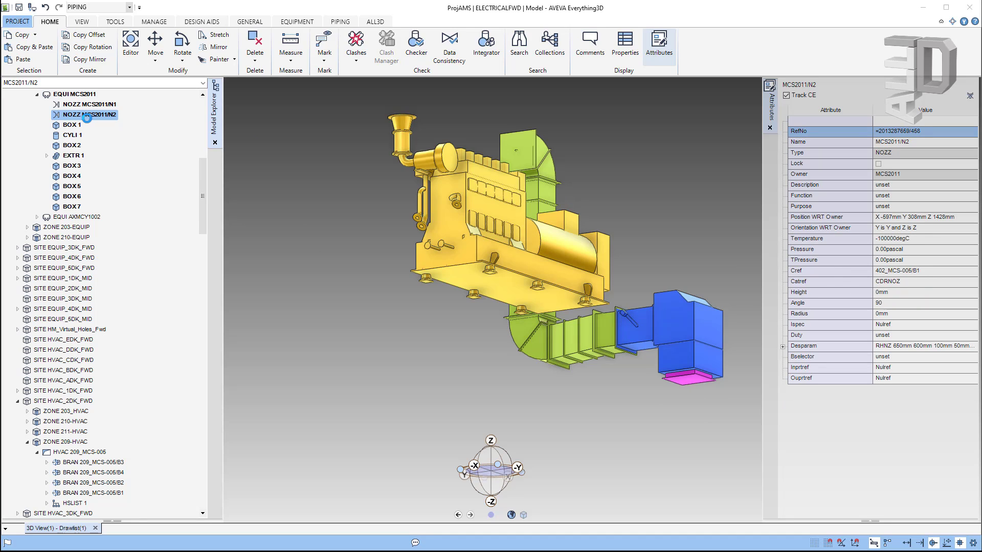
{"action": "right_click", "coordinate": [88, 116]}
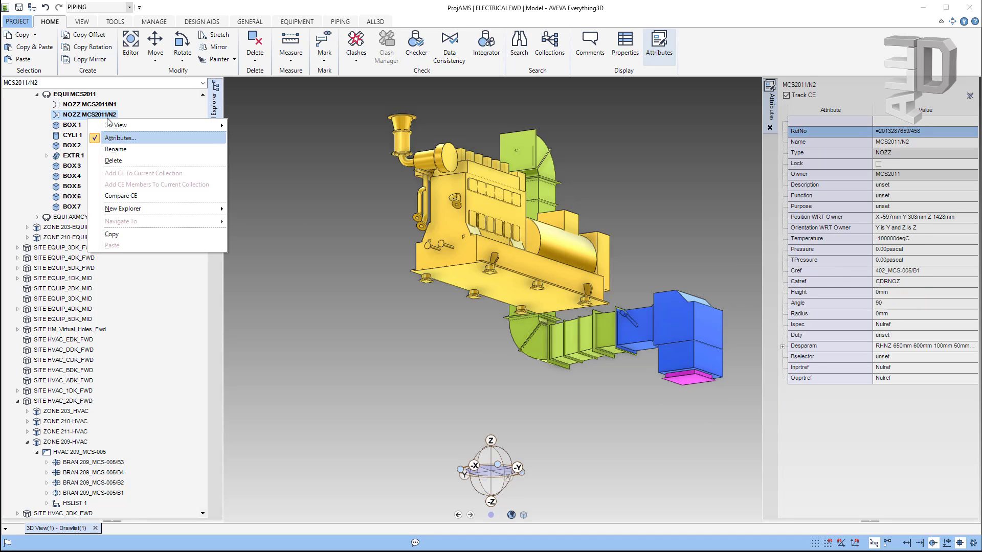
{"action": "mouse_move", "coordinate": [122, 129]}
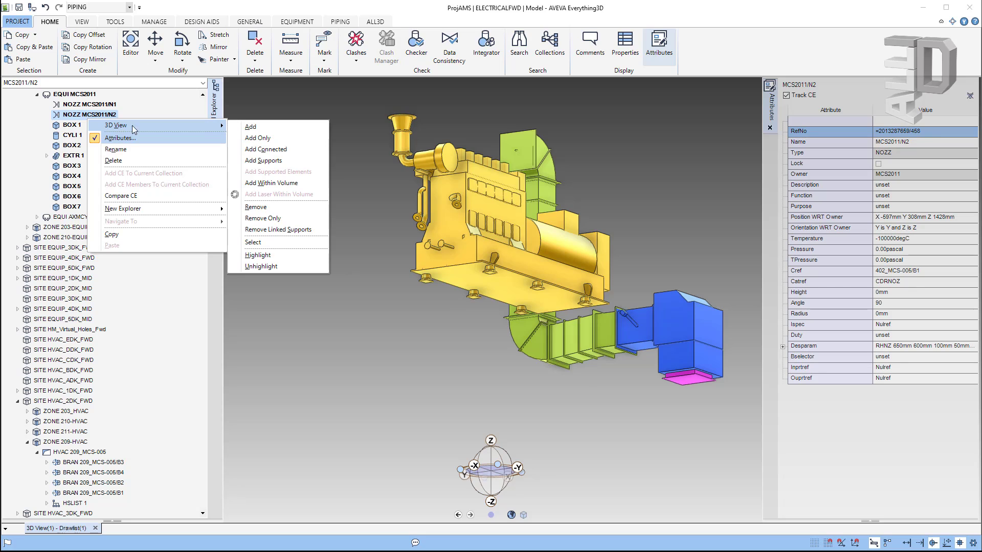
{"action": "left_click", "coordinate": [265, 149]}
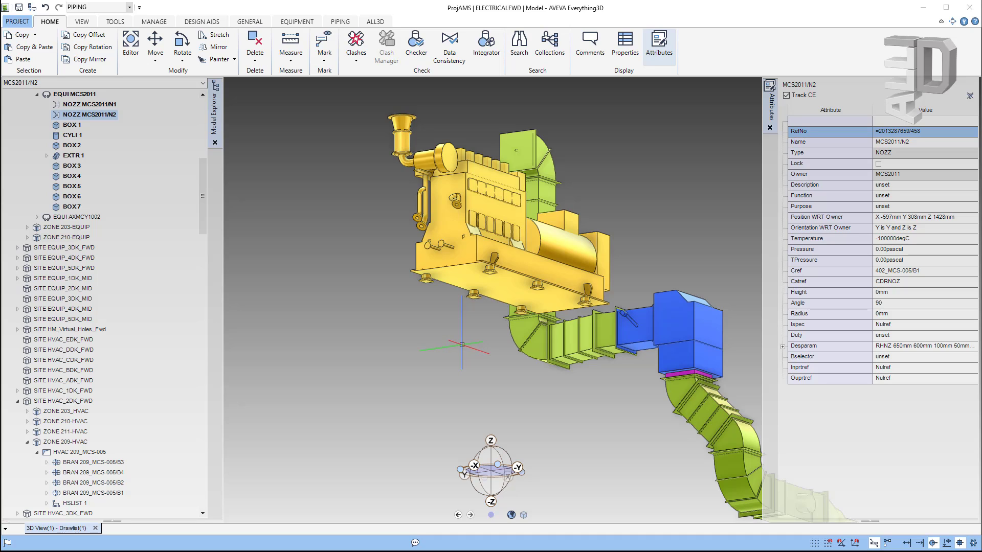
Step: Try the Piping Power Wheel, then switch the discipline to EQUIPMENT
{"action": "right_click", "coordinate": [462, 344]}
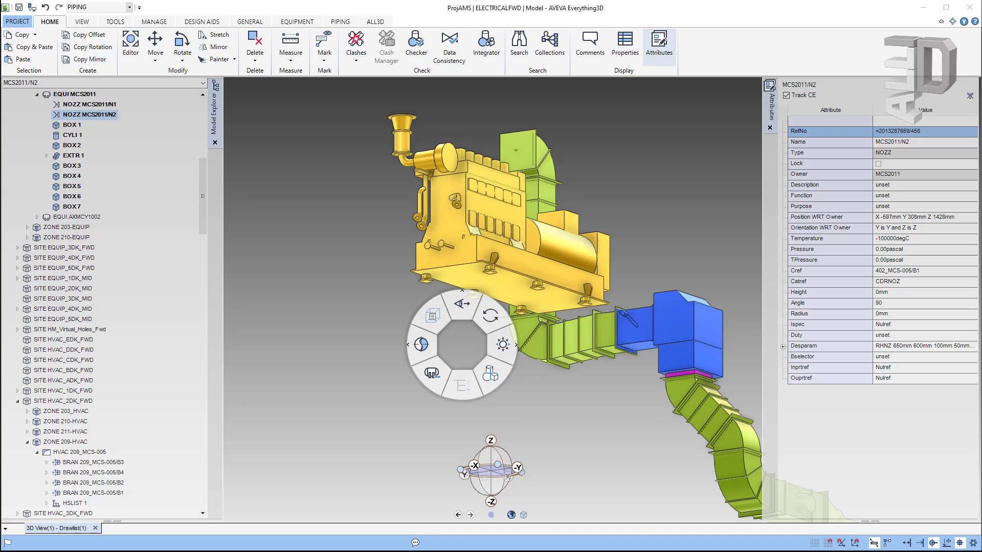
{"action": "left_click", "coordinate": [414, 345]}
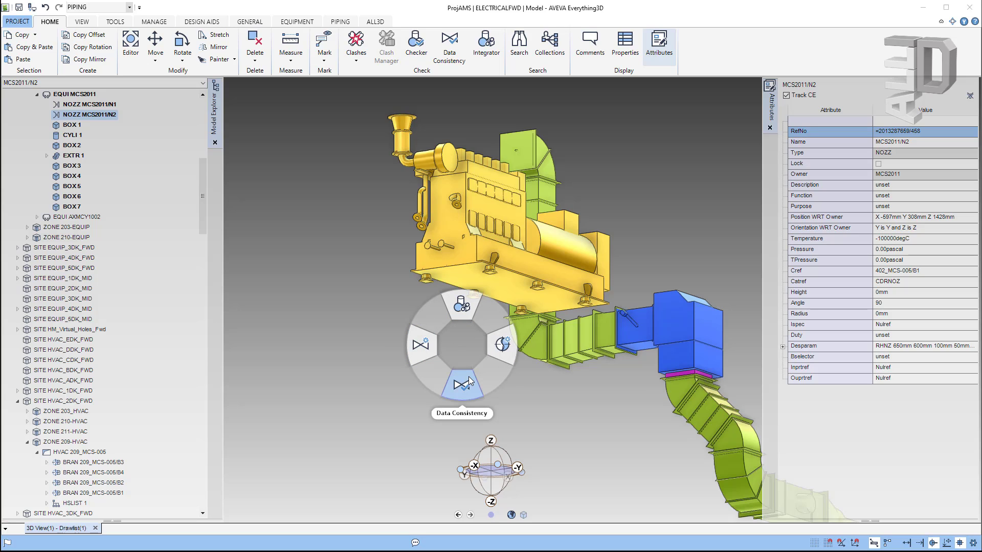
{"action": "left_click", "coordinate": [510, 387]}
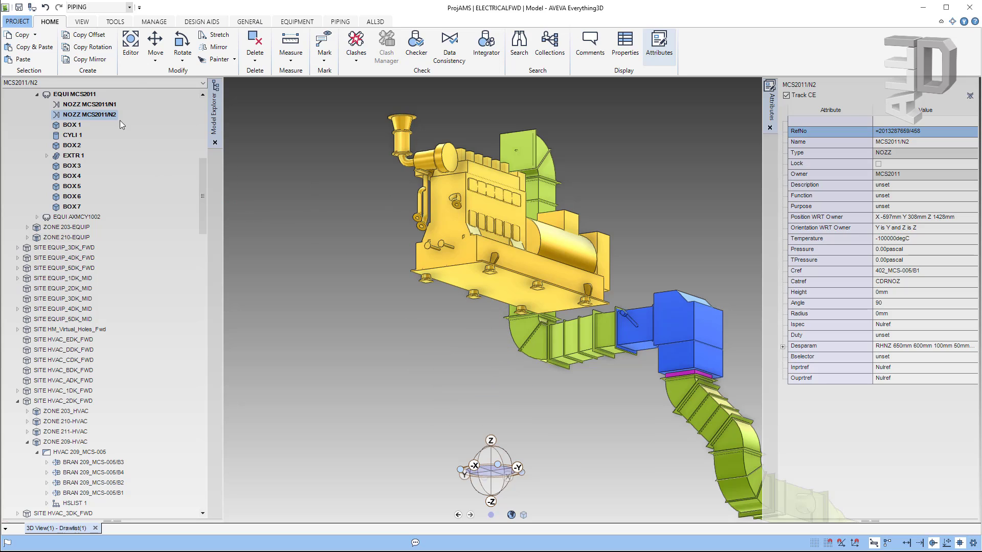
{"action": "left_click", "coordinate": [130, 8]}
{"action": "scroll", "coordinate": [95, 41], "scroll_direction": "up", "scroll_amount": 1}
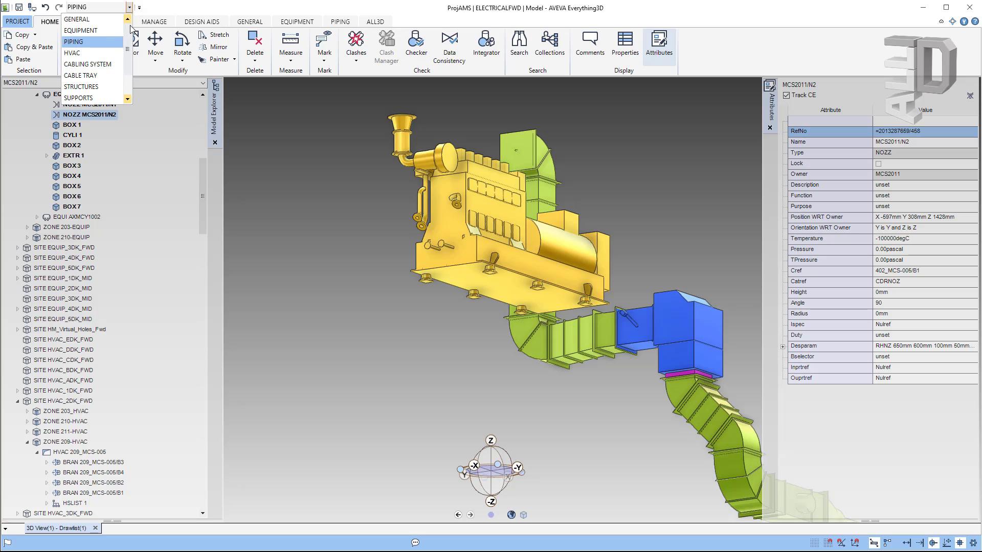
{"action": "left_click", "coordinate": [96, 30]}
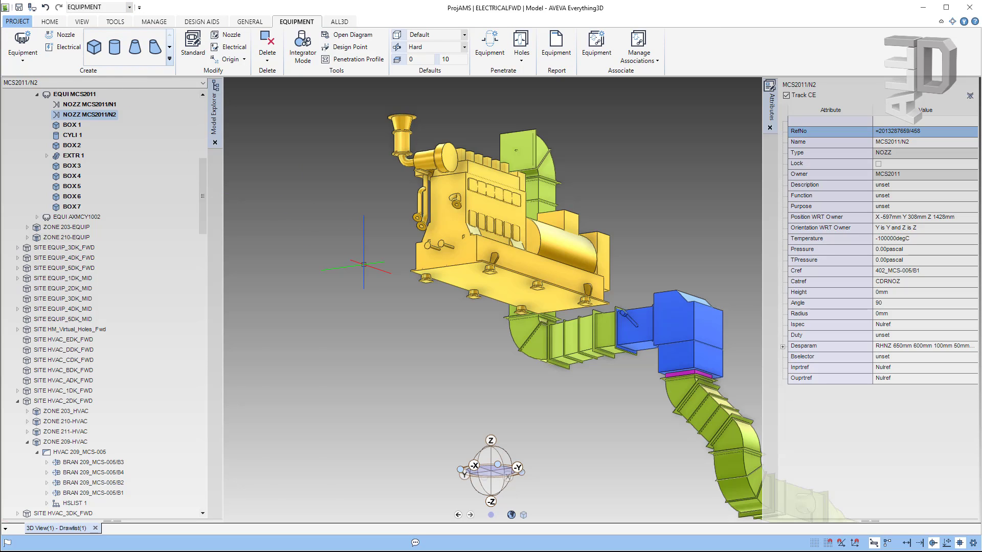
Step: Try the Equipment Power Wheel, then switch the discipline to GENERAL
{"action": "right_click", "coordinate": [363, 264]}
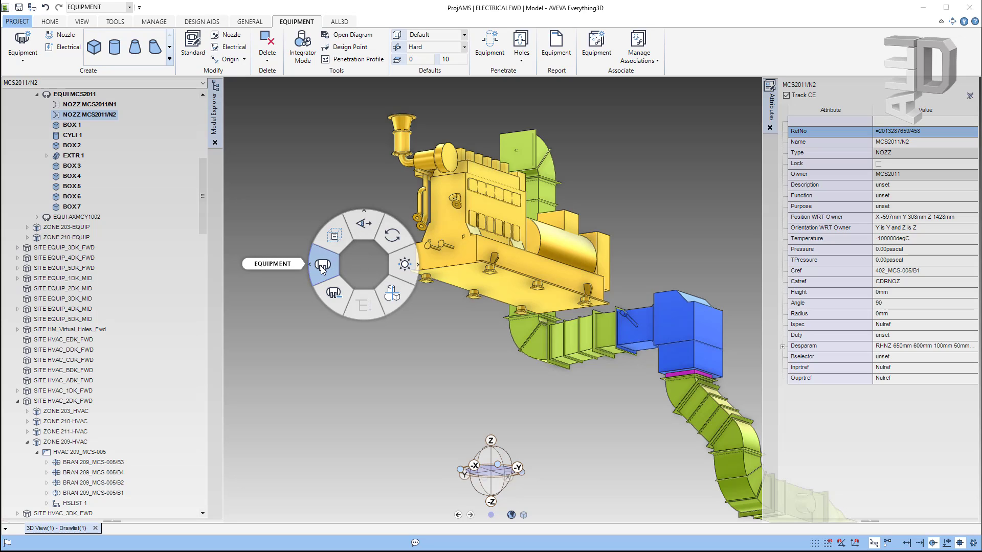
{"action": "left_click", "coordinate": [320, 266]}
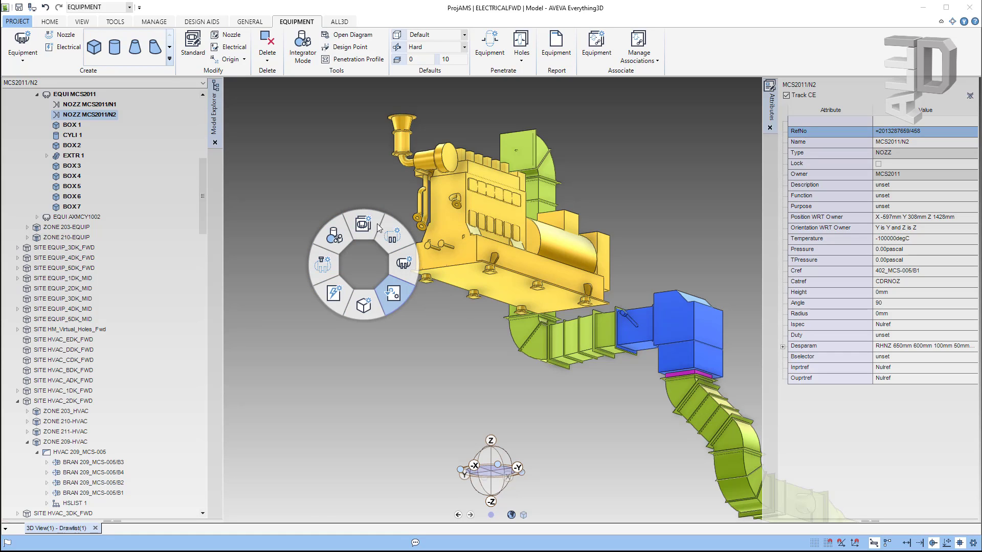
{"action": "left_click", "coordinate": [132, 11]}
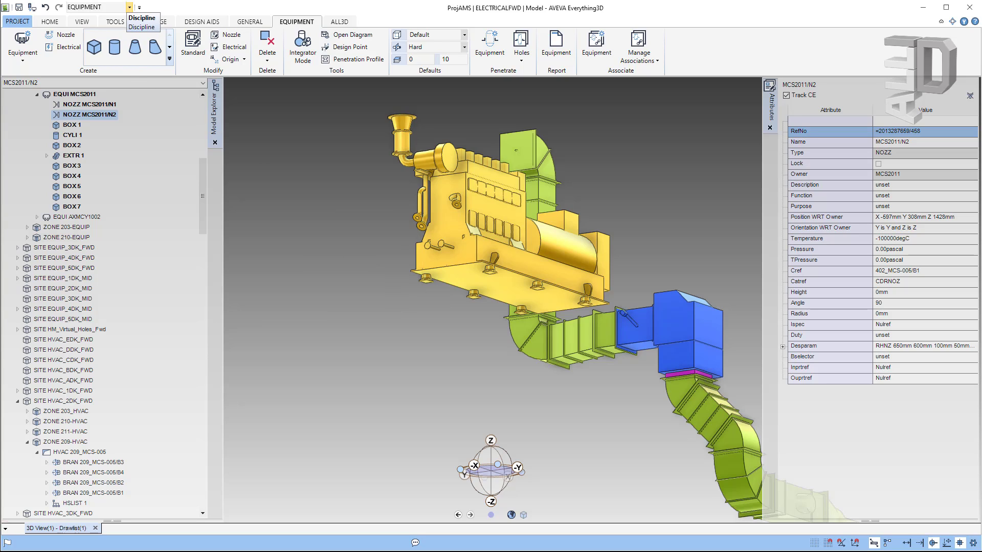
{"action": "left_click", "coordinate": [130, 7]}
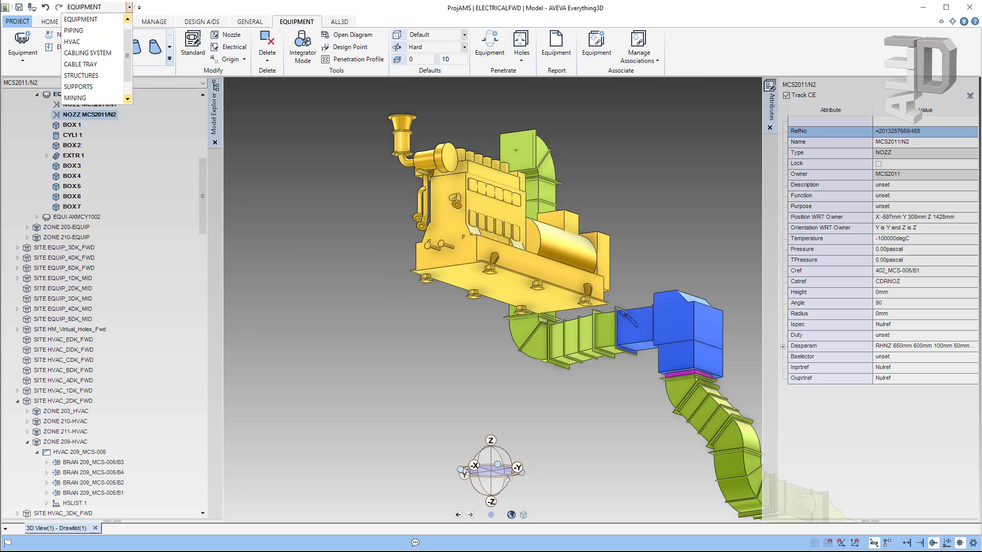
{"action": "left_click", "coordinate": [130, 7]}
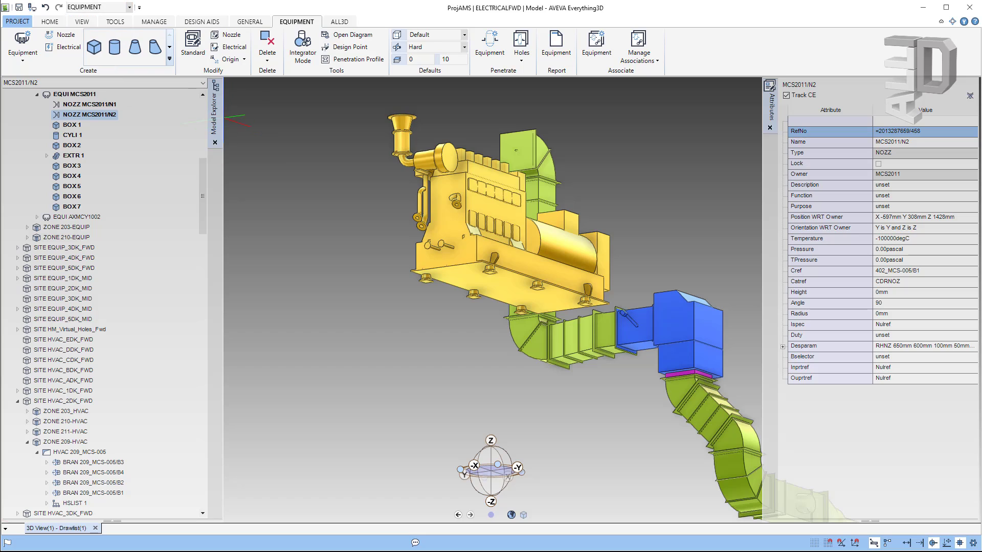
{"action": "left_click", "coordinate": [128, 9]}
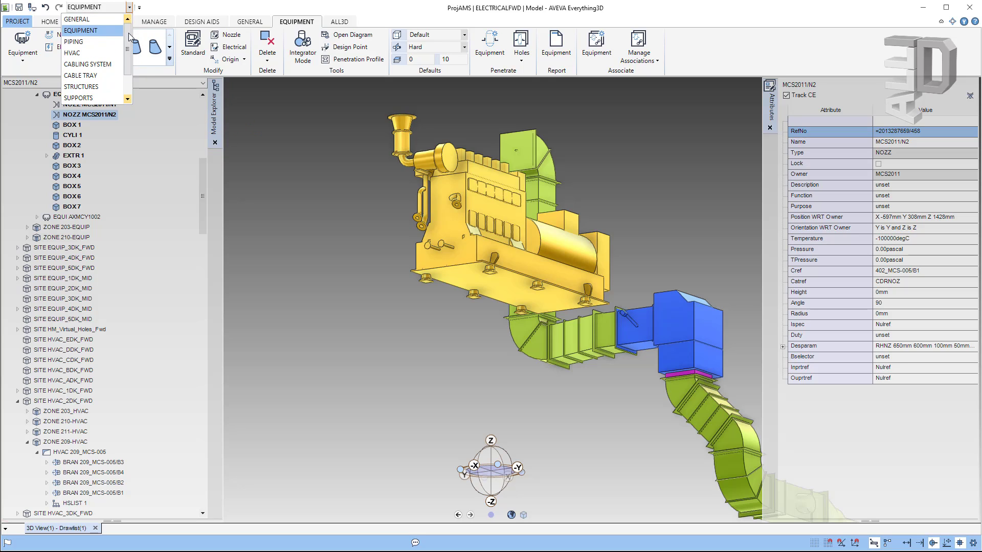
{"action": "left_click", "coordinate": [104, 19]}
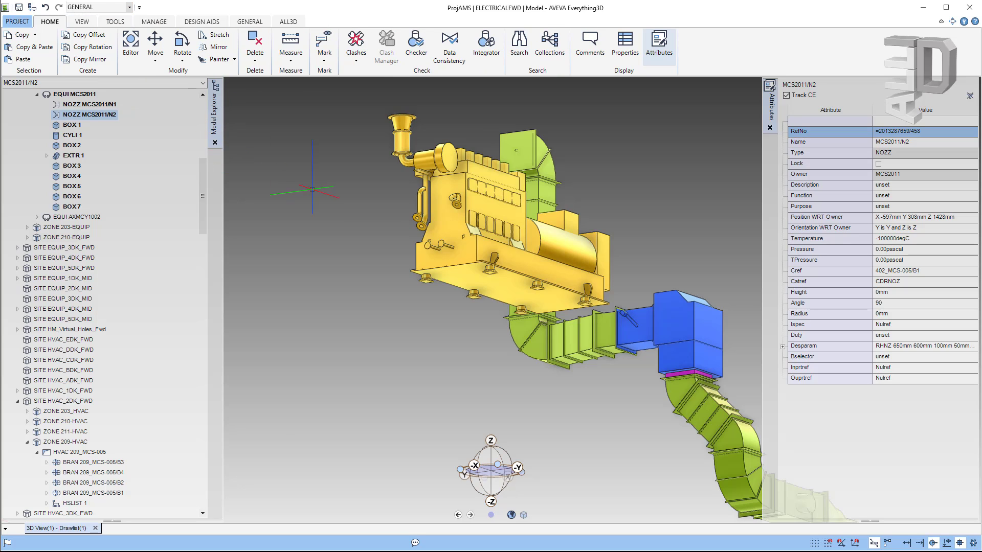
Step: Bring up the view Power Wheel, then switch the discipline to CABLE TRAY
{"action": "right_click", "coordinate": [323, 238]}
{"action": "left_click", "coordinate": [130, 7]}
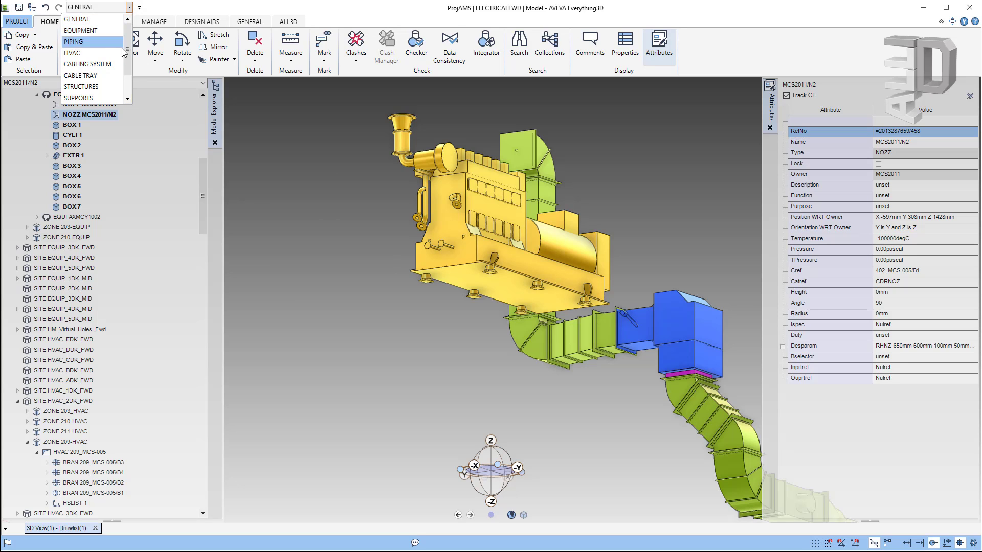
{"action": "left_click", "coordinate": [103, 75]}
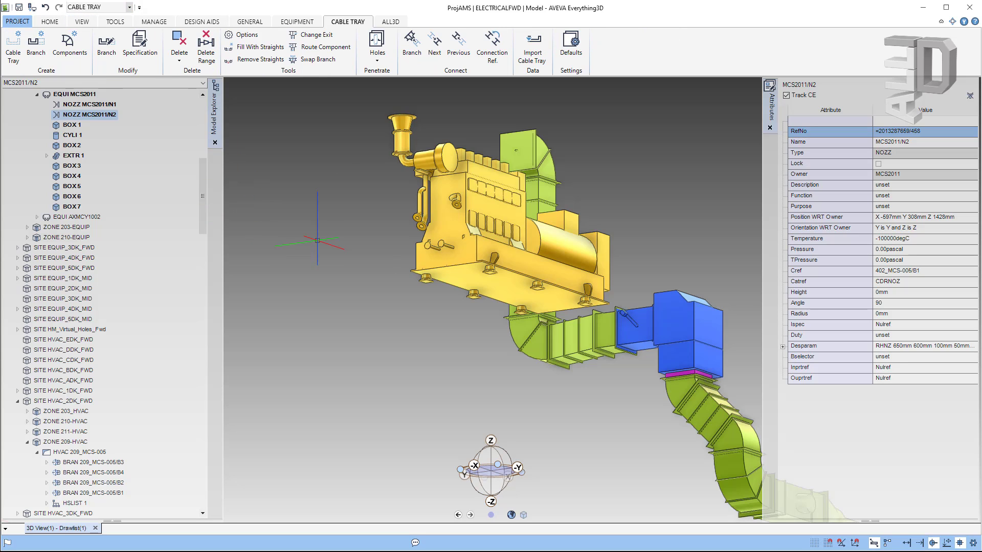
{"action": "right_click", "coordinate": [320, 243]}
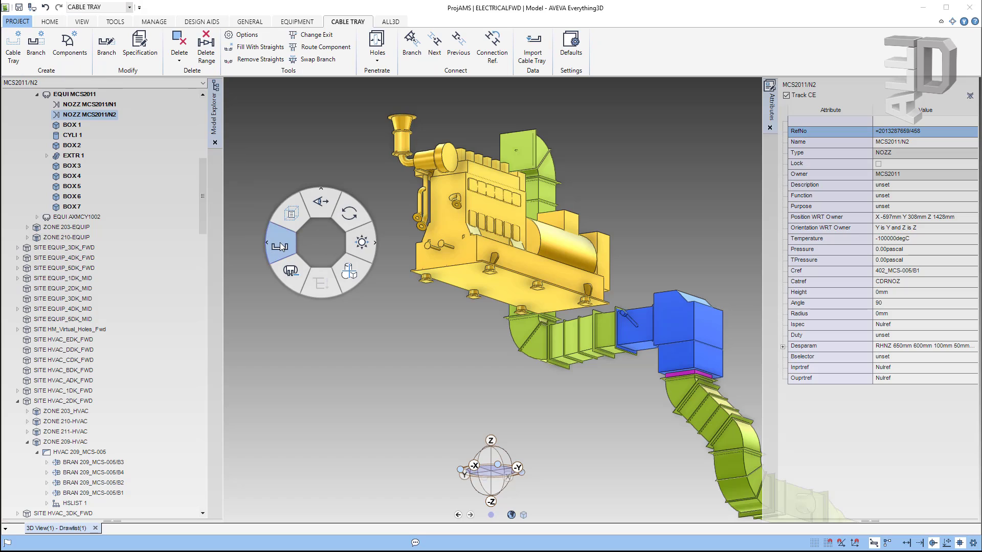
{"action": "left_click", "coordinate": [280, 244]}
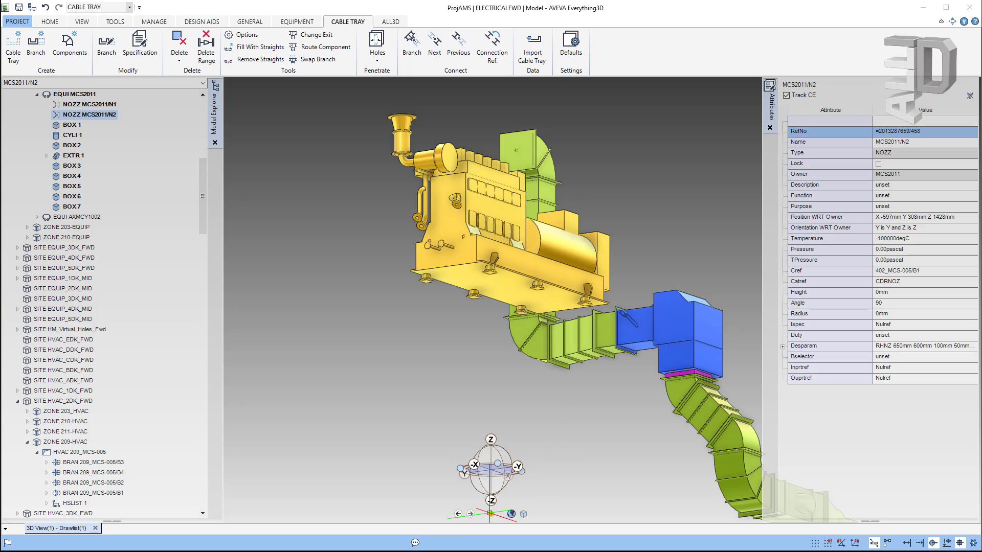
{"action": "mouse_move", "coordinate": [489, 514]}
{"action": "left_mouse_down"}
{"action": "mouse_move", "coordinate": [335, 504]}
{"action": "mouse_move", "coordinate": [486, 507]}
{"action": "left_mouse_up"}
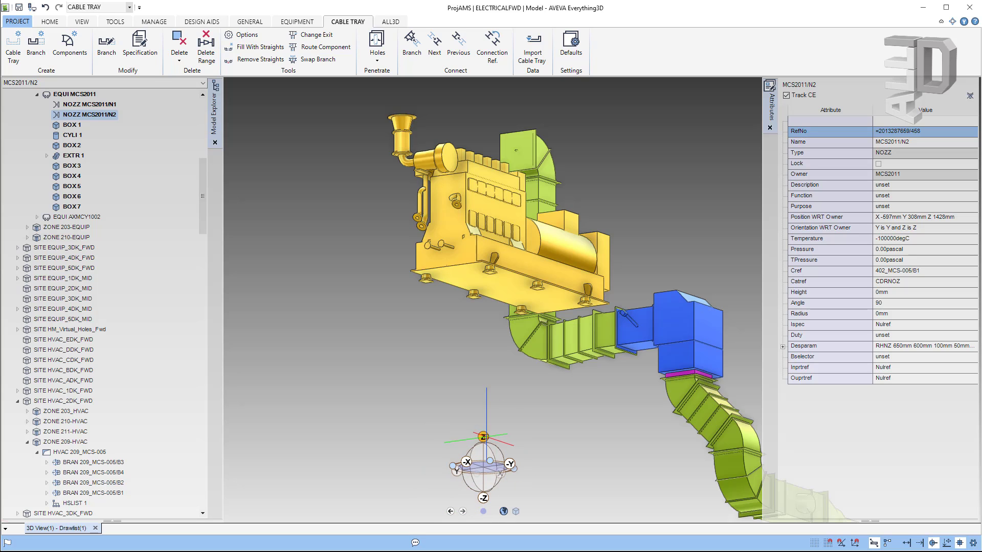
{"action": "middle_click_drag", "start_coordinate": [571, 419], "coordinate": [562, 506]}
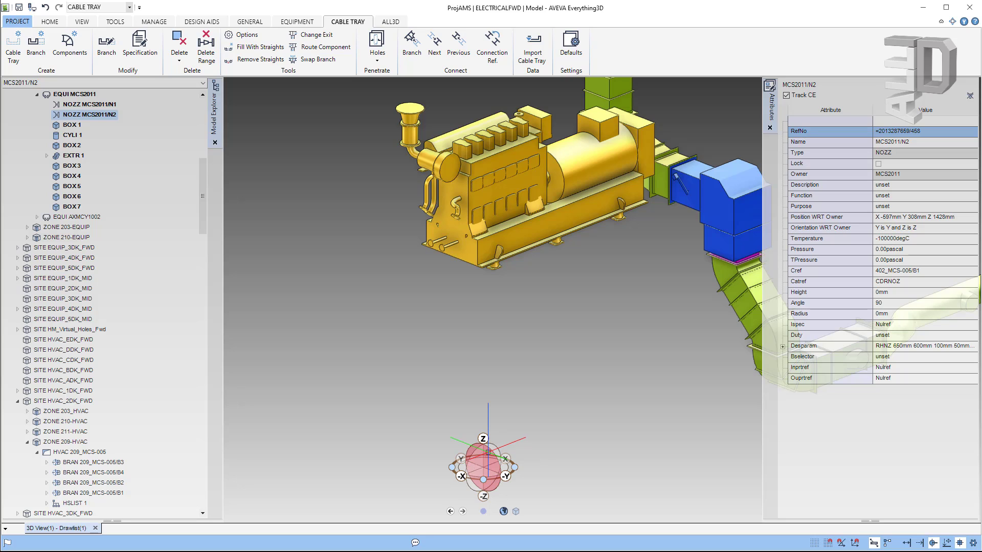
{"action": "left_click", "coordinate": [488, 452]}
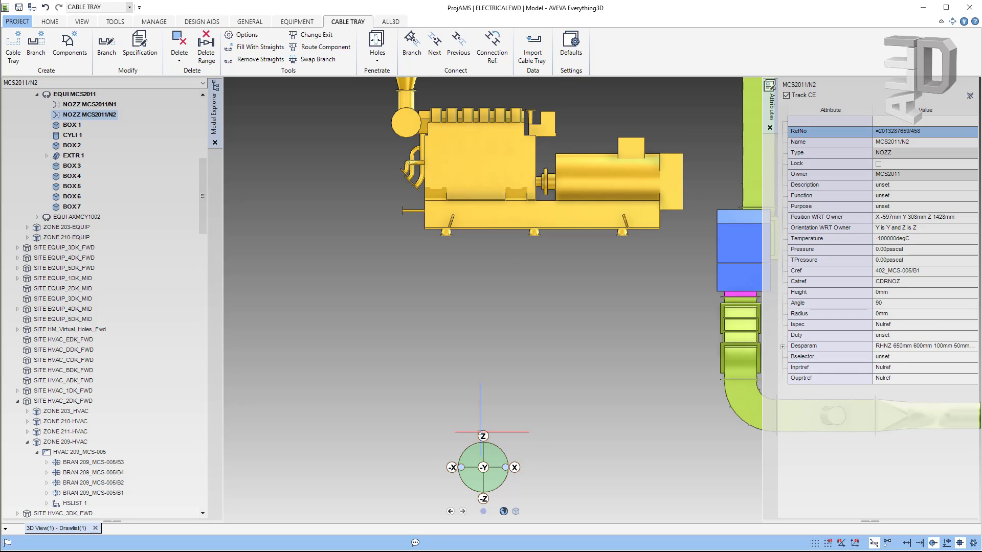
{"action": "left_click", "coordinate": [483, 436]}
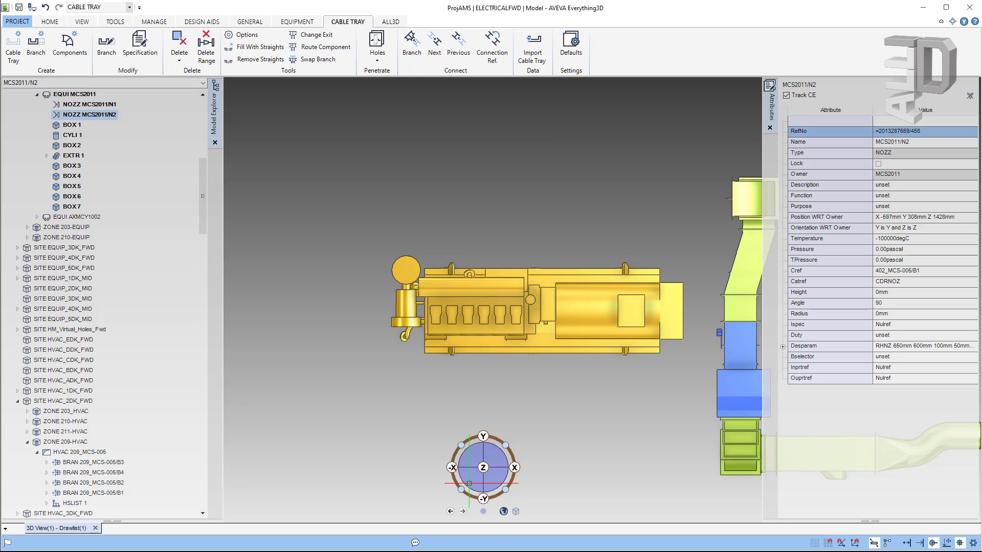
{"action": "left_click", "coordinate": [461, 490]}
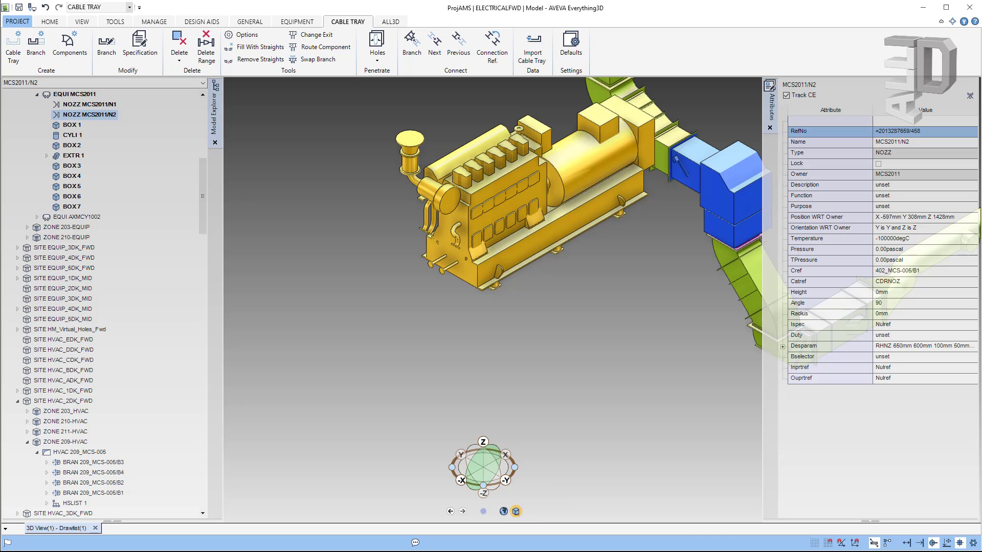
{"action": "left_click", "coordinate": [711, 176]}
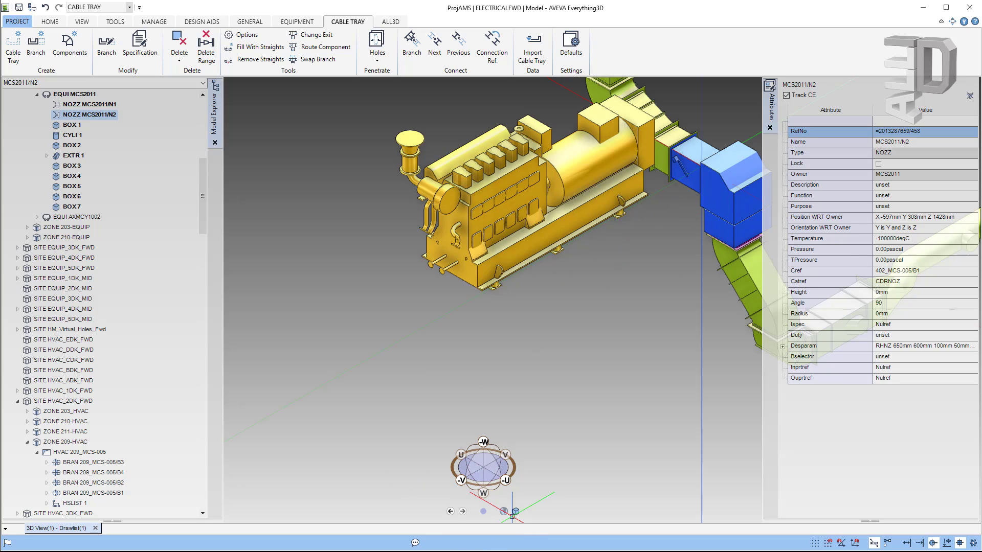
{"action": "left_click", "coordinate": [504, 511]}
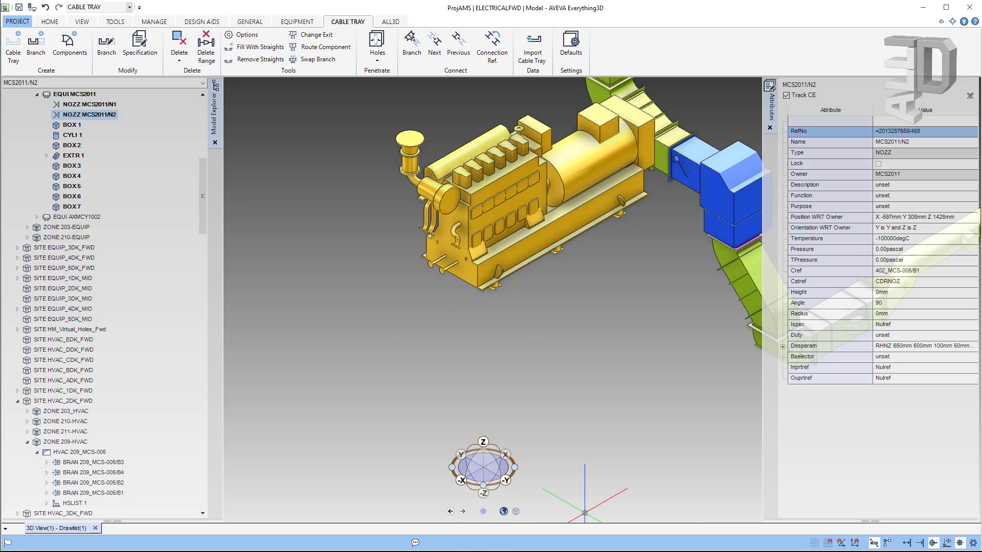
{"action": "left_click", "coordinate": [449, 512]}
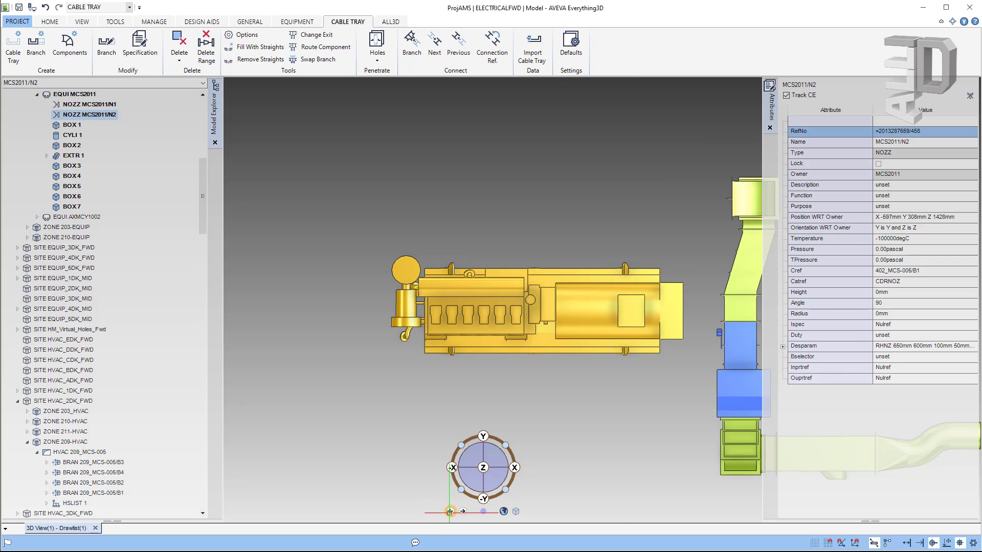
{"action": "left_click", "coordinate": [451, 512]}
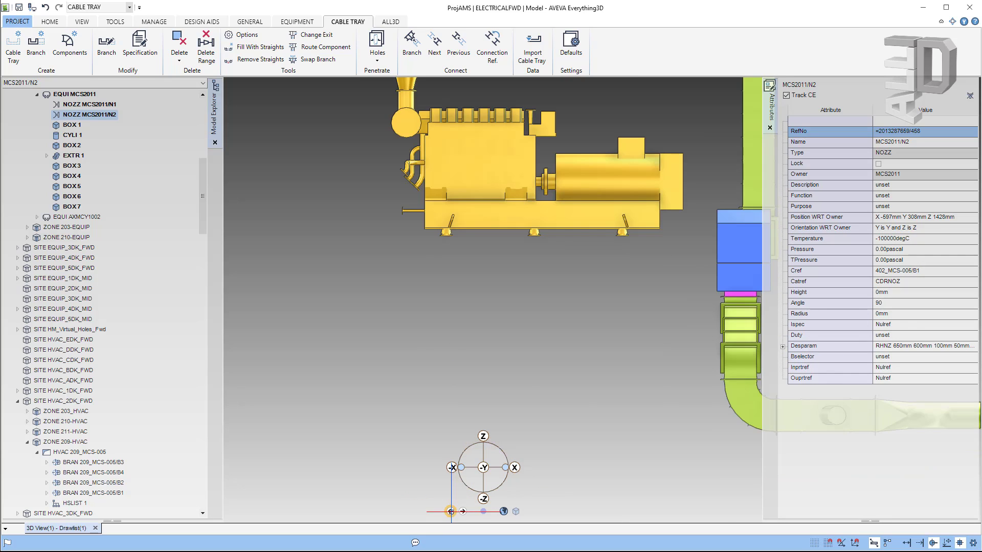
{"action": "left_click", "coordinate": [451, 512]}
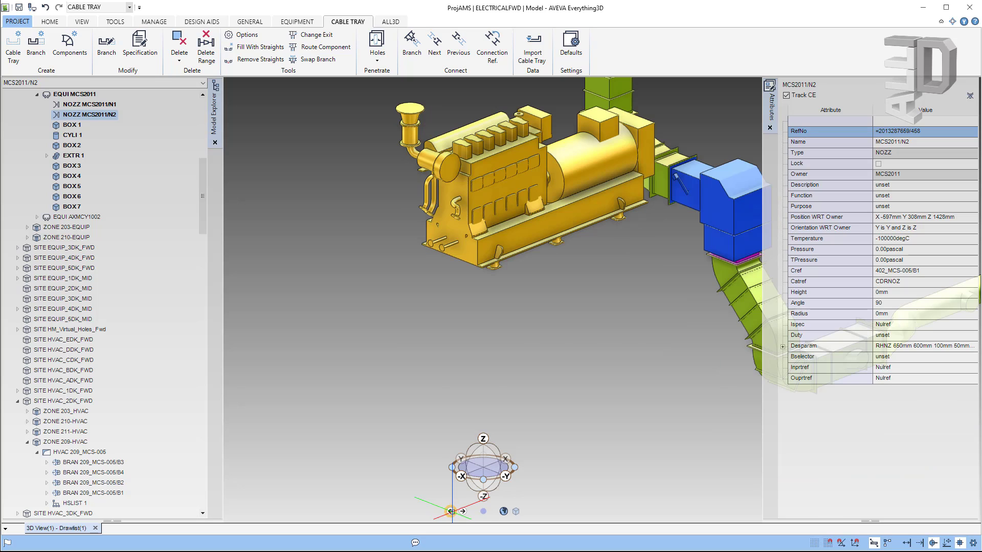
{"action": "left_click", "coordinate": [450, 511]}
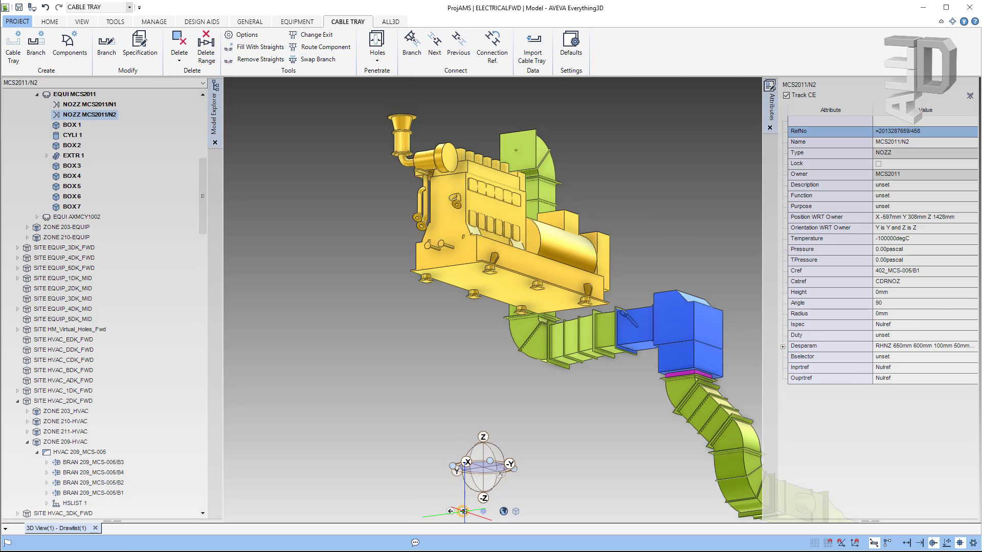
{"action": "left_click", "coordinate": [463, 512]}
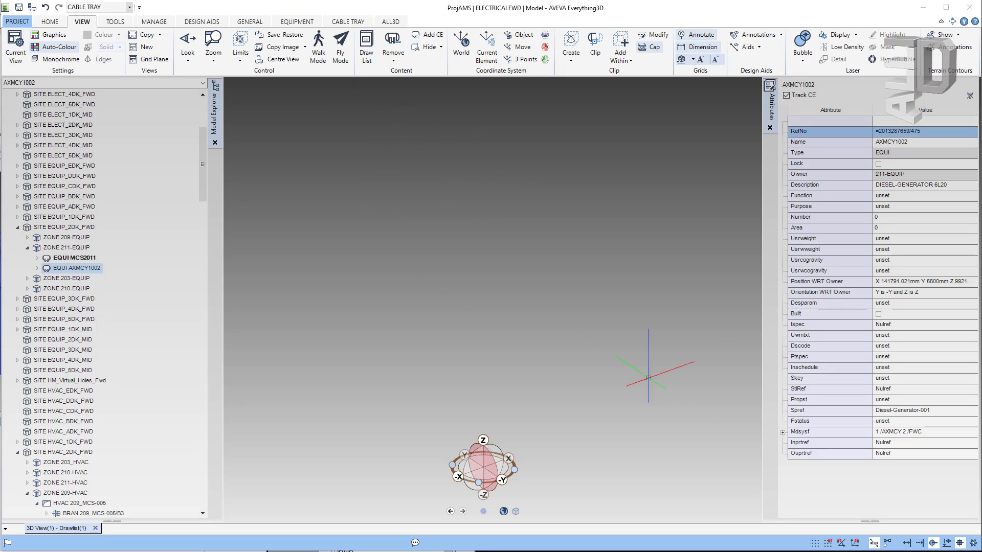
Step: Open the Drawlist and add diesel generator EQUI AXMCY1002 to the 3D view
{"action": "left_click", "coordinate": [367, 50]}
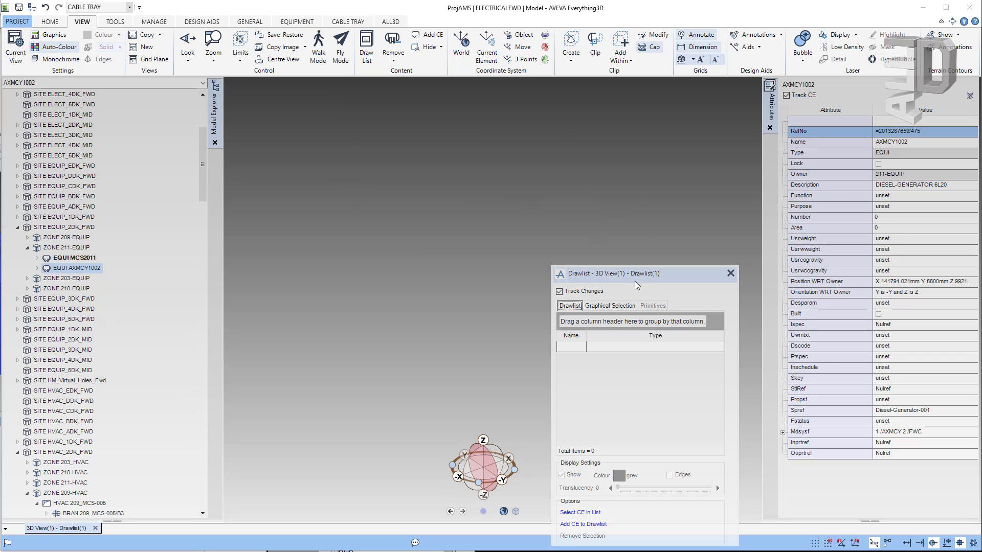
{"action": "mouse_move", "coordinate": [634, 281]}
{"action": "left_mouse_down"}
{"action": "mouse_move", "coordinate": [410, 239]}
{"action": "mouse_move", "coordinate": [307, 257]}
{"action": "left_mouse_up"}
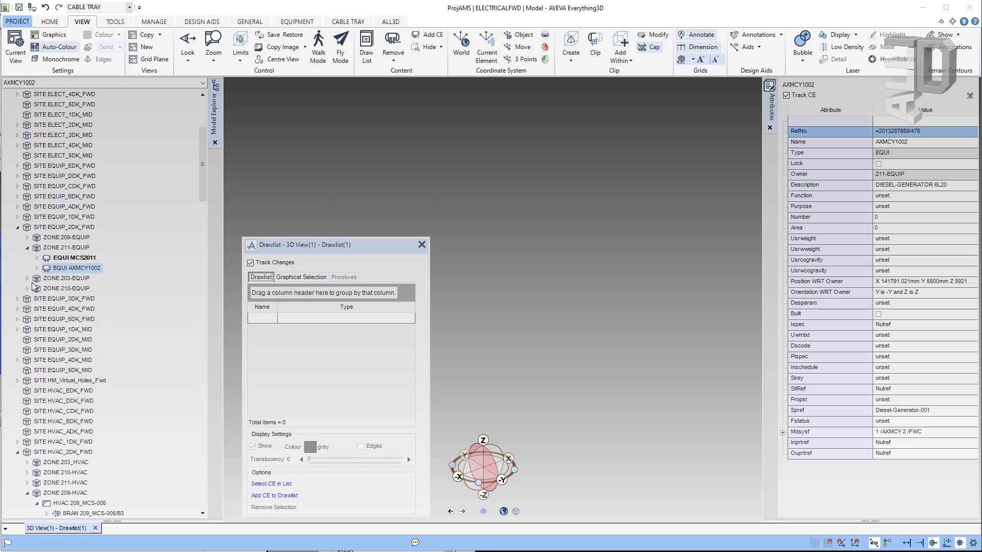
{"action": "left_click", "coordinate": [58, 269]}
{"action": "right_click", "coordinate": [58, 270]}
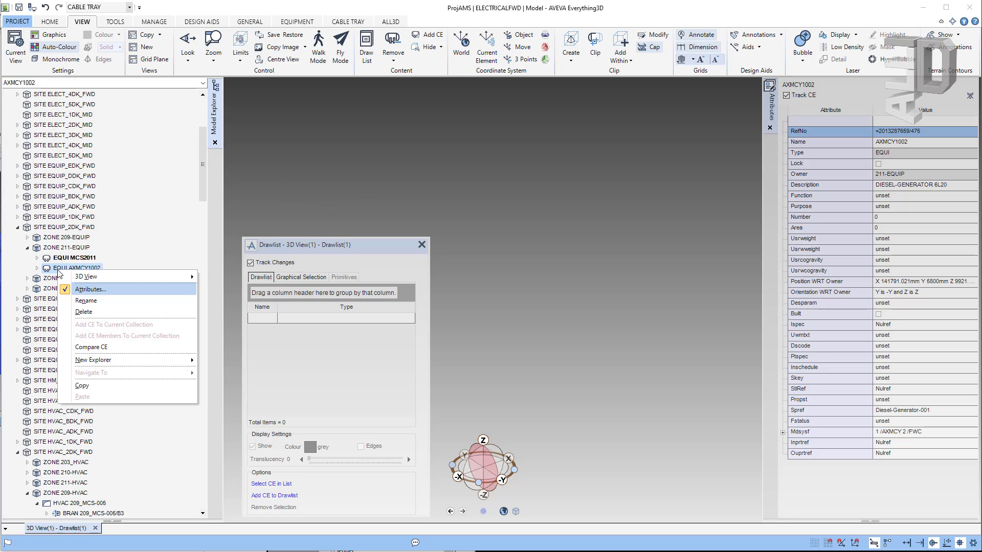
{"action": "mouse_move", "coordinate": [112, 281]}
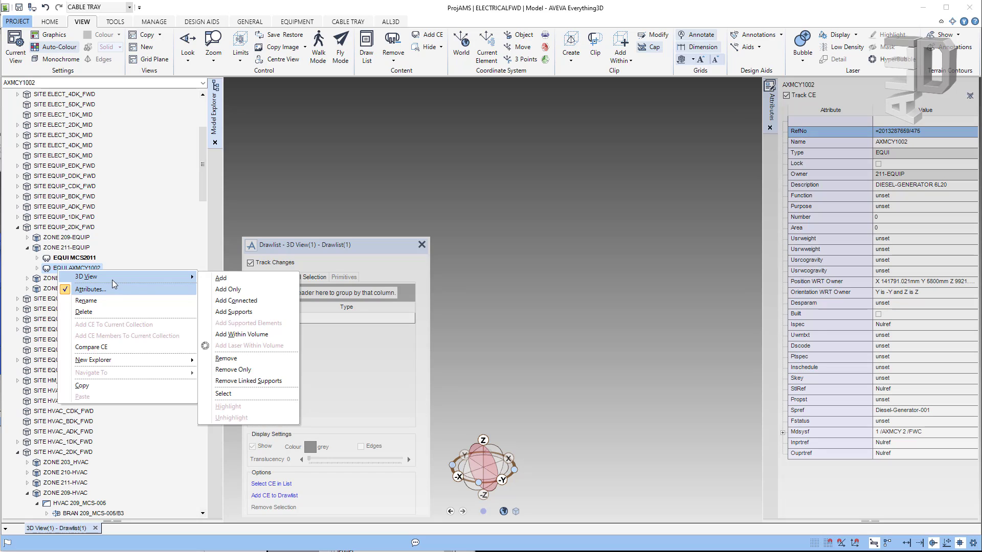
{"action": "left_click", "coordinate": [243, 283]}
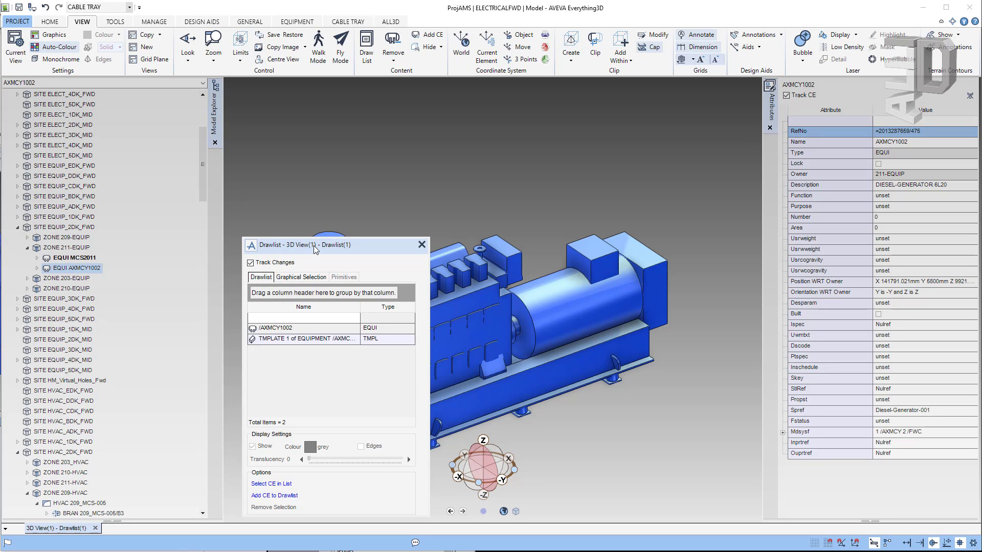
Step: Dock the Drawlist beside the attributes and remove the TMPLATE entry, leaving Total Items 0
{"action": "left_click_drag", "start_coordinate": [315, 249], "coordinate": [765, 234]}
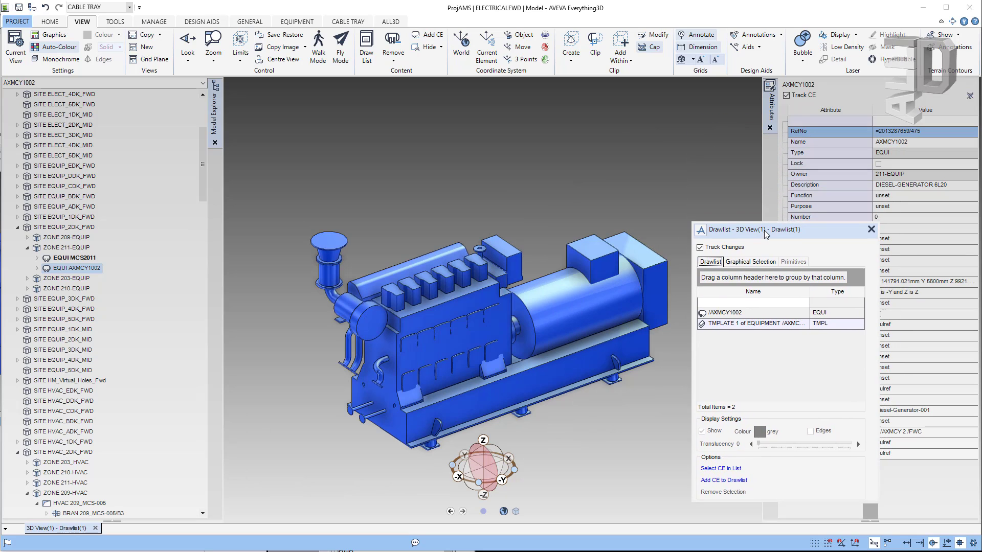
{"action": "double_click", "coordinate": [765, 231]}
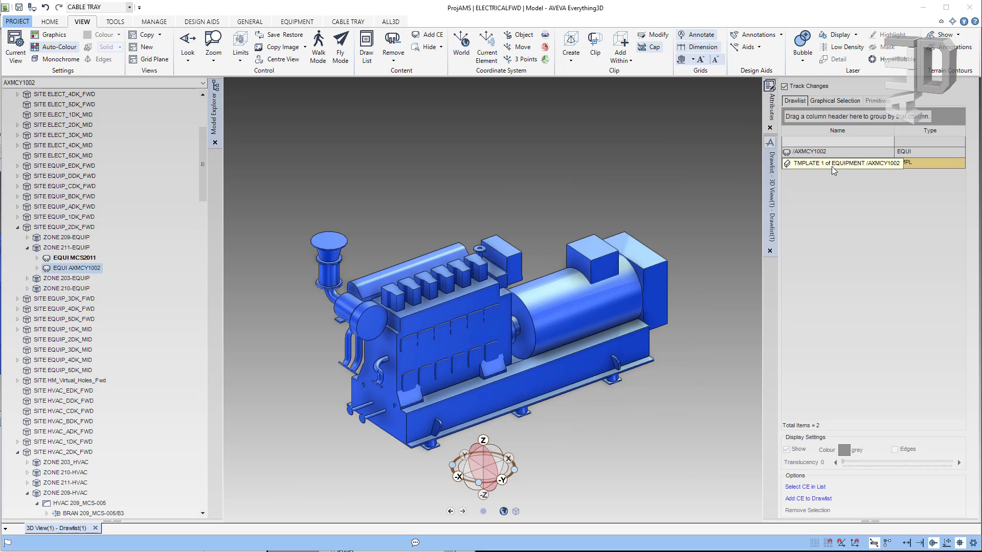
{"action": "left_click", "coordinate": [832, 165]}
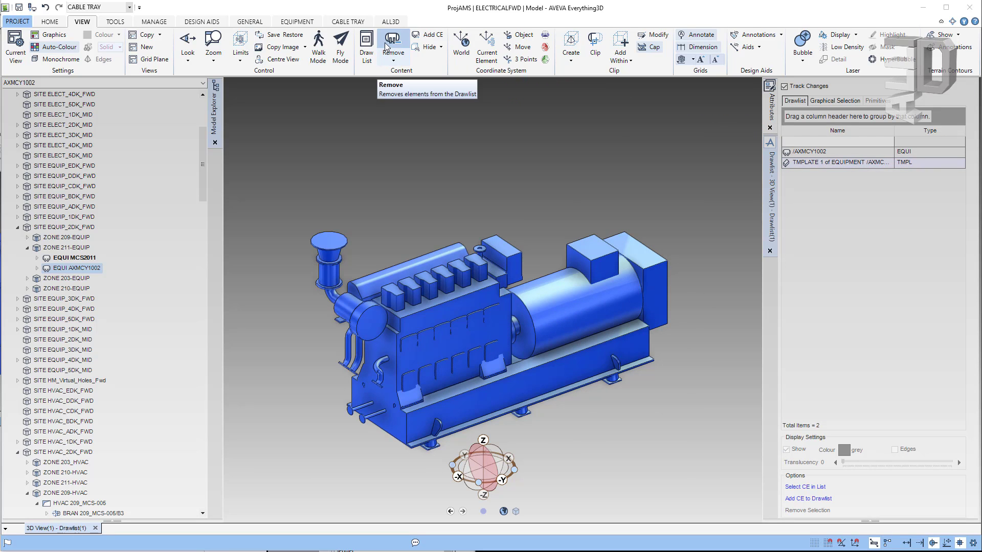
{"action": "left_click", "coordinate": [401, 48]}
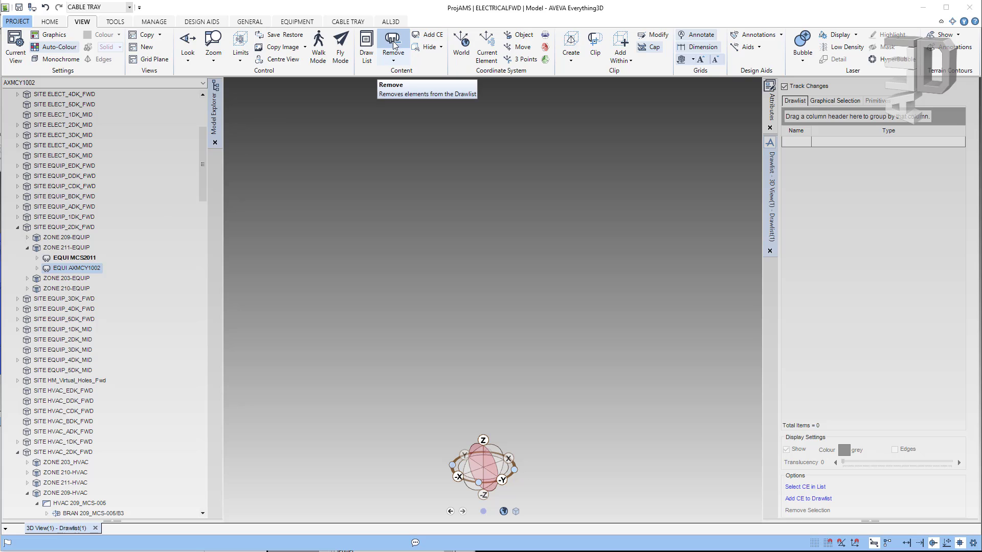
{"action": "left_click", "coordinate": [393, 61]}
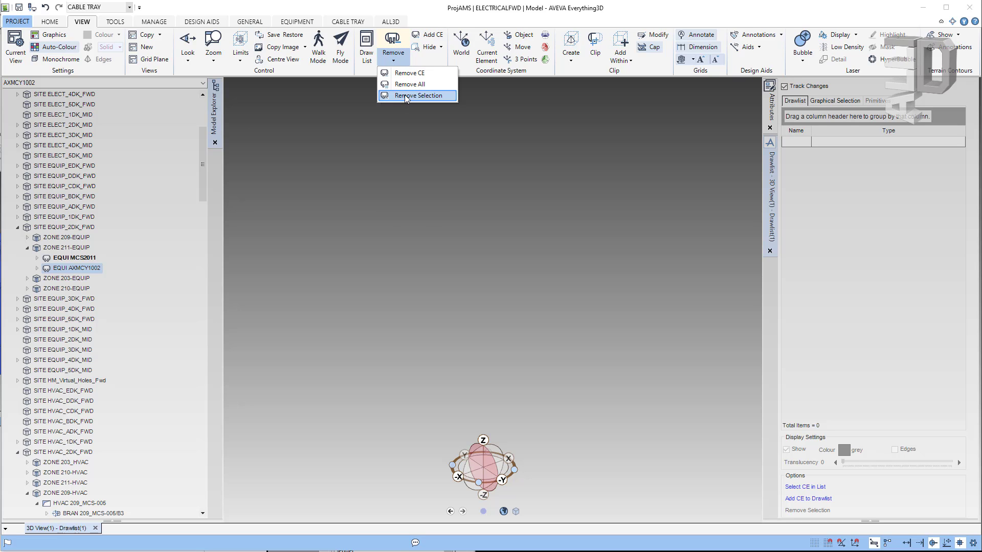
Step: Add ZONE 211-EQUIP to the view, remove the selected MCS2011 box, and show Graphical Selection
{"action": "left_click", "coordinate": [55, 249]}
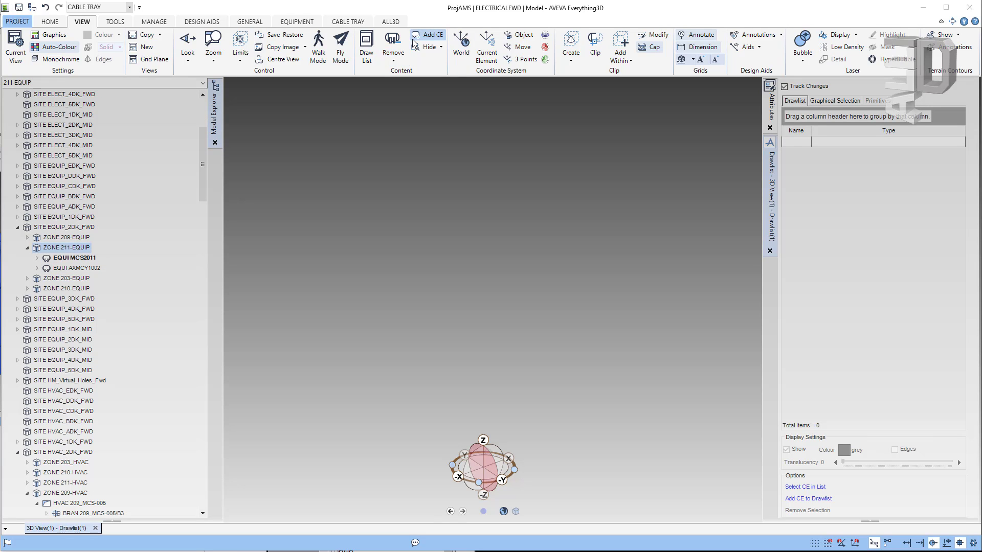
{"action": "left_click", "coordinate": [416, 36]}
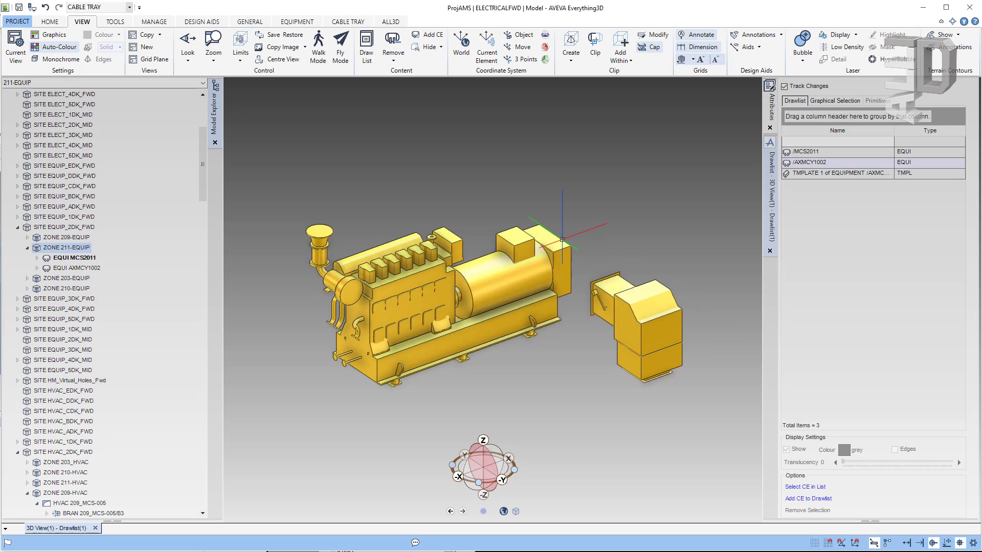
{"action": "left_click_drag", "start_coordinate": [579, 236], "coordinate": [713, 393]}
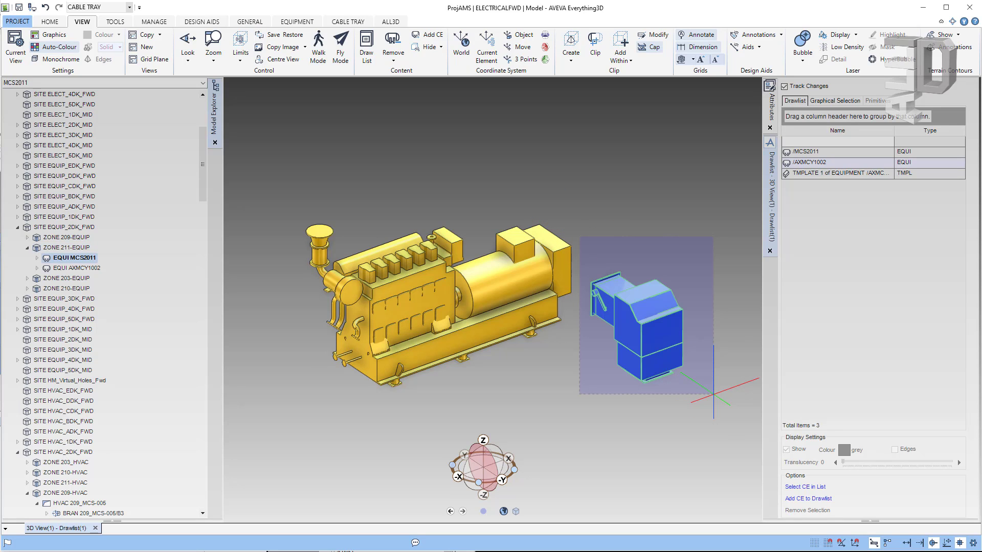
{"action": "left_click", "coordinate": [400, 59]}
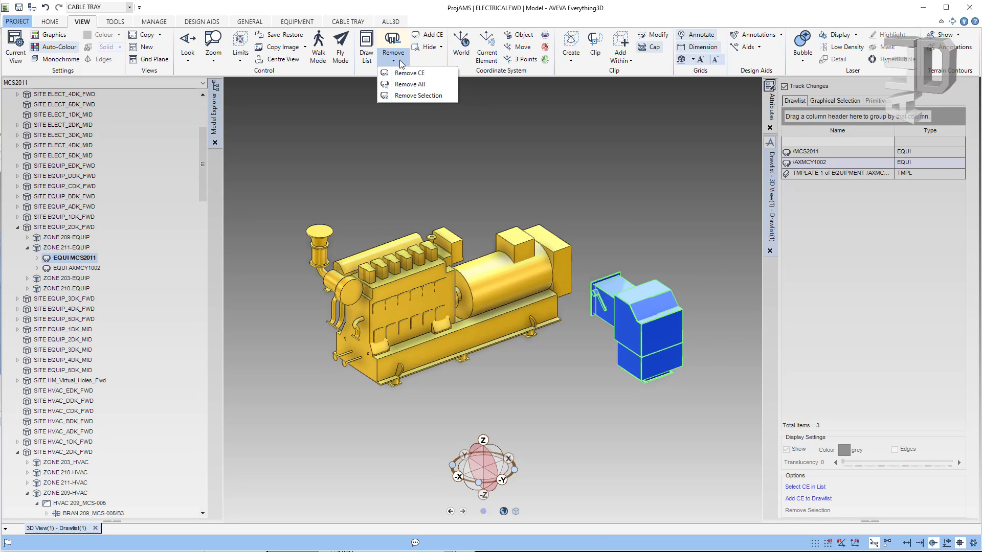
{"action": "left_click", "coordinate": [407, 95]}
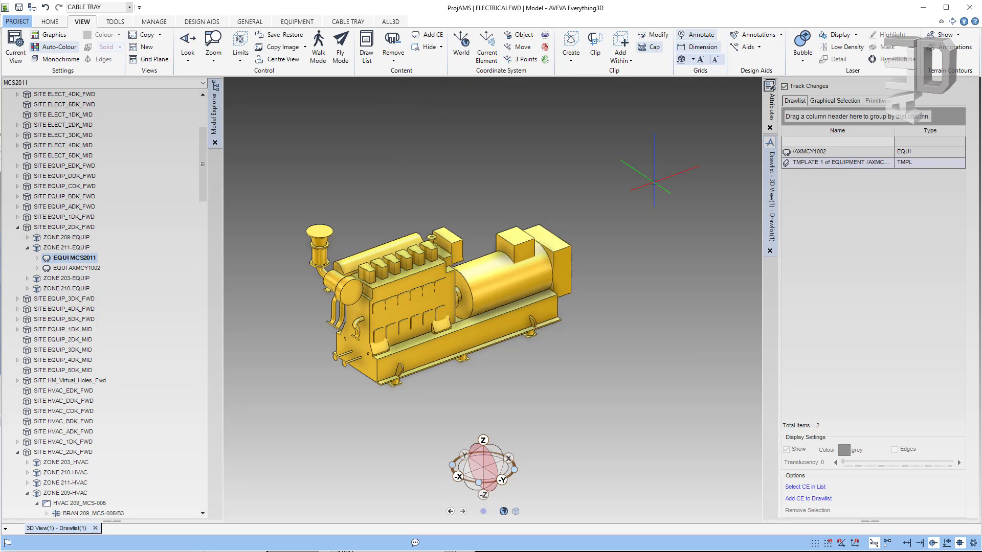
{"action": "left_click", "coordinate": [838, 101]}
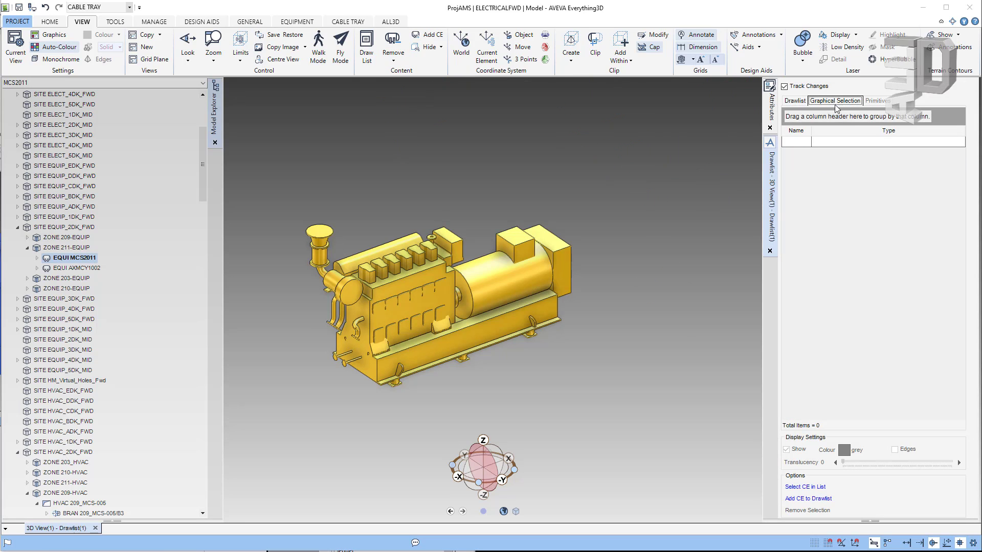
Step: Window-select generator AXMCY1002 with equipment MCS2011, then widen the Name column to show their full names
{"action": "left_click", "coordinate": [491, 286]}
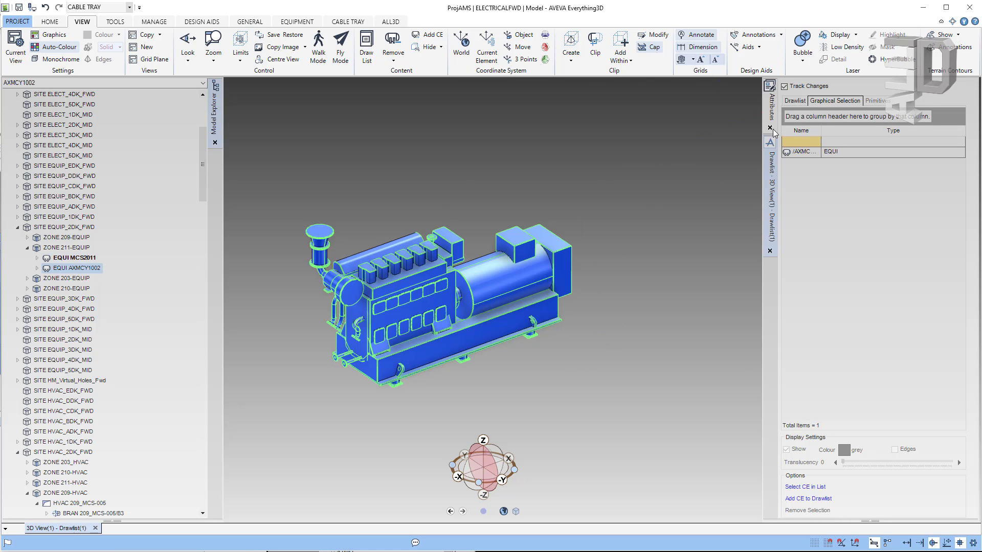
{"action": "left_click", "coordinate": [55, 256]}
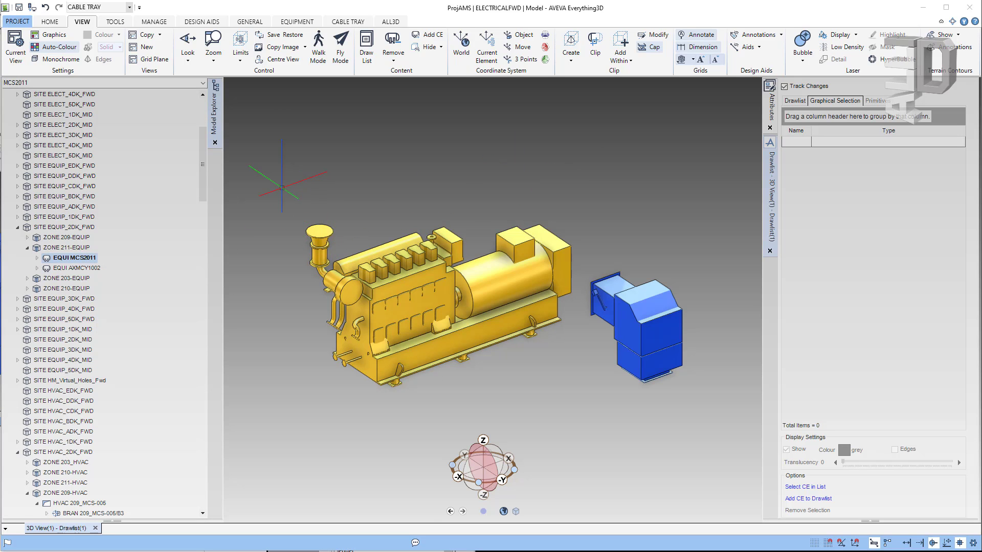
{"action": "left_click_drag", "start_coordinate": [281, 187], "coordinate": [715, 400]}
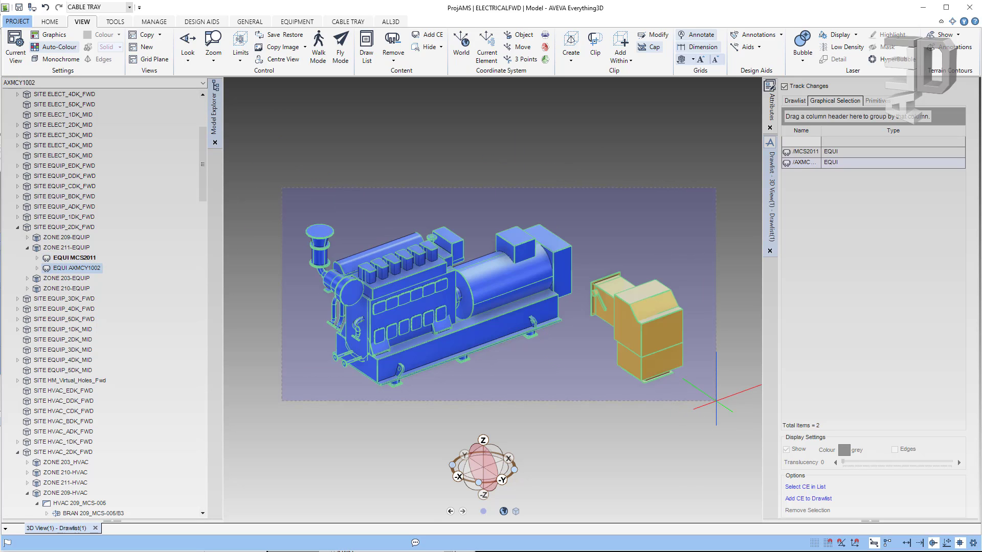
{"action": "double_click", "coordinate": [820, 132]}
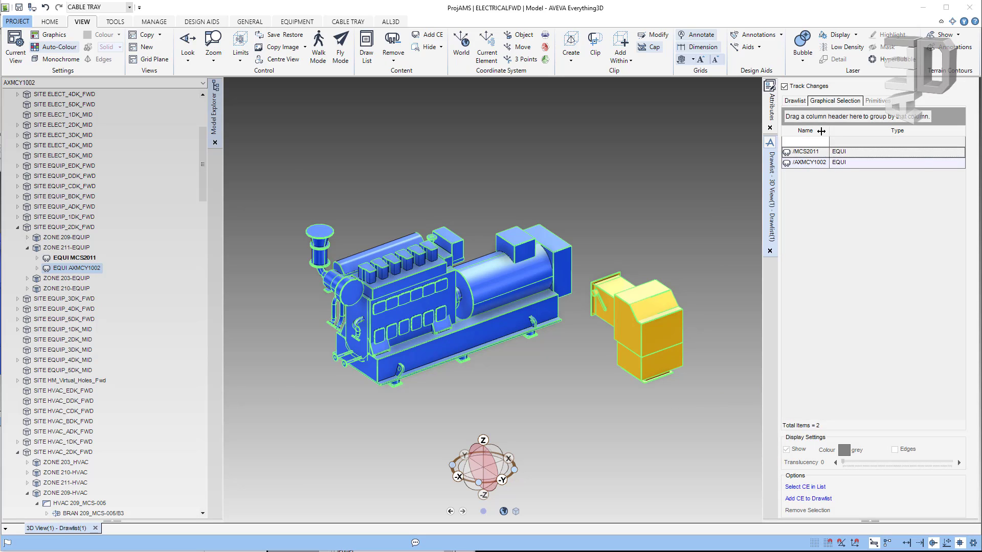
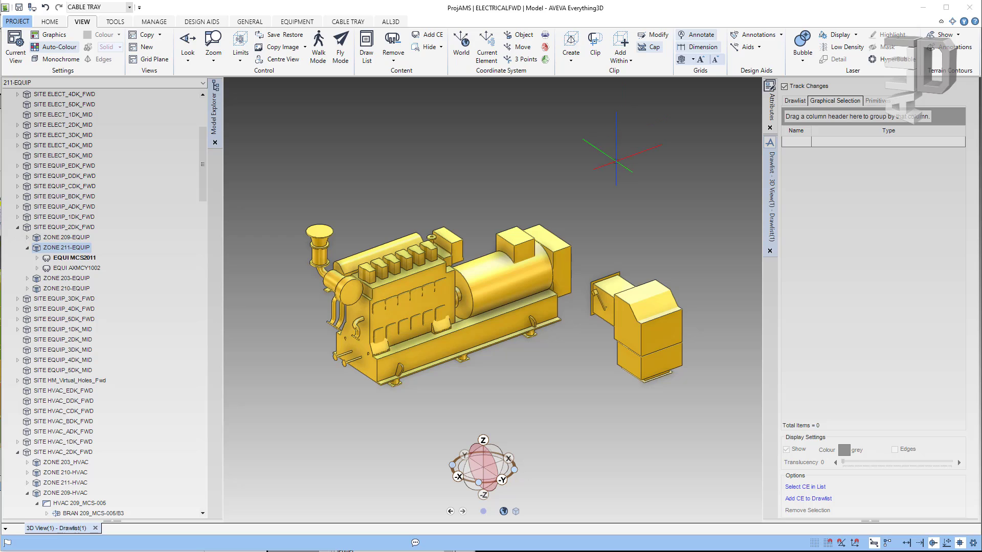
Step: Create a clip box around the current element, the generator AXMCY1002
{"action": "left_click", "coordinate": [571, 61]}
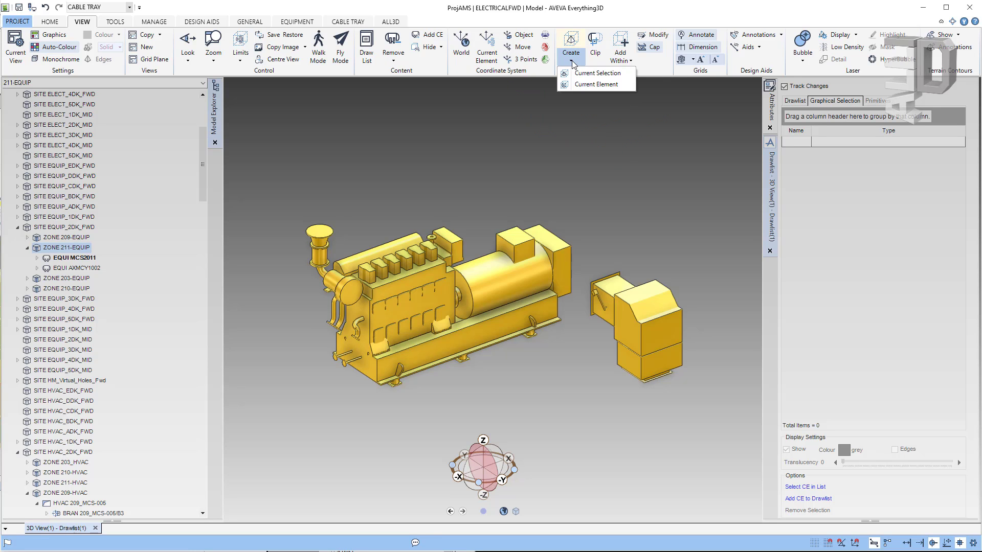
{"action": "left_click", "coordinate": [591, 87]}
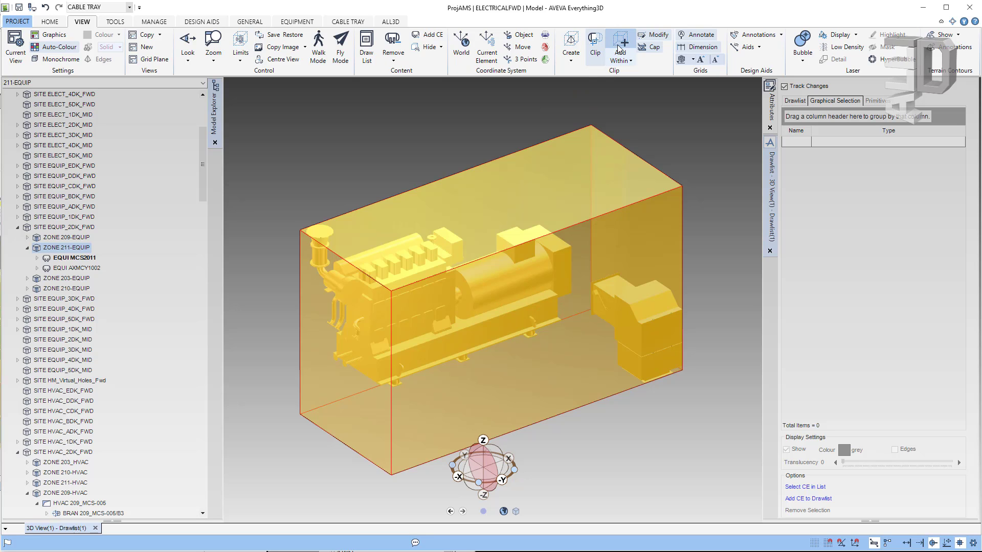
Step: Edit the clip box and drag its handles outward along X, Y and Z, including taller
{"action": "left_click", "coordinate": [655, 37]}
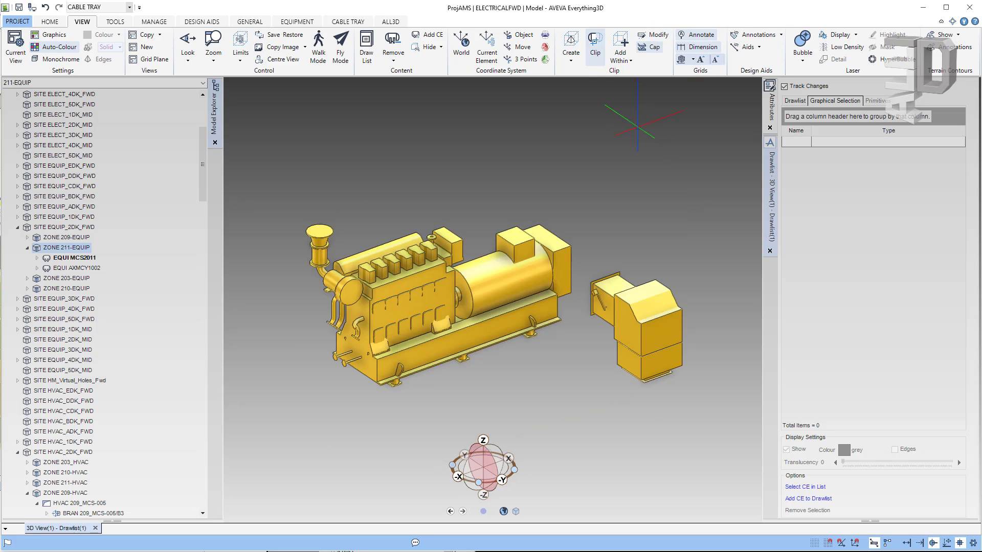
{"action": "left_click", "coordinate": [656, 35]}
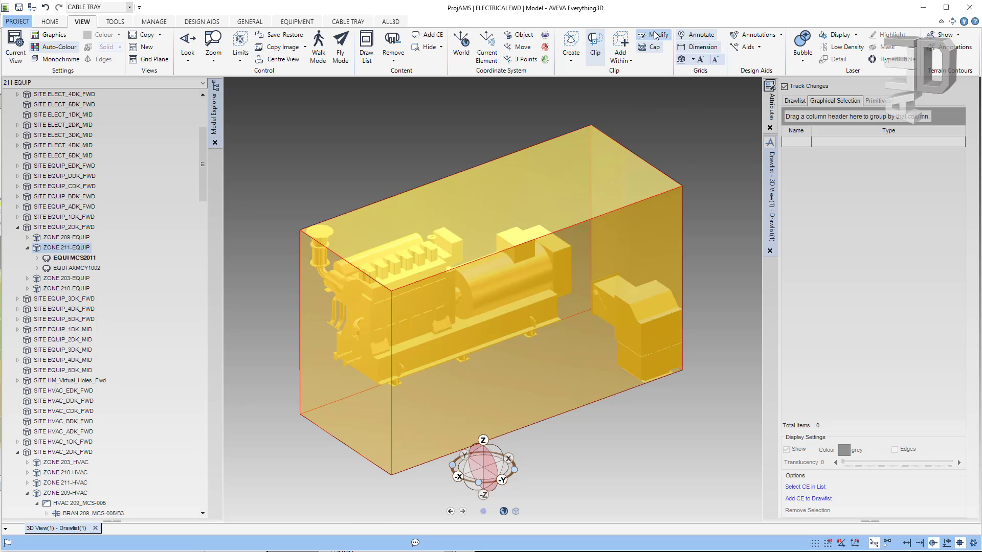
{"action": "left_click", "coordinate": [597, 171]}
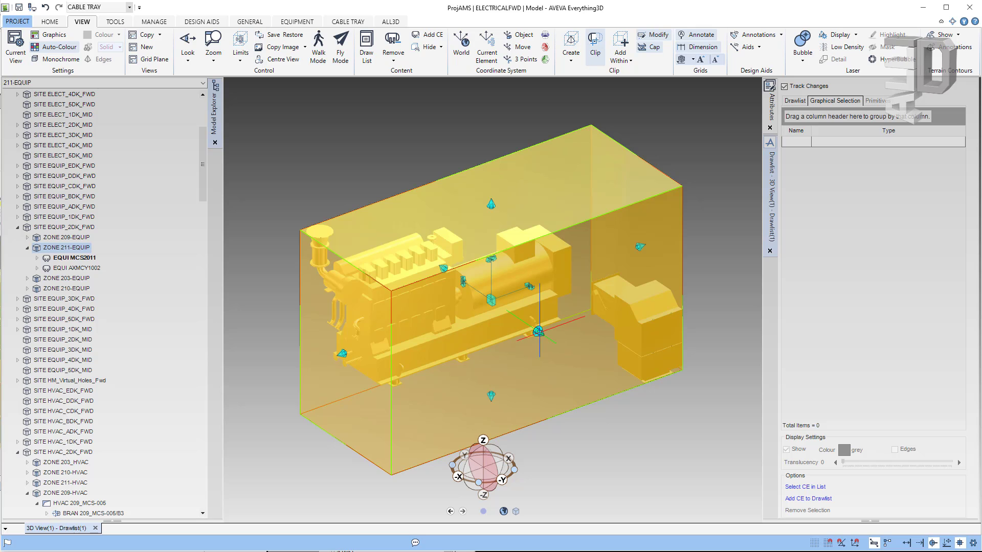
{"action": "left_click_drag", "start_coordinate": [539, 331], "coordinate": [644, 403]}
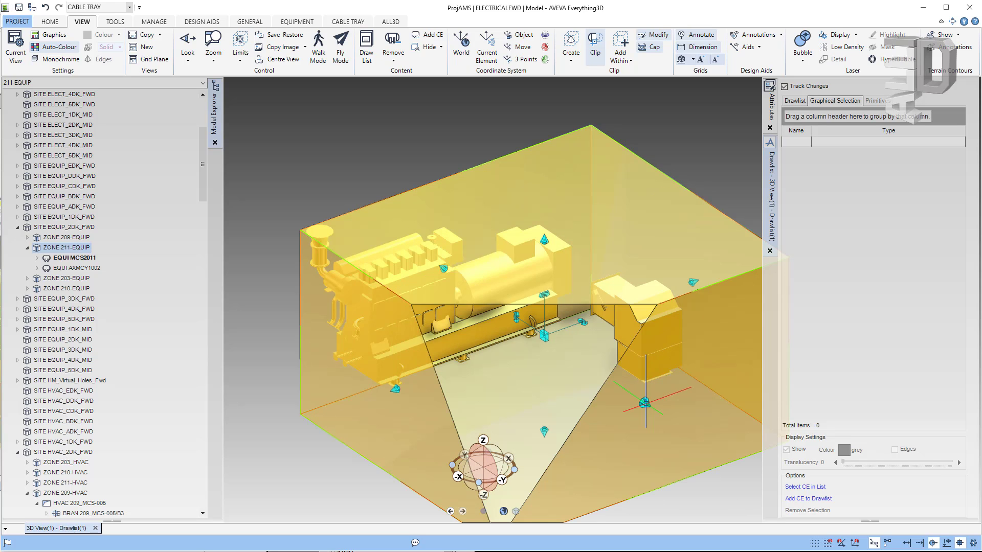
{"action": "left_click", "coordinate": [394, 389]}
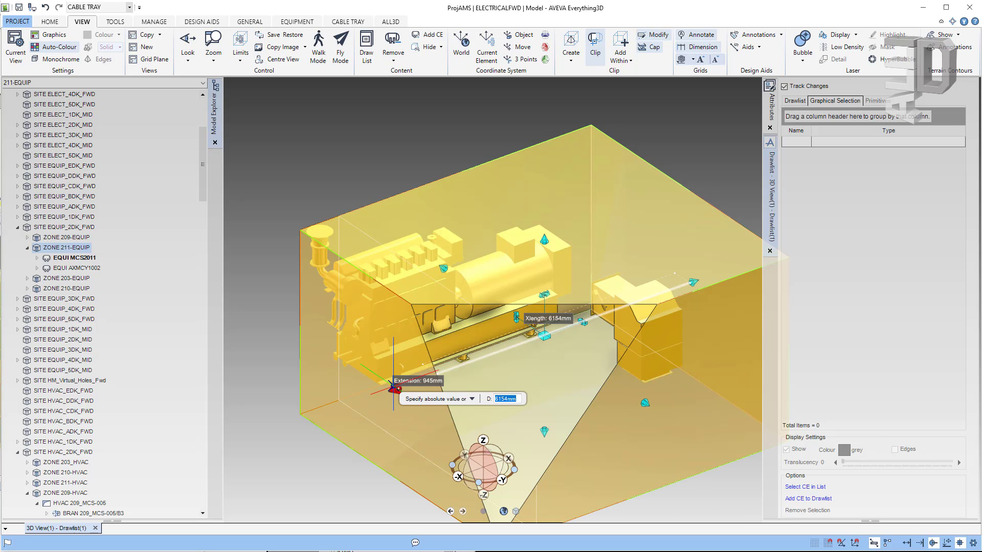
{"action": "left_click_drag", "start_coordinate": [393, 388], "coordinate": [286, 444]}
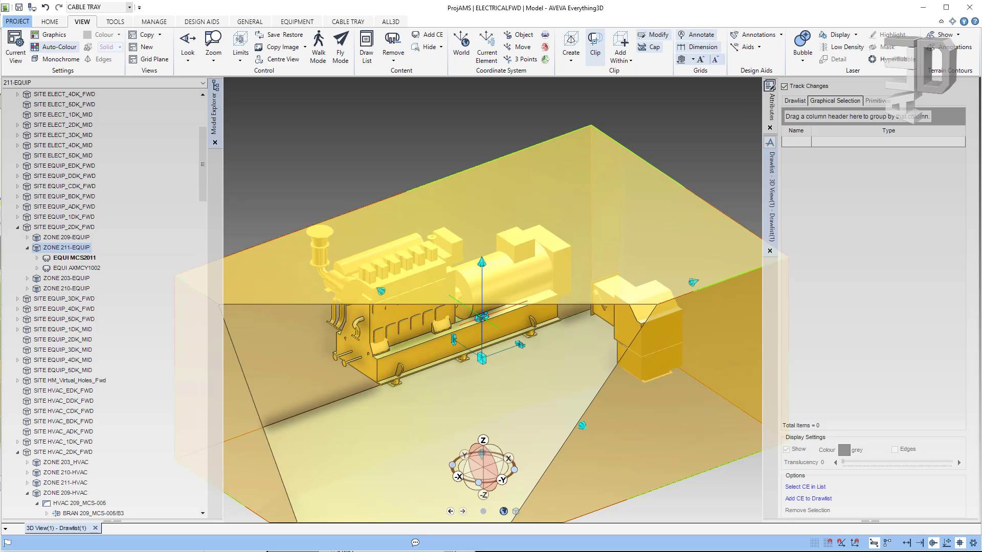
{"action": "left_click_drag", "start_coordinate": [481, 263], "coordinate": [481, 161]}
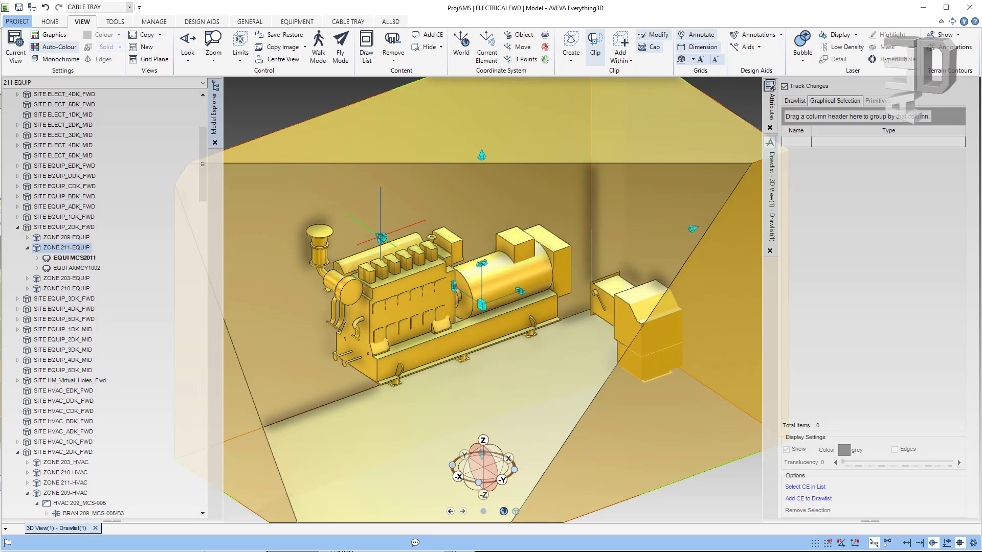
{"action": "left_click_drag", "start_coordinate": [381, 237], "coordinate": [295, 179]}
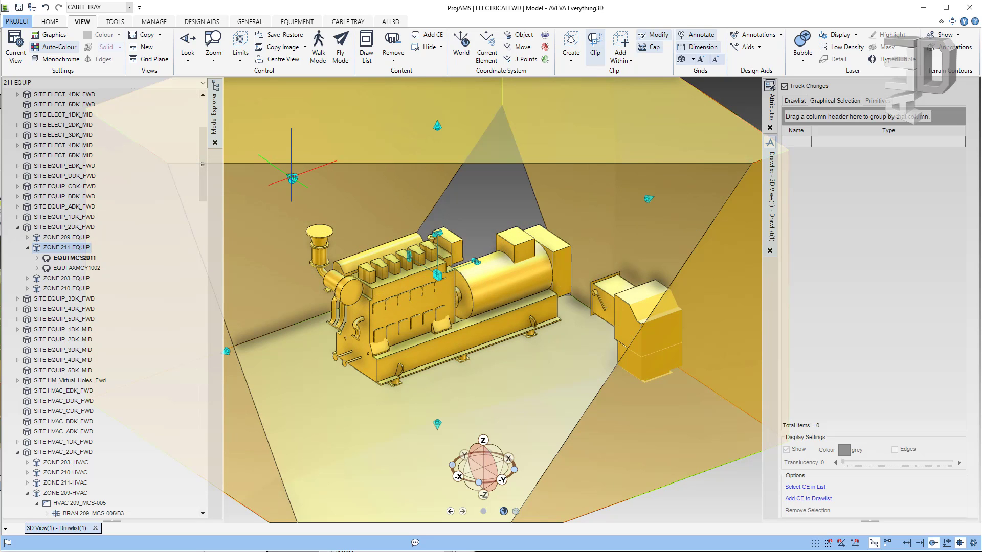
{"action": "scroll", "coordinate": [547, 375], "scroll_direction": "down", "scroll_amount": 6}
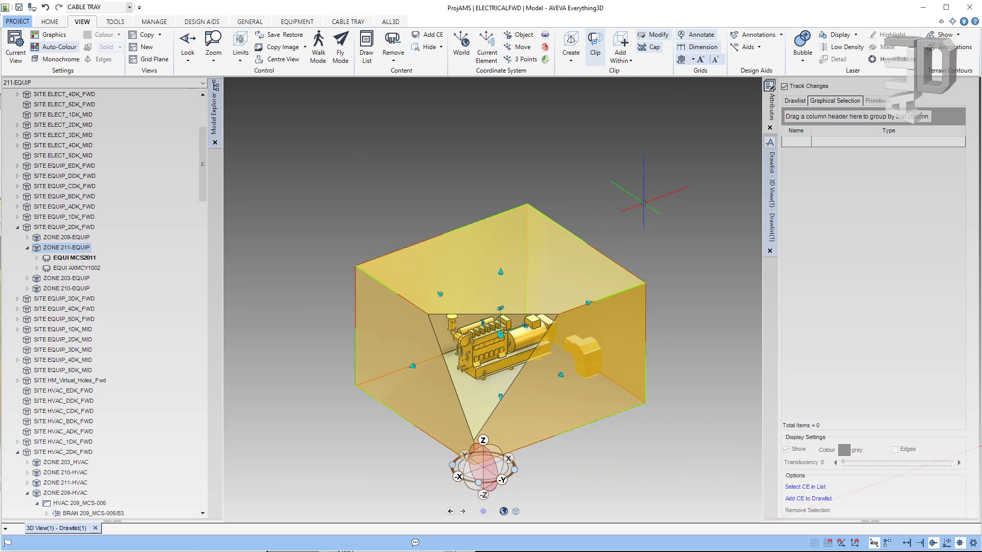
Step: Open the advanced Add Within settings, keeping all model element types, wholly contained
{"action": "left_click", "coordinate": [631, 61]}
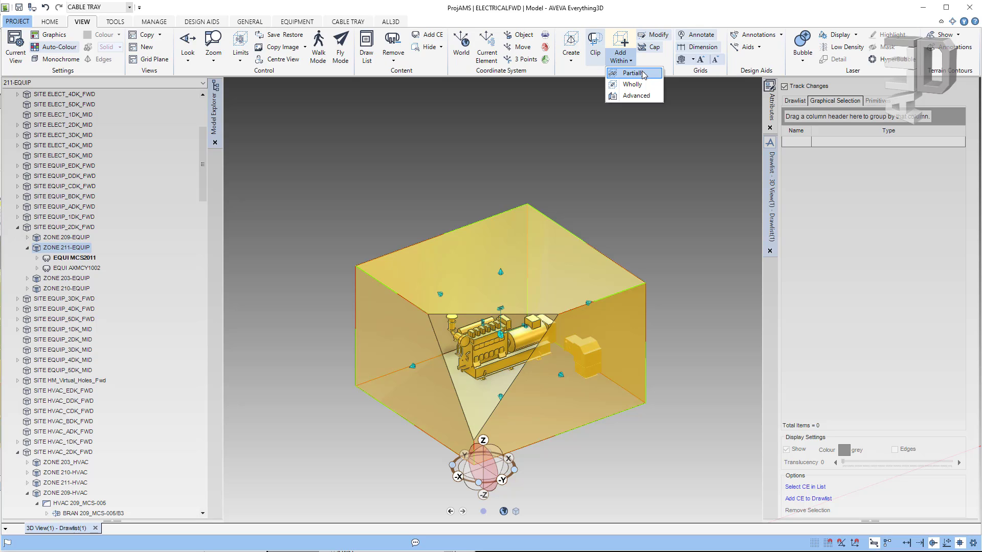
{"action": "left_click", "coordinate": [644, 97]}
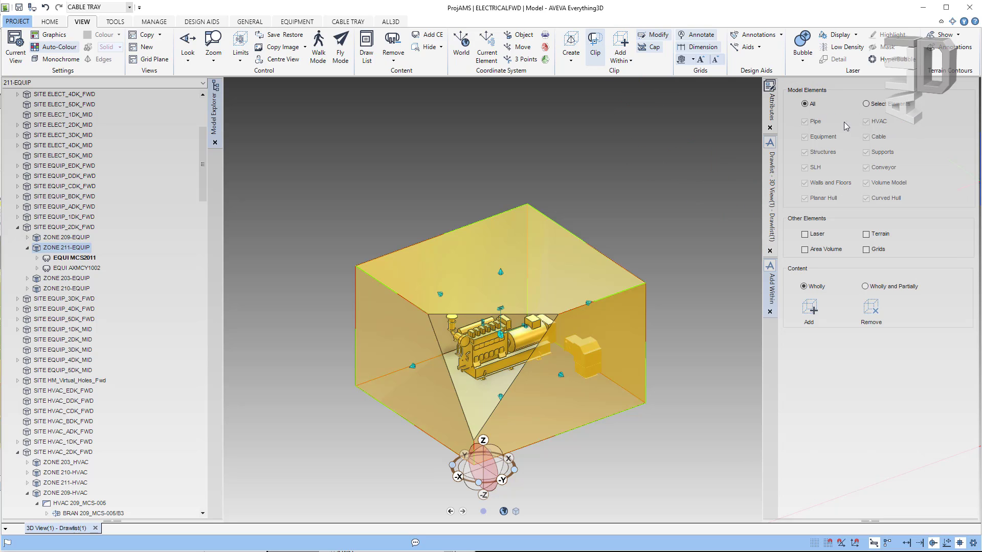
{"action": "left_click", "coordinate": [868, 105]}
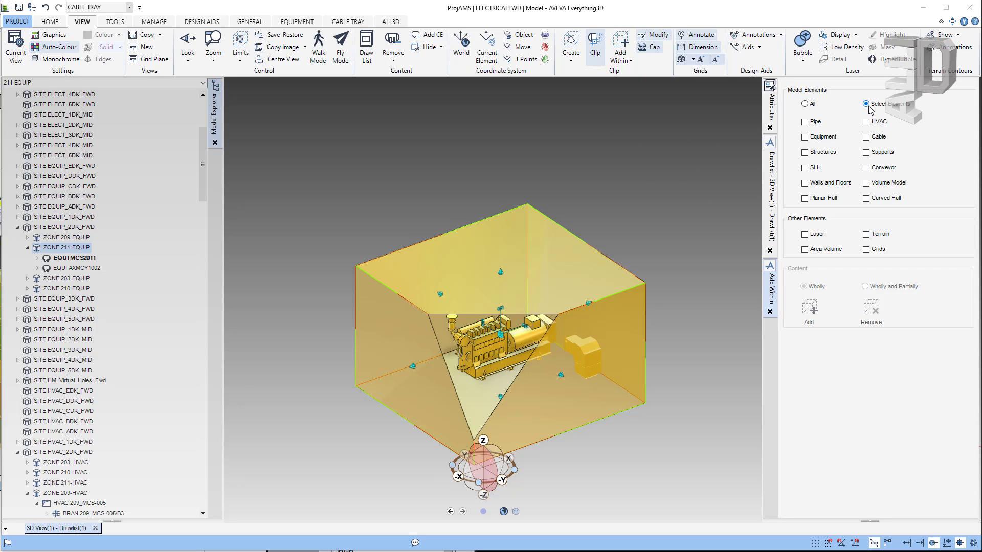
{"action": "left_click", "coordinate": [805, 105]}
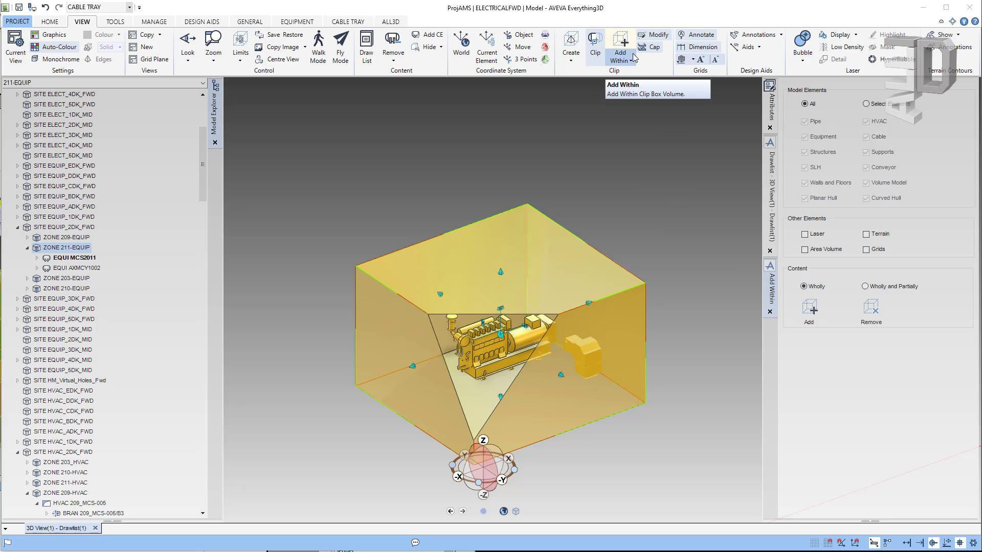
{"action": "left_click", "coordinate": [571, 61]}
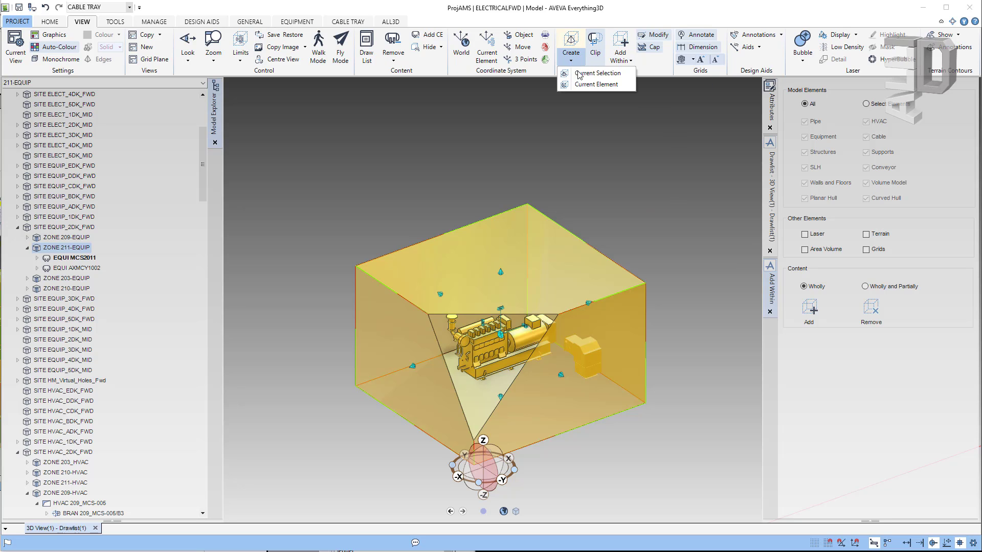
Step: Fit the clip box to the generator, add everything wholly within it, and inspect the surrounding platforms and pipework
{"action": "left_click", "coordinate": [584, 81]}
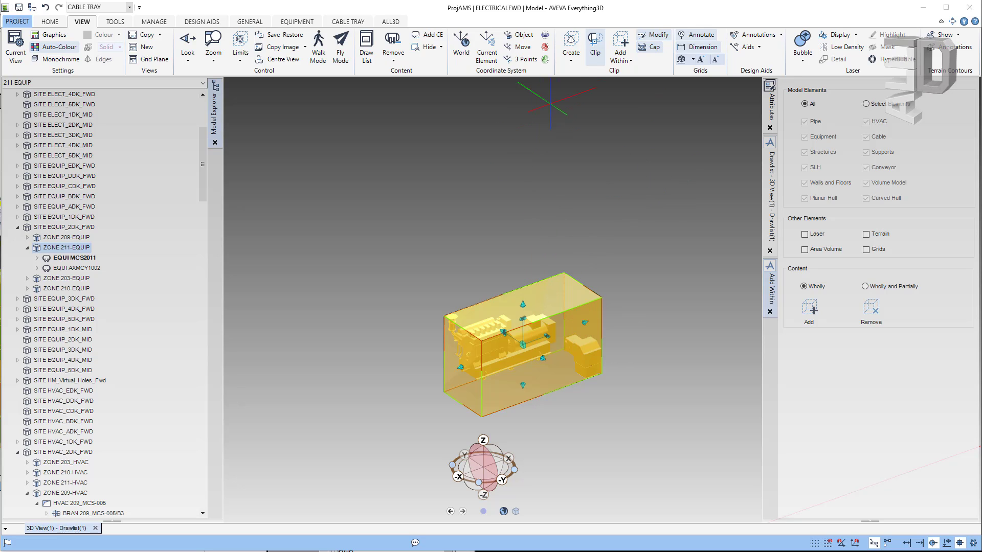
{"action": "left_click", "coordinate": [621, 45]}
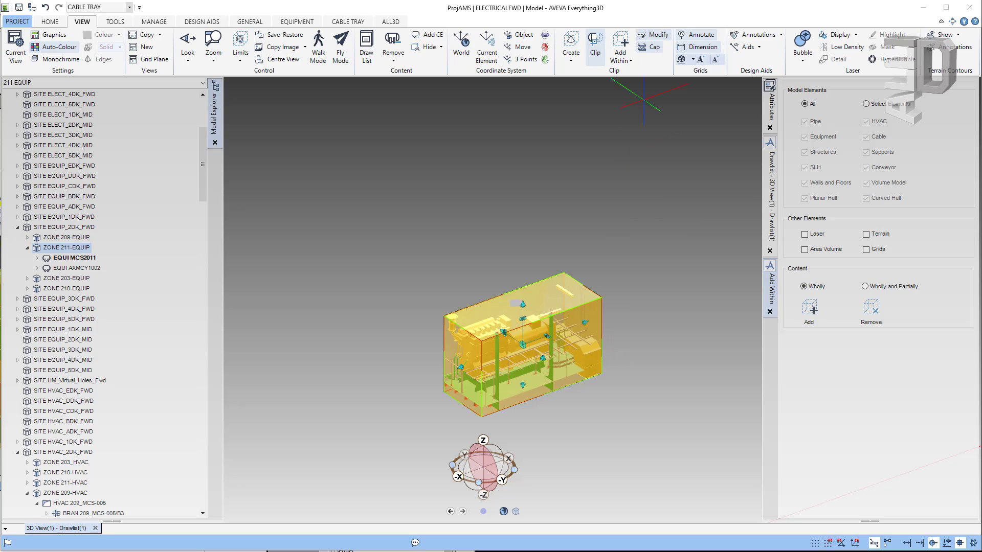
{"action": "left_click", "coordinate": [666, 37]}
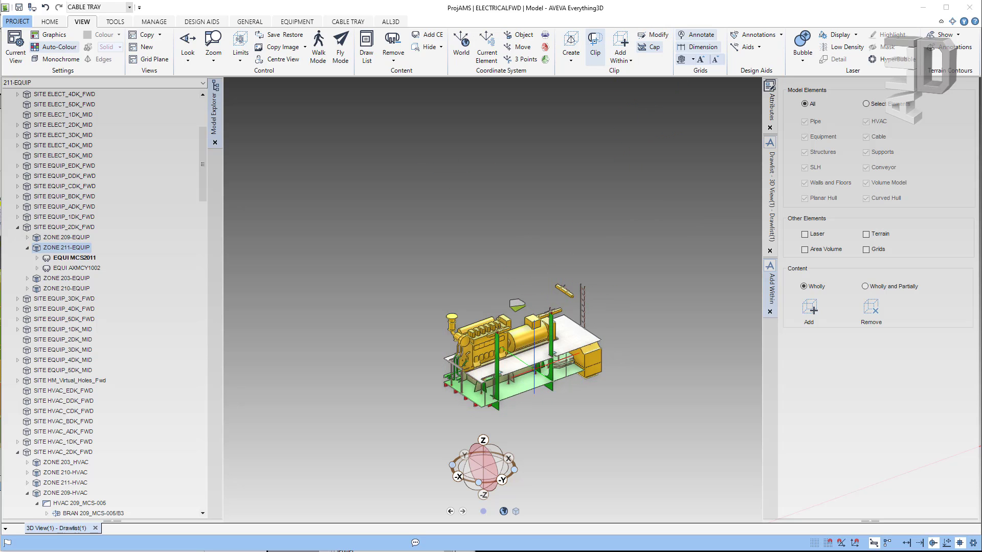
{"action": "scroll", "coordinate": [519, 336], "scroll_direction": "up", "scroll_amount": 5}
{"action": "middle_click_drag", "start_coordinate": [518, 336], "coordinate": [493, 279]}
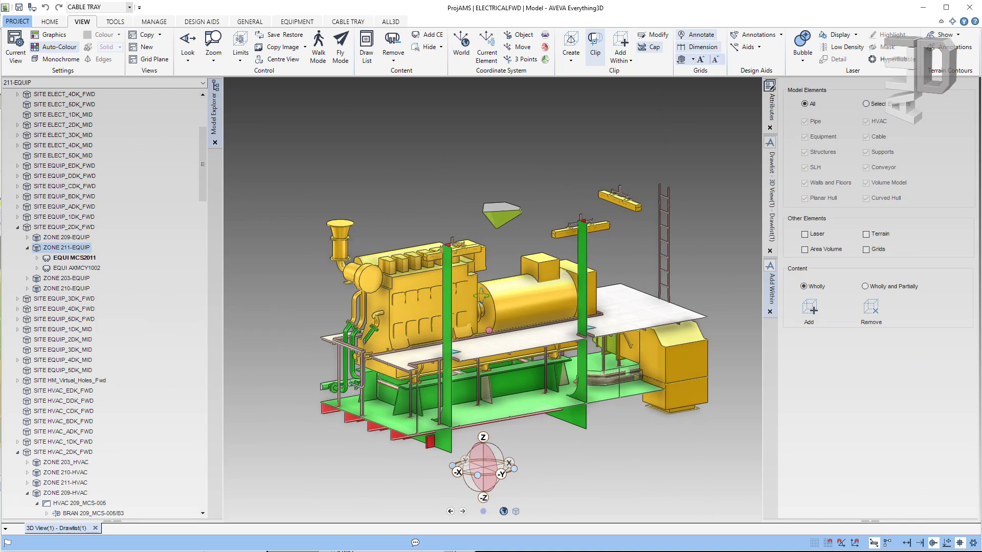
{"action": "scroll", "coordinate": [373, 271], "scroll_direction": "down", "scroll_amount": 3}
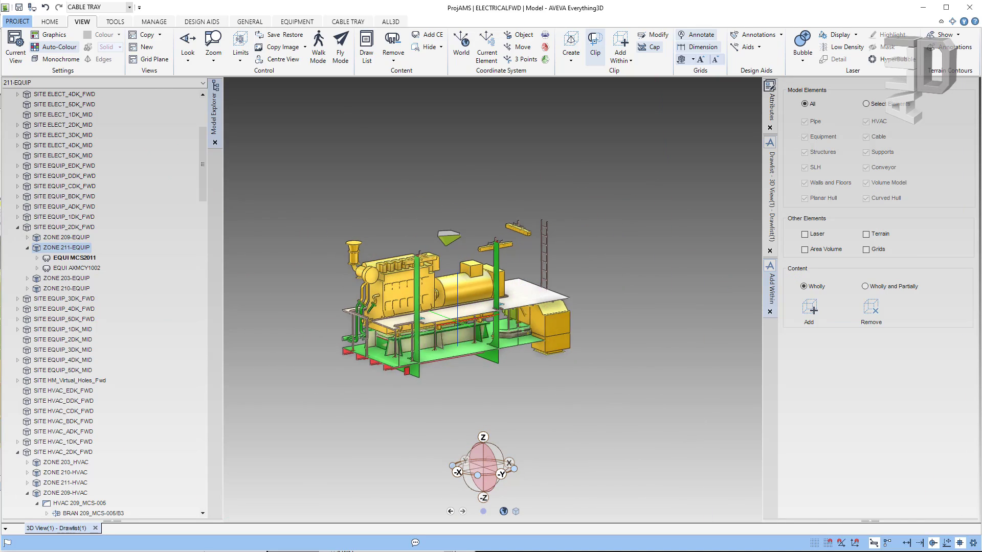
{"action": "scroll", "coordinate": [466, 332], "scroll_direction": "up", "scroll_amount": 3}
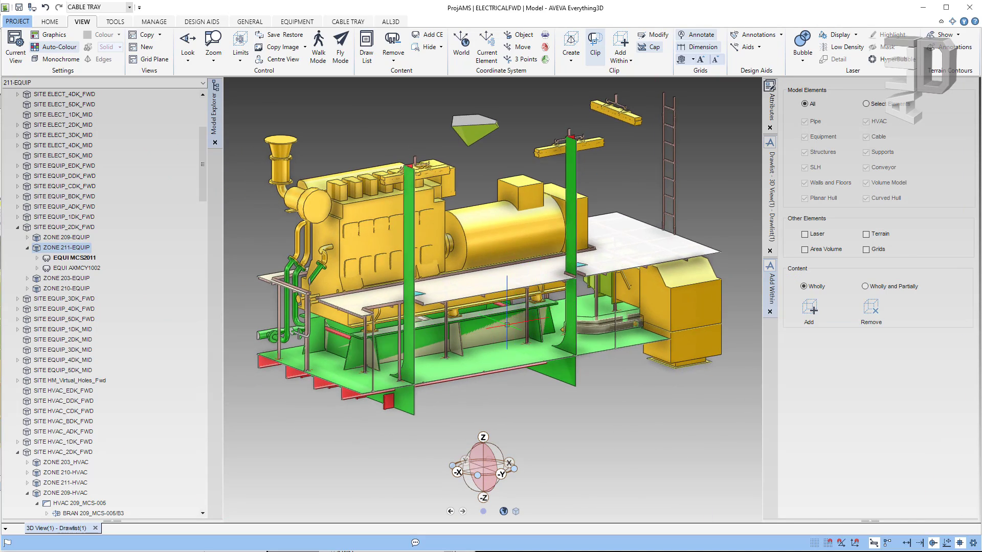
{"action": "middle_click_drag", "start_coordinate": [494, 329], "coordinate": [540, 331]}
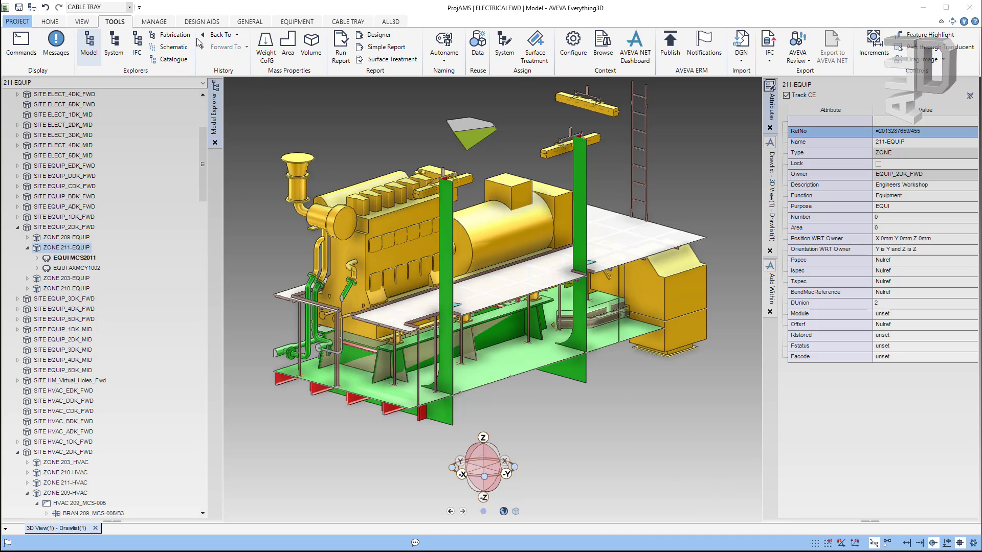
Step: Query the attributes of zone 211-EQUIP with q att in the Command Window
{"action": "left_click", "coordinate": [26, 46]}
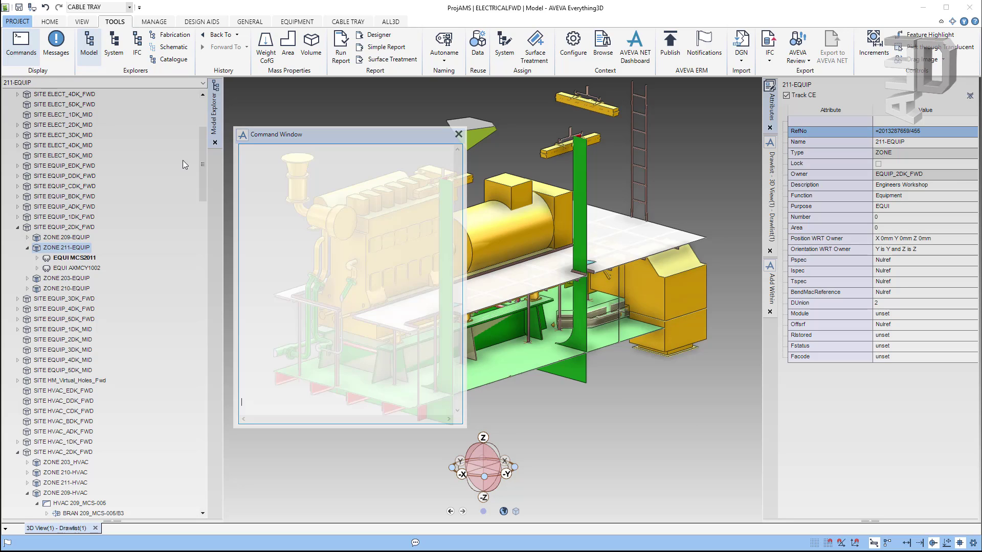
{"action": "left_click", "coordinate": [288, 181]}
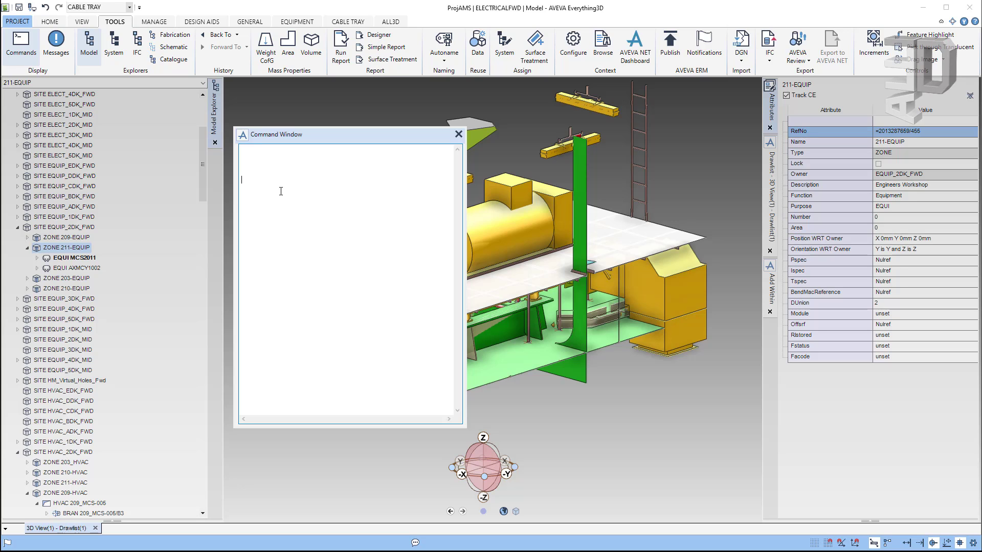
{"action": "type", "text": "q att"}
{"action": "key", "text": "Return"}
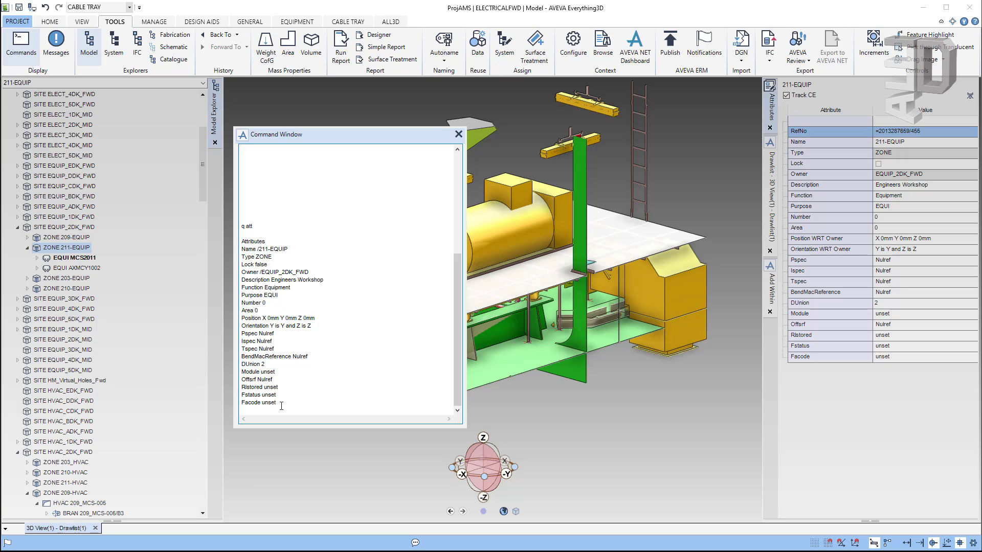
Step: Move up to owner EQUIP_2DK_FWD with end, return to 211-EQUIP, then open command help
{"action": "type", "text": "end"}
{"action": "key", "text": "Return"}
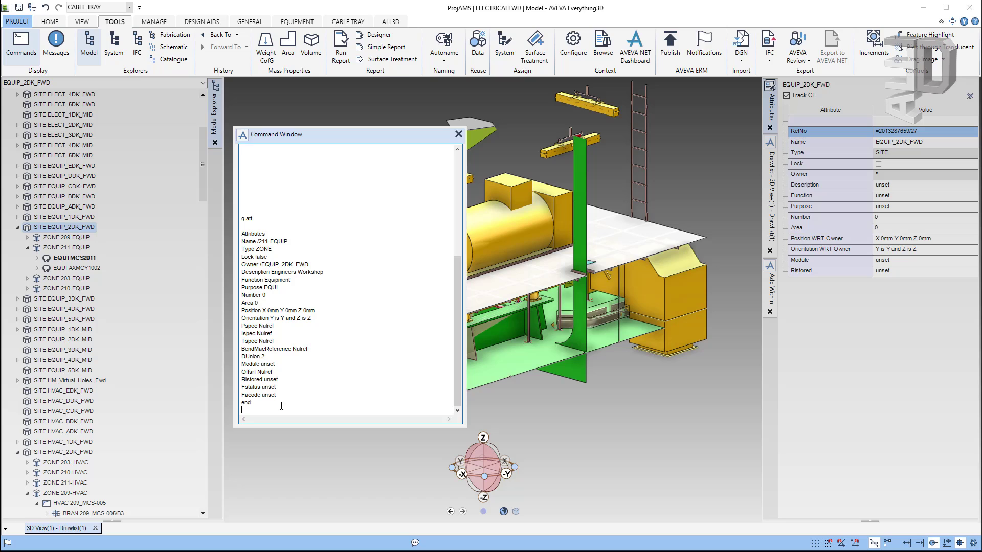
{"action": "type", "text": "2"}
{"action": "key", "text": "Return"}
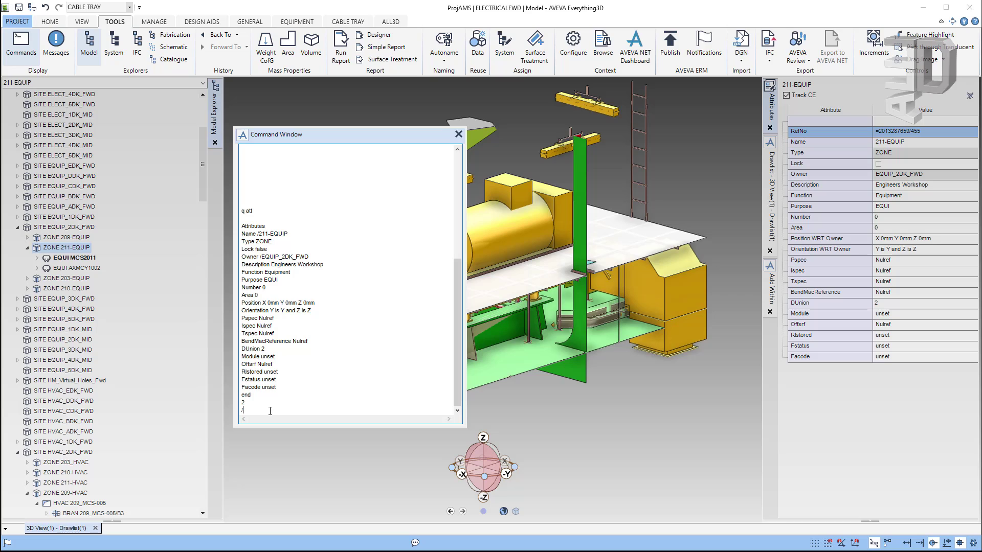
{"action": "type", "text": "211-EQUIP"}
{"action": "key", "text": "Return"}
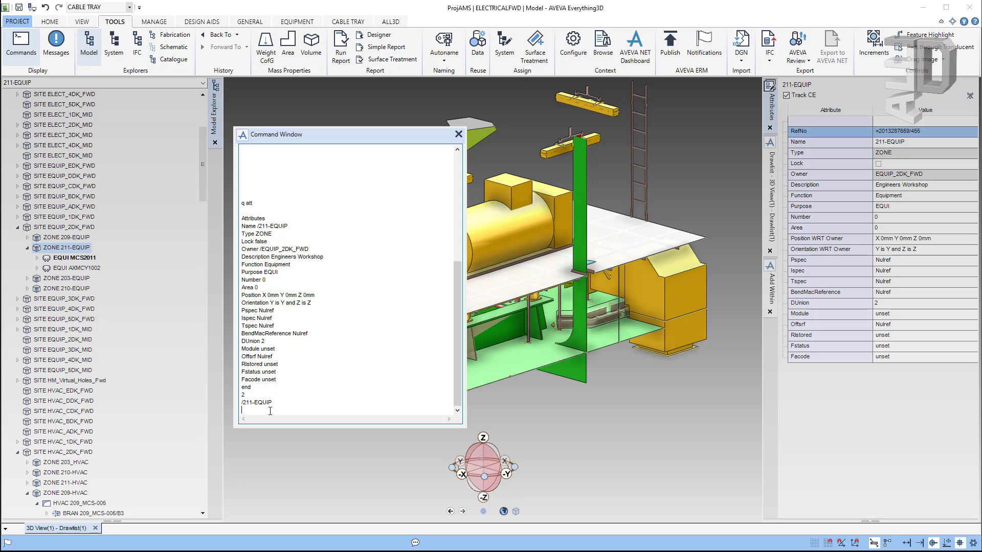
{"action": "key", "text": "ctrl+z"}
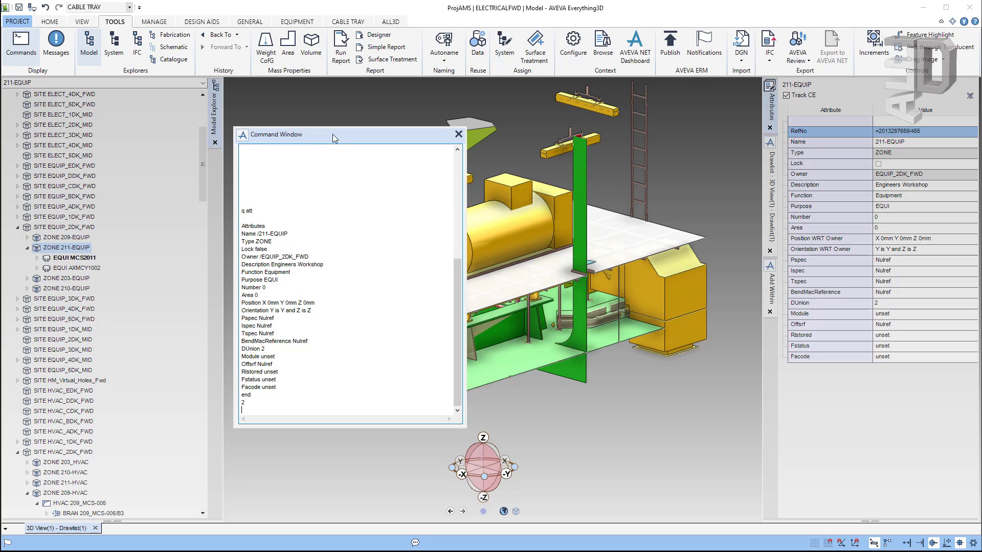
{"action": "key", "text": "F1"}
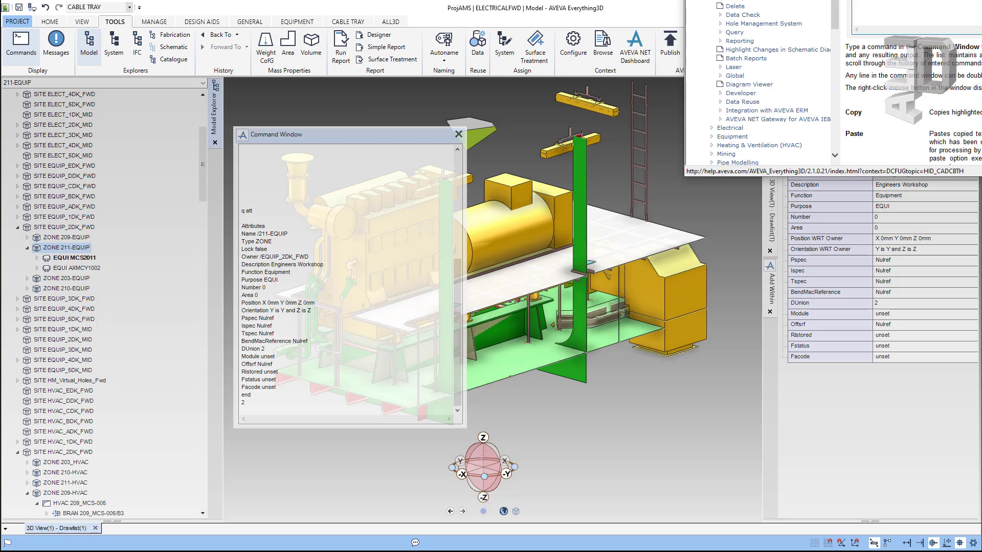
Step: Bring the Help Viewer back onto the screen showing the command-window topic
{"action": "left_click_drag", "start_coordinate": [848, 0], "coordinate": [444, 70]}
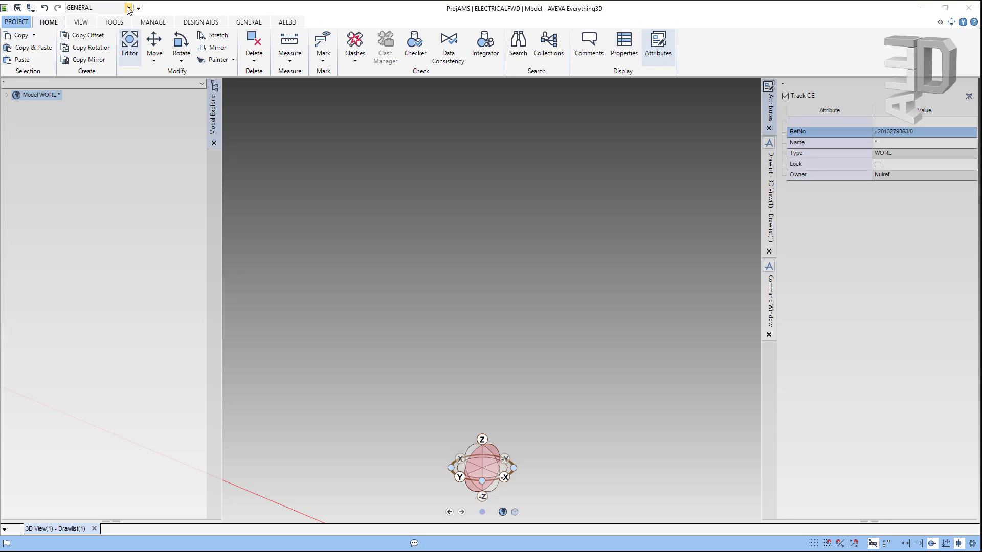
Step: Switch the discipline through Equipment, Piping and HVAC, ending on Structures
{"action": "left_click", "coordinate": [129, 8]}
{"action": "left_click", "coordinate": [80, 31]}
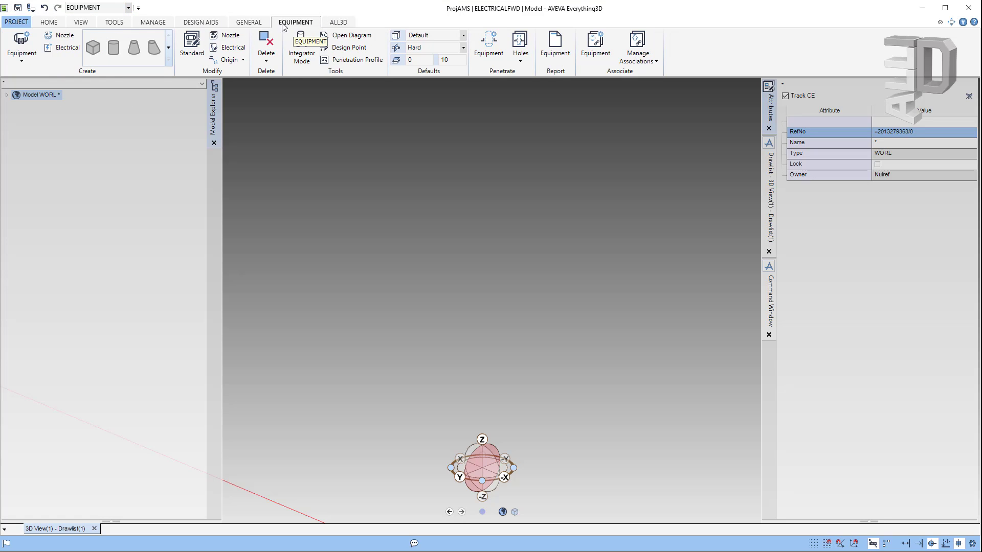
{"action": "left_click", "coordinate": [129, 8]}
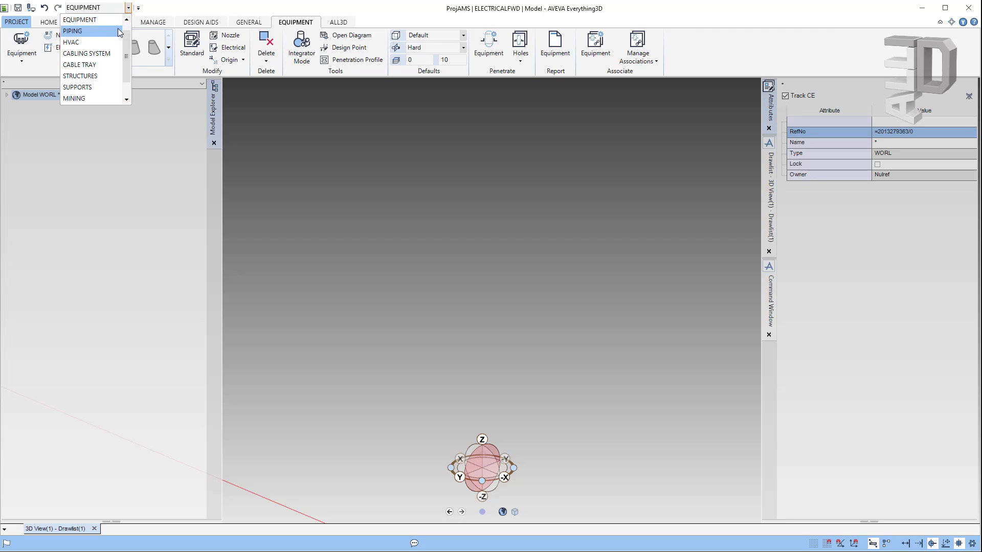
{"action": "left_click", "coordinate": [119, 31]}
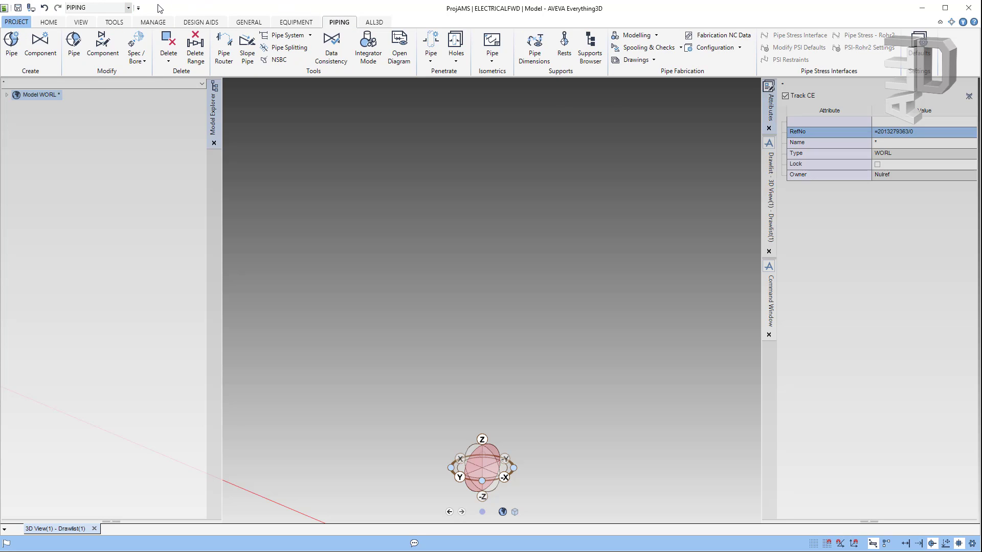
{"action": "left_click", "coordinate": [128, 7]}
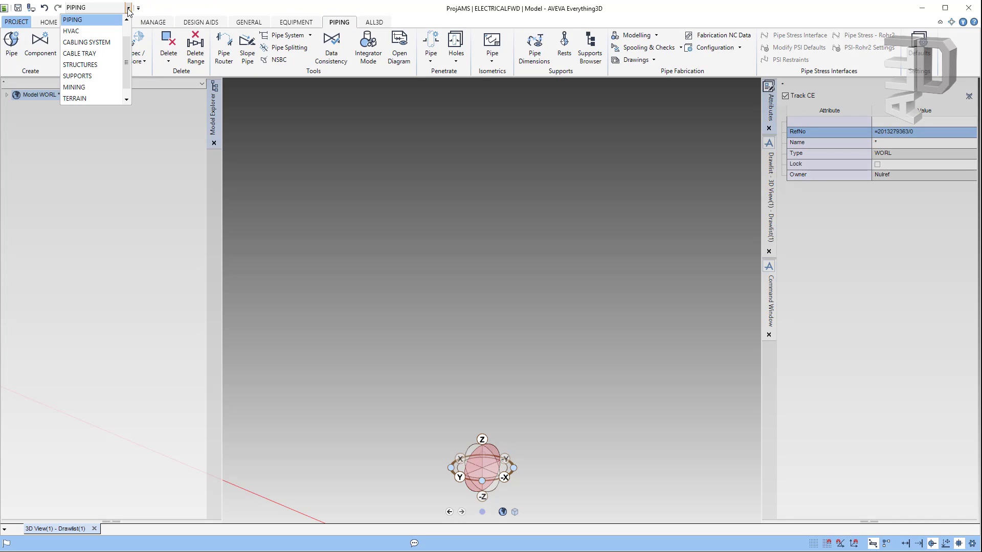
{"action": "left_click", "coordinate": [109, 33]}
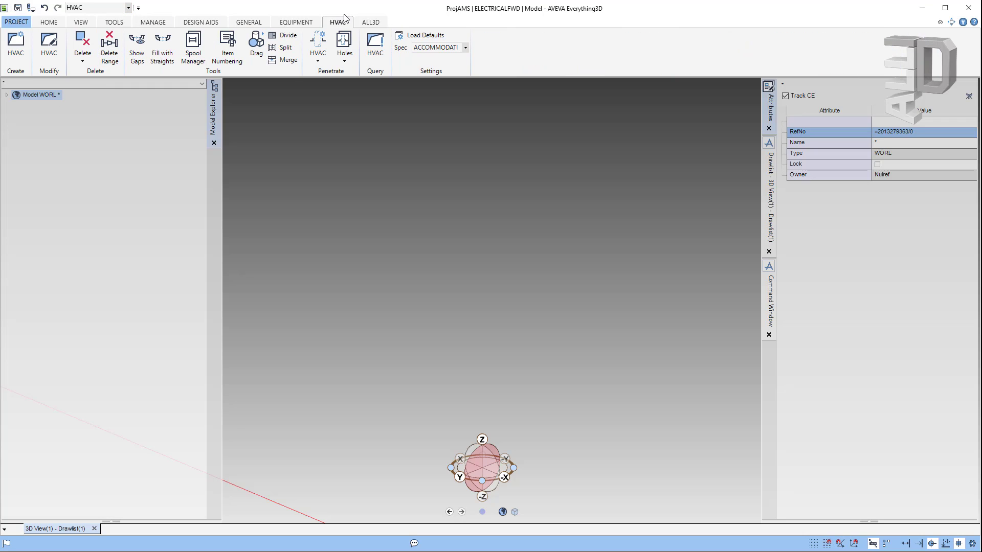
{"action": "left_click", "coordinate": [128, 8]}
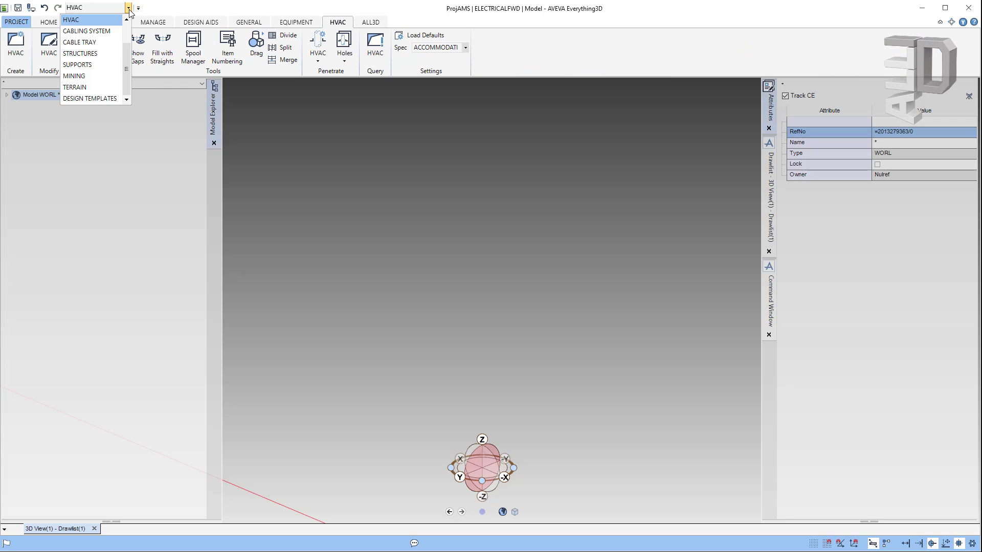
{"action": "left_click", "coordinate": [111, 54]}
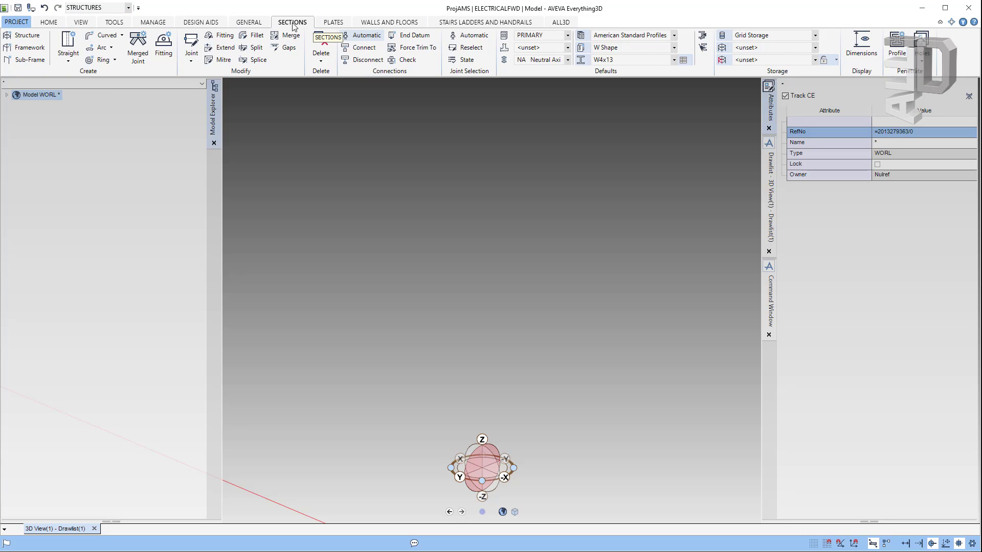
Step: Browse the Structures Plates, Walls and Floors, and Stairs, Ladders and Handrails toolsets
{"action": "left_click", "coordinate": [332, 23]}
{"action": "left_click", "coordinate": [388, 23]}
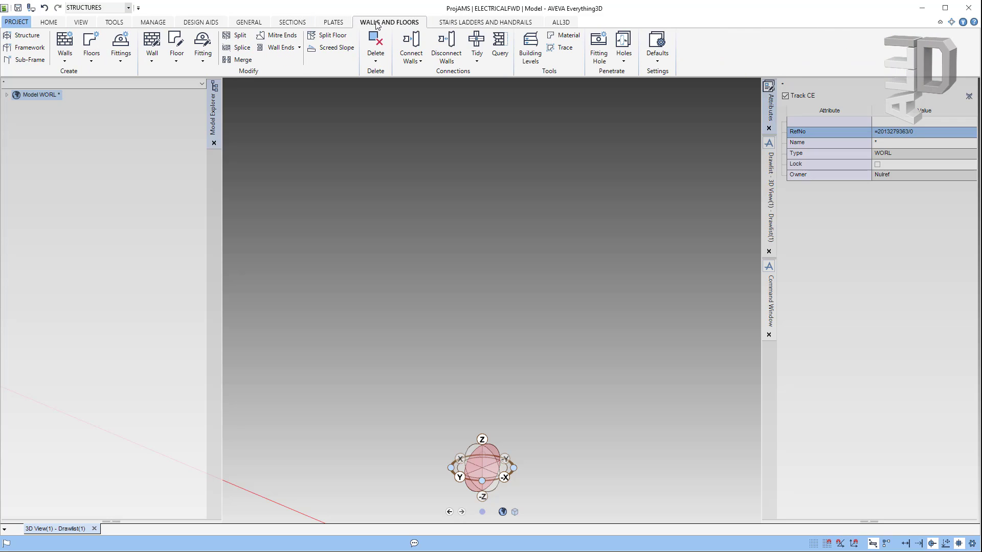
{"action": "left_click", "coordinate": [446, 24]}
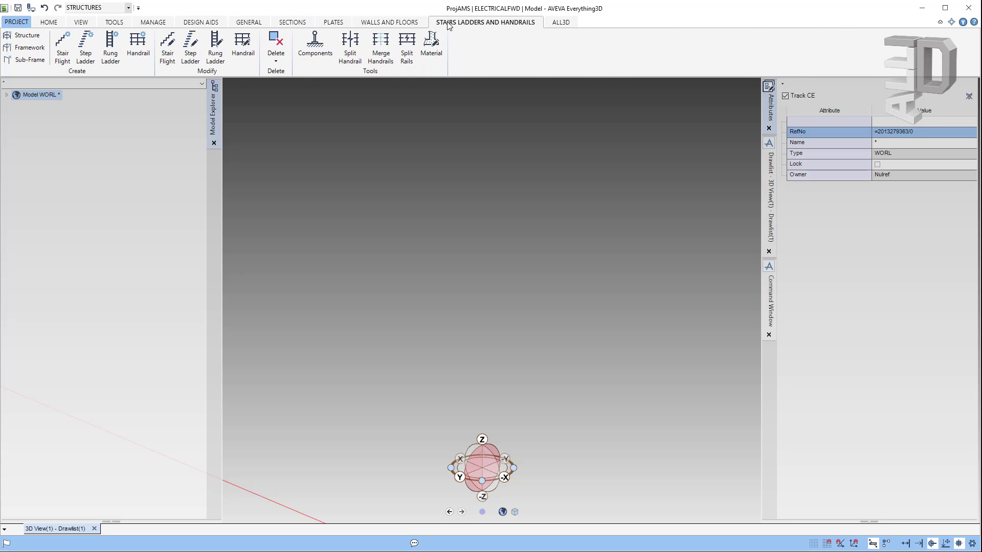
{"action": "left_click", "coordinate": [128, 8]}
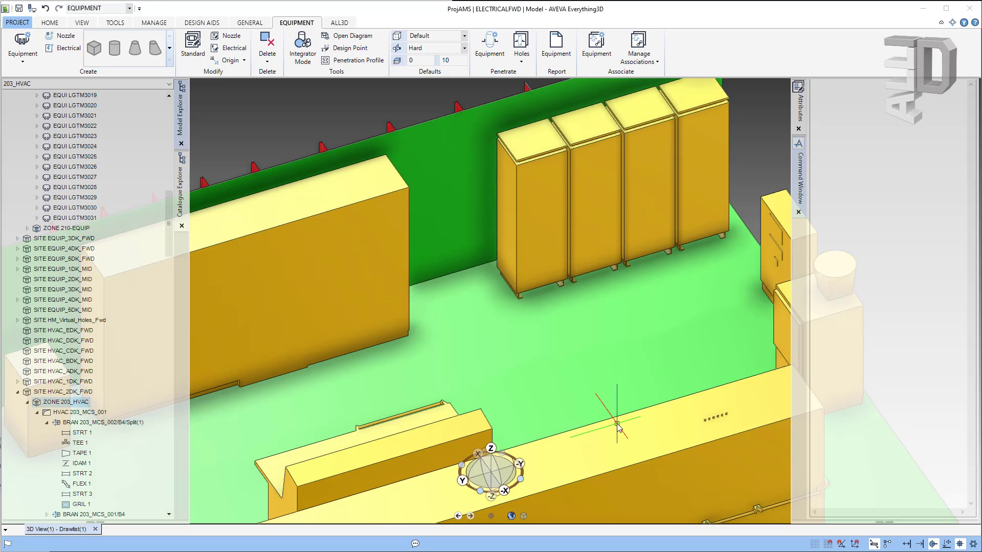
Step: Scroll the Model Explorer and make ZONE 203-EQUIP the current element
{"action": "left_click_drag", "start_coordinate": [169, 225], "coordinate": [169, 166]}
{"action": "left_click", "coordinate": [51, 228]}
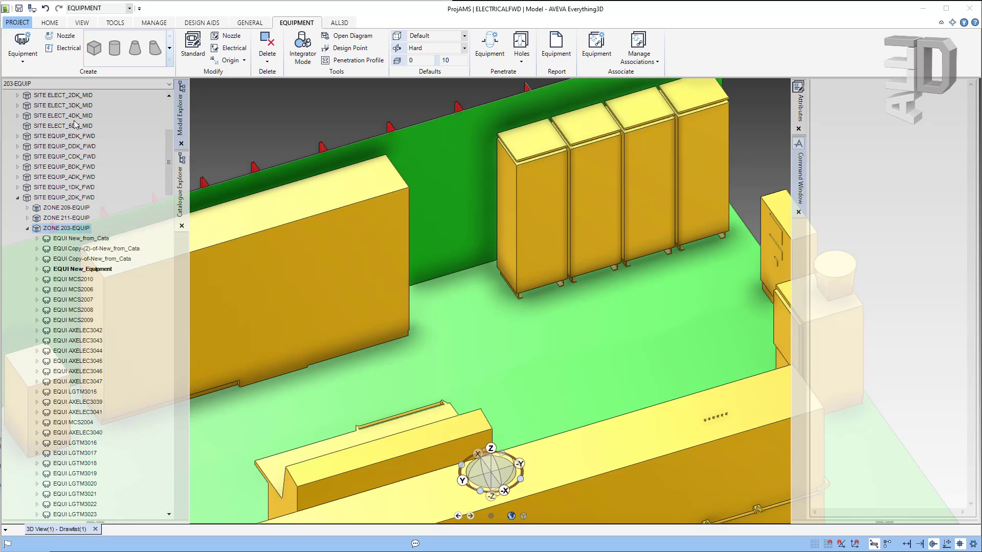
Step: Create equipment Create_New in 203-EQUIP, positioned at a picked point on the green deck
{"action": "left_click", "coordinate": [25, 61]}
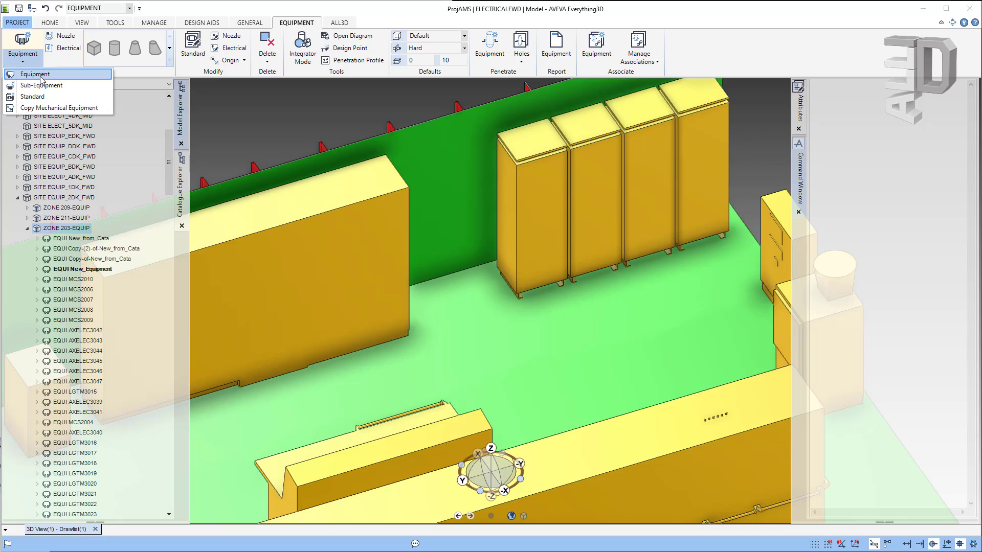
{"action": "left_click", "coordinate": [40, 77]}
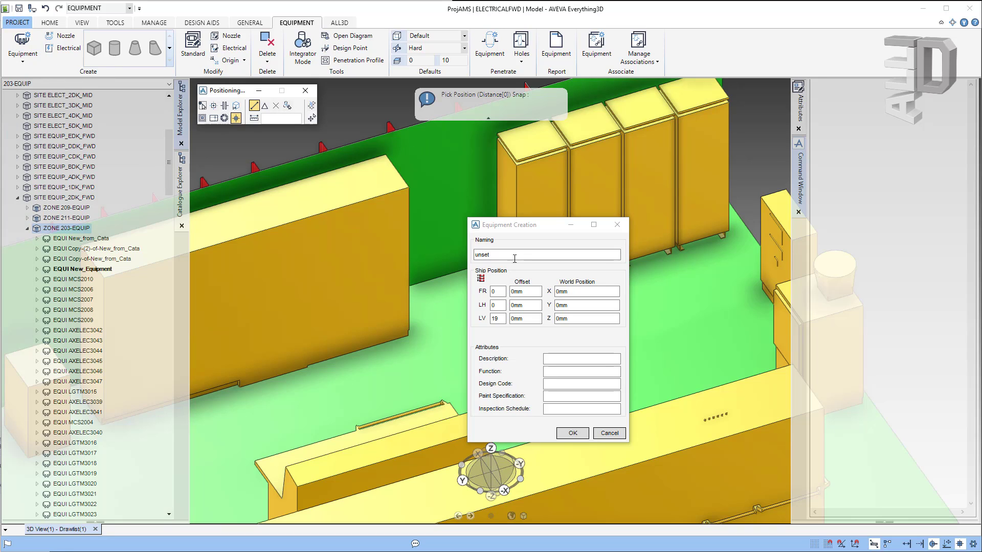
{"action": "double_click", "coordinate": [509, 253]}
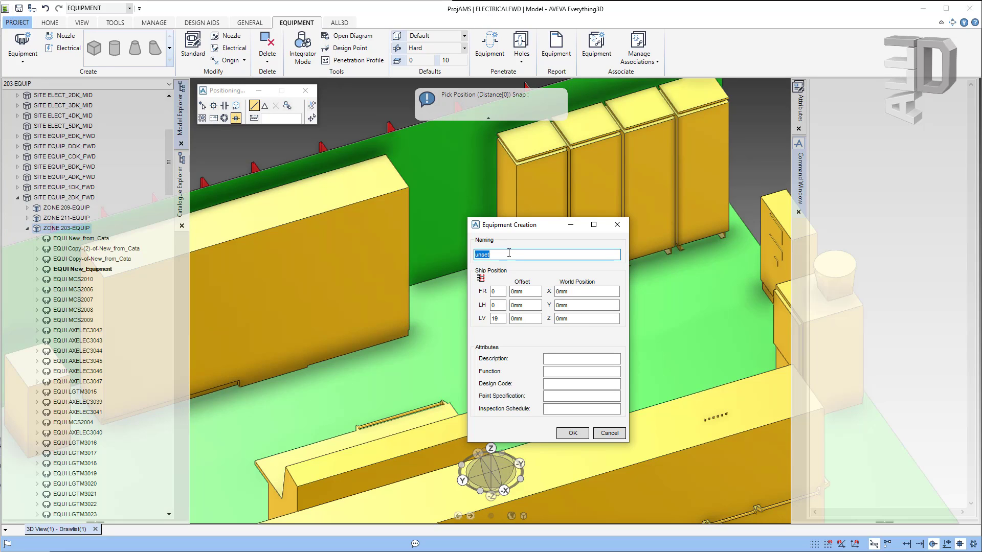
{"action": "type", "text": "Create_New"}
{"action": "left_click", "coordinate": [237, 106]}
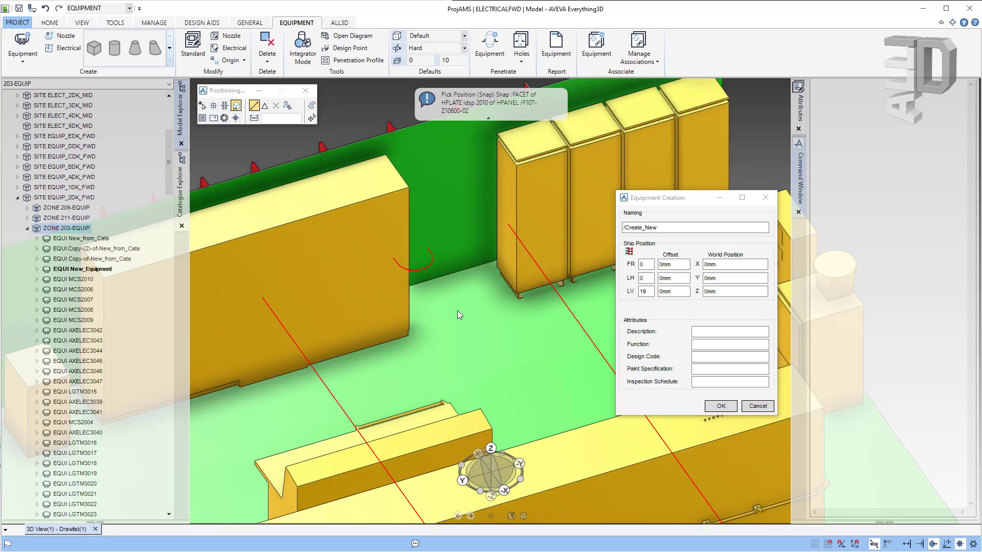
{"action": "left_click", "coordinate": [457, 312]}
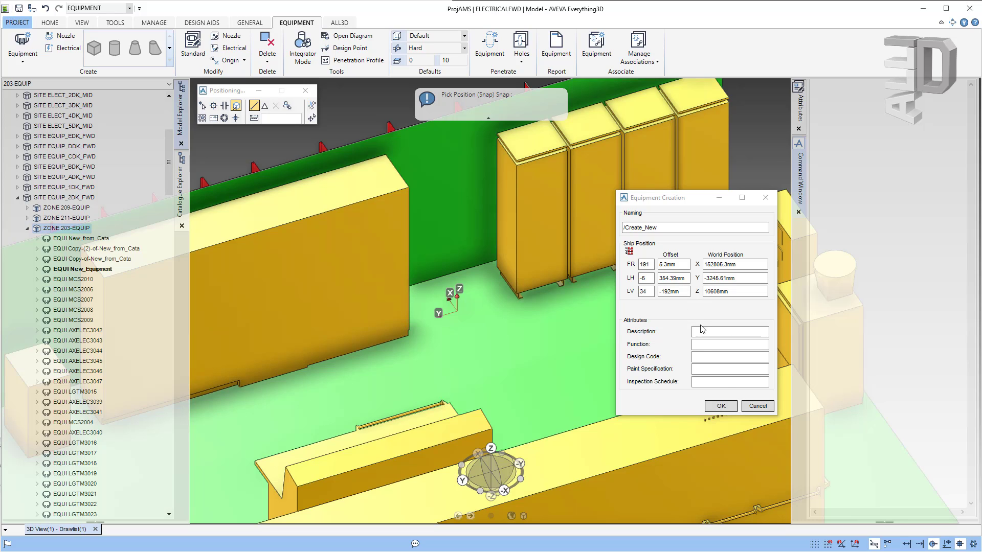
{"action": "left_click", "coordinate": [721, 408]}
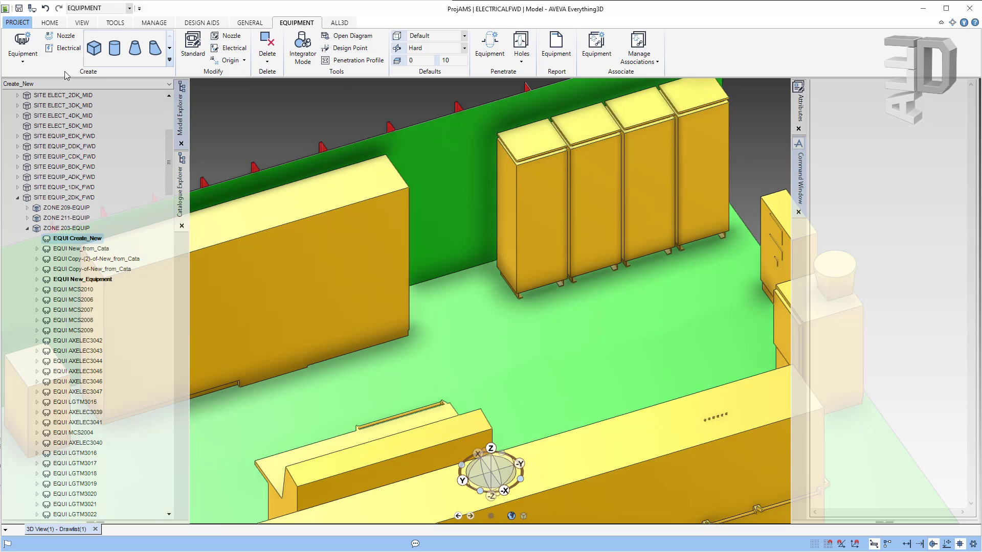
Step: Add a box primitive to Create_New from two picked deck corners and a picked height
{"action": "left_click", "coordinate": [94, 49]}
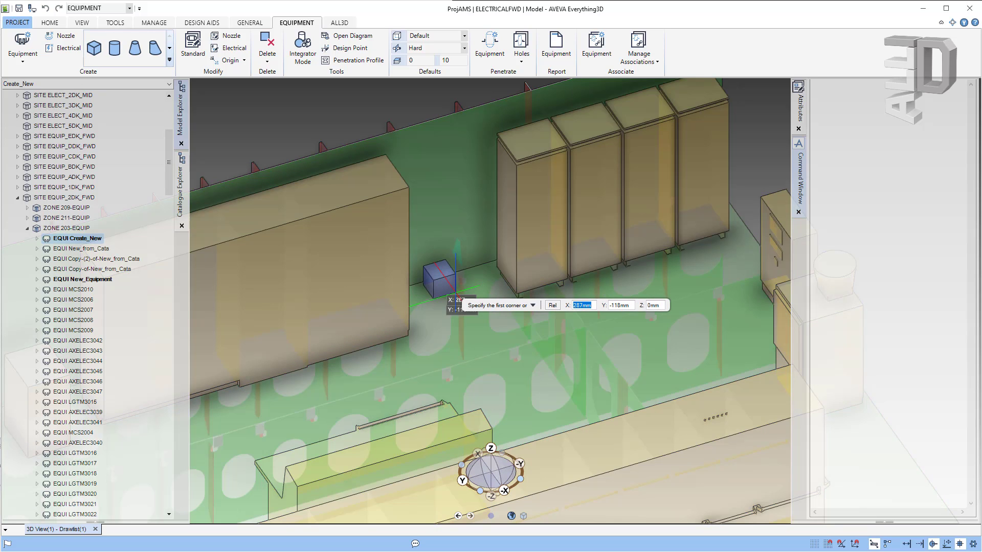
{"action": "left_click", "coordinate": [480, 311]}
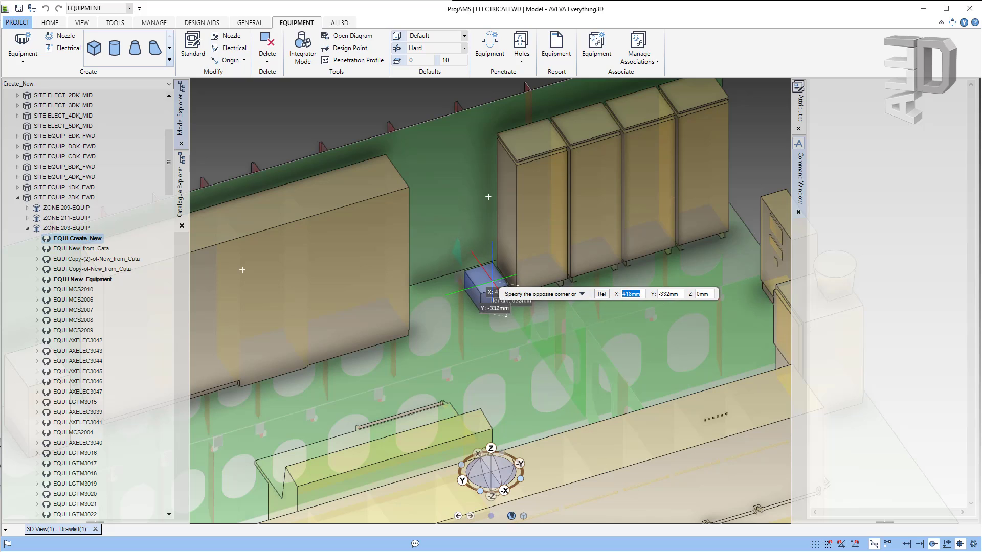
{"action": "left_click", "coordinate": [493, 282]}
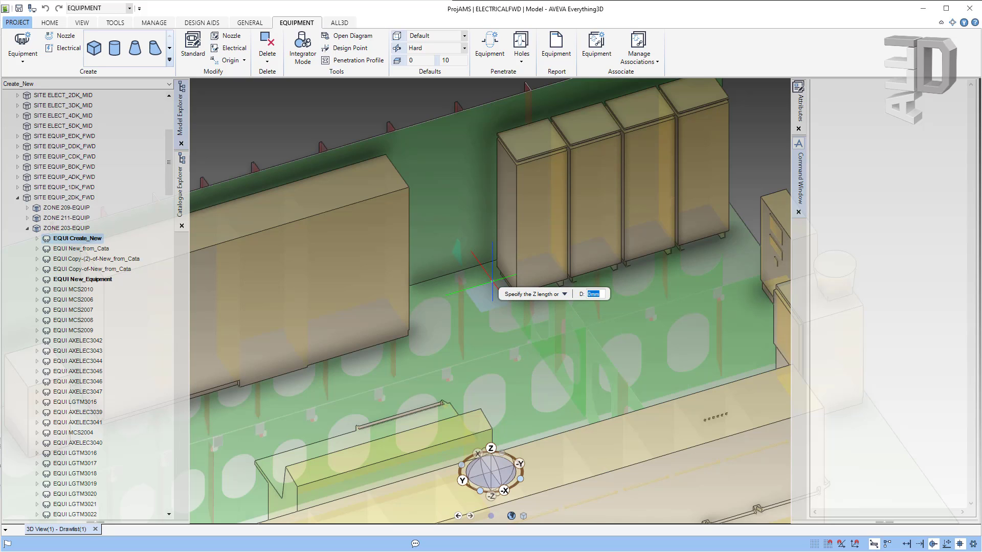
{"action": "left_click", "coordinate": [701, 199]}
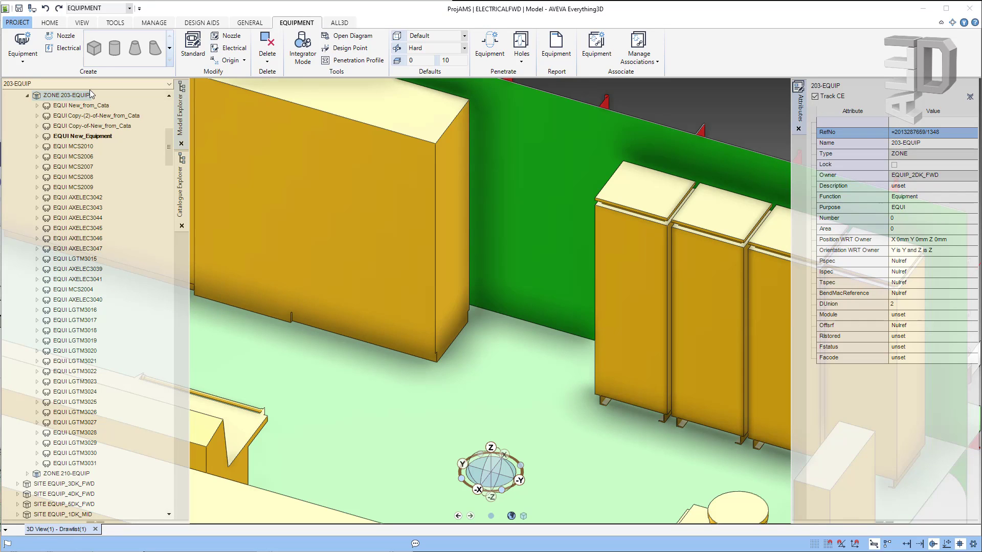
Step: From the /Project_Equipment_TABGRO catalogue, choose Electrical Starters Panels DB's and Cabinets, then Generator-Control-Cabinet-002
{"action": "left_click", "coordinate": [23, 60]}
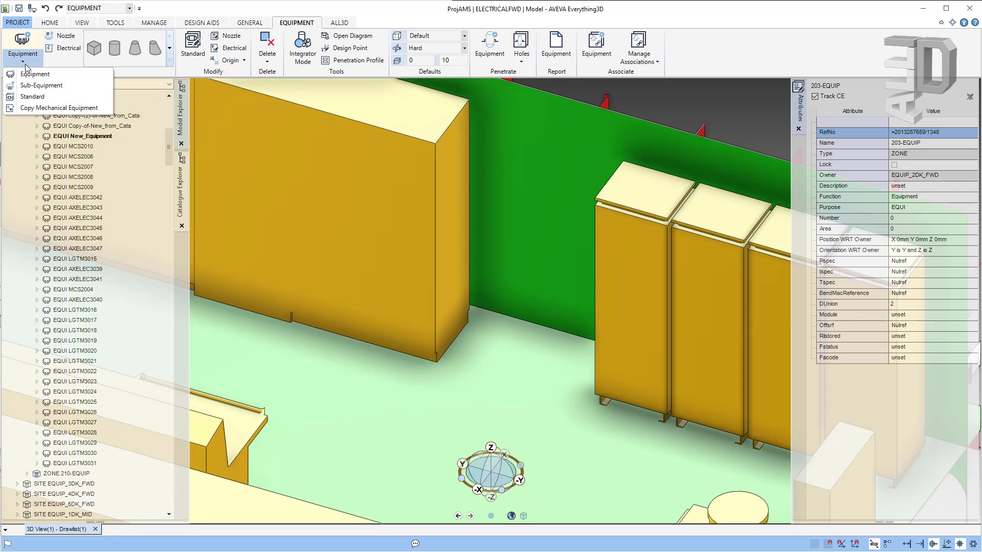
{"action": "left_click", "coordinate": [51, 96]}
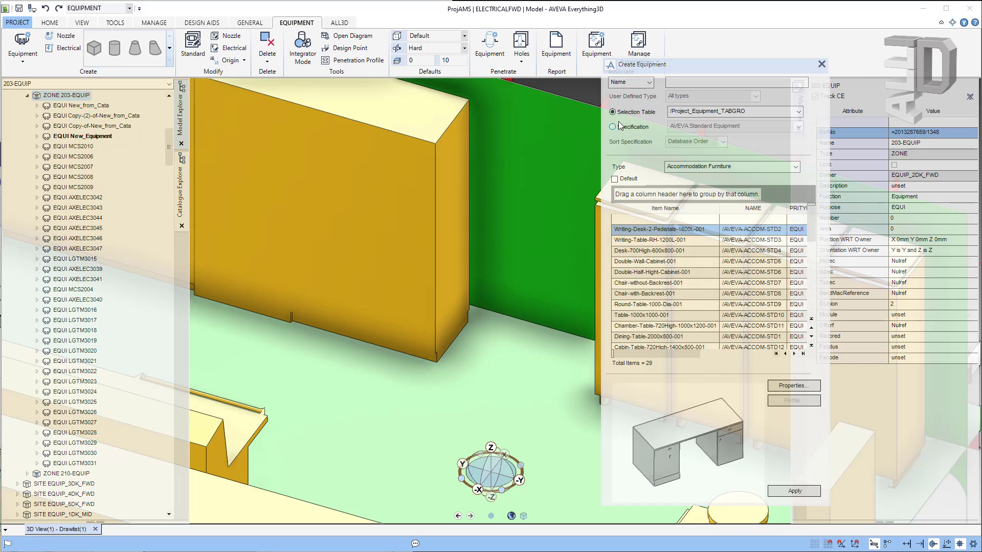
{"action": "left_click_drag", "start_coordinate": [668, 67], "coordinate": [746, 45]}
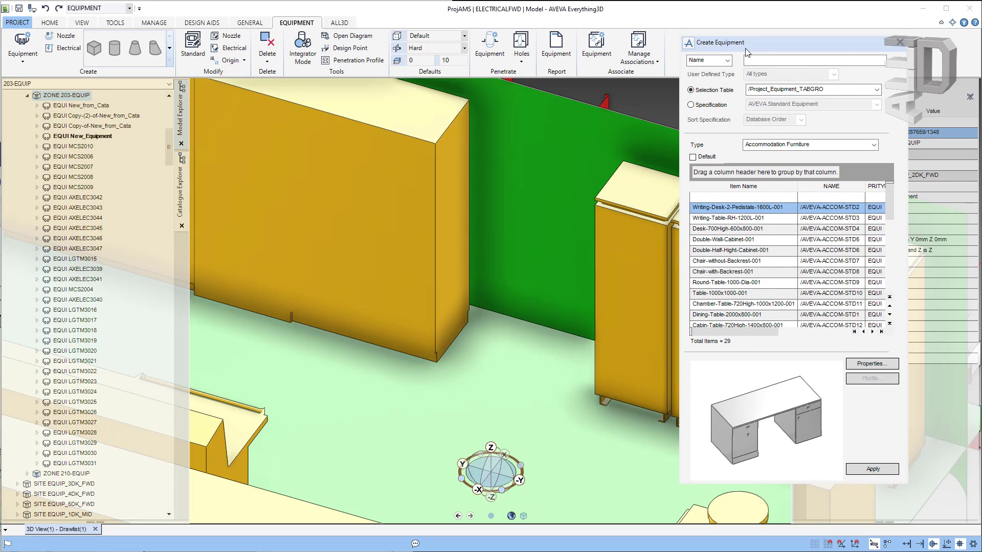
{"action": "left_click", "coordinate": [876, 90]}
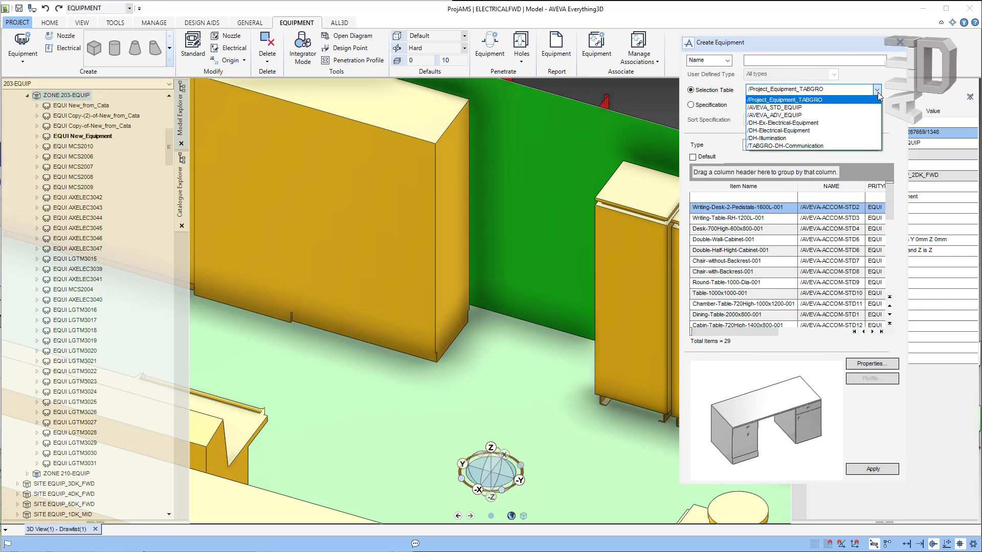
{"action": "left_click", "coordinate": [787, 100]}
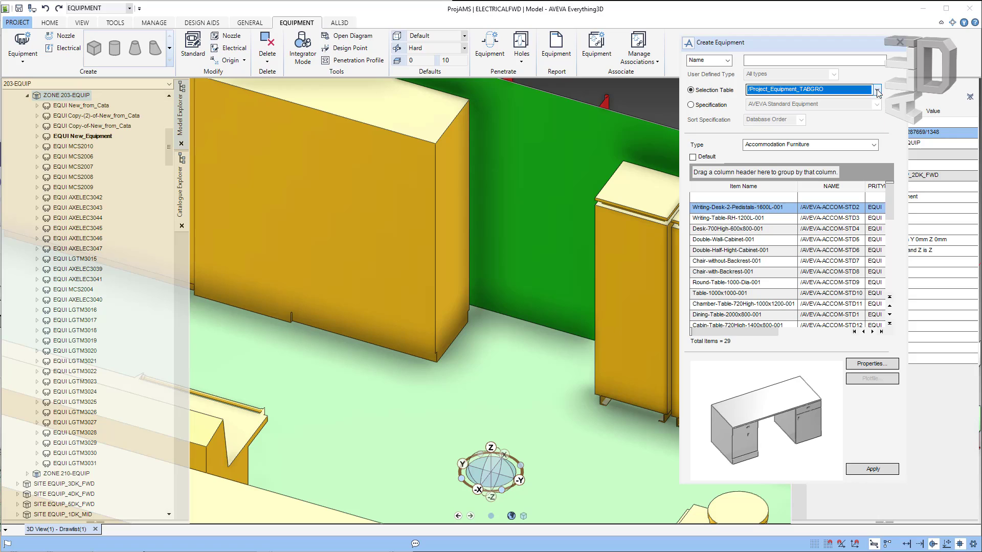
{"action": "left_click", "coordinate": [874, 145]}
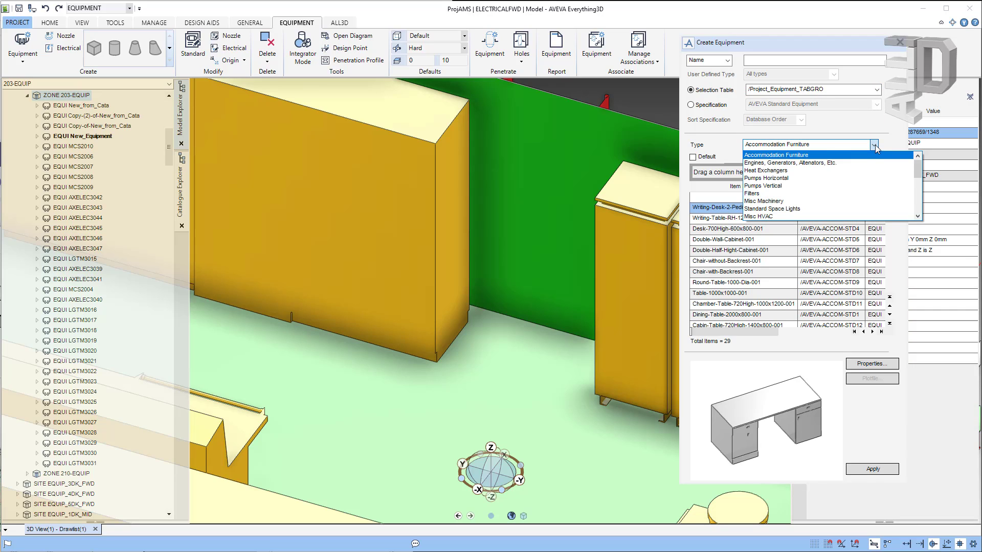
{"action": "left_click", "coordinate": [823, 163]}
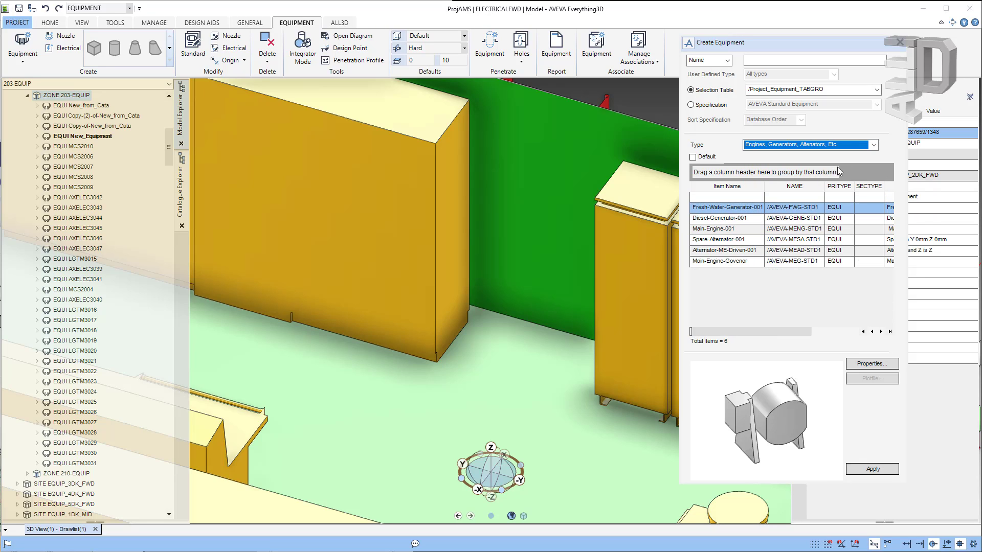
{"action": "left_click", "coordinate": [874, 145]}
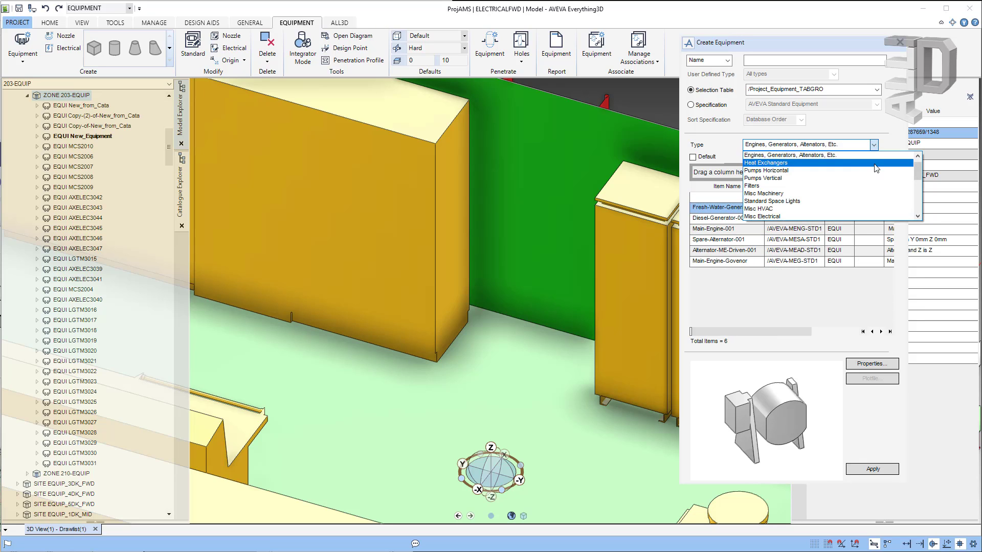
{"action": "left_click_drag", "start_coordinate": [919, 174], "coordinate": [919, 195]}
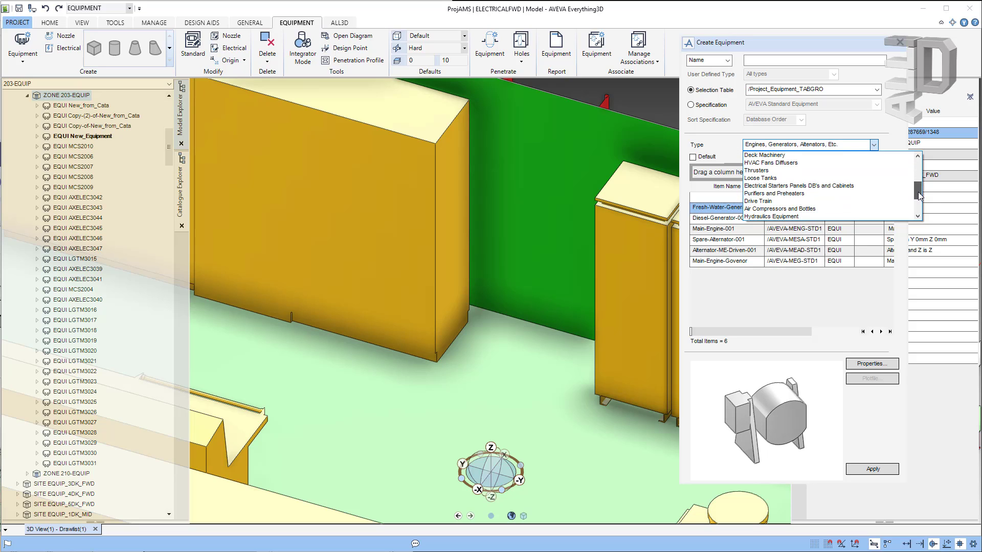
{"action": "left_click", "coordinate": [864, 192]}
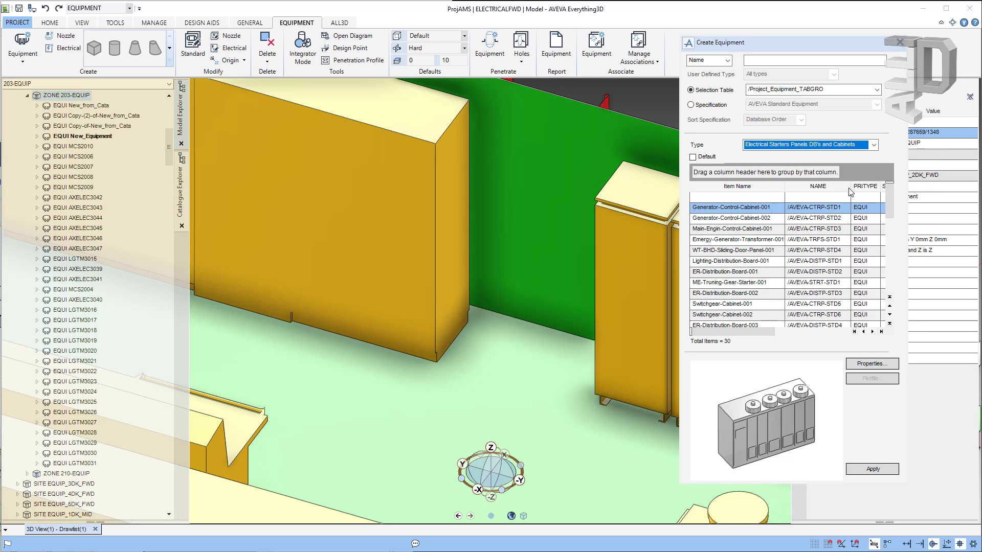
{"action": "left_click", "coordinate": [760, 220]}
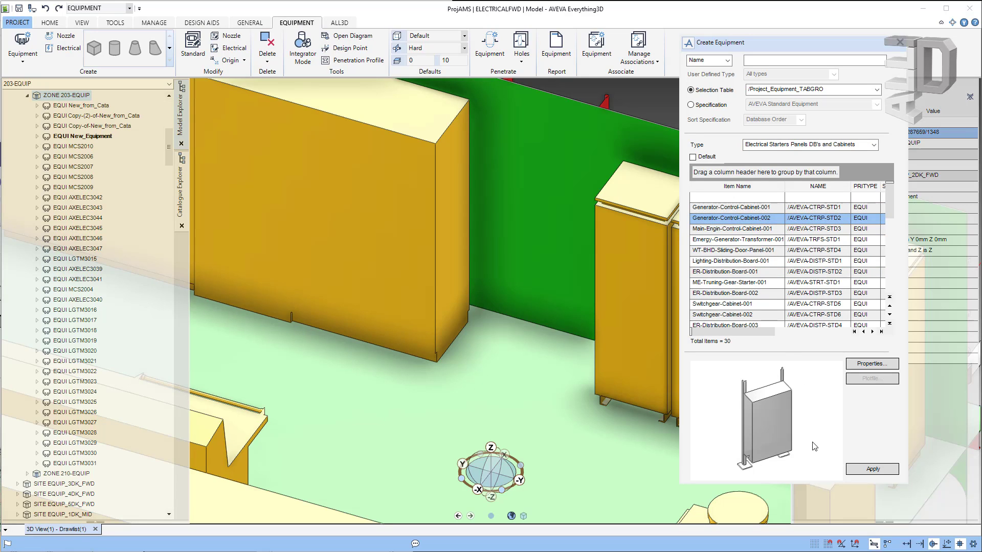
Step: Name the equipment from_Cata, create it, and place its origin in the model
{"action": "left_click", "coordinate": [764, 59]}
{"action": "type", "text": "from"}
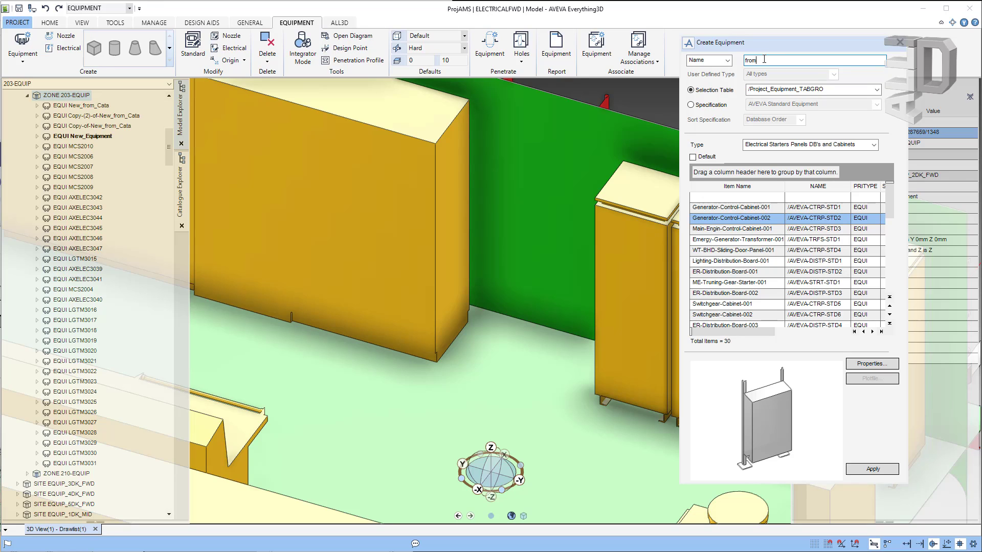
{"action": "type", "text": "_Cata"}
{"action": "left_click", "coordinate": [873, 469]}
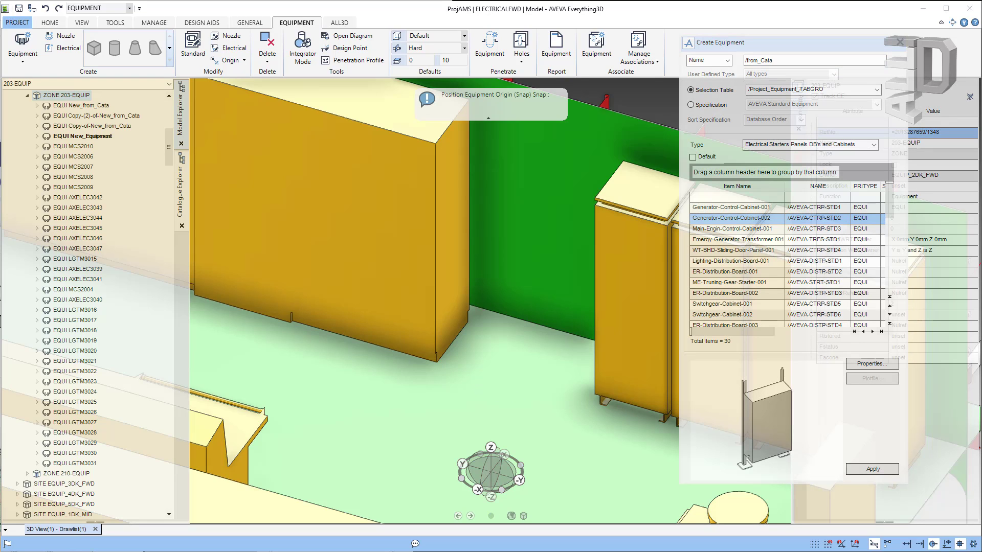
{"action": "left_click_drag", "start_coordinate": [138, 1], "coordinate": [224, 92]}
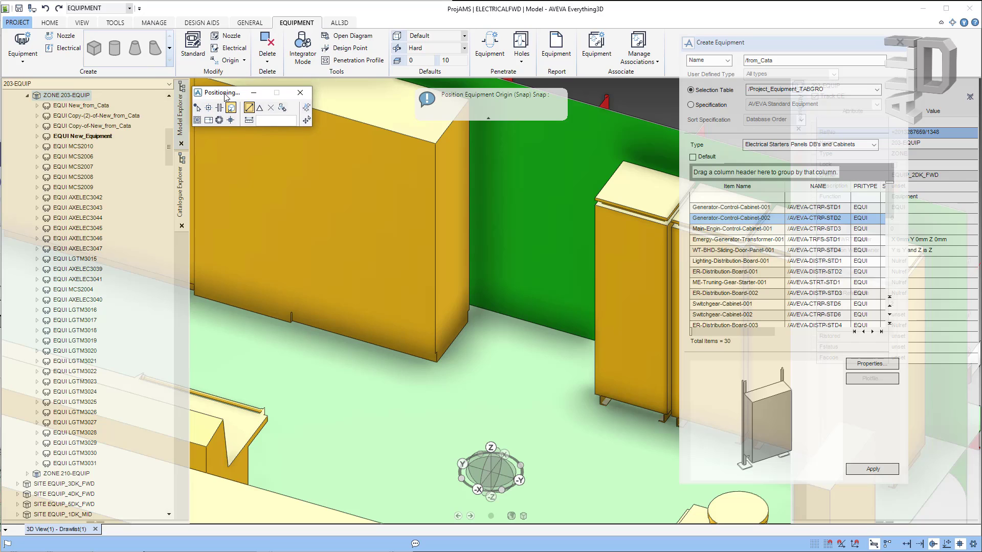
{"action": "left_click", "coordinate": [458, 393]}
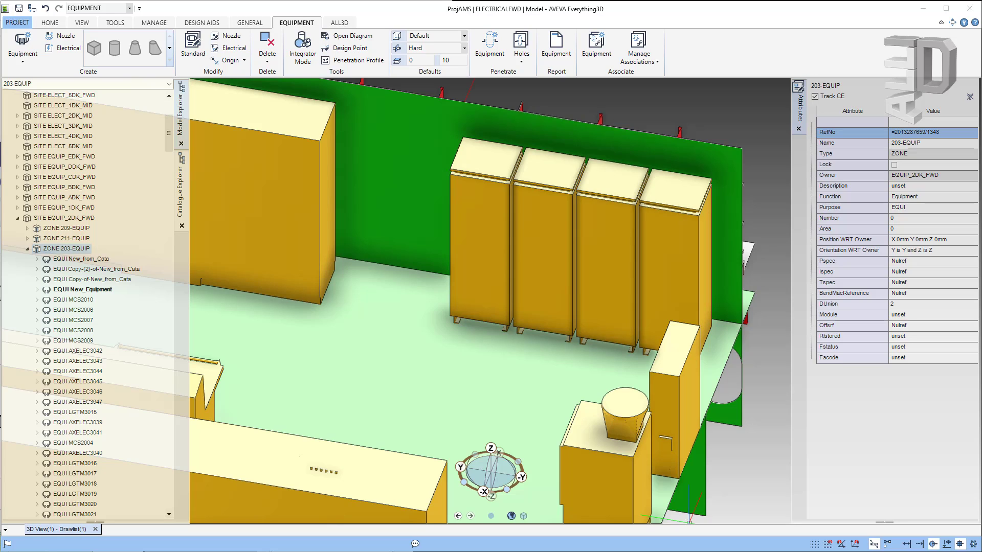
Step: Copy the Copy-(2)-of-New_from_Cata cabinet and paste it into ZONE 203-EQUIP
{"action": "left_click", "coordinate": [492, 267]}
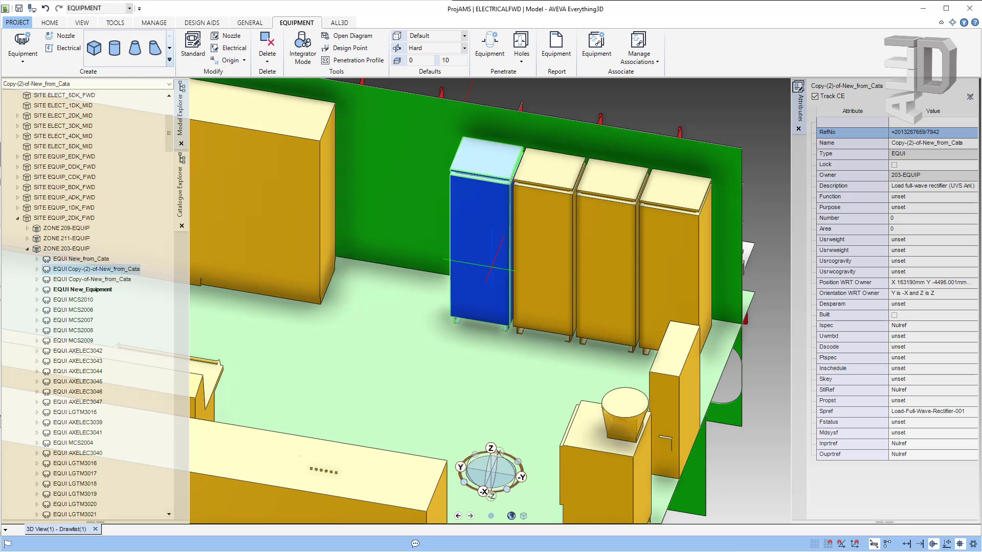
{"action": "right_click", "coordinate": [98, 272]}
{"action": "left_click", "coordinate": [158, 384]}
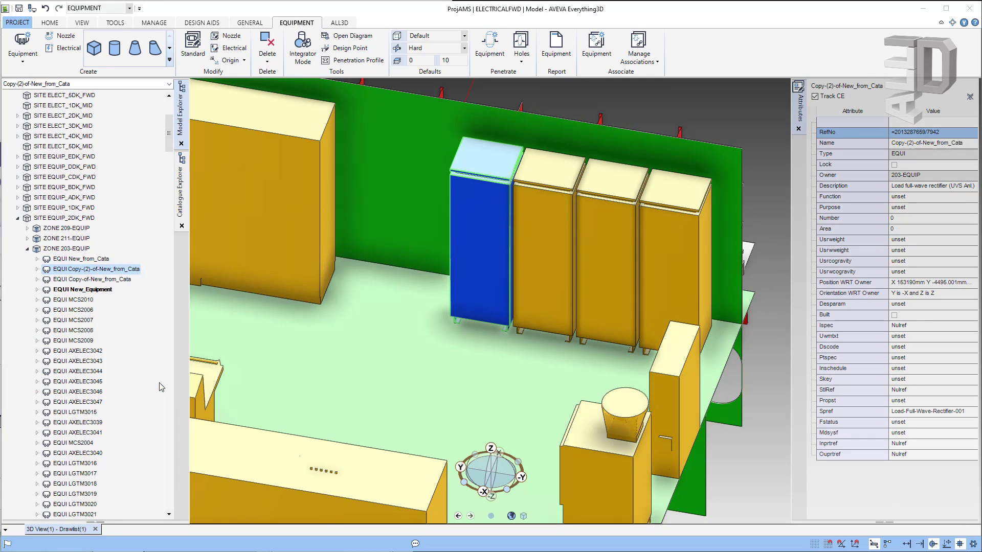
{"action": "left_click", "coordinate": [77, 249]}
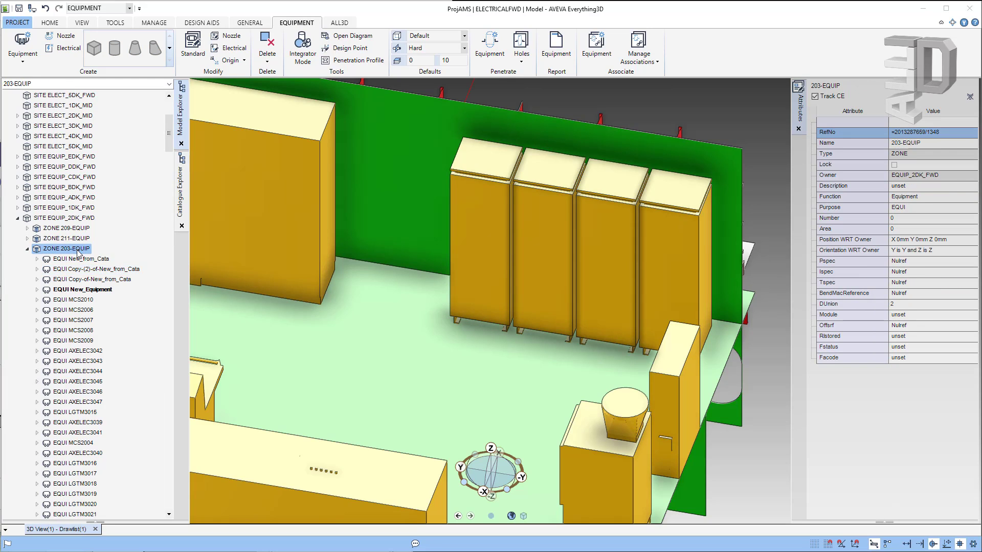
{"action": "right_click", "coordinate": [78, 249]}
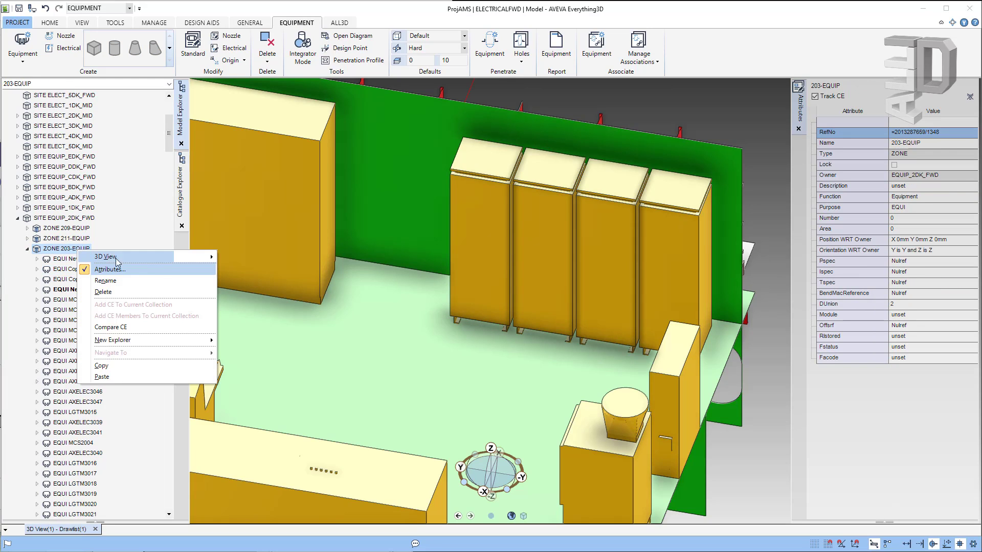
{"action": "left_click", "coordinate": [121, 377]}
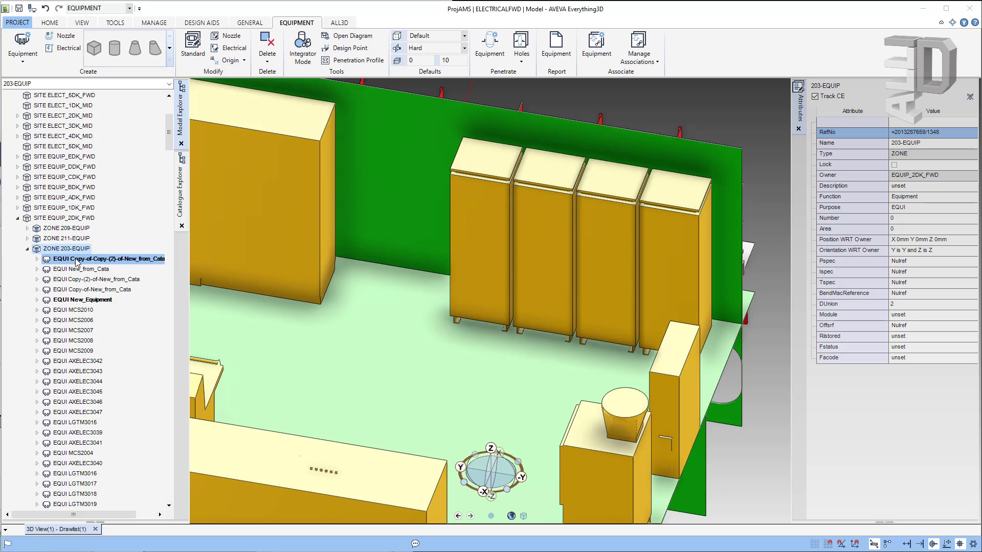
Step: Move the pasted copy with the m command from its foot to beside the cabinet row
{"action": "left_click", "coordinate": [127, 259]}
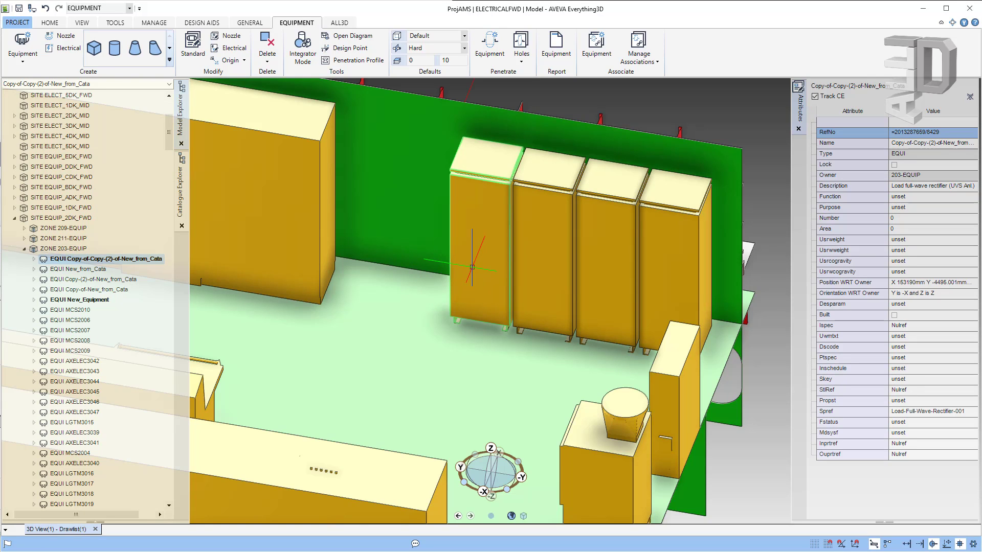
{"action": "type", "text": "m"}
{"action": "key", "text": "Return"}
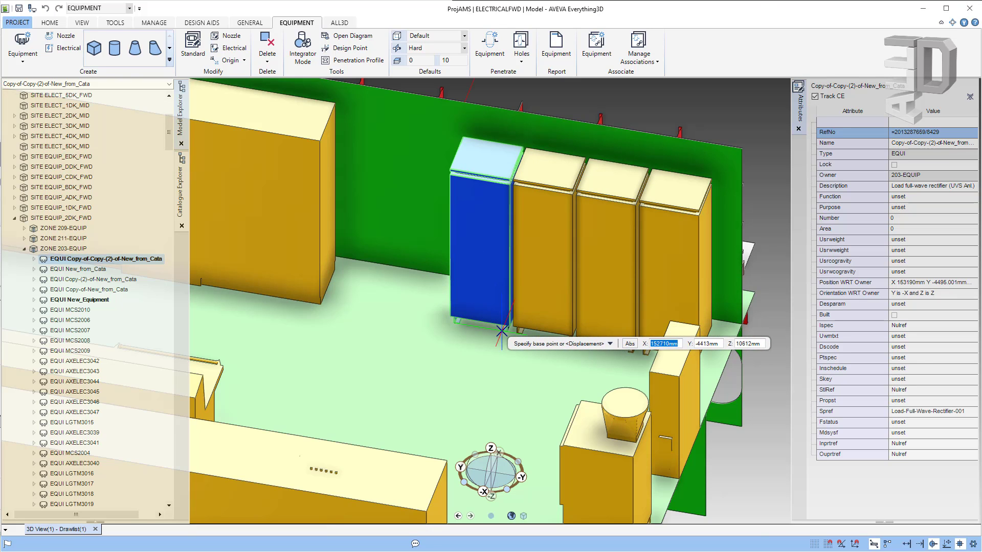
{"action": "scroll", "coordinate": [517, 332], "scroll_direction": "up", "scroll_amount": 4}
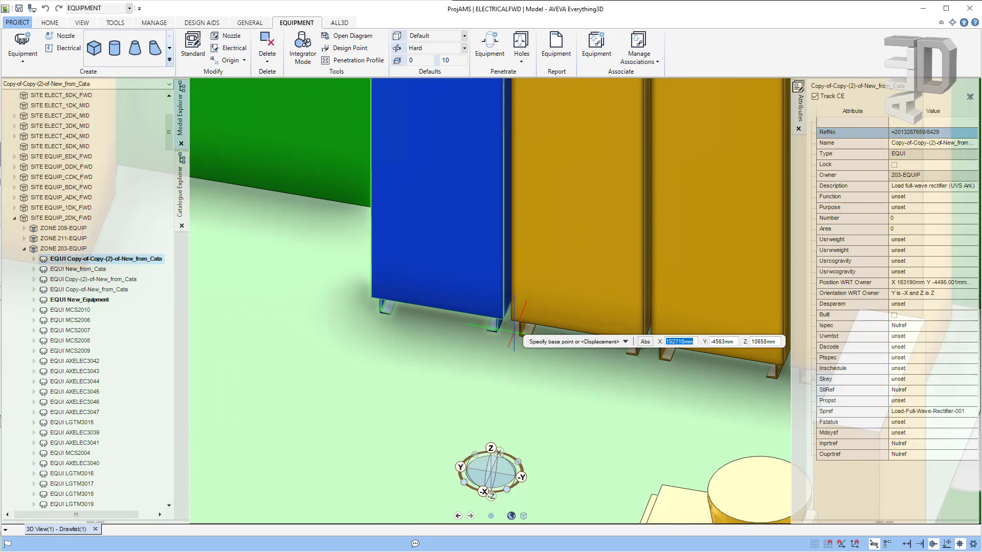
{"action": "left_click", "coordinate": [521, 337]}
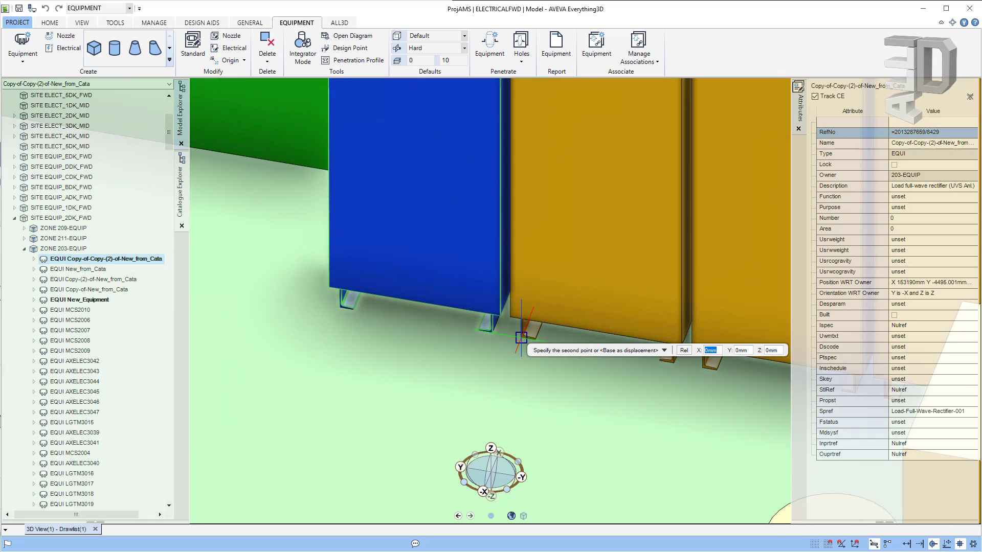
{"action": "left_click", "coordinate": [339, 307]}
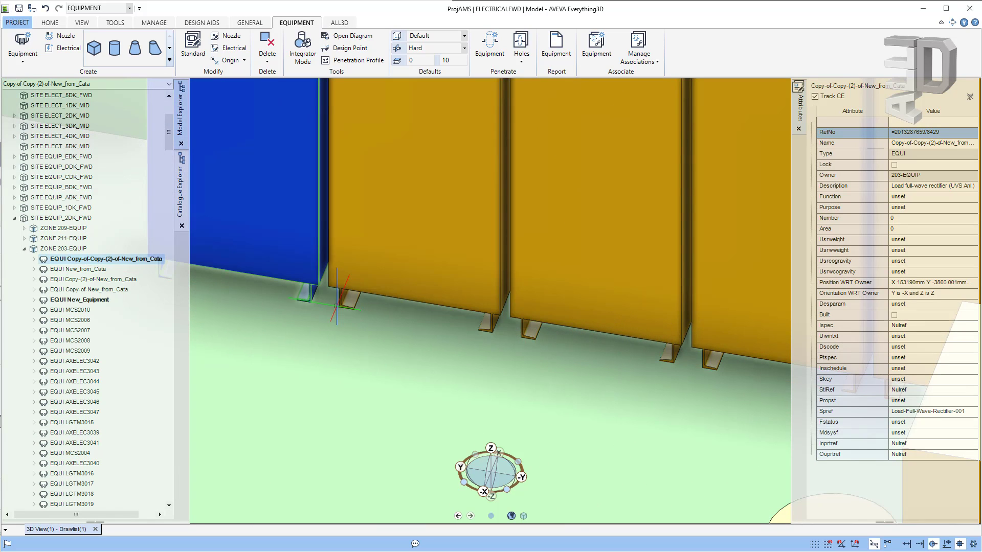
{"action": "scroll", "coordinate": [460, 401], "scroll_direction": "down", "scroll_amount": 3}
{"action": "scroll", "coordinate": [467, 394], "scroll_direction": "down", "scroll_amount": 2}
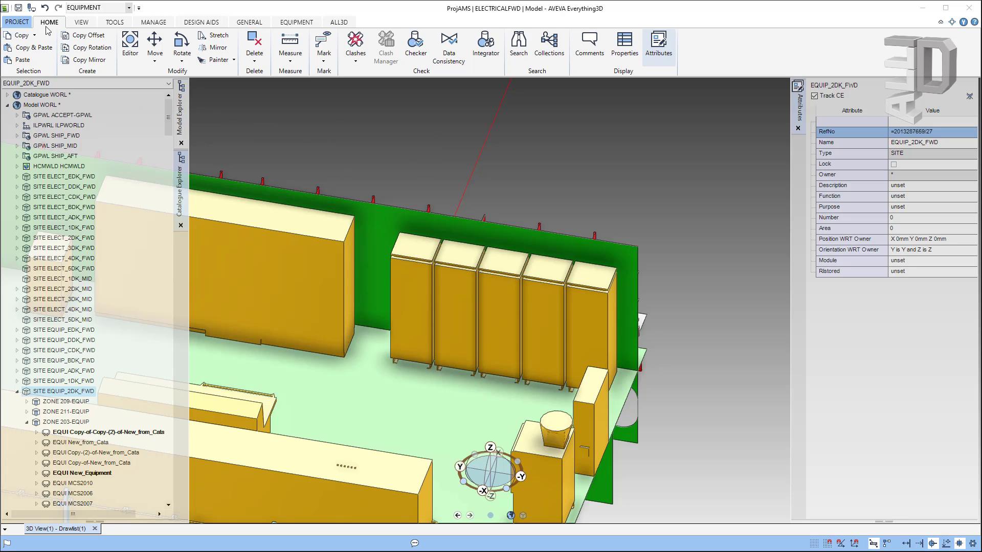
Step: Search the whole model world for EQUI elements, finding 908 results
{"action": "left_click", "coordinate": [518, 53]}
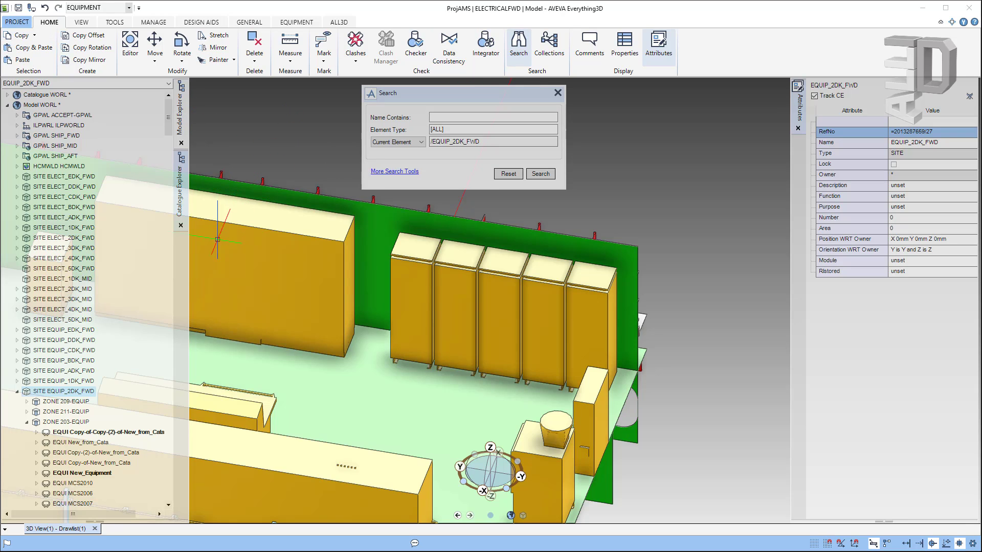
{"action": "left_click", "coordinate": [450, 131]}
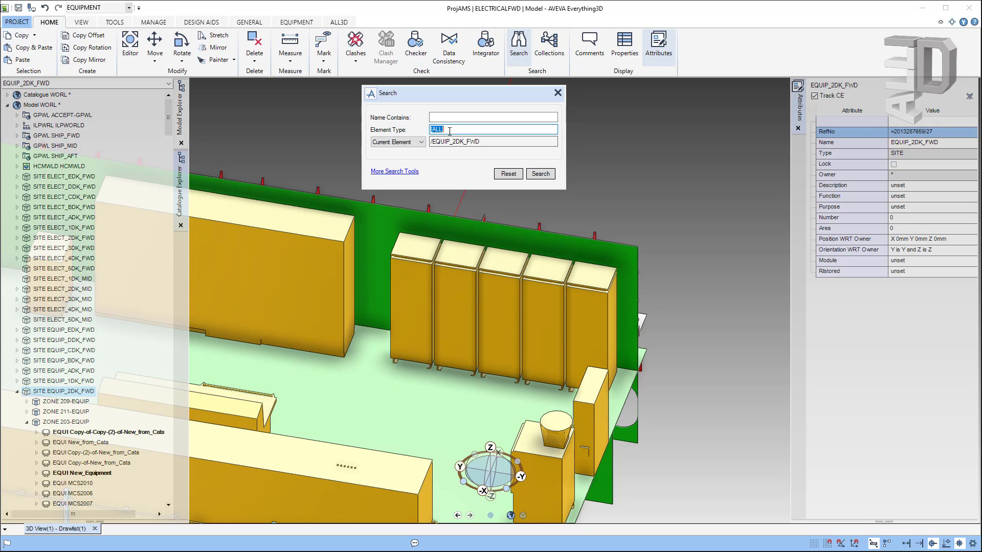
{"action": "type", "text": "EQUI"}
{"action": "left_click", "coordinate": [537, 173]}
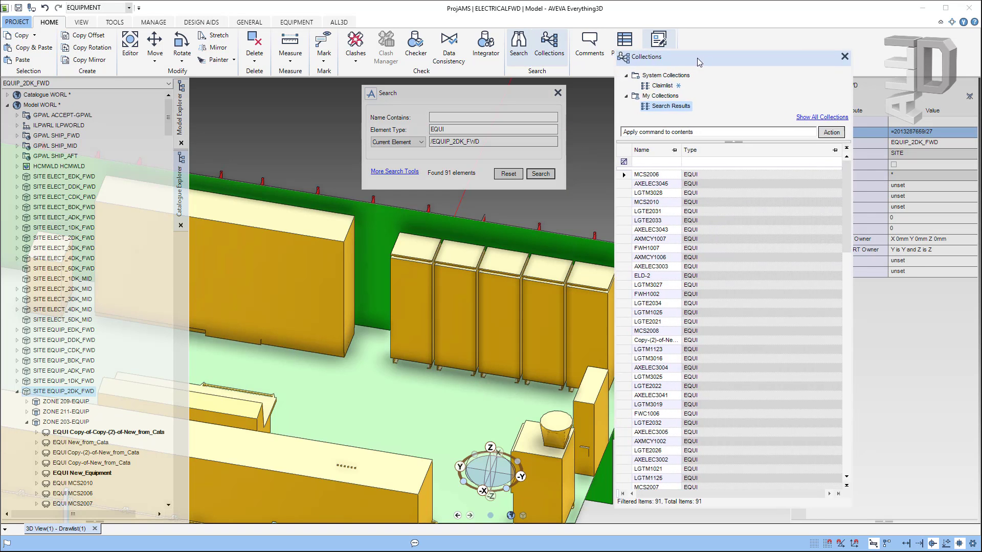
{"action": "left_click_drag", "start_coordinate": [697, 57], "coordinate": [663, 60]}
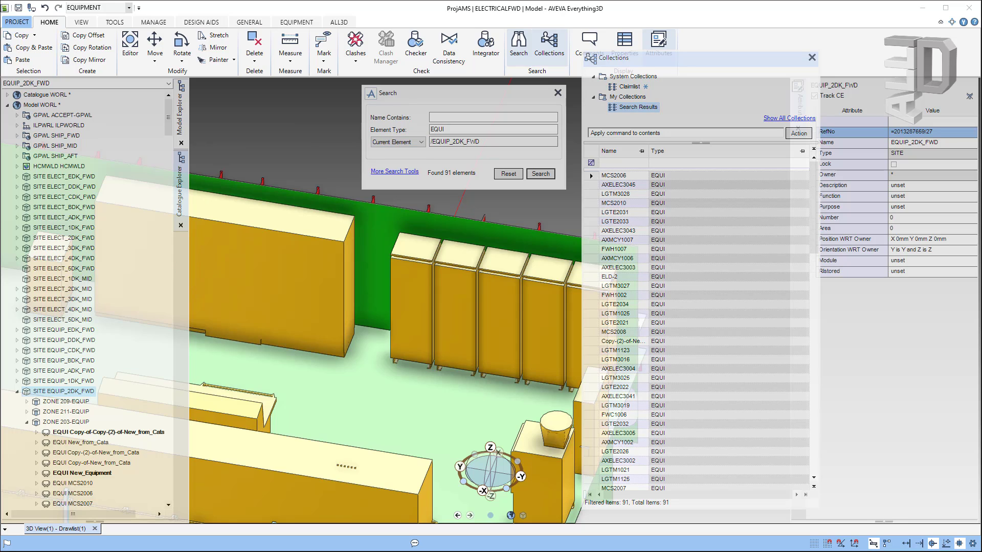
{"action": "left_click", "coordinate": [47, 108]}
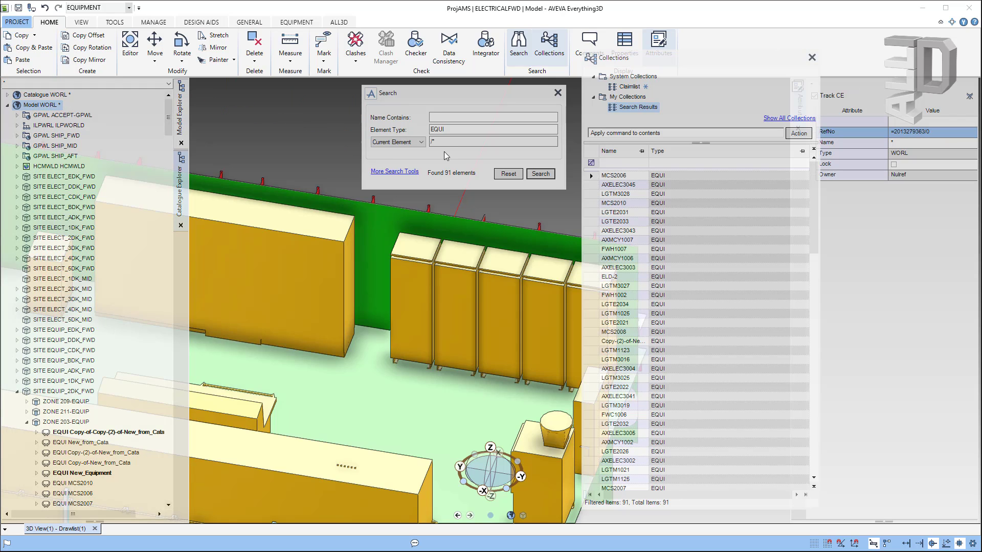
{"action": "left_click", "coordinate": [541, 174]}
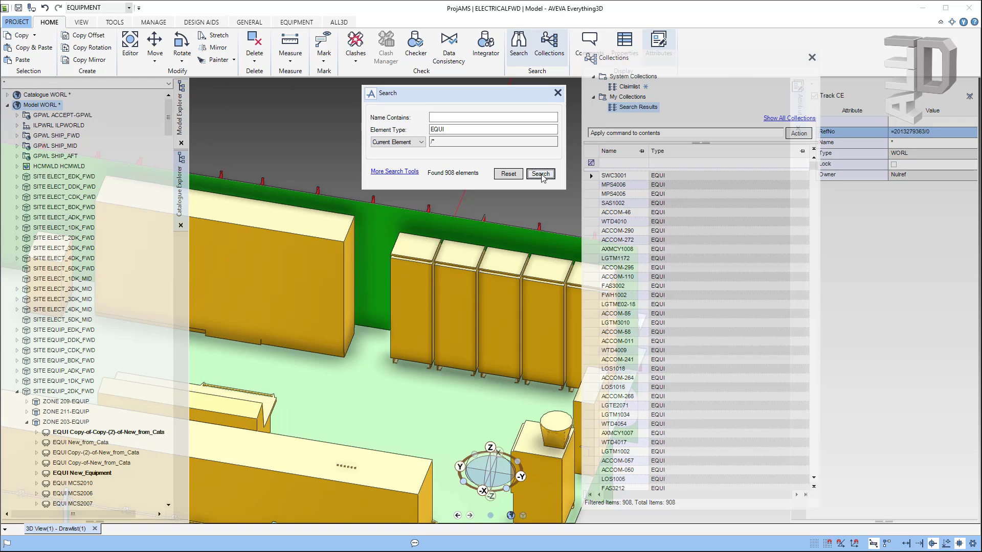
{"action": "mouse_move", "coordinate": [817, 172]}
{"action": "left_mouse_down"}
{"action": "mouse_move", "coordinate": [821, 469]}
{"action": "mouse_move", "coordinate": [835, 365]}
{"action": "mouse_move", "coordinate": [823, 159]}
{"action": "left_mouse_up"}
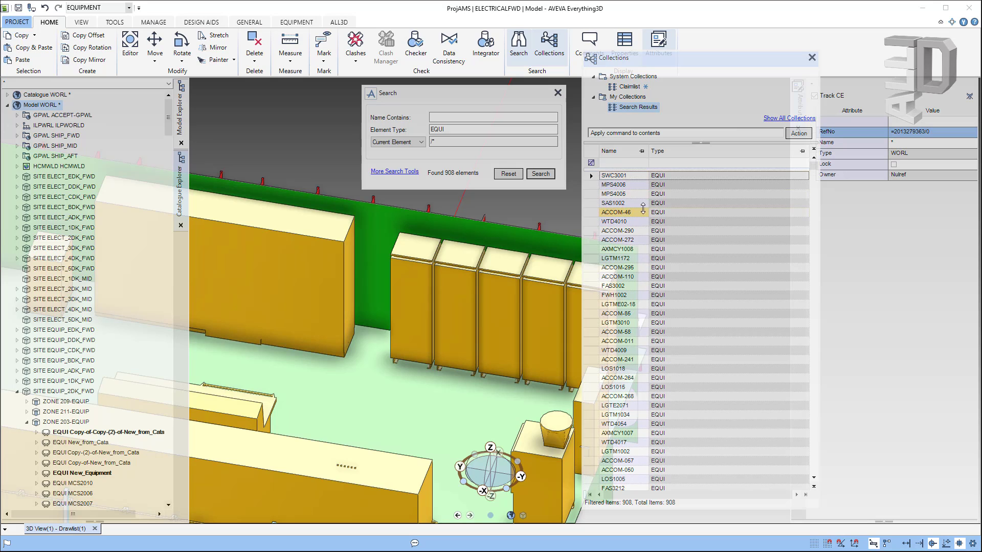
Step: Sort the results by name and type, filter names by 'ACCOM-00', then clear the filter
{"action": "left_click", "coordinate": [619, 155]}
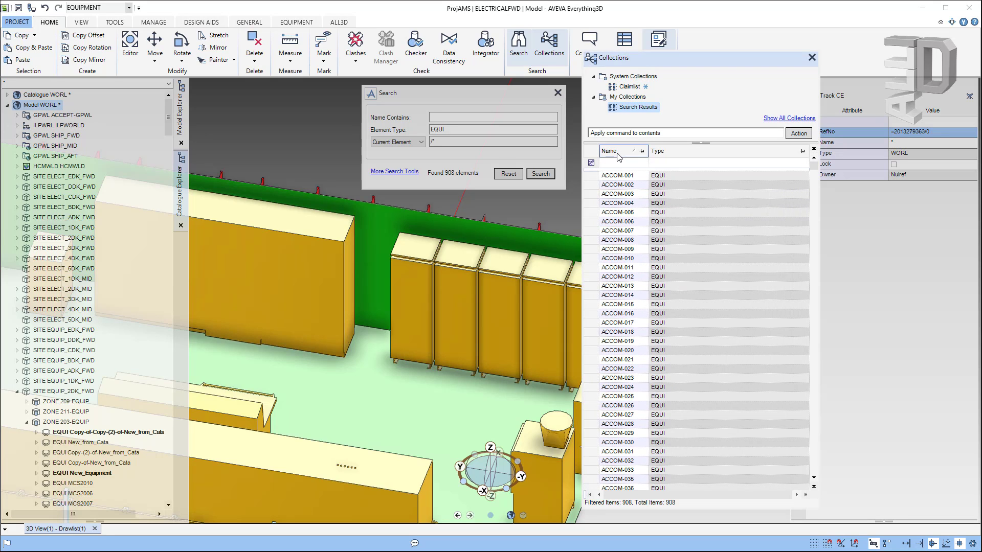
{"action": "left_click", "coordinate": [691, 154]}
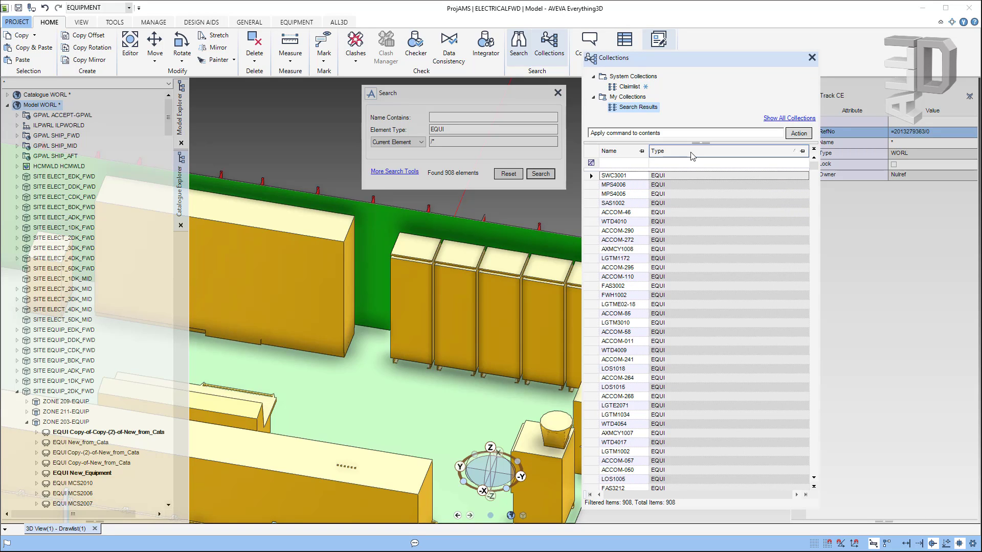
{"action": "left_click", "coordinate": [623, 155]}
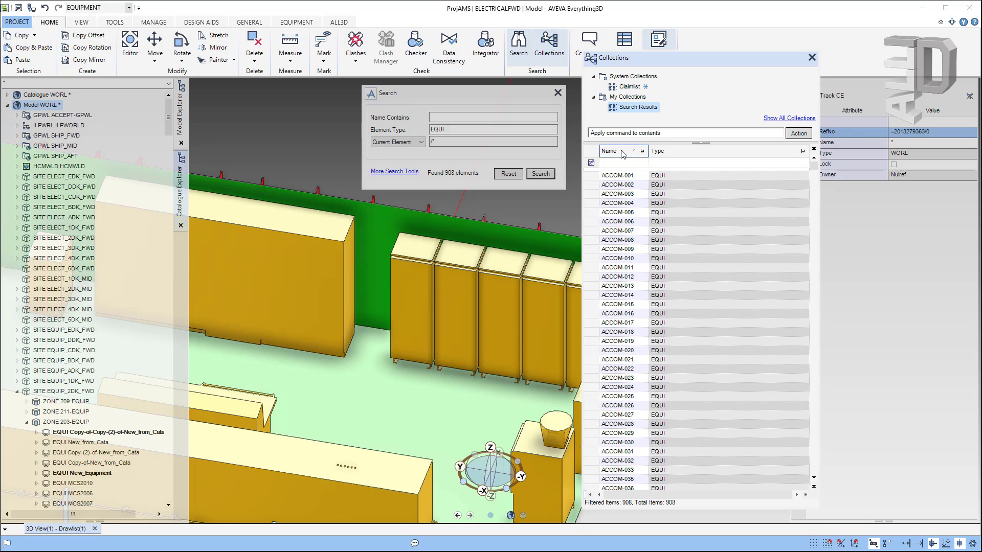
{"action": "left_click", "coordinate": [628, 163]}
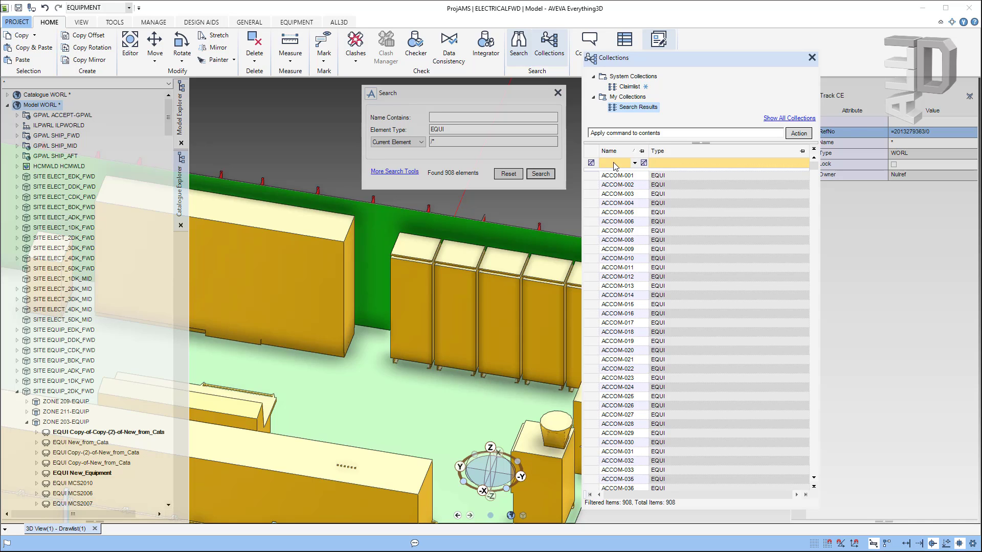
{"action": "left_click", "coordinate": [611, 162]}
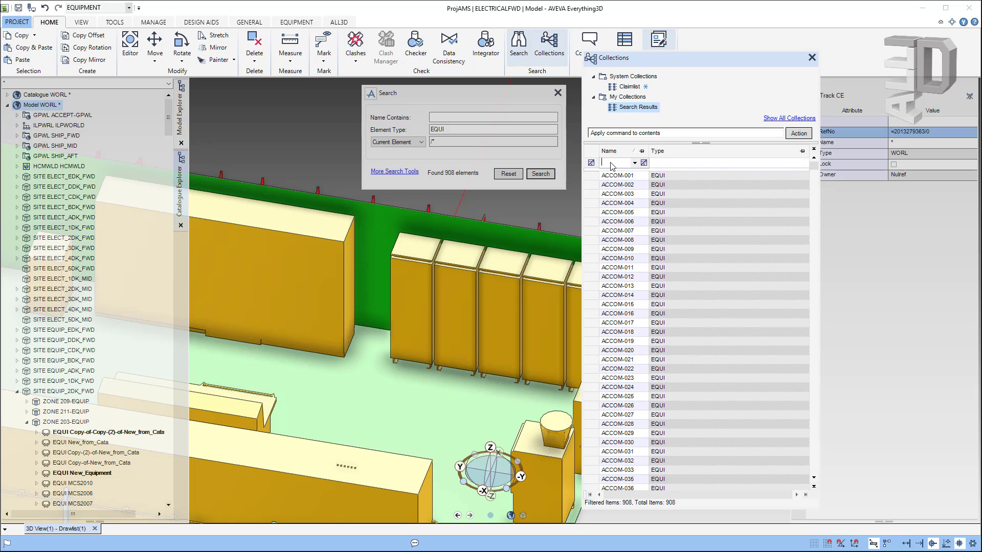
{"action": "type", "text": "AC"}
{"action": "type", "text": "COM-00"}
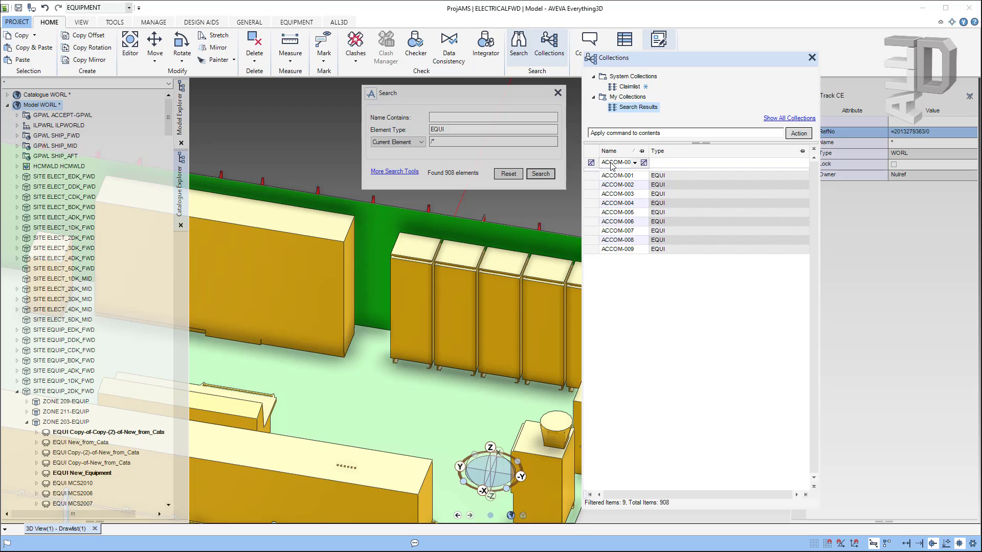
{"action": "key", "text": "BackSpace"}
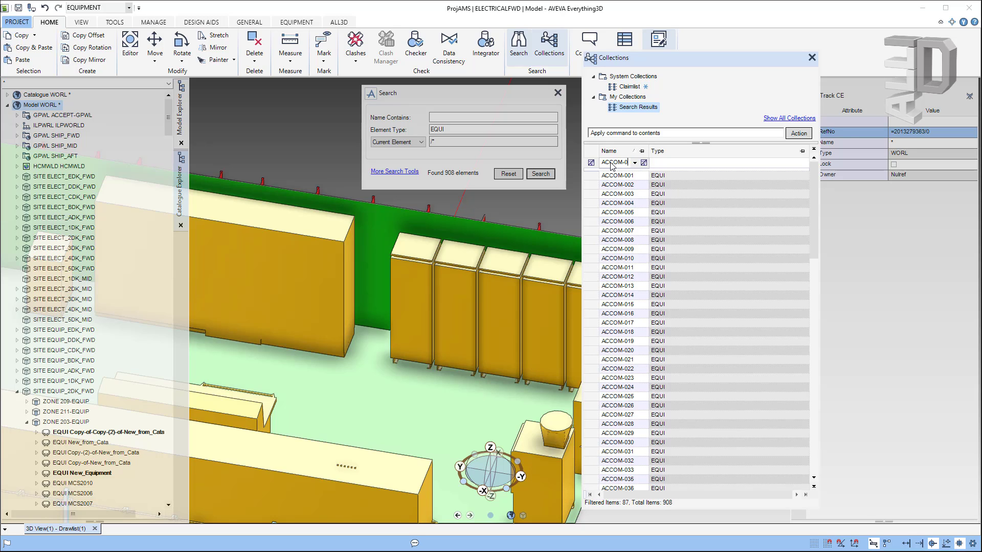
{"action": "key", "text": "BackSpace"}
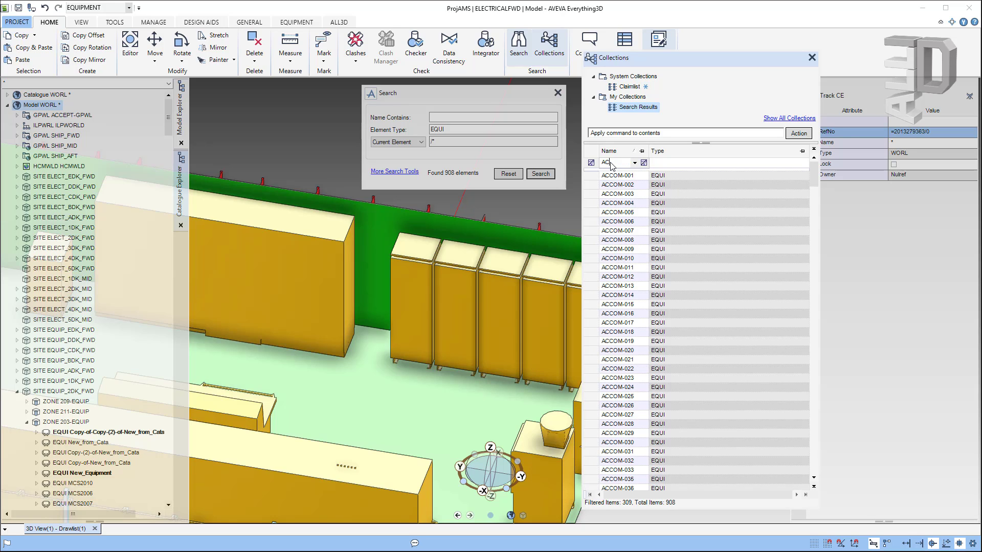
{"action": "key", "text": "BackSpace"}
{"action": "key", "text": "BackSpace"}
{"action": "right_click", "coordinate": [619, 154]}
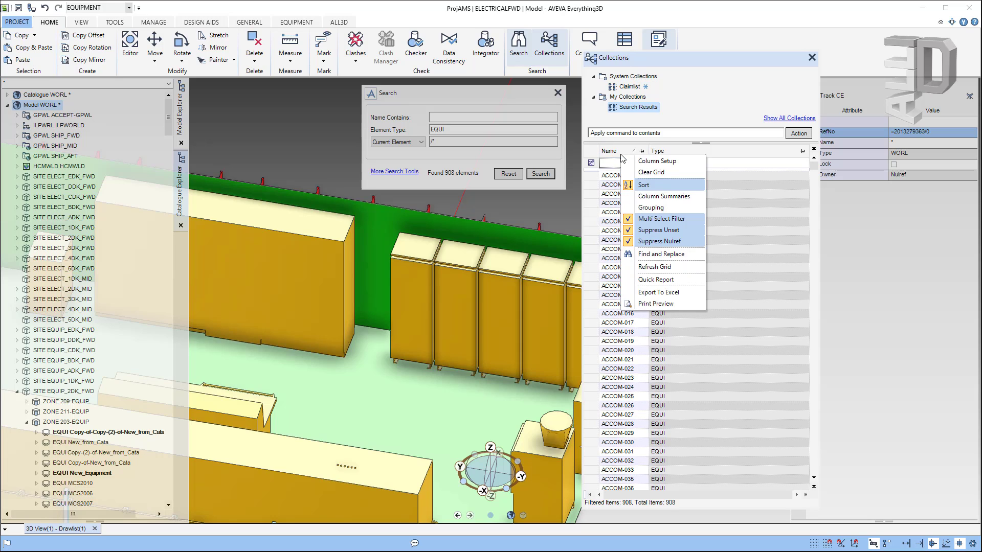
Step: Add a third results column with expression OWNER and heading 'Owner'
{"action": "left_click", "coordinate": [674, 168]}
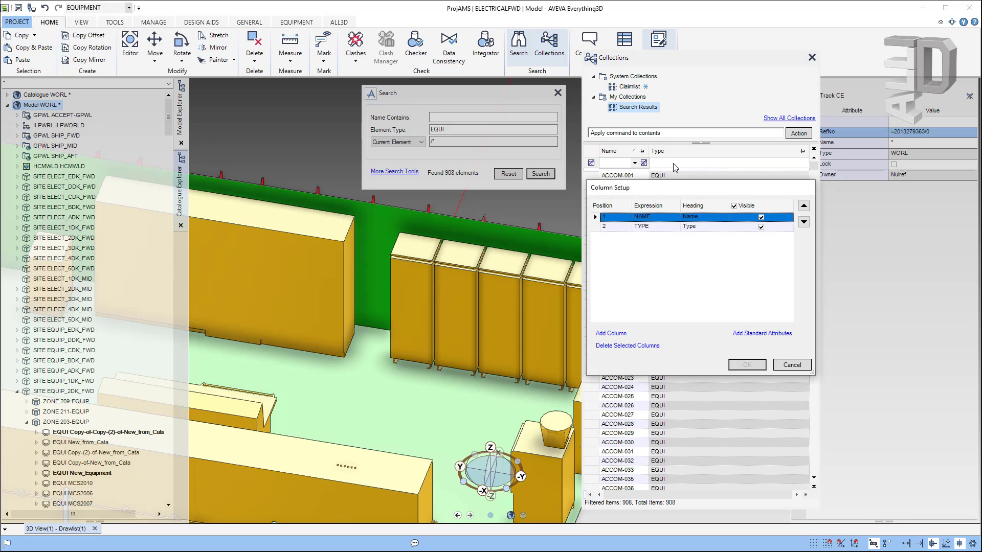
{"action": "left_click", "coordinate": [612, 334]}
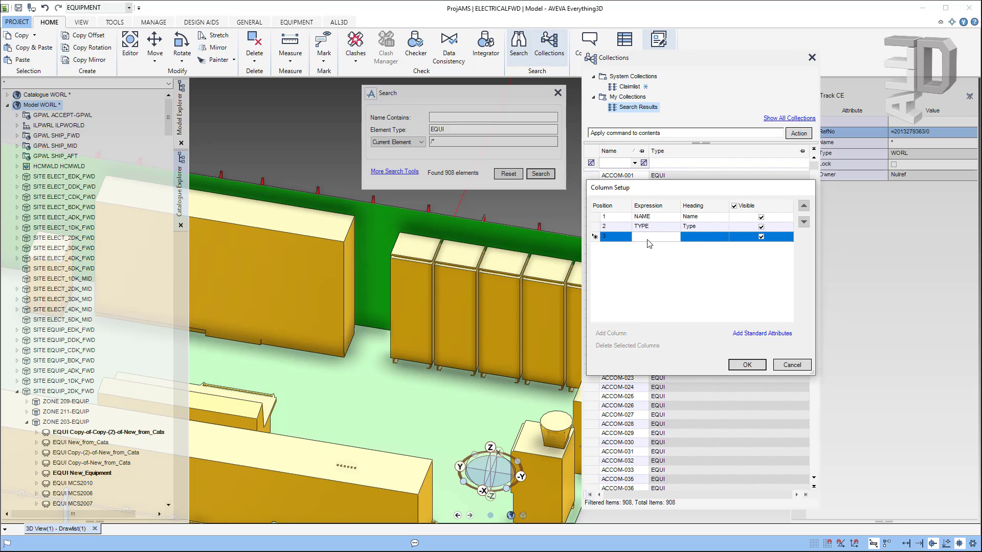
{"action": "left_click", "coordinate": [647, 236]}
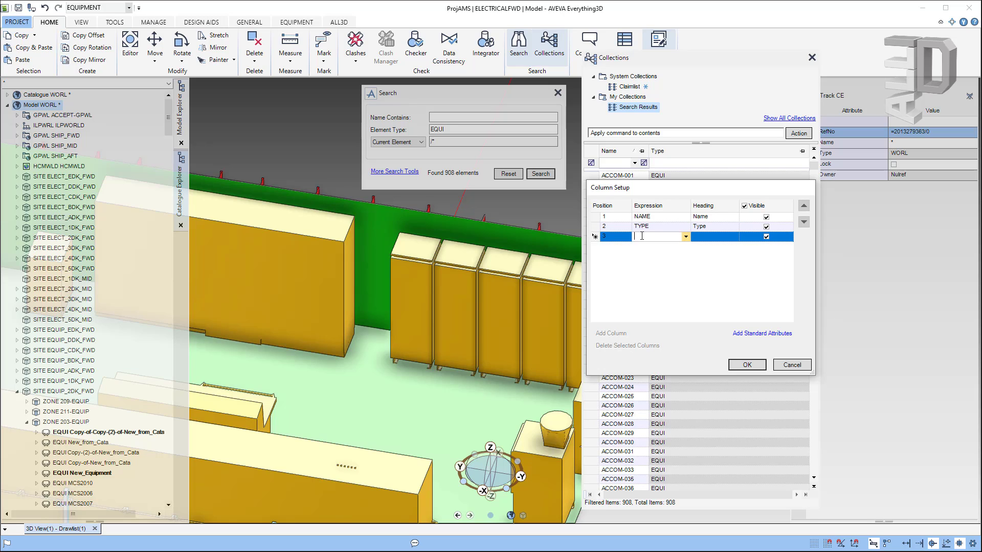
{"action": "type", "text": "OWNER"}
{"action": "left_click", "coordinate": [714, 237]}
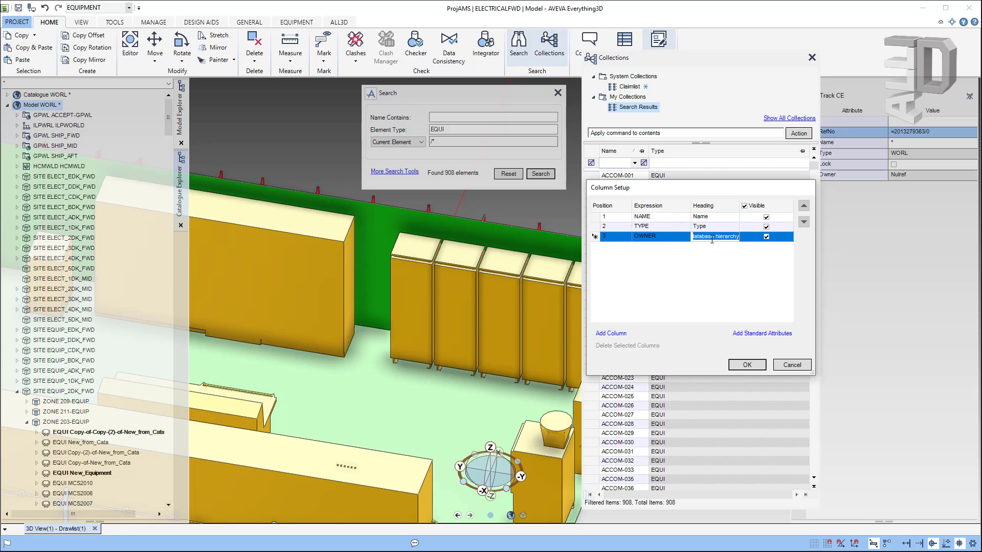
{"action": "type", "text": "Owner"}
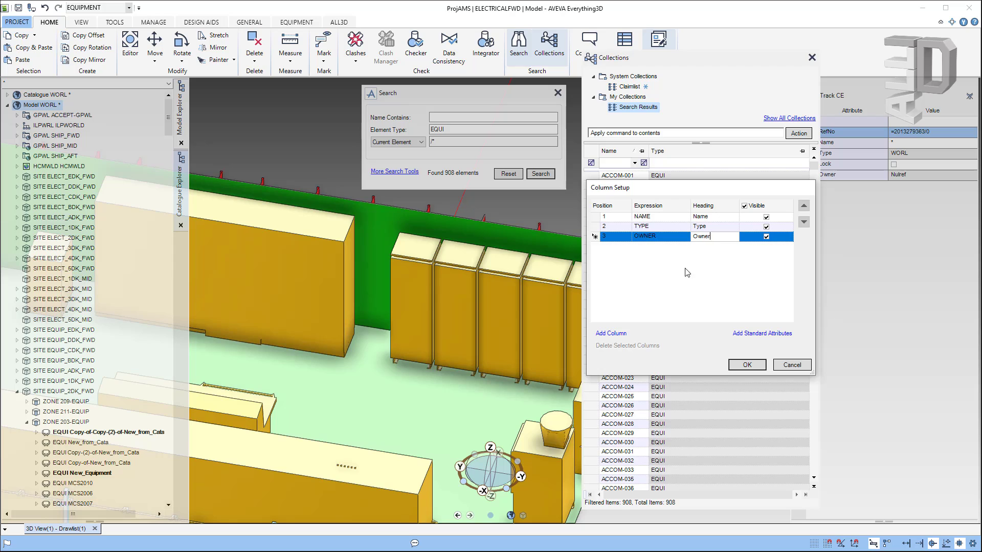
{"action": "left_click", "coordinate": [748, 365]}
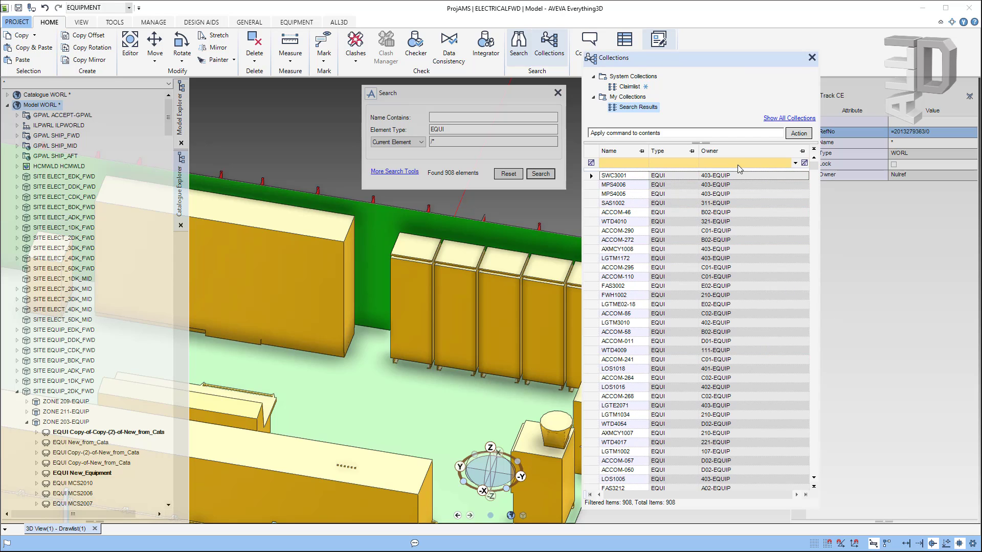
Step: Move the Owner column to the front, sort by it, and navigate to AXMCY4006 in the hierarchy
{"action": "left_click_drag", "start_coordinate": [739, 157], "coordinate": [668, 147]}
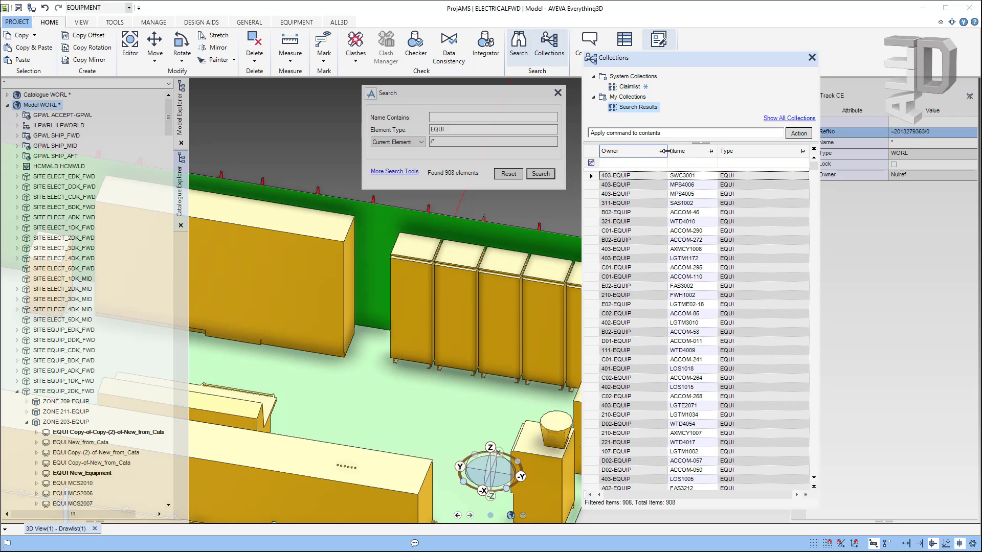
{"action": "left_click", "coordinate": [623, 152]}
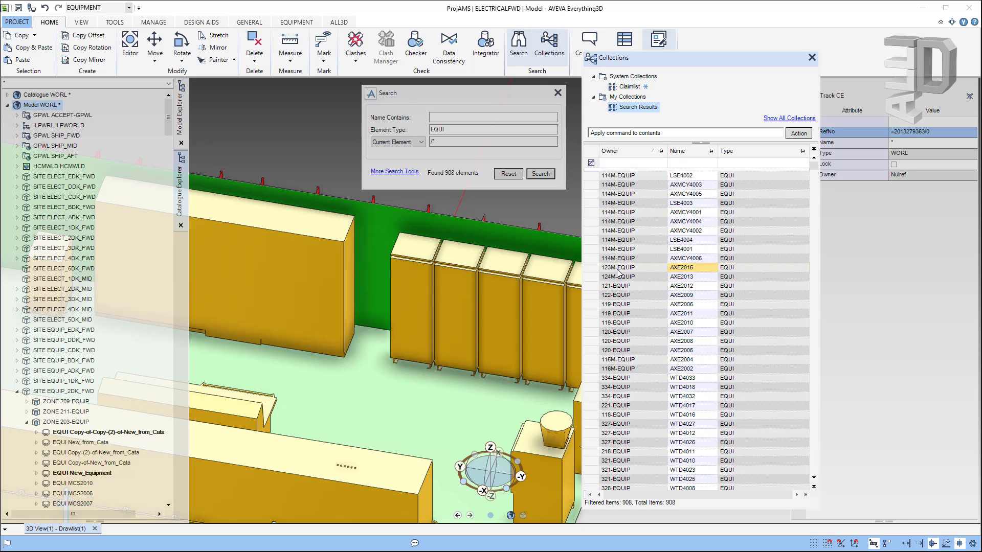
{"action": "left_click", "coordinate": [623, 259]}
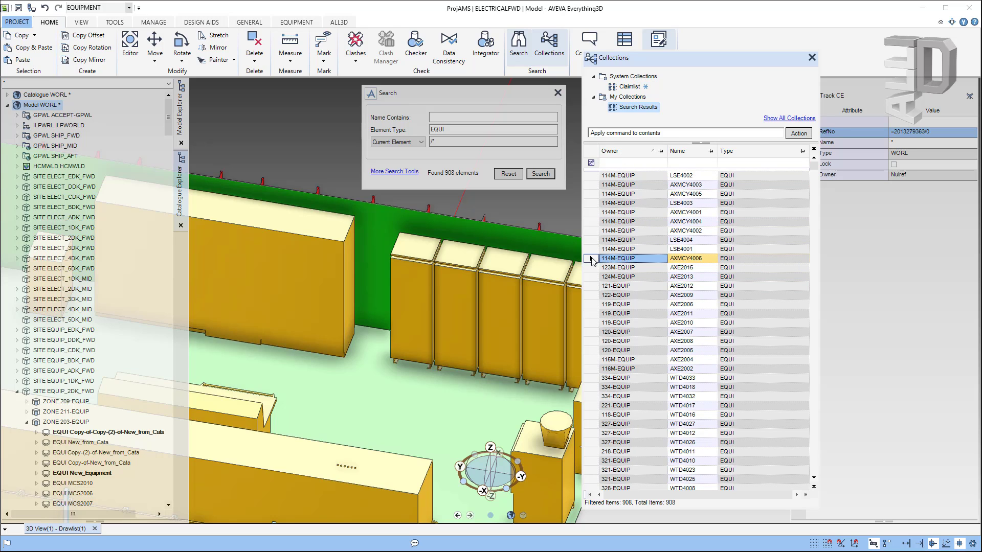
{"action": "right_click", "coordinate": [592, 259]}
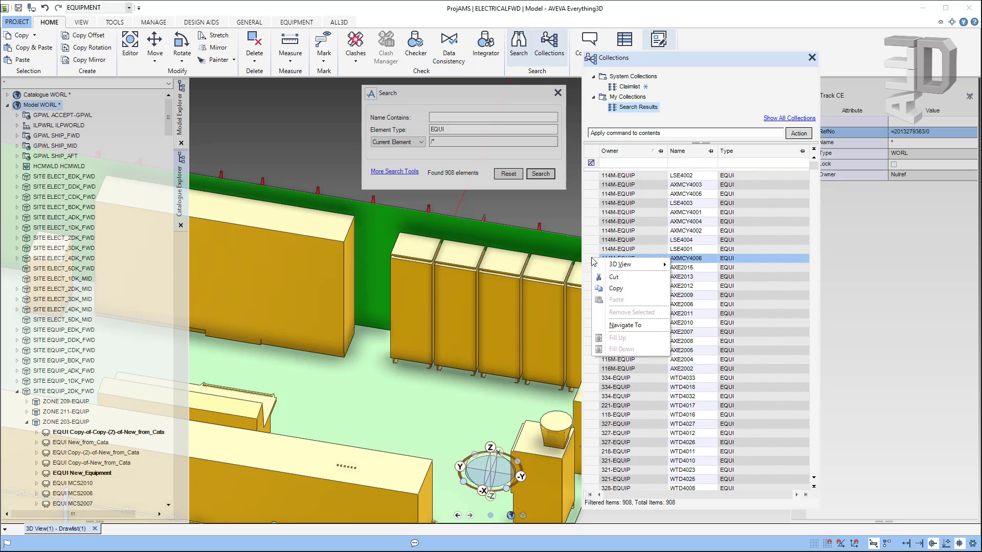
{"action": "left_click", "coordinate": [626, 324]}
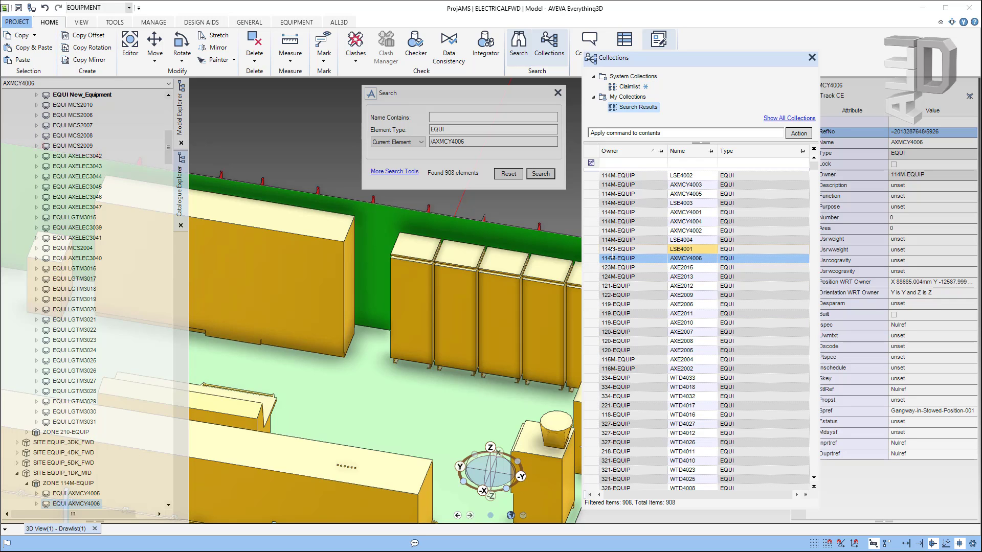
{"action": "left_click_drag", "start_coordinate": [657, 62], "coordinate": [617, 67]}
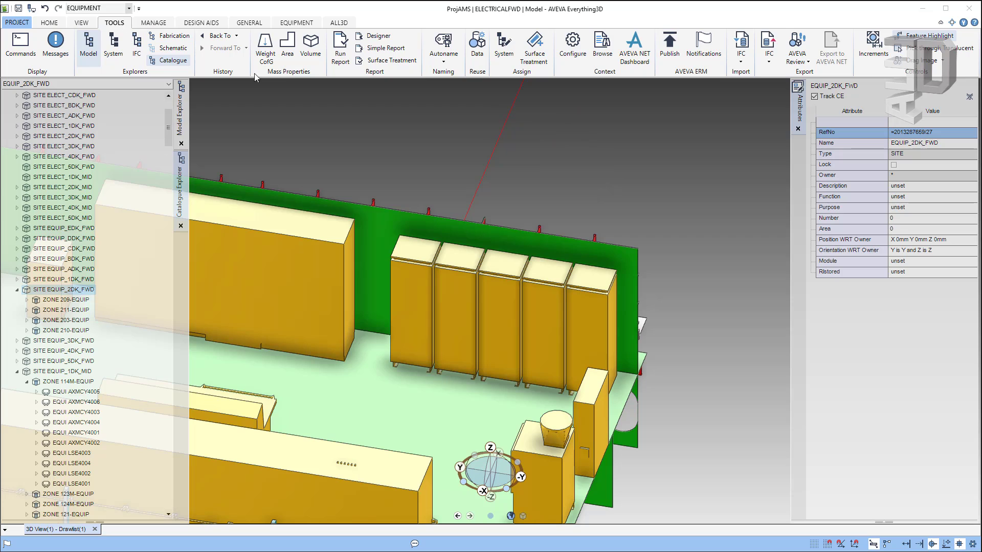
Step: Select the DESIGN-Equipment_List report, check its layout preview, and run it
{"action": "left_click", "coordinate": [341, 49]}
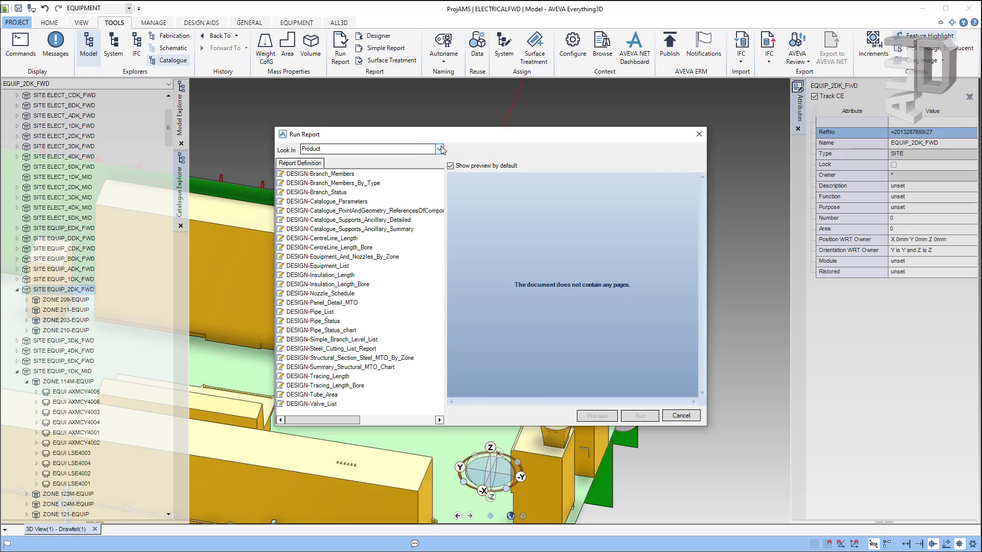
{"action": "left_click", "coordinate": [325, 266]}
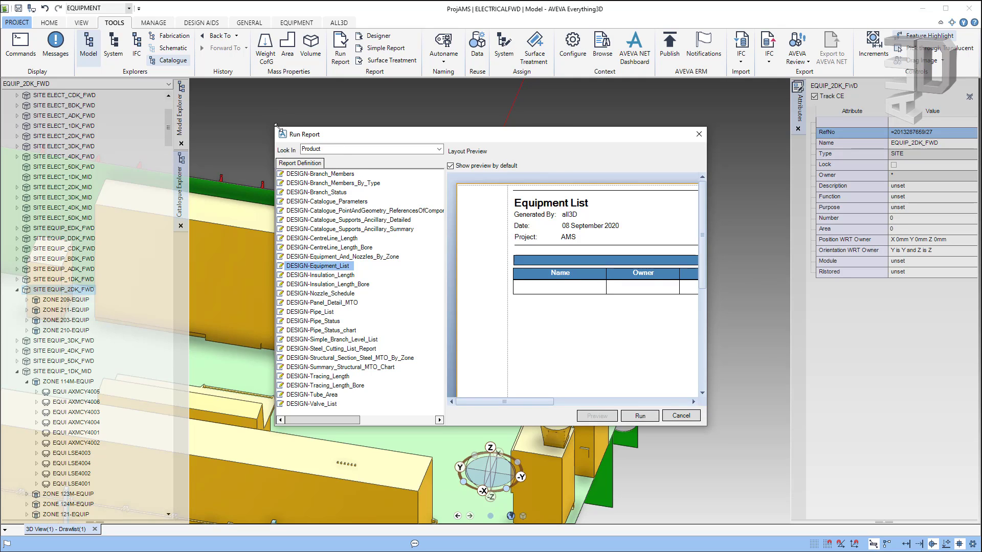
{"action": "left_click_drag", "start_coordinate": [275, 125], "coordinate": [110, 80]}
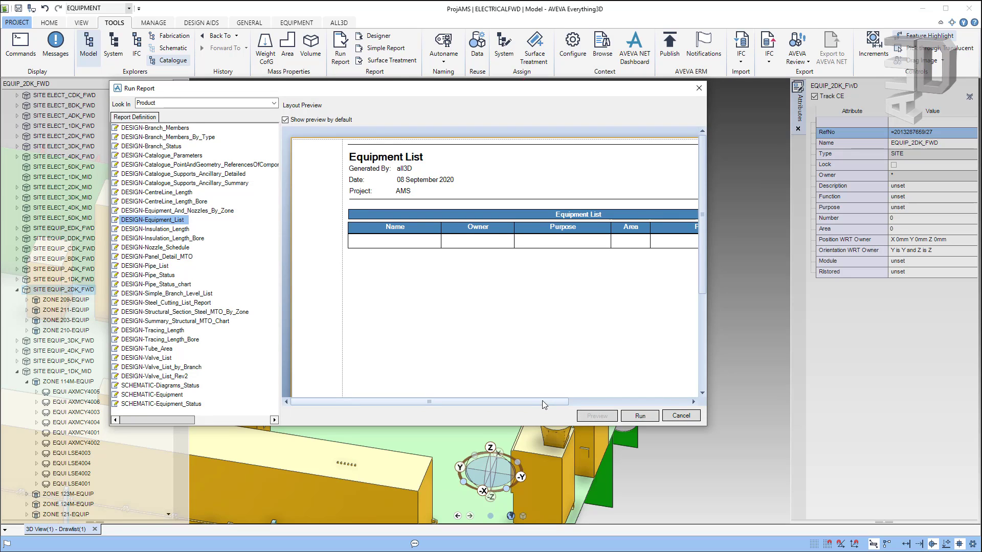
{"action": "left_click_drag", "start_coordinate": [542, 400], "coordinate": [581, 402]}
{"action": "scroll", "coordinate": [519, 294], "scroll_direction": "down", "scroll_amount": 2, "text": "ctrl"}
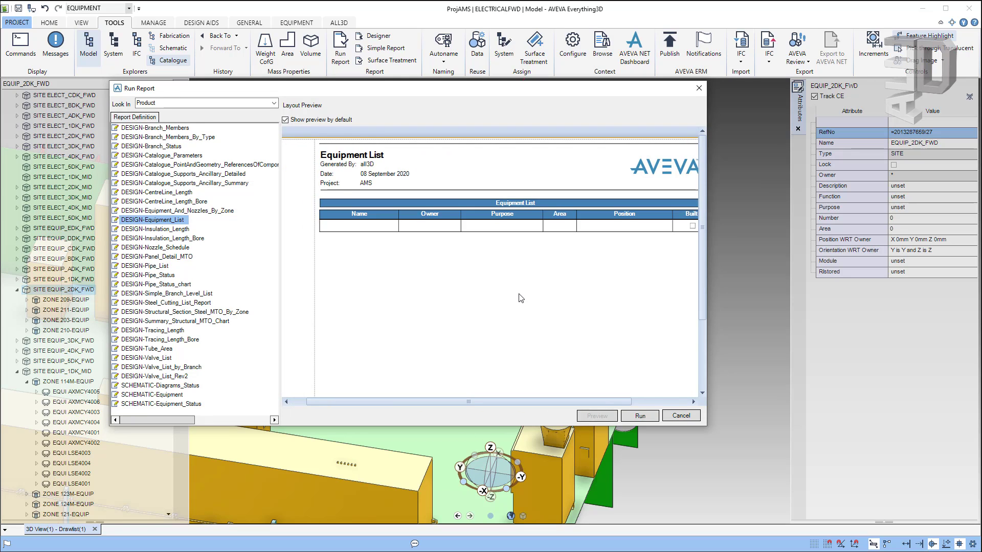
{"action": "scroll", "coordinate": [519, 293], "scroll_direction": "down", "scroll_amount": 1, "text": "ctrl"}
{"action": "mouse_move", "coordinate": [534, 402]}
{"action": "left_mouse_down"}
{"action": "mouse_move", "coordinate": [567, 397]}
{"action": "mouse_move", "coordinate": [550, 397]}
{"action": "left_mouse_up"}
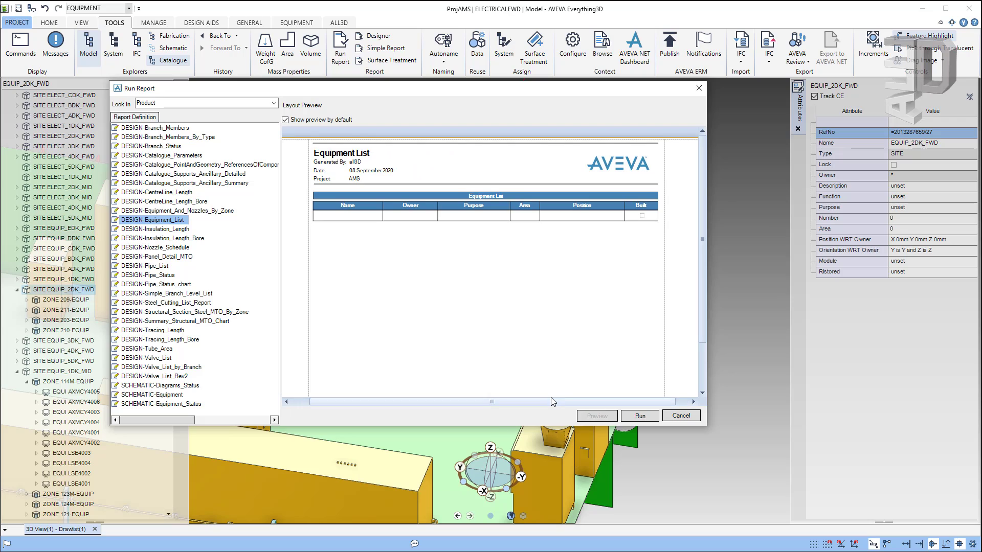
{"action": "left_click", "coordinate": [641, 418]}
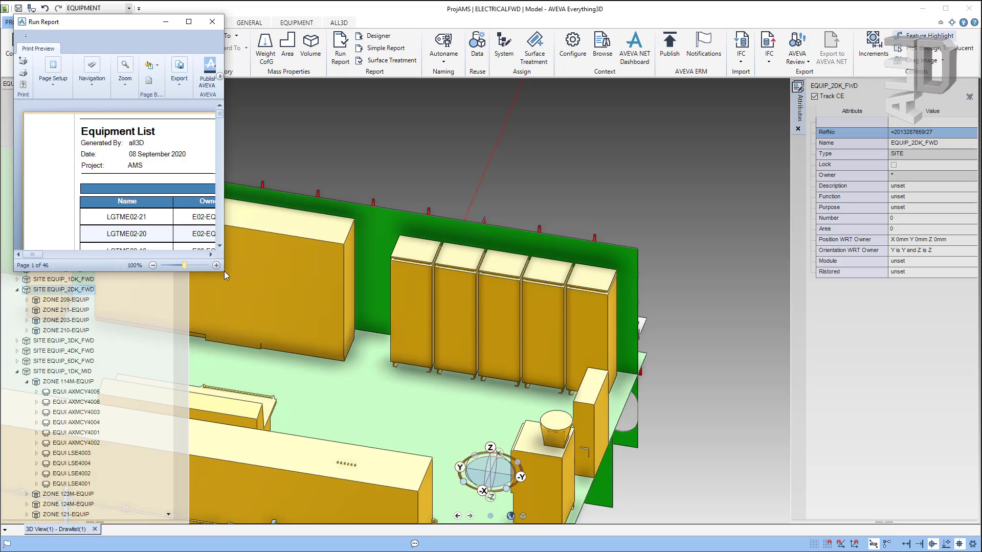
Step: Maximise the Equipment List preview and export it as a PDF file, accepting the export options
{"action": "left_click_drag", "start_coordinate": [223, 275], "coordinate": [956, 518]}
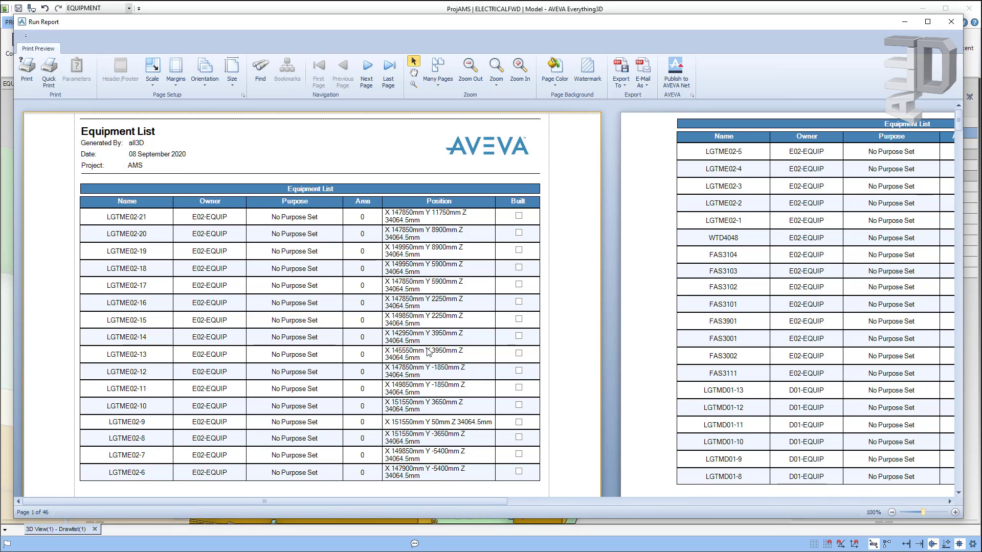
{"action": "scroll", "coordinate": [393, 337], "scroll_direction": "down", "scroll_amount": 3}
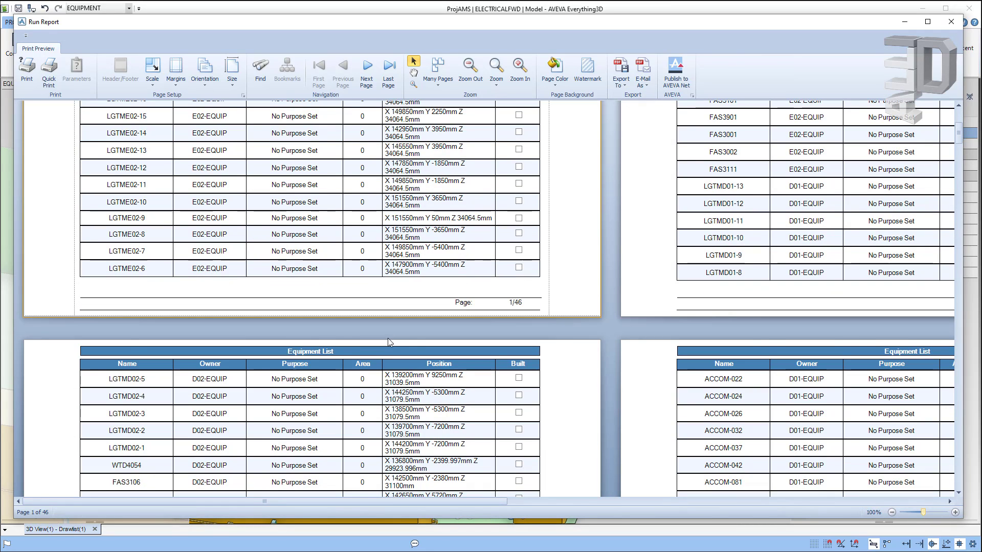
{"action": "scroll", "coordinate": [388, 339], "scroll_direction": "down", "scroll_amount": 2}
{"action": "scroll", "coordinate": [372, 339], "scroll_direction": "up", "scroll_amount": 2}
{"action": "scroll", "coordinate": [373, 339], "scroll_direction": "up", "scroll_amount": 3}
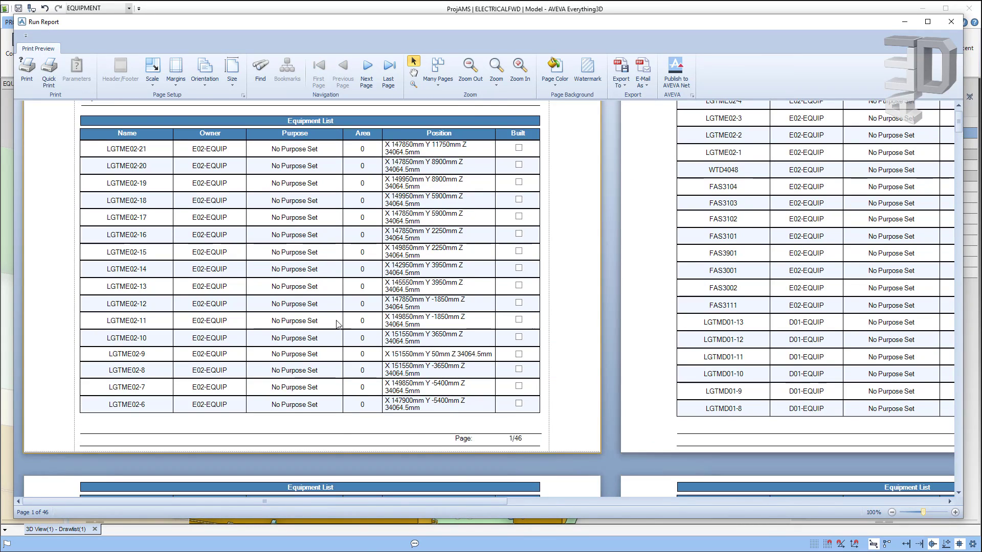
{"action": "left_click", "coordinate": [622, 81]}
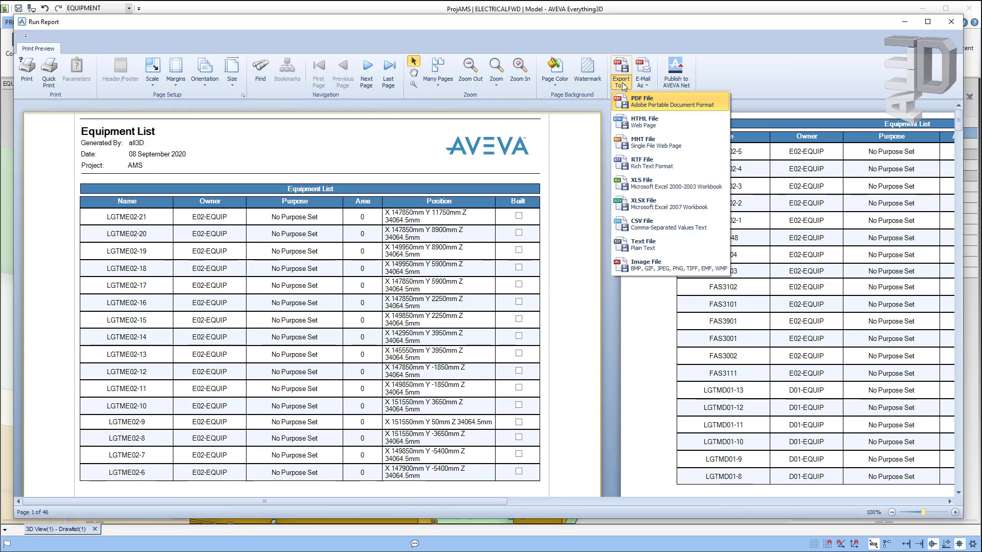
{"action": "left_click", "coordinate": [631, 100]}
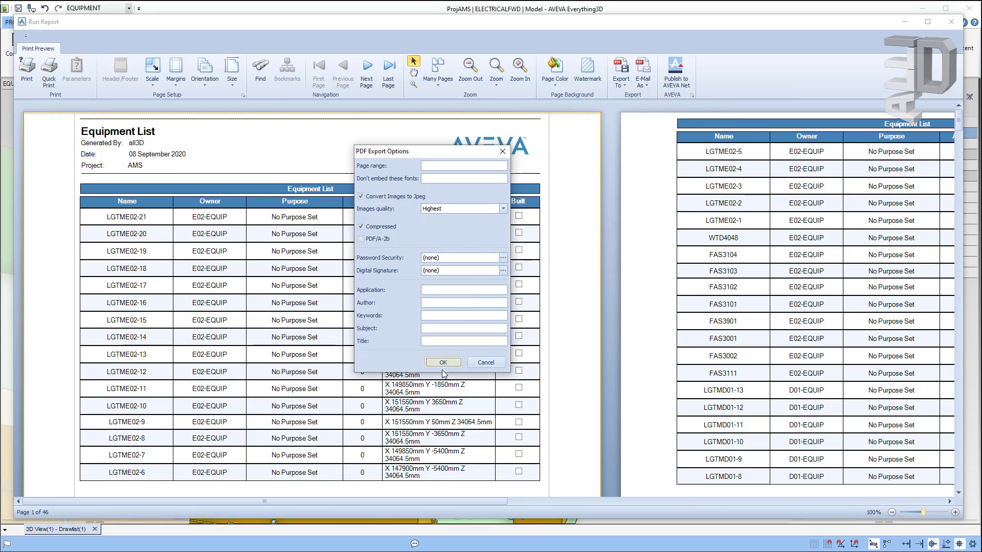
{"action": "left_click", "coordinate": [442, 364]}
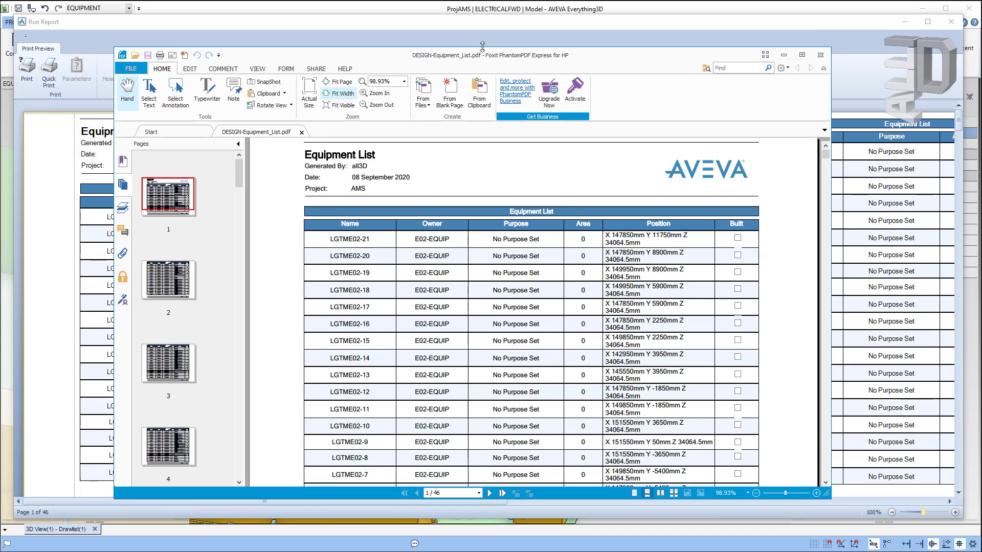
Step: Scroll through the pages of DESIGN-Equipment_List.pdf in Foxit PhantomPDF
{"action": "left_click_drag", "start_coordinate": [482, 46], "coordinate": [482, 39]}
{"action": "scroll", "coordinate": [489, 236], "scroll_direction": "down", "scroll_amount": 5}
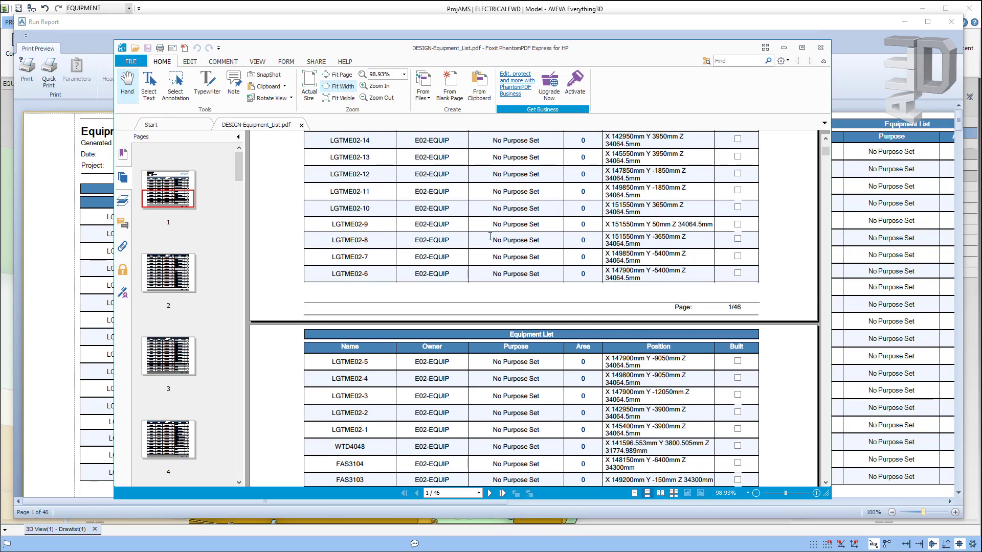
{"action": "scroll", "coordinate": [490, 236], "scroll_direction": "down", "scroll_amount": 10}
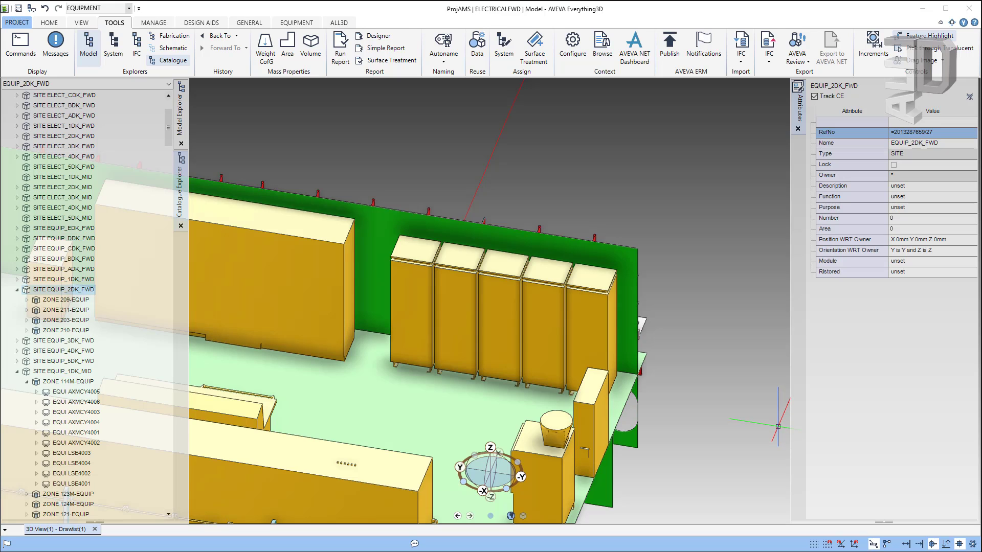
Step: Run a Simple Report to screen for EQUI under 'ce' with columns 'owner name type'
{"action": "left_click", "coordinate": [382, 50]}
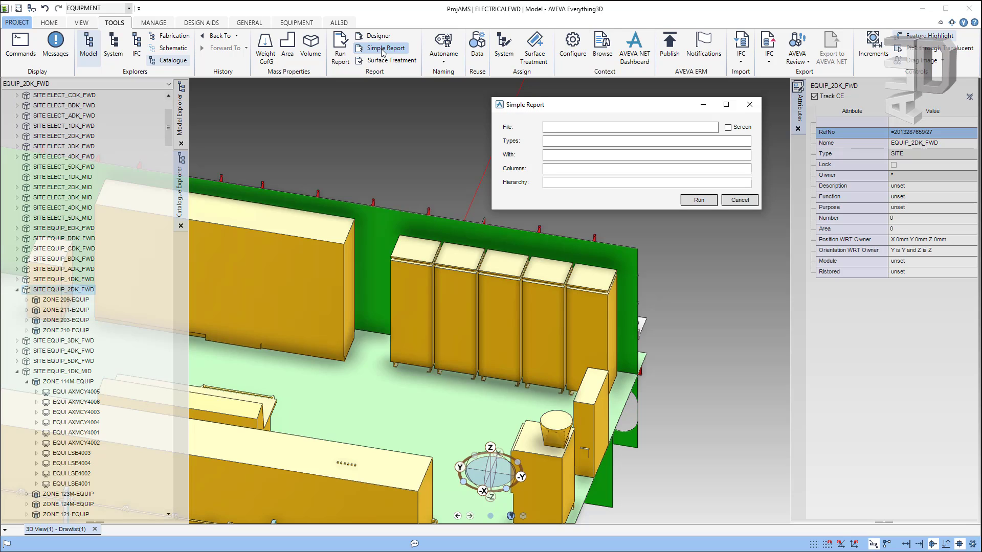
{"action": "left_click", "coordinate": [703, 126]}
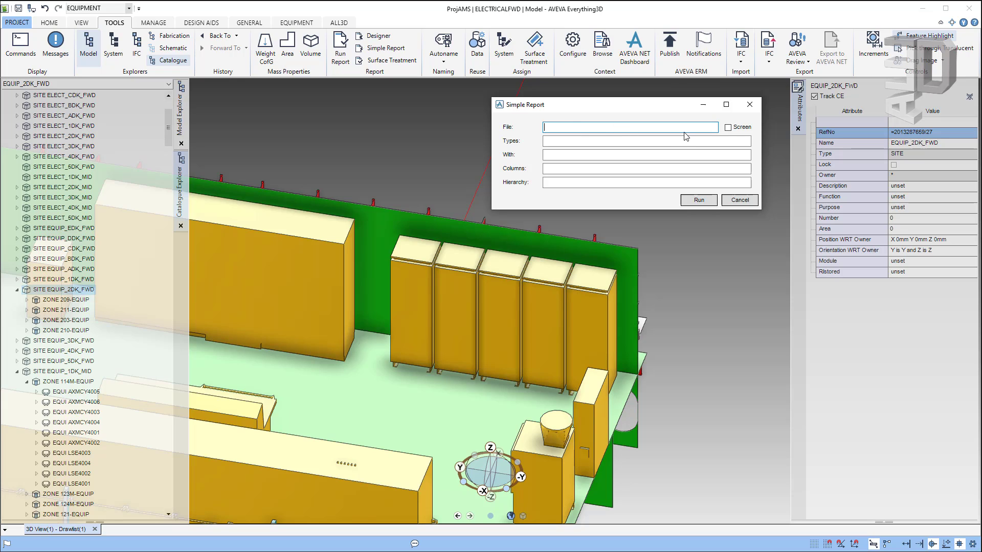
{"action": "left_click", "coordinate": [728, 127]}
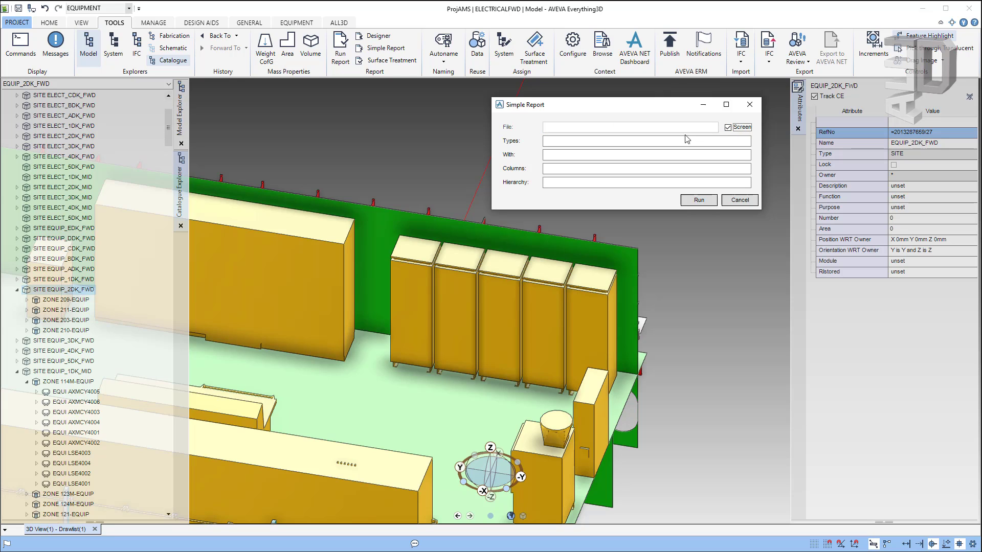
{"action": "left_click", "coordinate": [572, 141]}
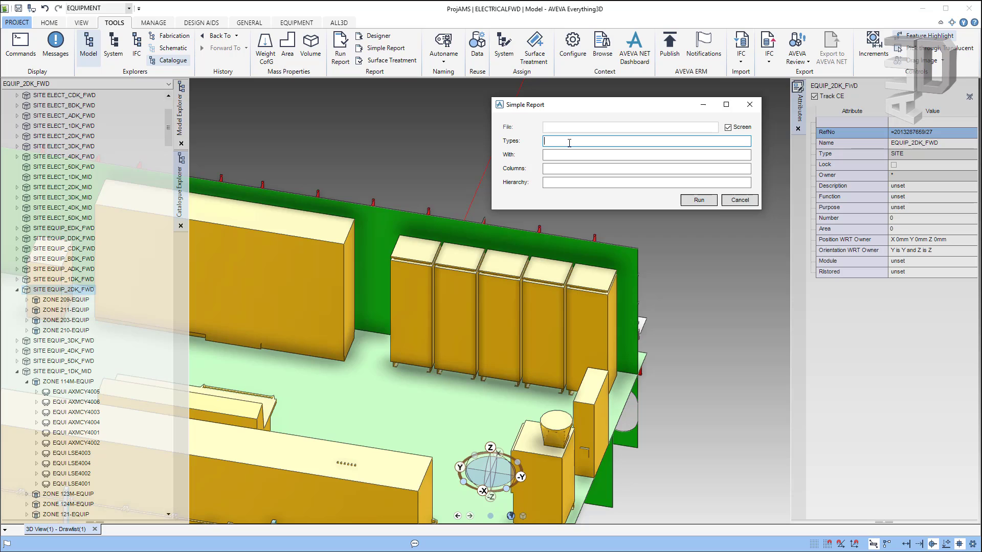
{"action": "type", "text": "EQUI"}
{"action": "left_click", "coordinate": [562, 155]}
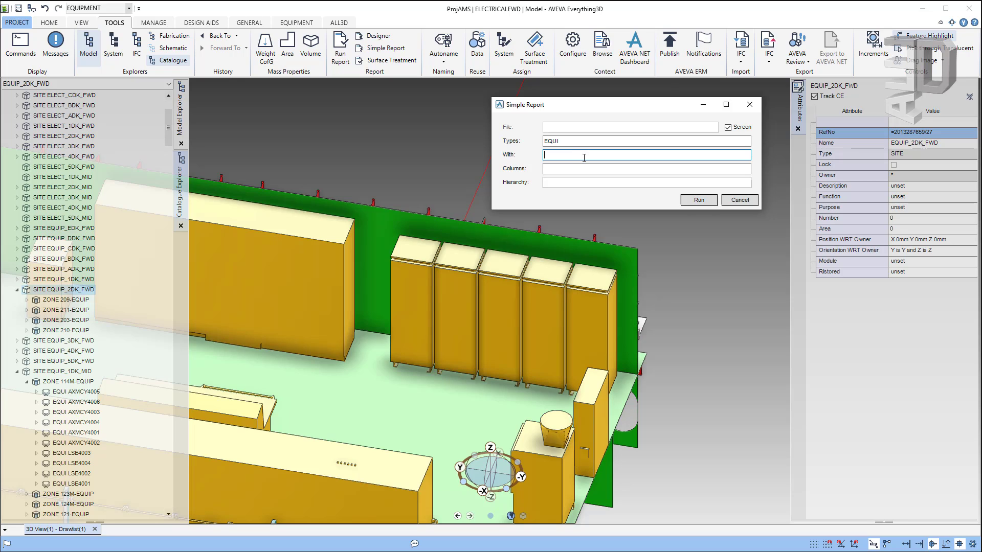
{"action": "left_click", "coordinate": [554, 167]}
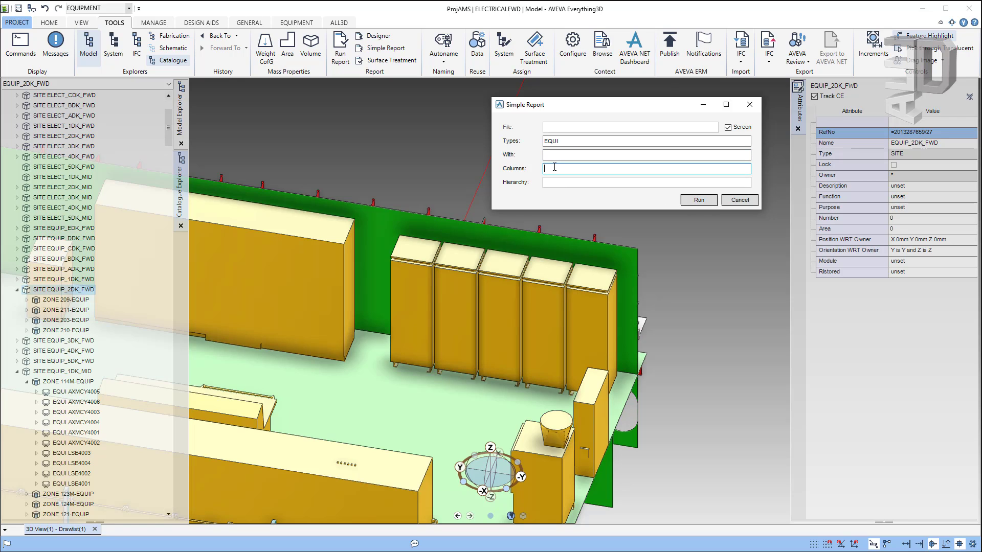
{"action": "type", "text": "owner name type"}
{"action": "left_click", "coordinate": [557, 185]}
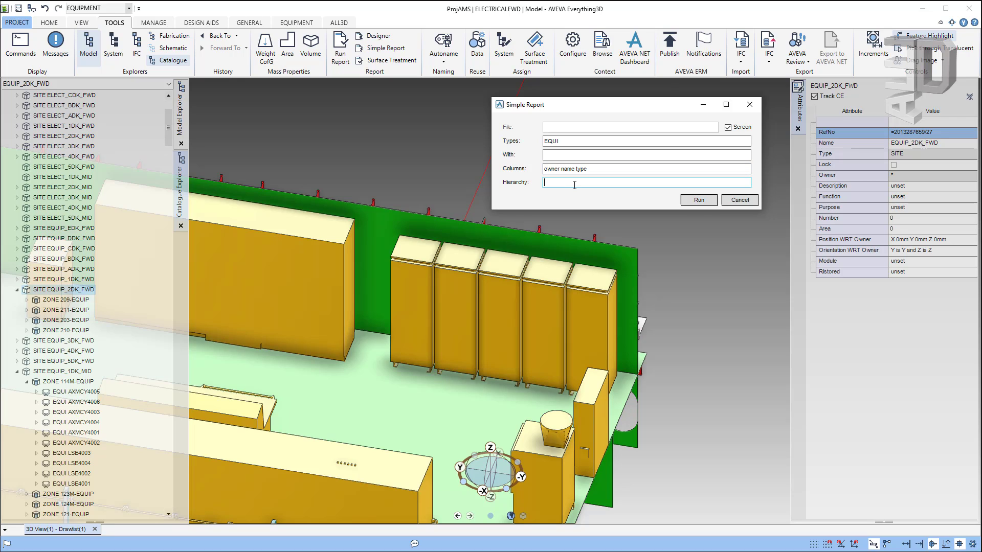
{"action": "type", "text": "ce"}
{"action": "left_click", "coordinate": [695, 202]}
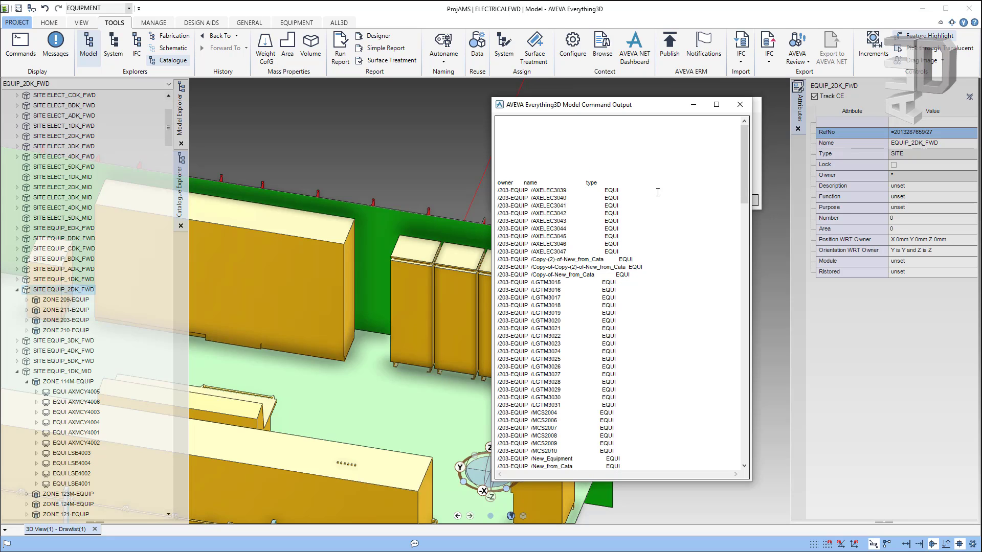
{"action": "left_click_drag", "start_coordinate": [615, 110], "coordinate": [346, 115]}
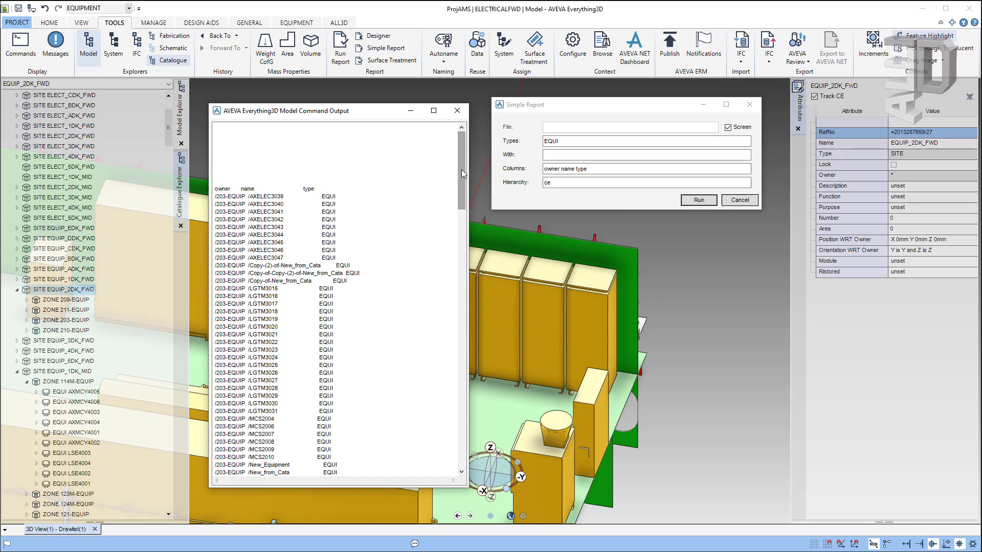
{"action": "left_click_drag", "start_coordinate": [461, 170], "coordinate": [358, 449]}
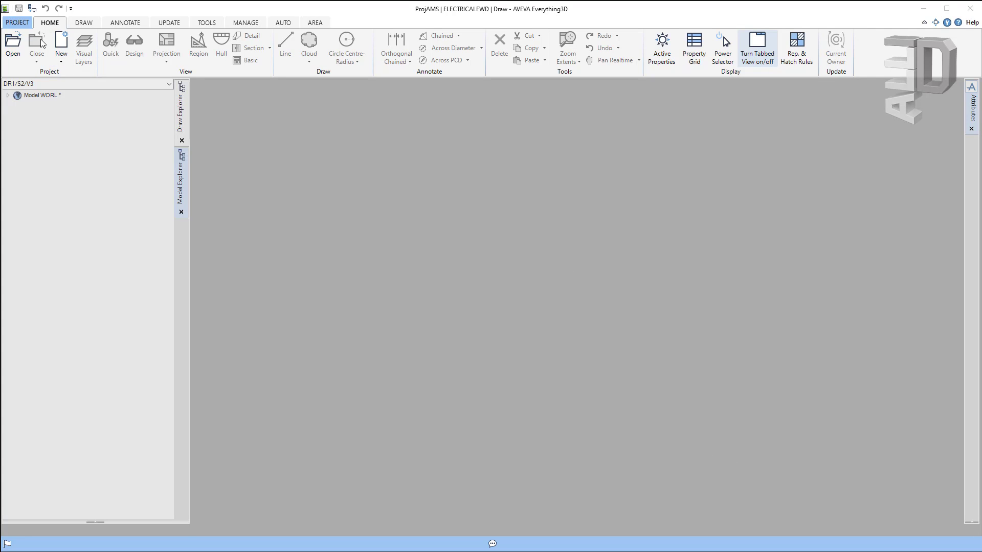
{"action": "left_click", "coordinate": [14, 22]}
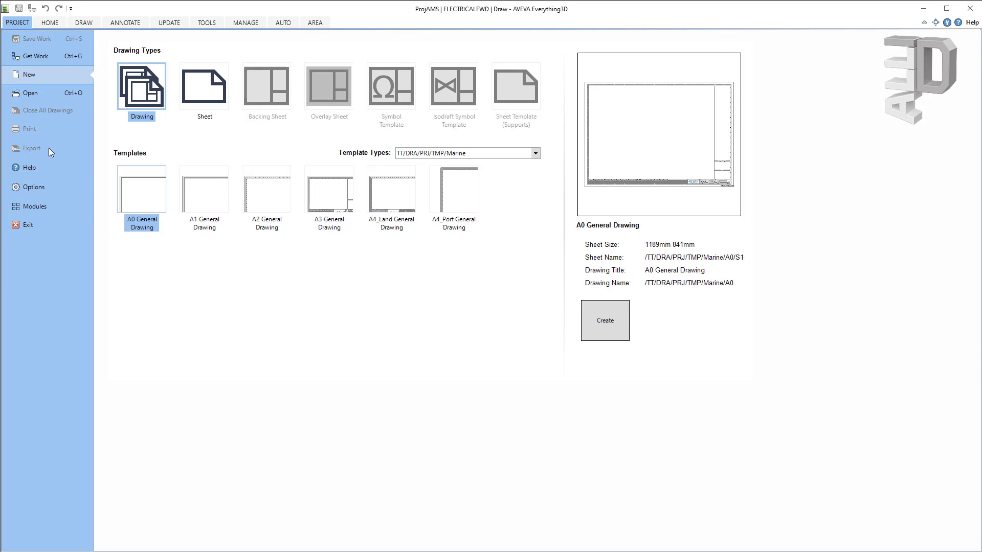
{"action": "left_click", "coordinate": [33, 190]}
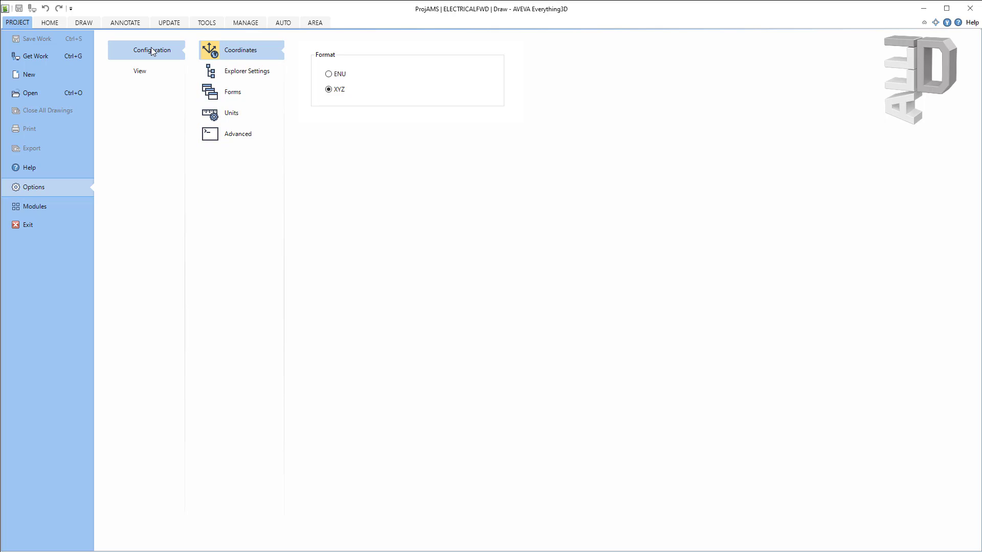
{"action": "left_click", "coordinate": [256, 74]}
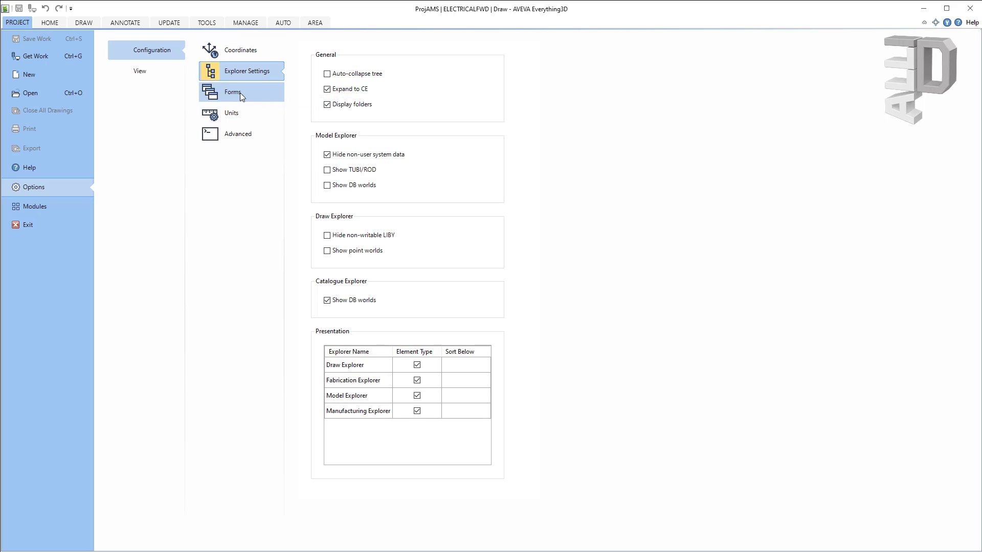
{"action": "left_click", "coordinate": [241, 93]}
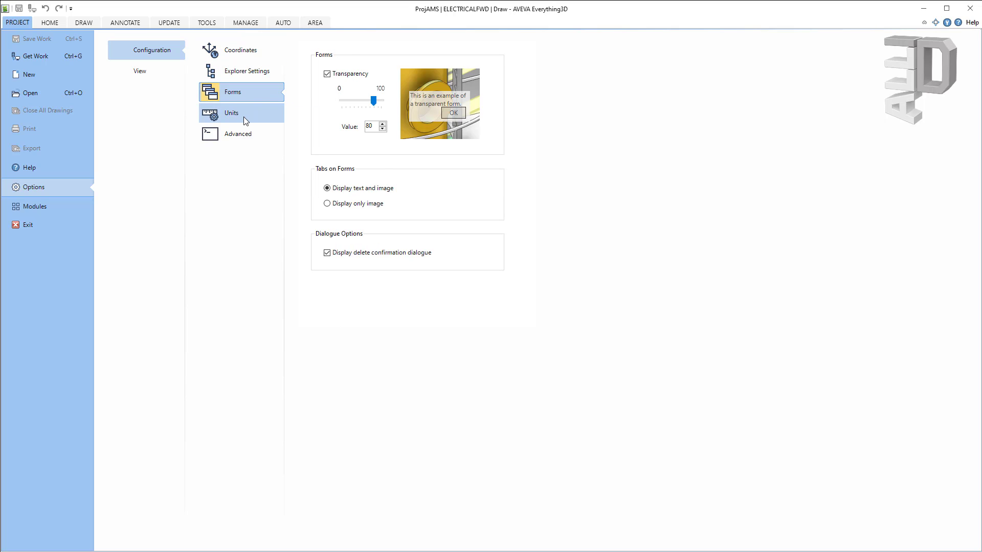
{"action": "left_click", "coordinate": [244, 116]}
{"action": "left_click", "coordinate": [247, 136]}
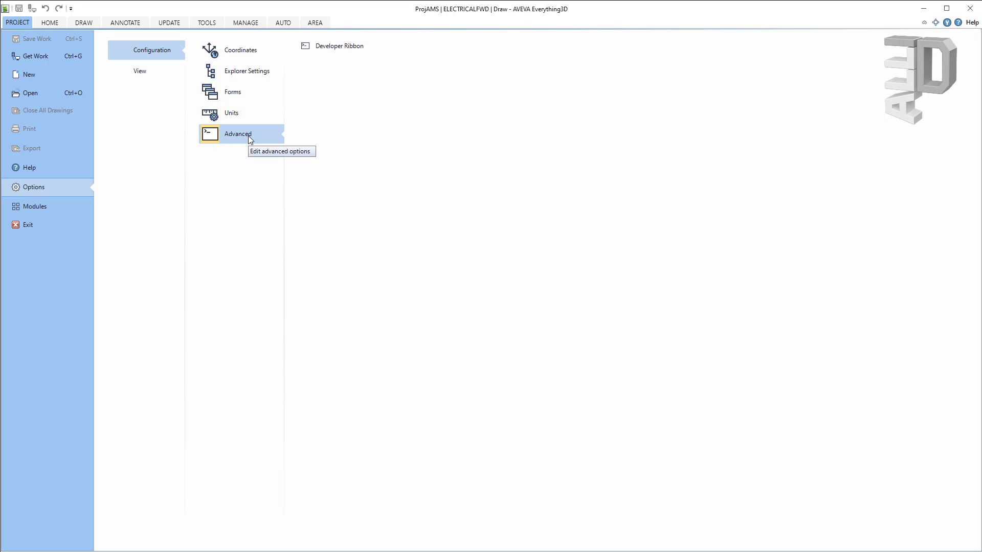
{"action": "left_click", "coordinate": [145, 72]}
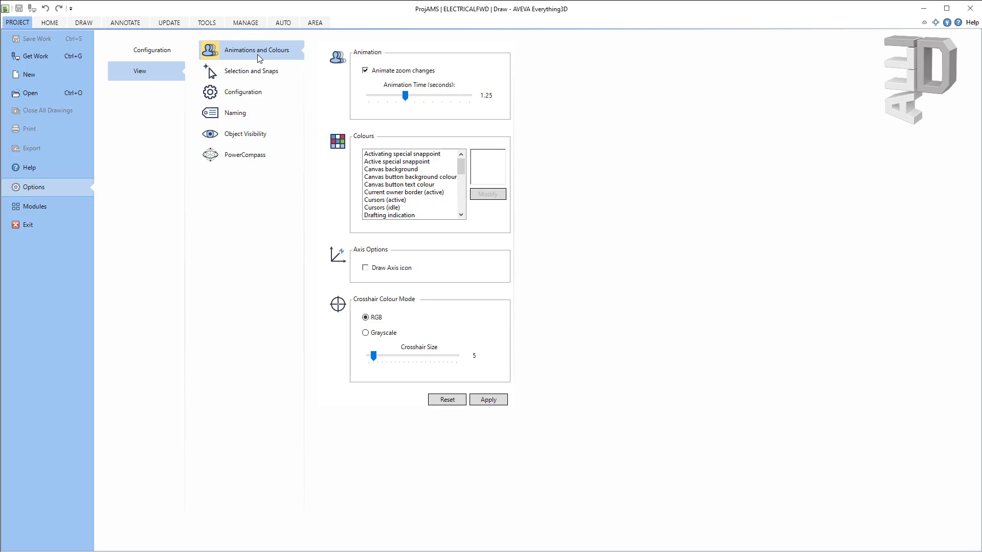
{"action": "left_click", "coordinate": [254, 76]}
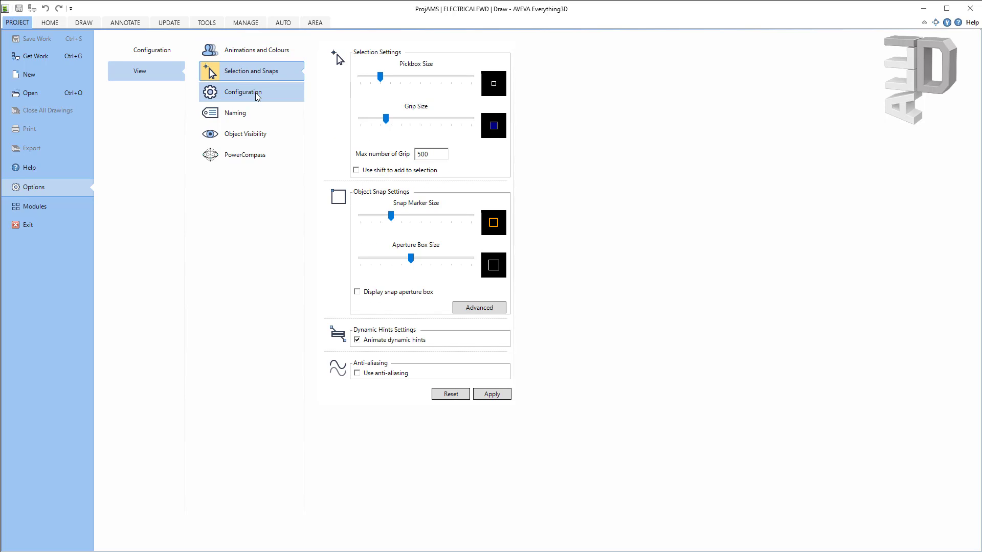
{"action": "left_click", "coordinate": [258, 96]}
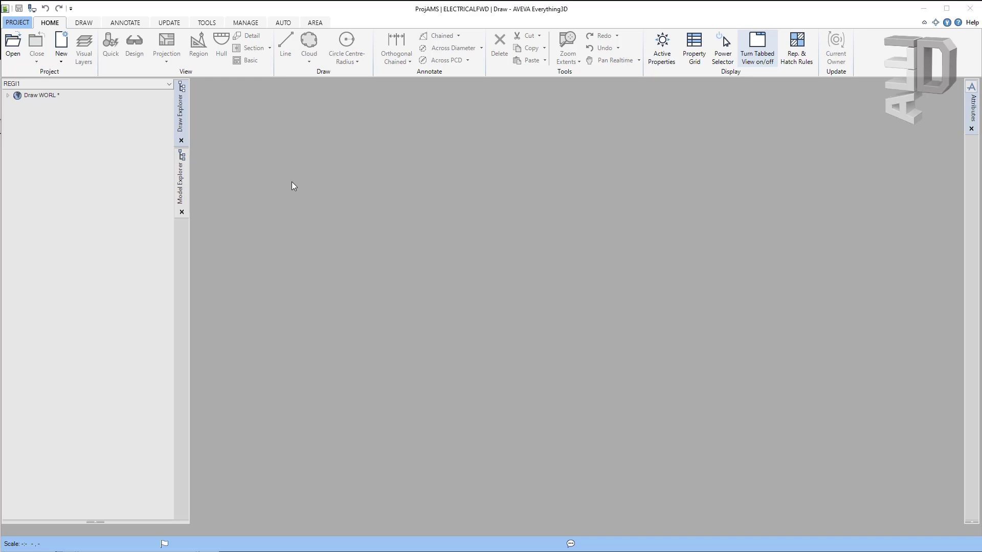
Step: Expand Draw WORL > Test-Drawing and select register REGI1
{"action": "left_click", "coordinate": [182, 119]}
{"action": "left_click", "coordinate": [9, 120]}
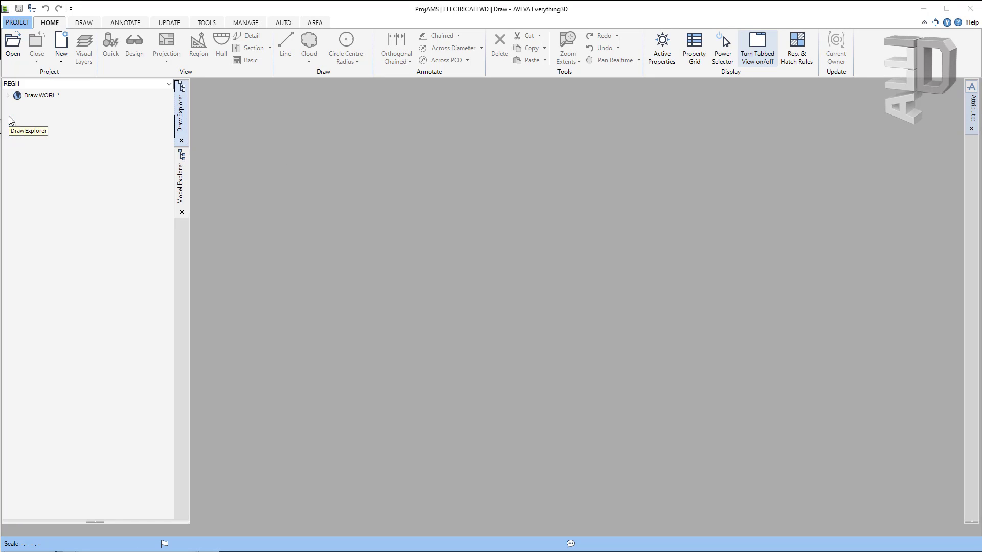
{"action": "left_click", "coordinate": [7, 96]}
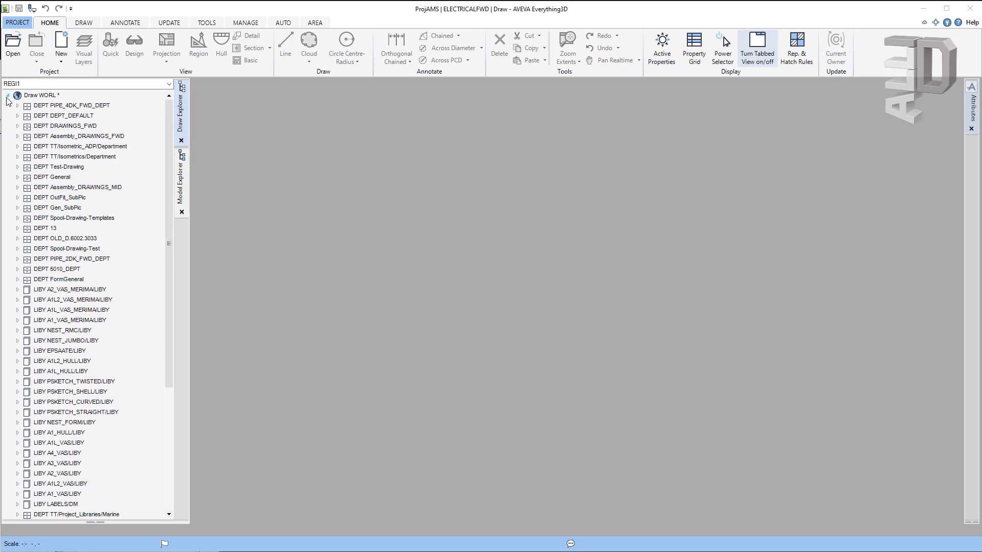
{"action": "left_click", "coordinate": [18, 167]}
{"action": "left_click", "coordinate": [28, 177]}
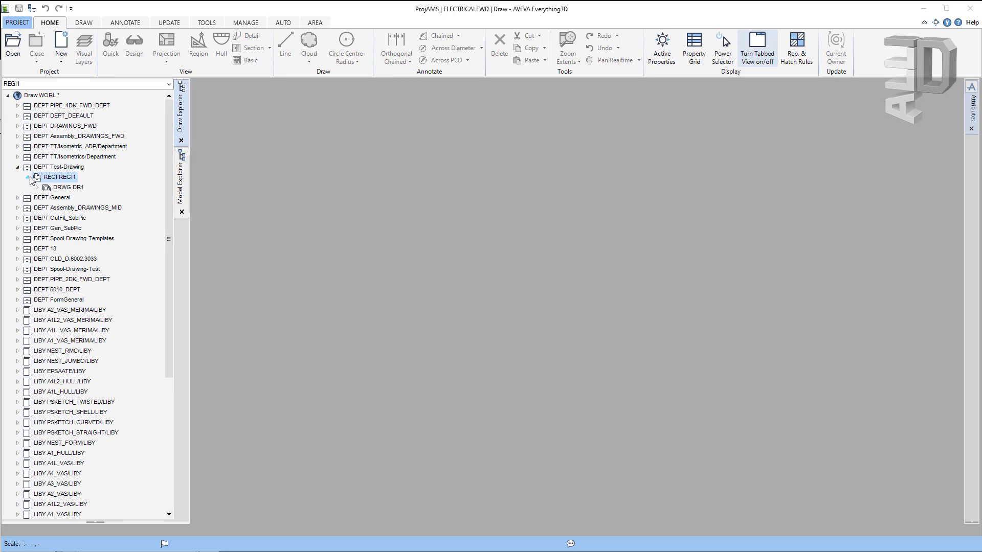
{"action": "left_click", "coordinate": [56, 177]}
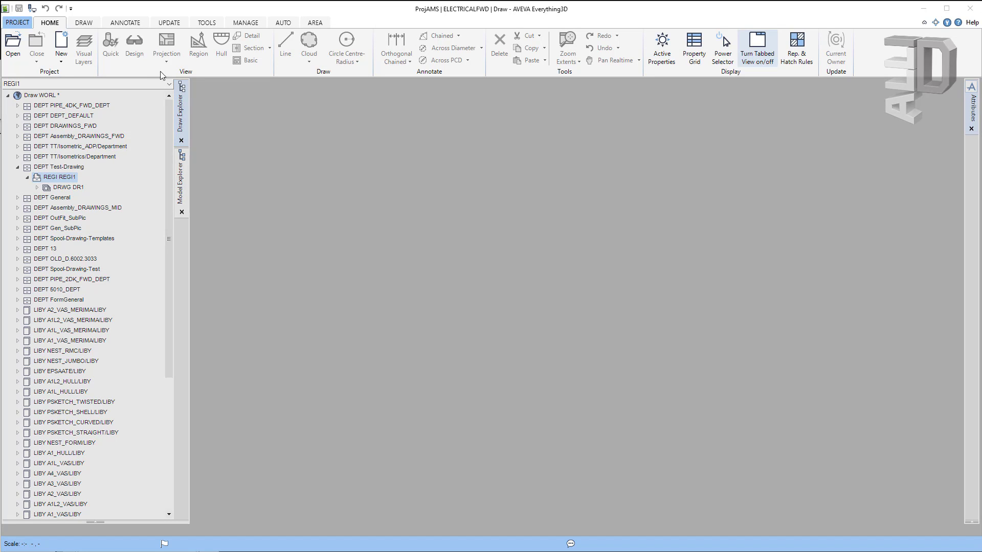
Step: Create an A0 General Drawing with Marine template type, named automatically, in REGI1
{"action": "left_click", "coordinate": [64, 62]}
{"action": "left_click", "coordinate": [78, 78]}
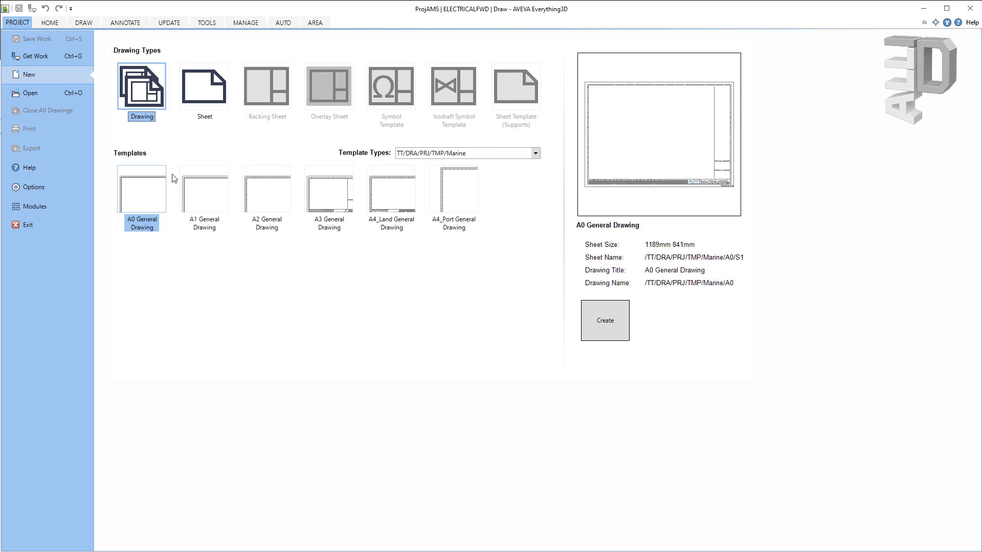
{"action": "left_click", "coordinate": [220, 198]}
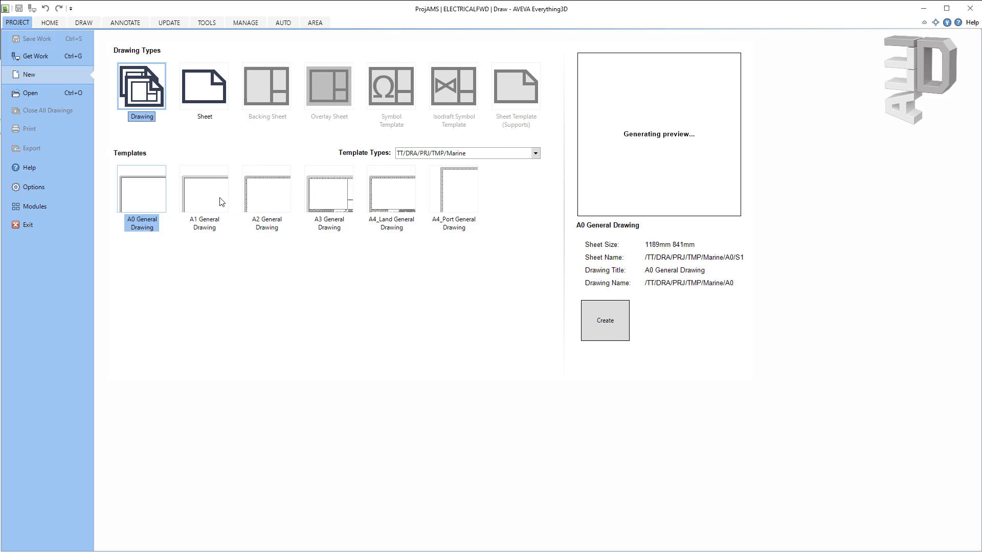
{"action": "left_click", "coordinate": [260, 198]}
{"action": "left_click", "coordinate": [153, 205]}
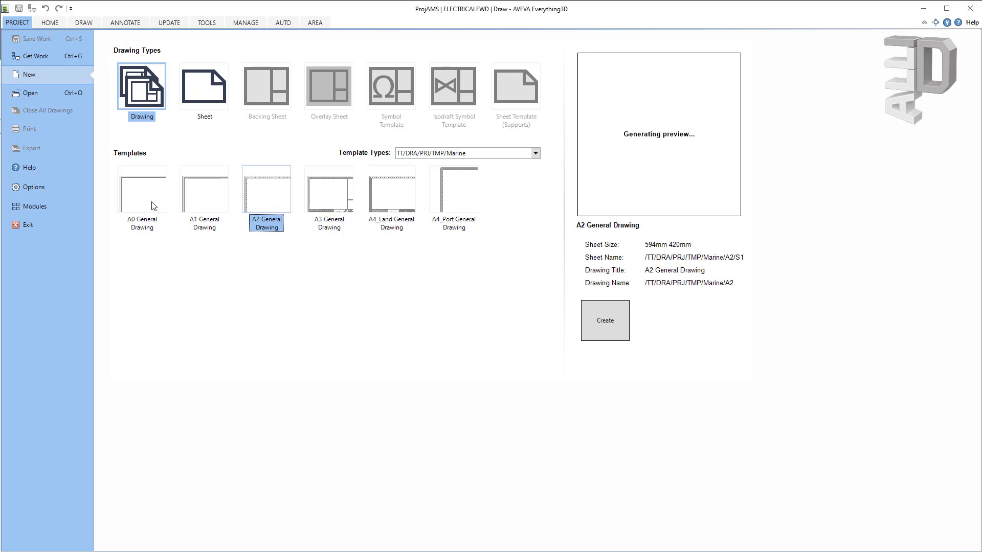
{"action": "left_click", "coordinate": [535, 154]}
{"action": "left_click", "coordinate": [536, 156]}
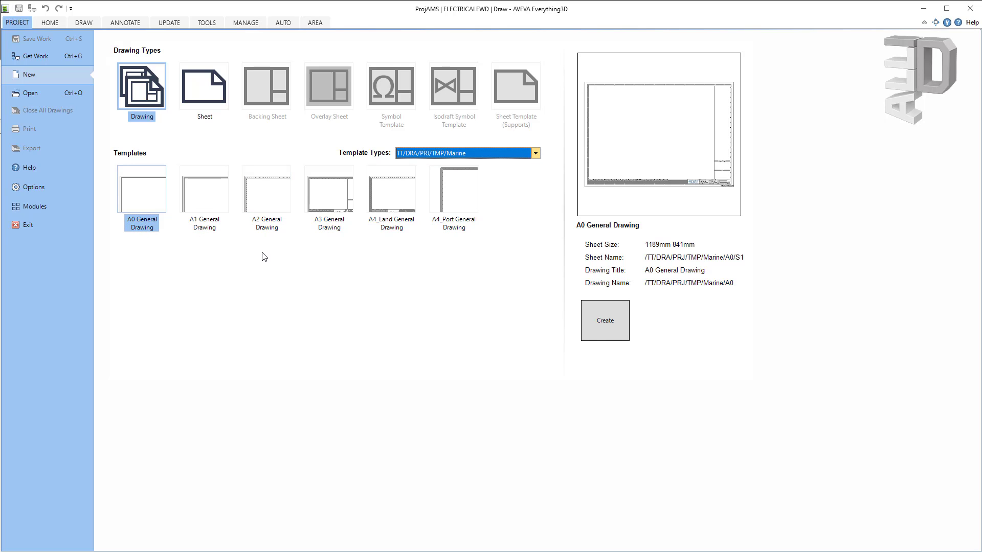
{"action": "left_click", "coordinate": [623, 332]}
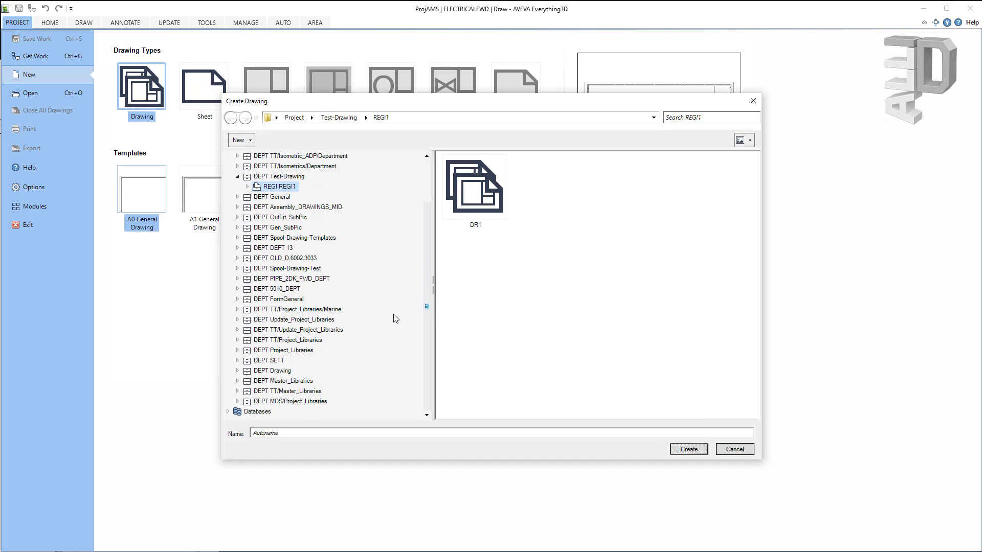
{"action": "left_click", "coordinate": [701, 449]}
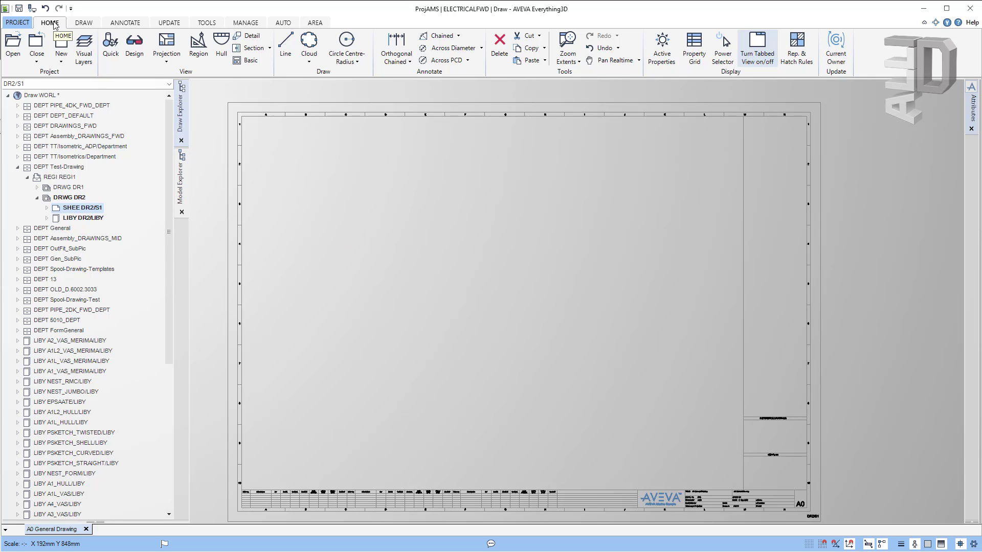
Step: Create view V1 of ZONE 203-EQUIP at 1:50, framed in the sheet's upper-left area
{"action": "left_click", "coordinate": [110, 51]}
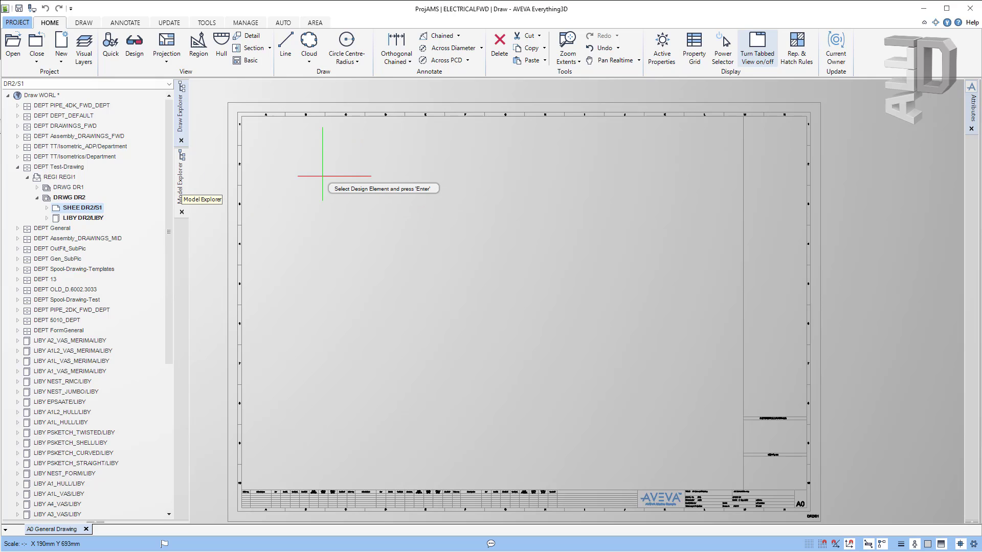
{"action": "left_click", "coordinate": [181, 185]}
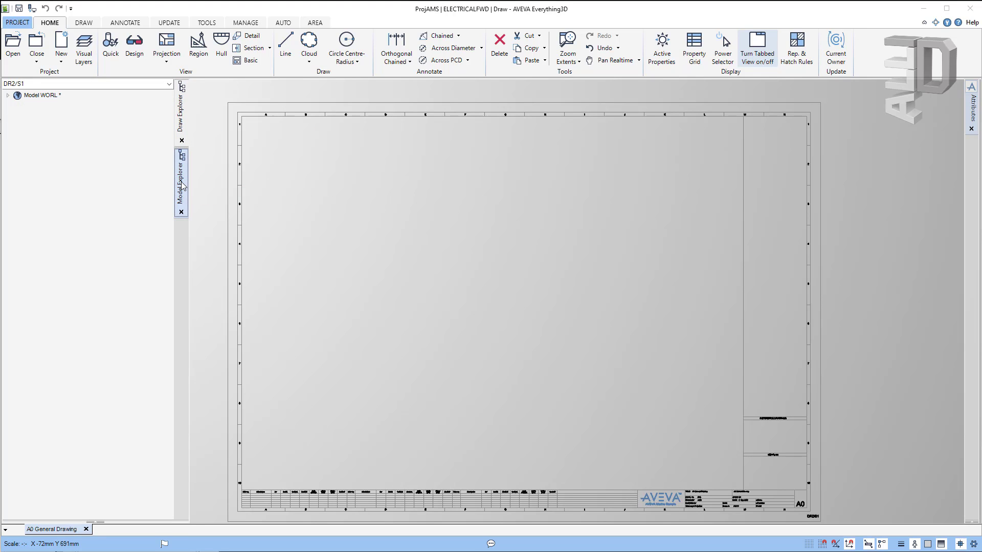
{"action": "left_click", "coordinate": [8, 95]}
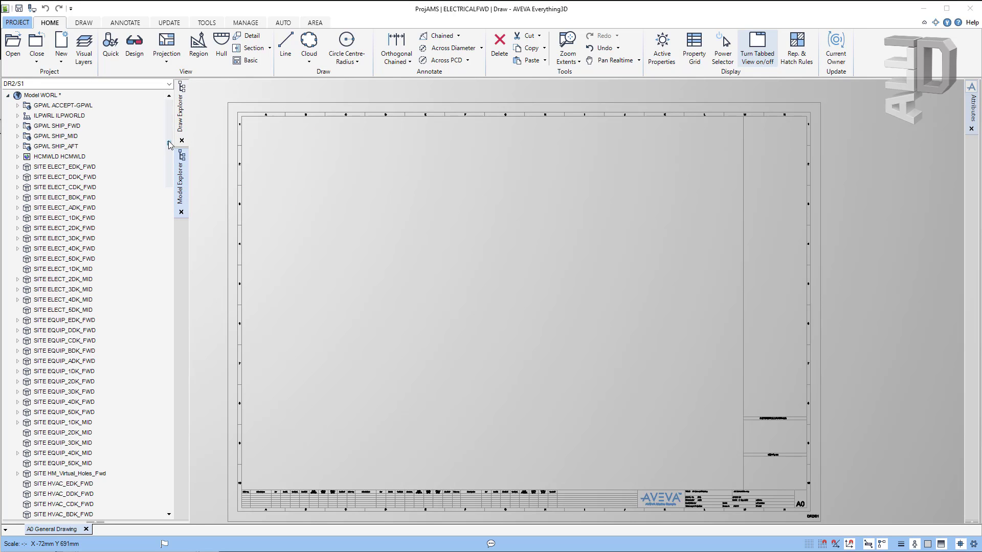
{"action": "left_click_drag", "start_coordinate": [169, 146], "coordinate": [165, 188]}
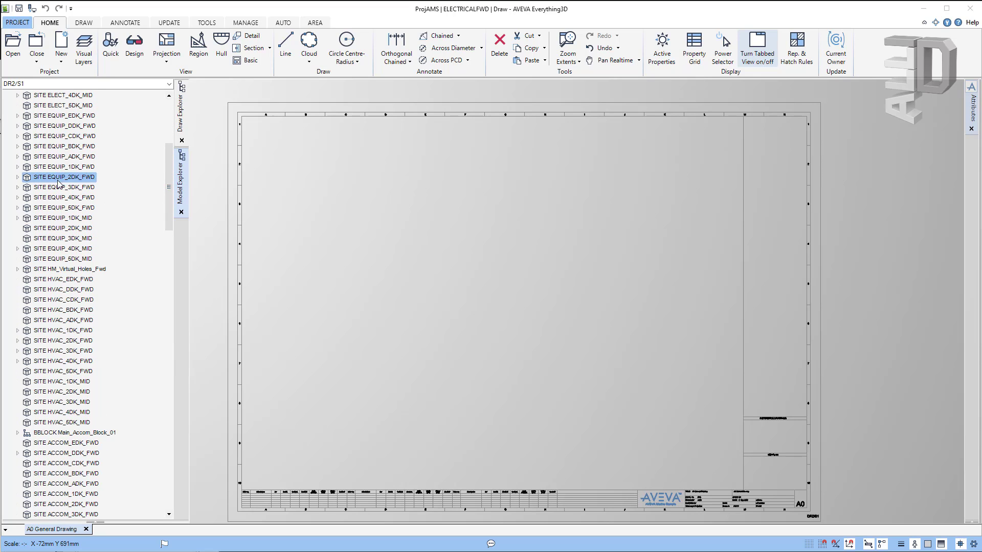
{"action": "left_click", "coordinate": [18, 177]}
{"action": "left_click", "coordinate": [30, 178]}
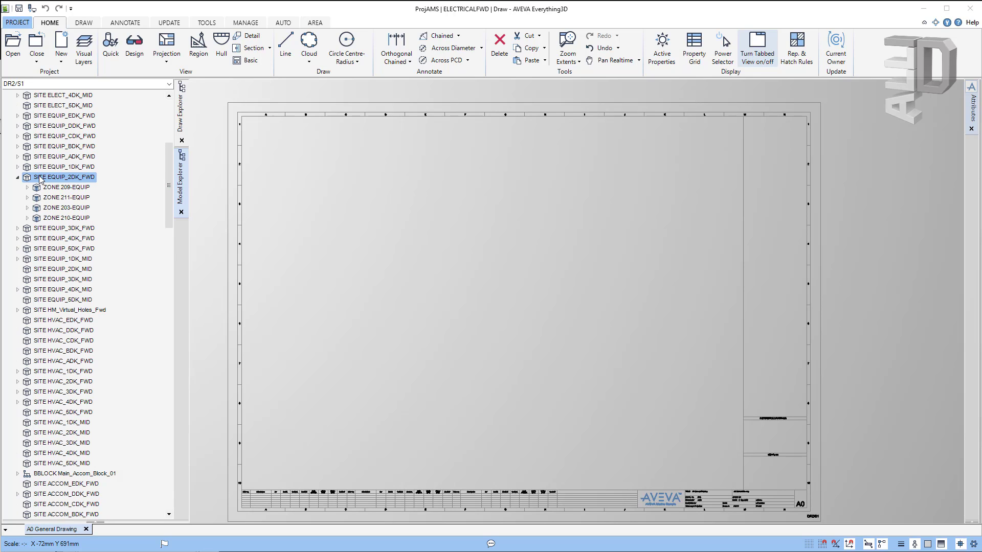
{"action": "left_click", "coordinate": [53, 208]}
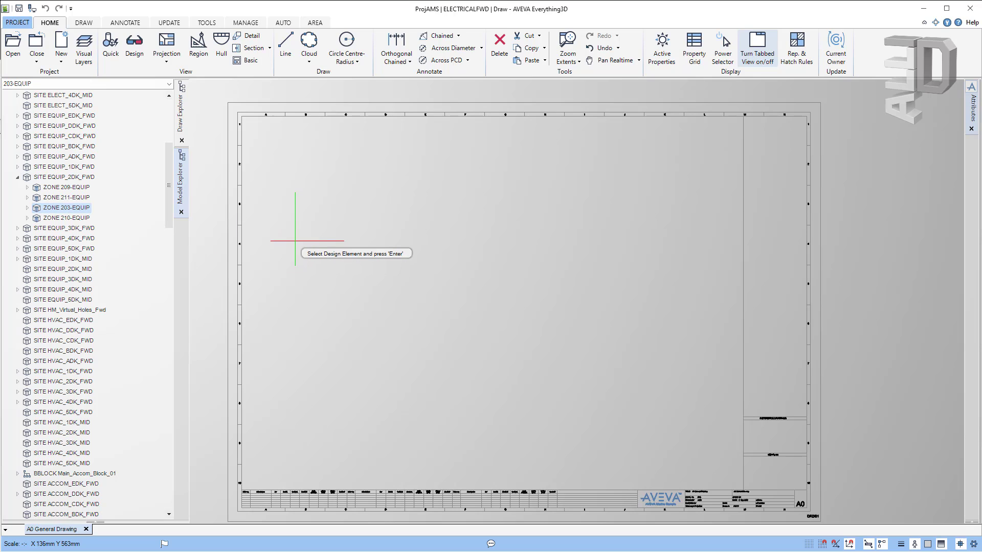
{"action": "key", "text": "Return"}
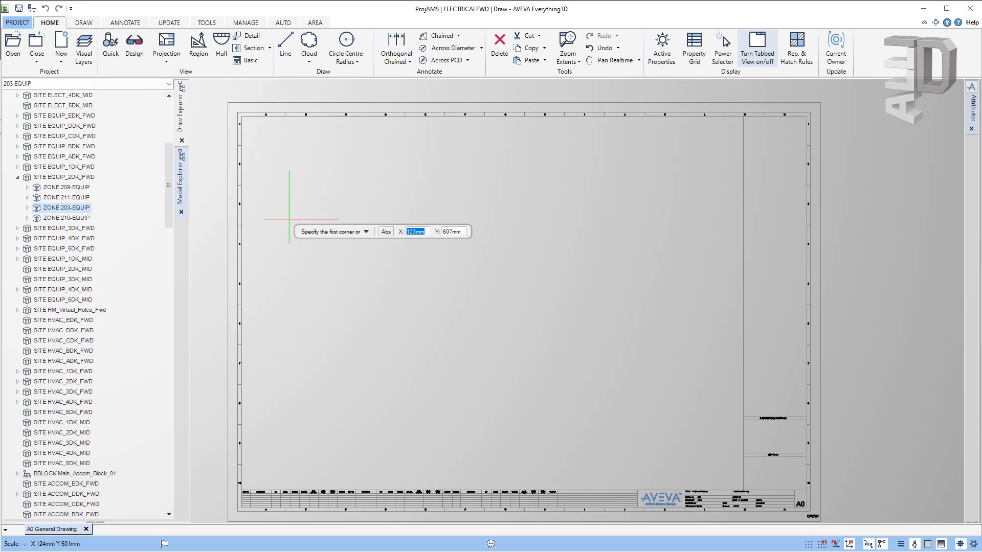
{"action": "left_click", "coordinate": [267, 141]}
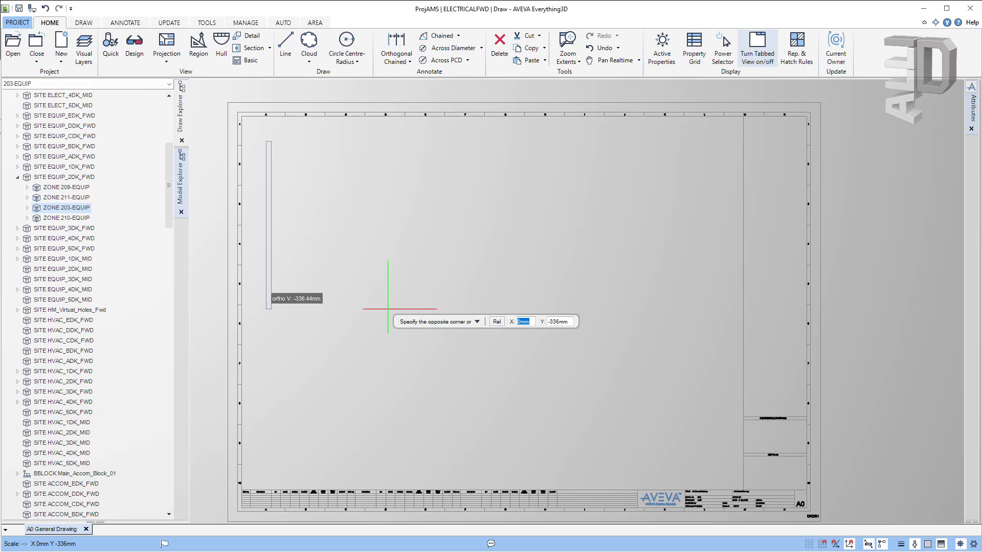
{"action": "left_click", "coordinate": [738, 521]}
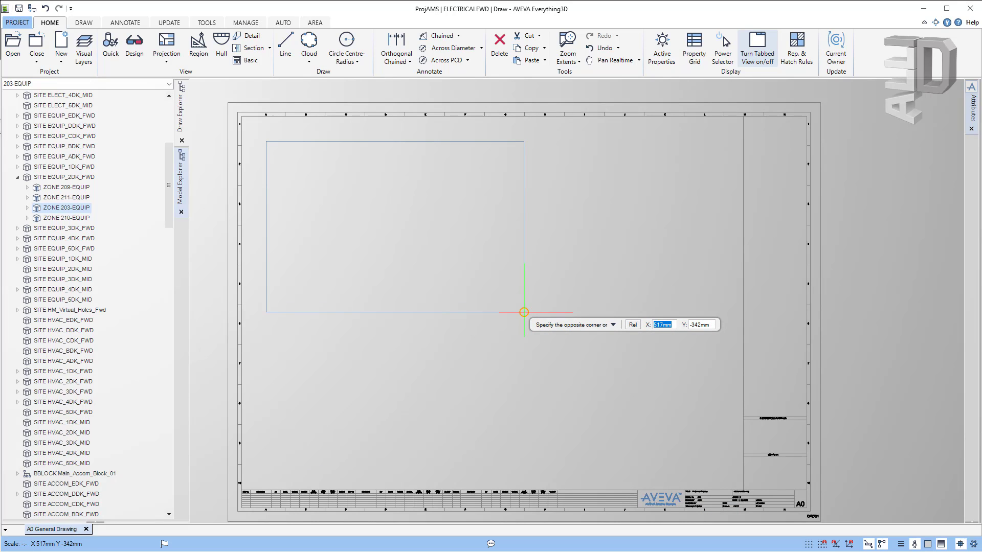
{"action": "left_click", "coordinate": [523, 312]}
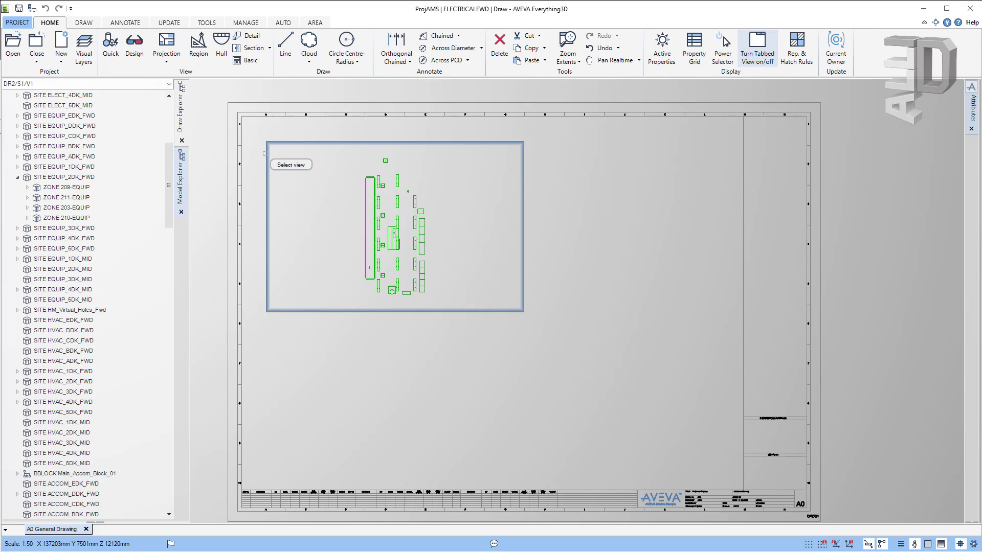
Step: Project two views from the plan, one below it and an elevation to its right
{"action": "left_click", "coordinate": [265, 153]}
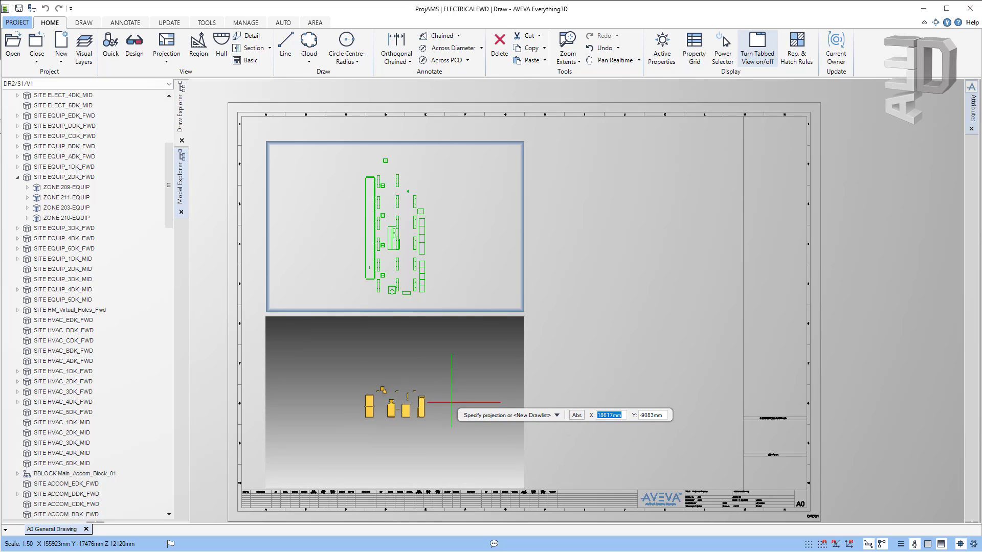
{"action": "left_click", "coordinate": [452, 403]}
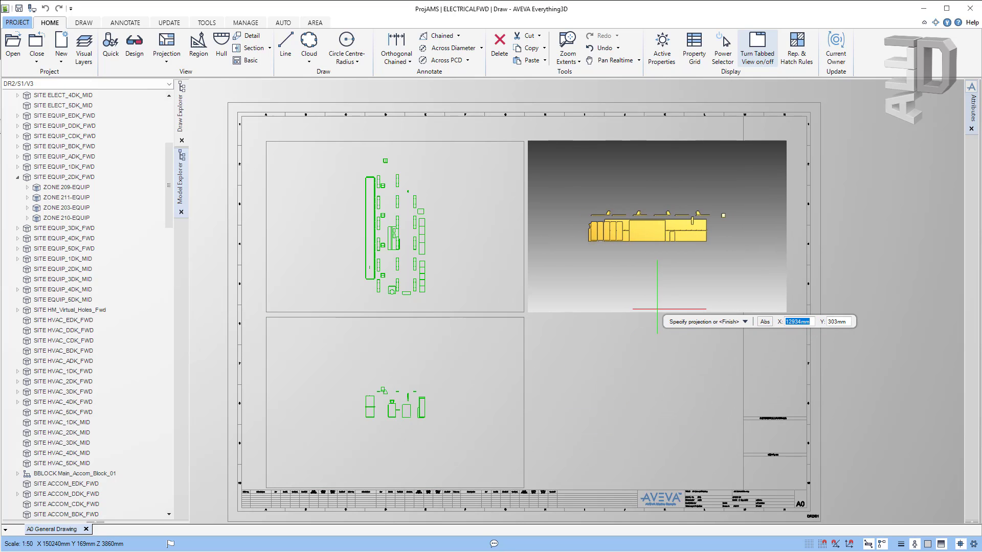
{"action": "left_click", "coordinate": [657, 309]}
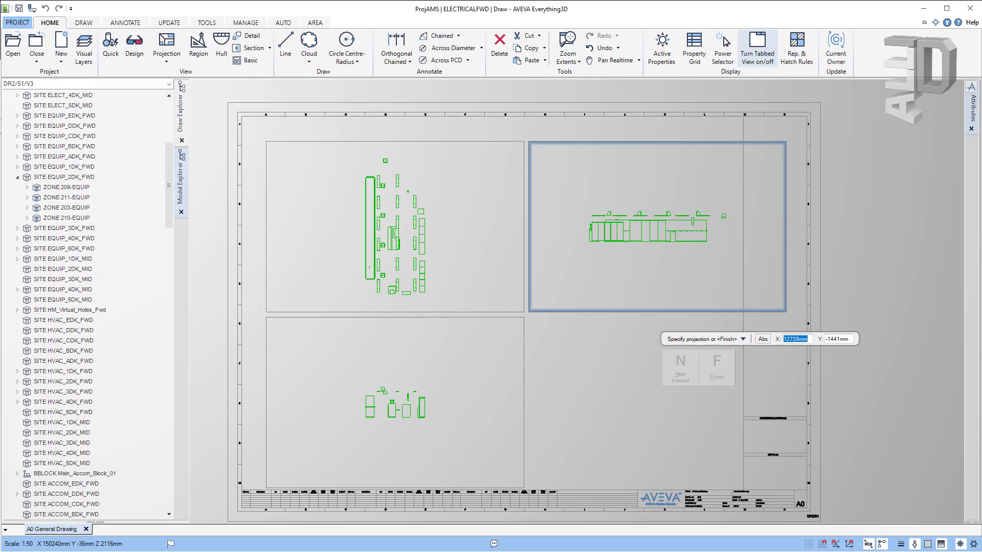
{"action": "left_click", "coordinate": [721, 375]}
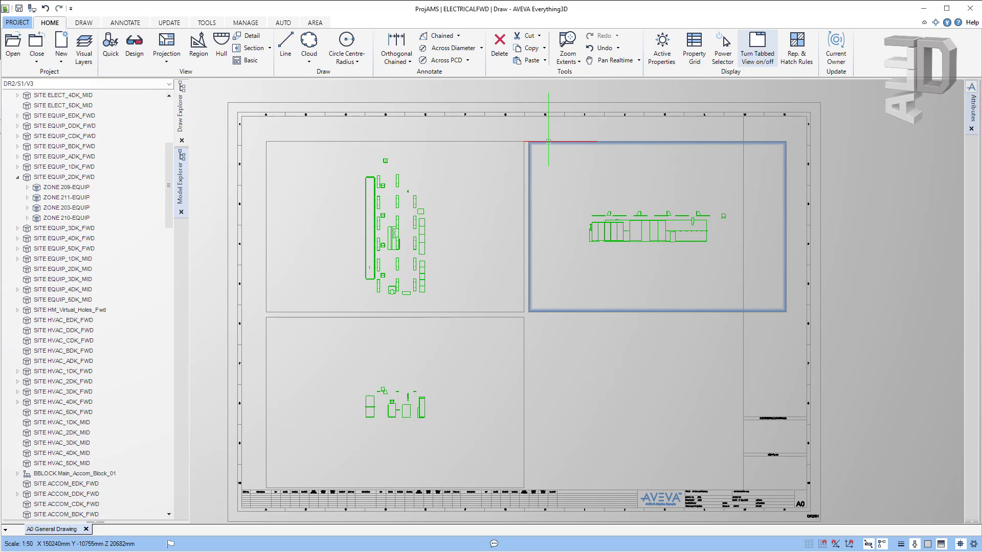
{"action": "left_click", "coordinate": [548, 141]}
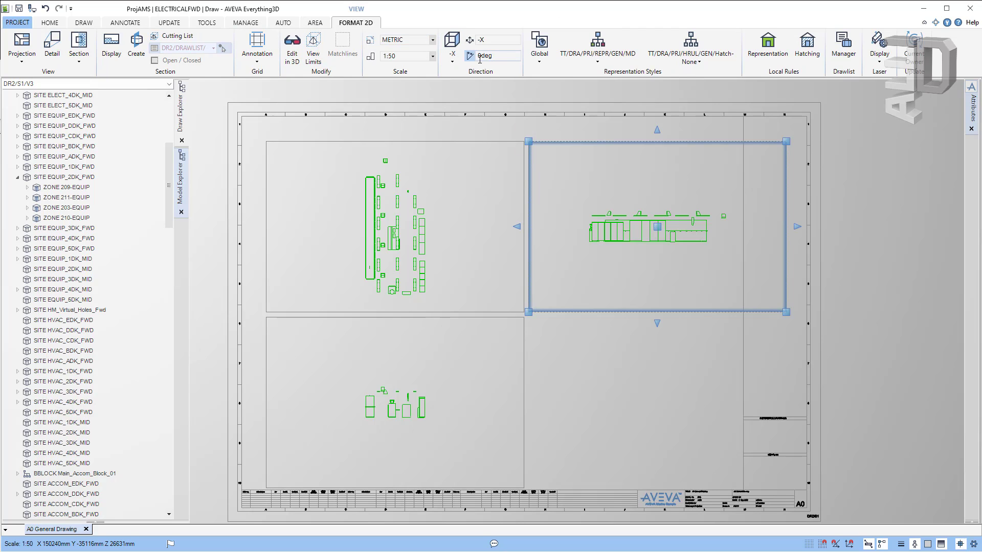
Step: Rotate the upper-right elevation view's contents by 90 degrees
{"action": "left_click", "coordinate": [479, 56]}
{"action": "type", "text": "9"}
{"action": "key", "text": "Return"}
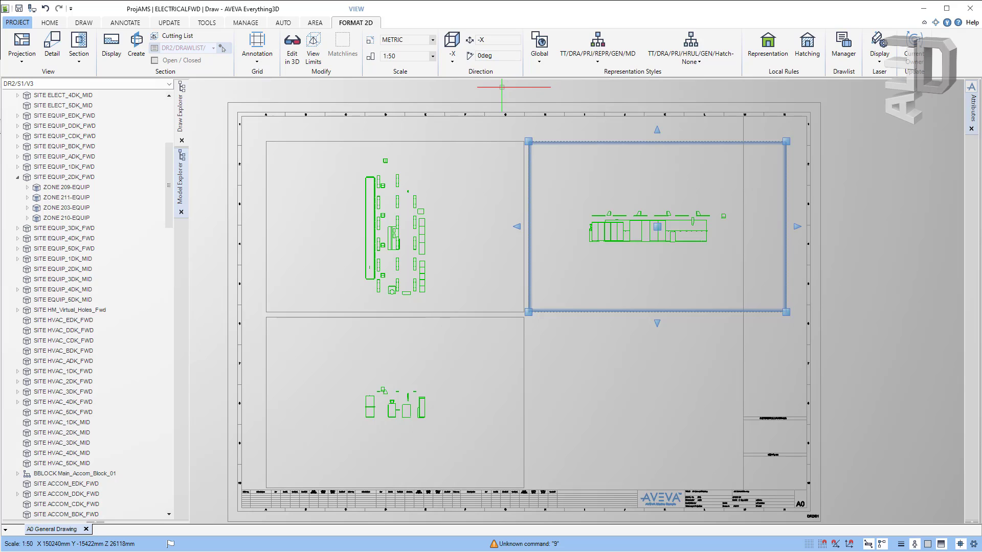
{"action": "left_click", "coordinate": [480, 55]}
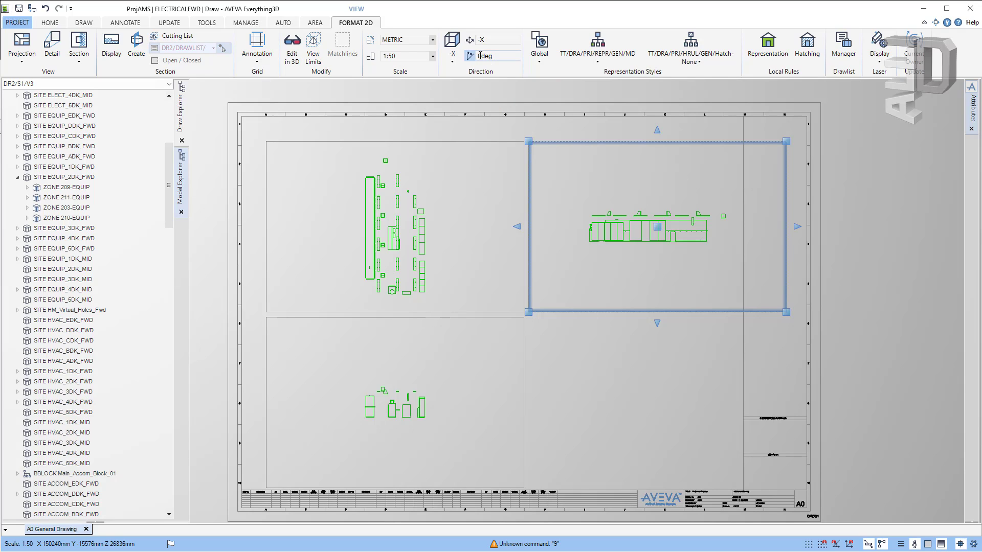
{"action": "type", "text": "9"}
{"action": "key", "text": "Return"}
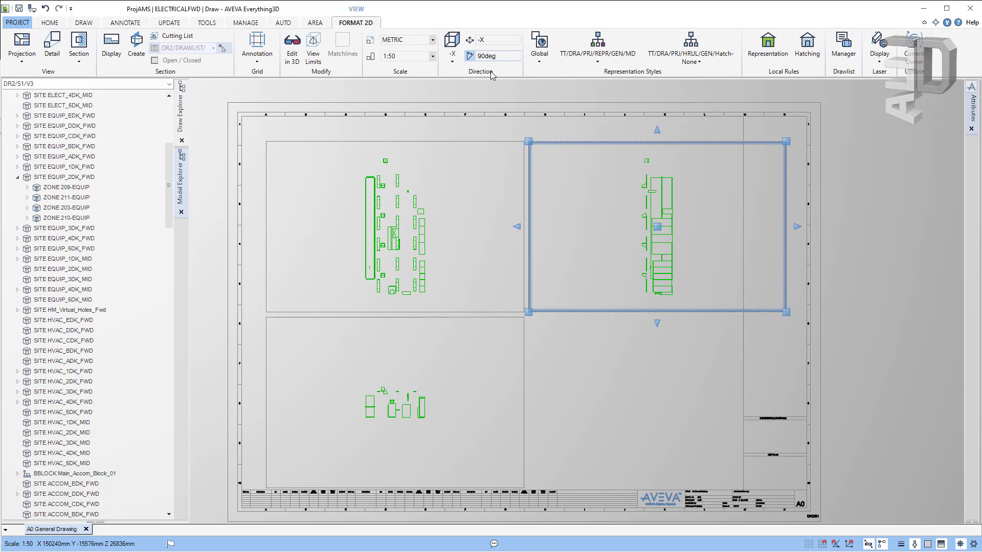
{"action": "key", "text": "Escape"}
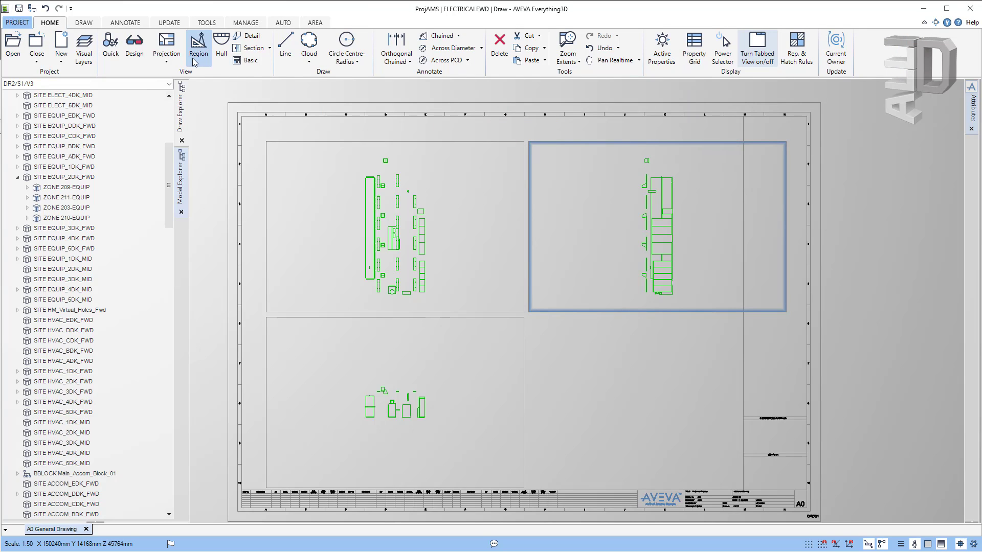
Step: Start a detail view from the plan, drawing a rectangle around its lower part
{"action": "left_click", "coordinate": [244, 37]}
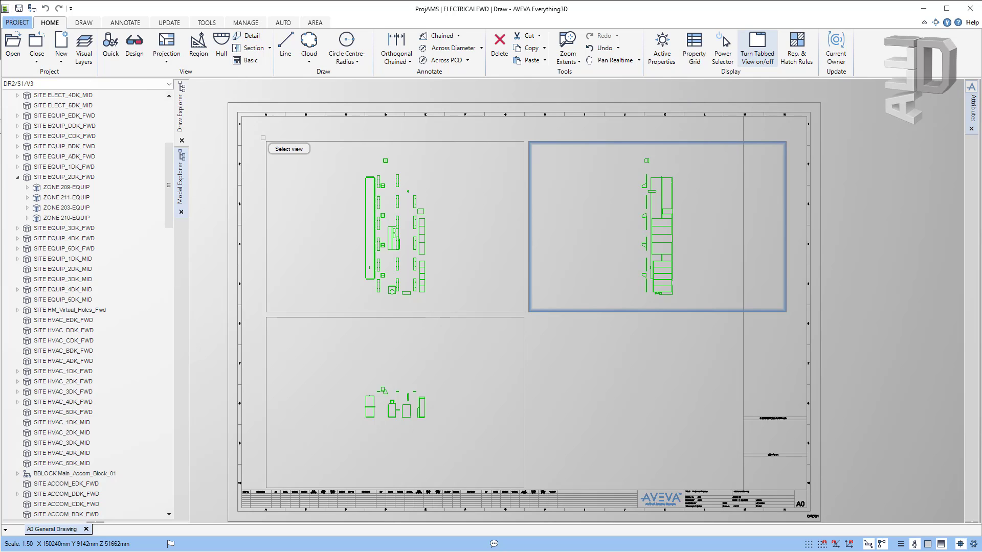
{"action": "left_click", "coordinate": [302, 141]}
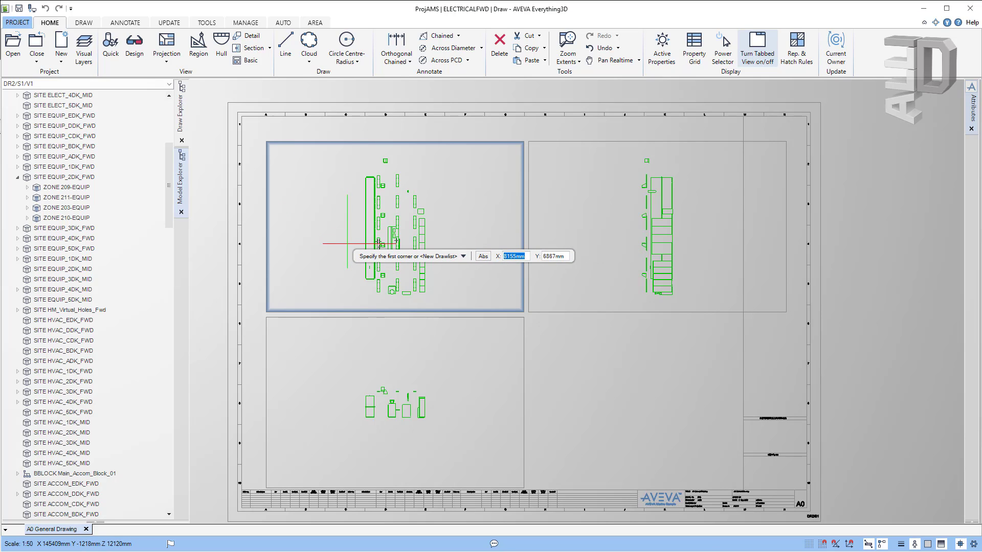
{"action": "left_click", "coordinate": [355, 242]}
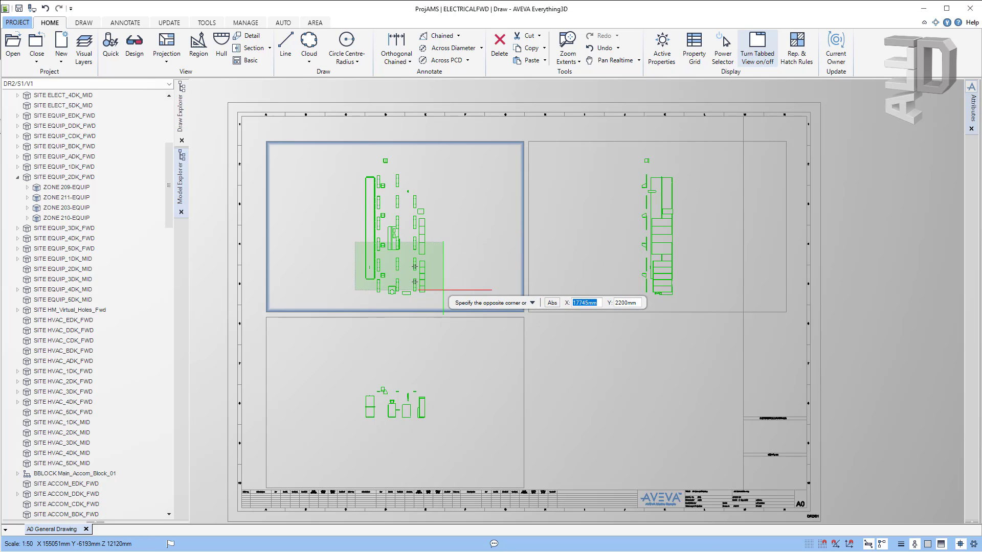
{"action": "left_click", "coordinate": [433, 300]}
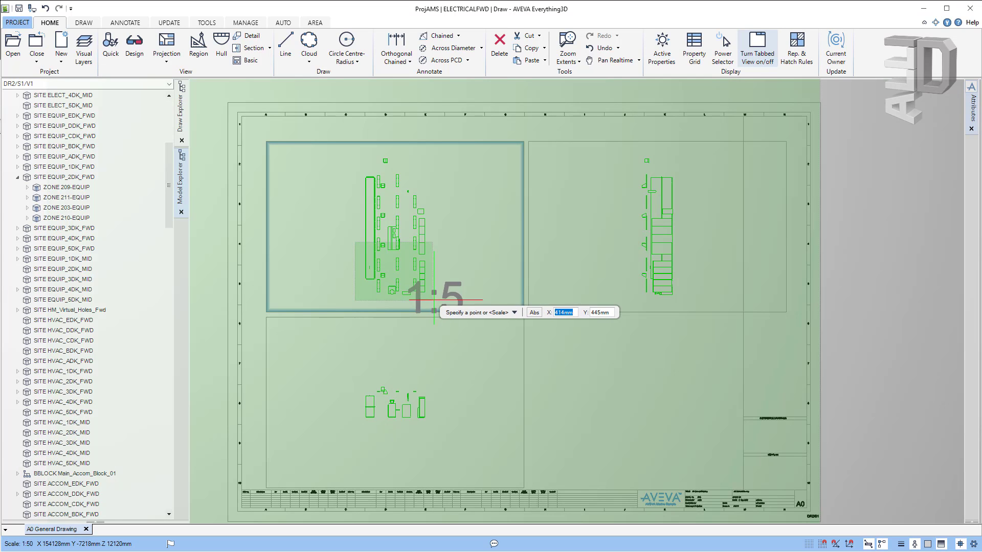
Step: Try detail scales of 0.1 and then 0.2 for the detail view
{"action": "right_click", "coordinate": [612, 362]}
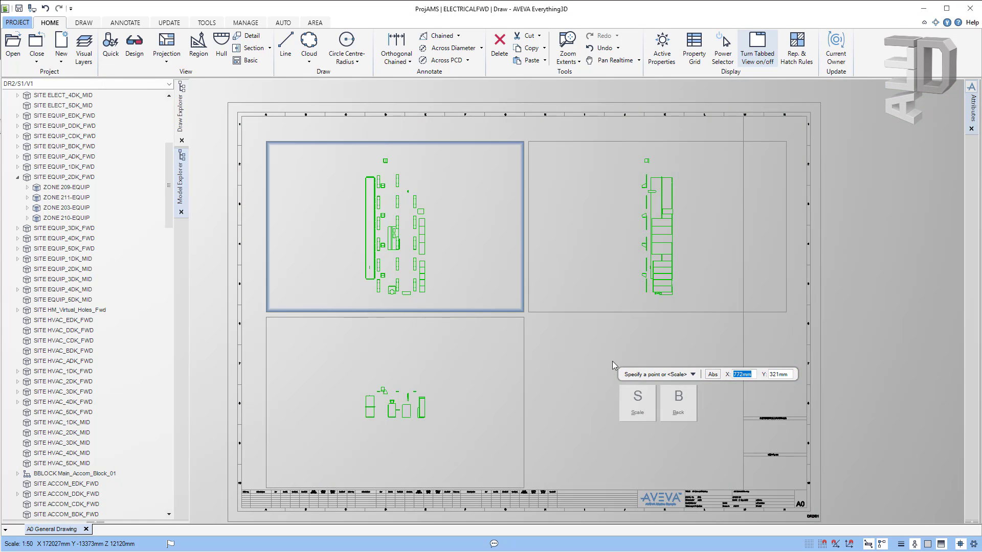
{"action": "left_click", "coordinate": [634, 403]}
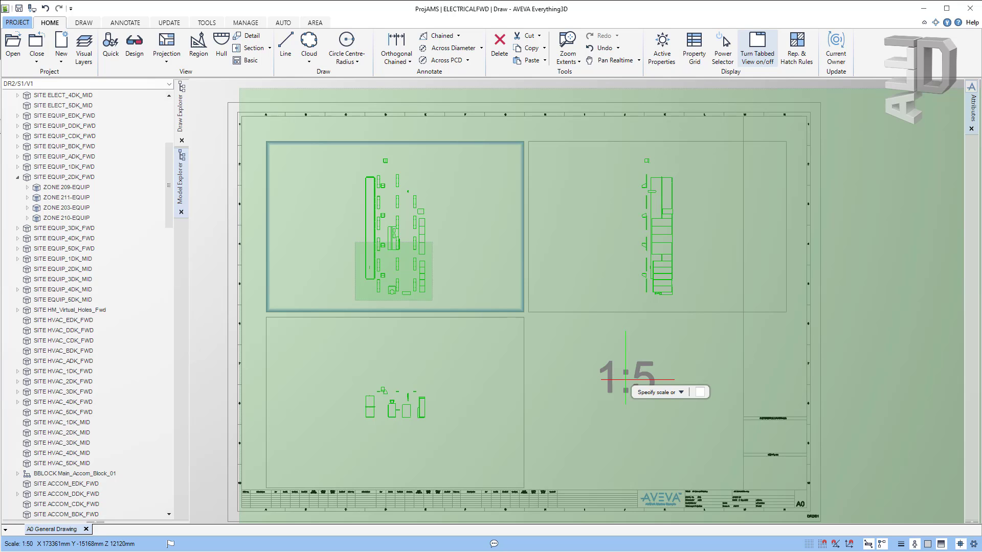
{"action": "type", "text": "0.1"}
{"action": "key", "text": "Return"}
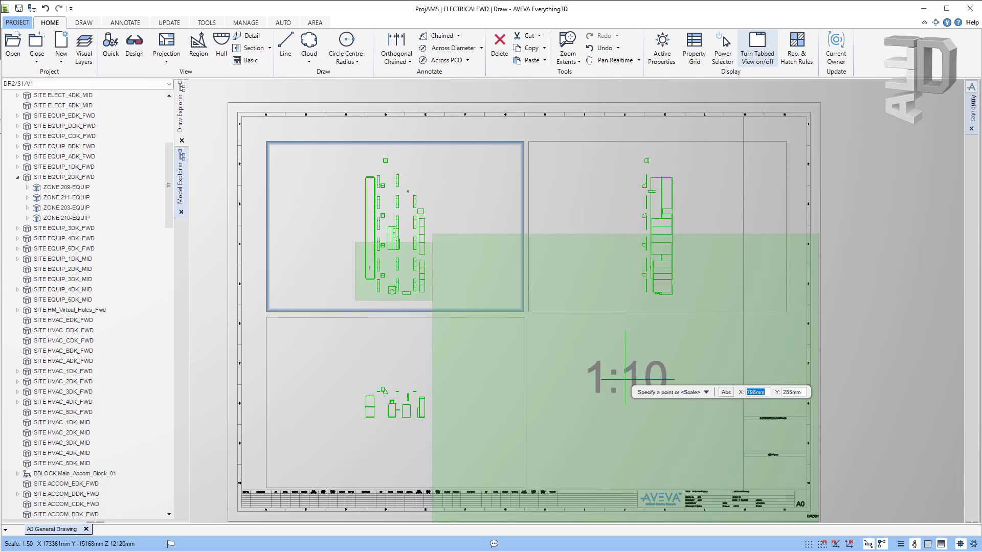
{"action": "key", "text": "Down"}
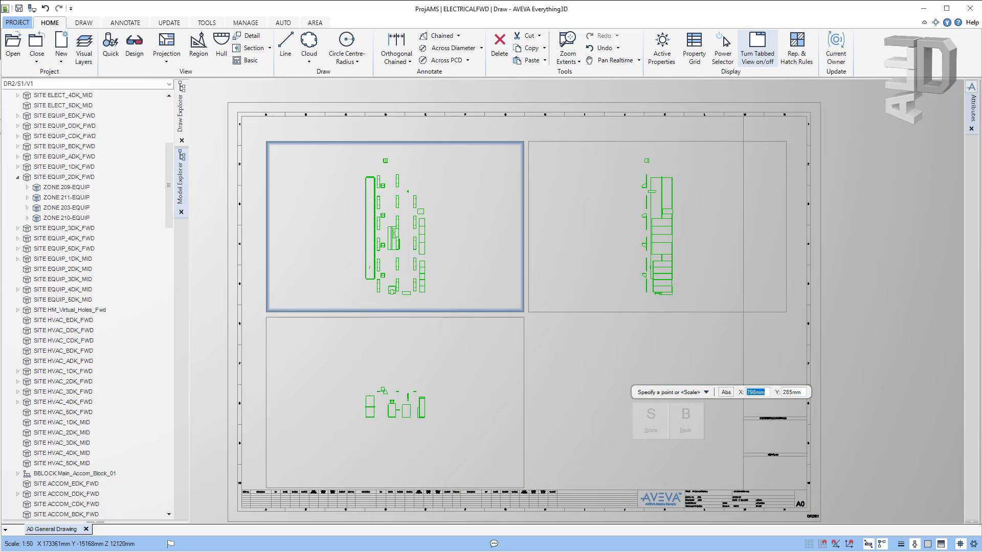
{"action": "left_click", "coordinate": [649, 417]}
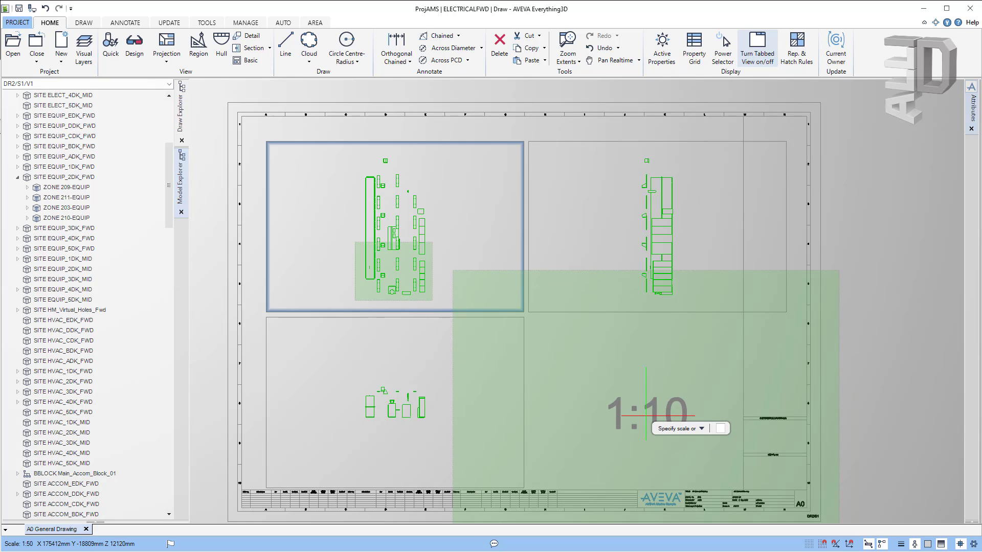
{"action": "type", "text": "0.2"}
{"action": "key", "text": "Return"}
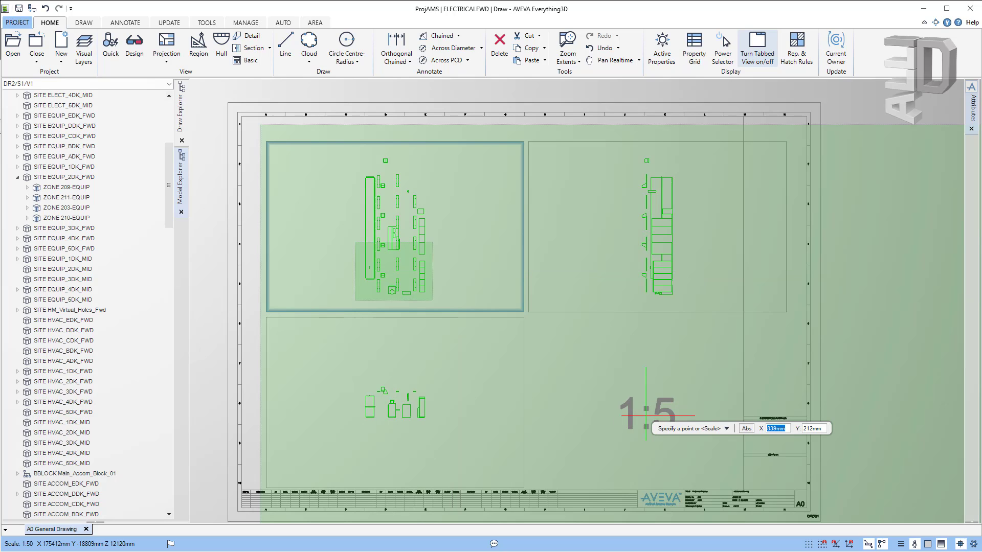
Step: Set the detail scale to 0.05 (1:20) and place it in the lower-right area
{"action": "key", "text": "Down"}
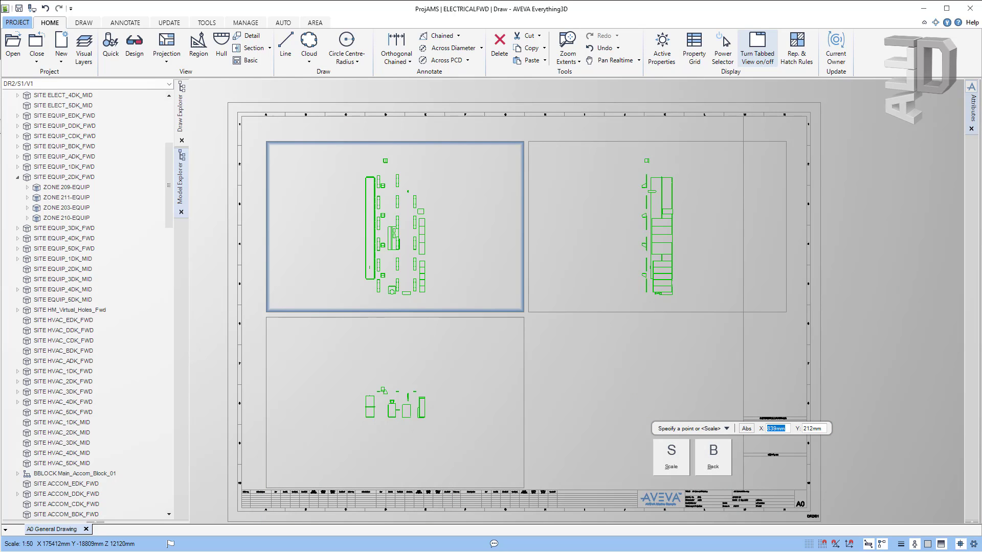
{"action": "left_click", "coordinate": [672, 457]}
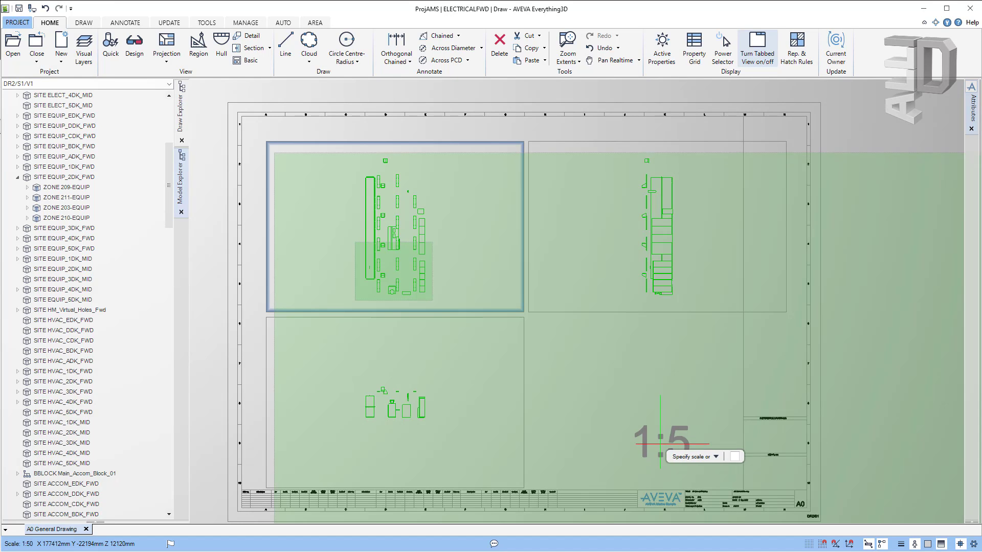
{"action": "type", "text": "0.05"}
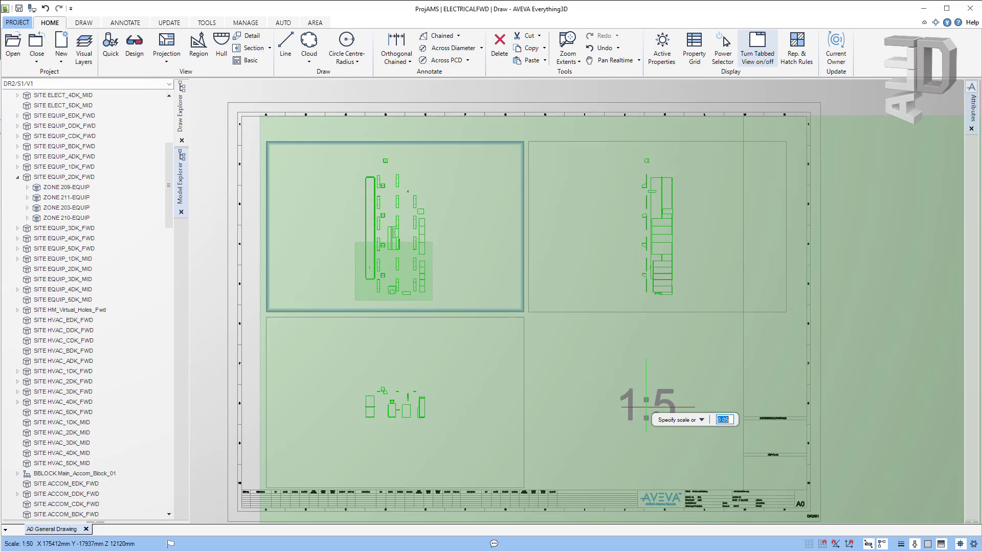
{"action": "key", "text": "Return"}
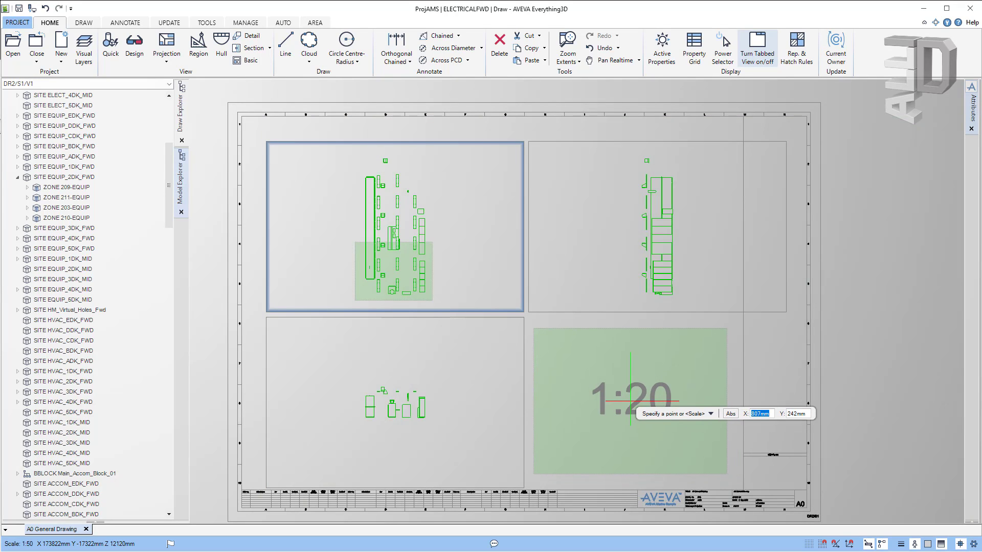
{"action": "left_click", "coordinate": [630, 401]}
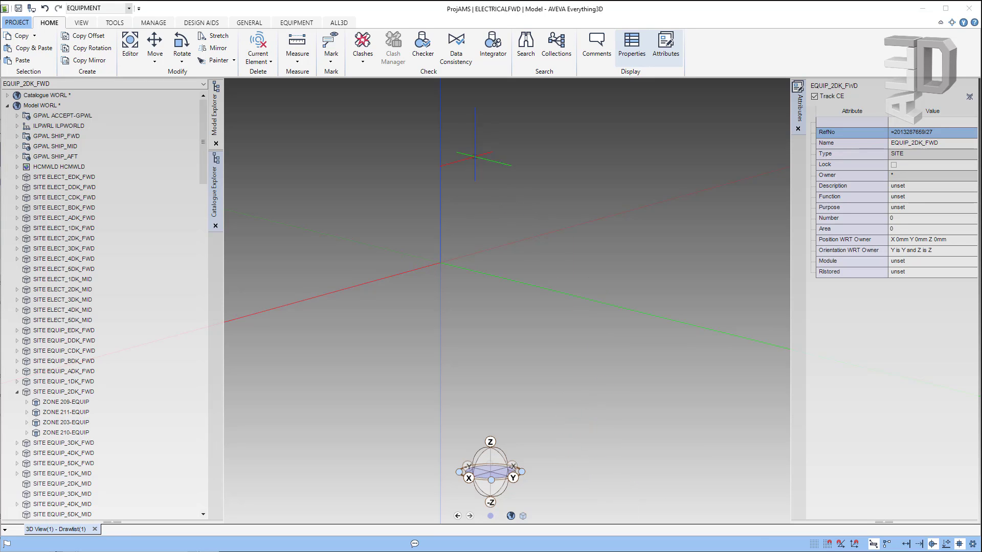
Step: Open the MEI Import panel from the Tools import file formats
{"action": "left_click", "coordinate": [117, 23]}
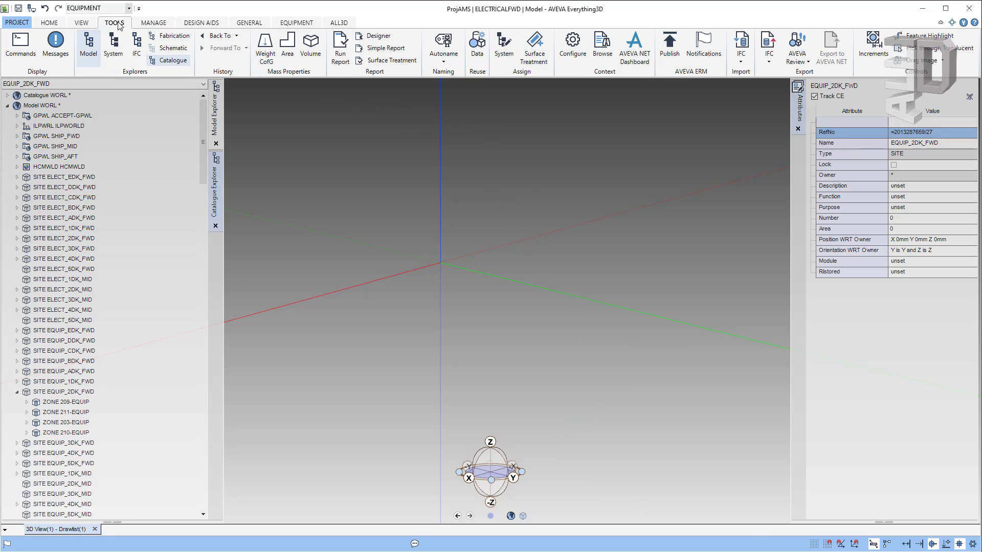
{"action": "left_click", "coordinate": [744, 64]}
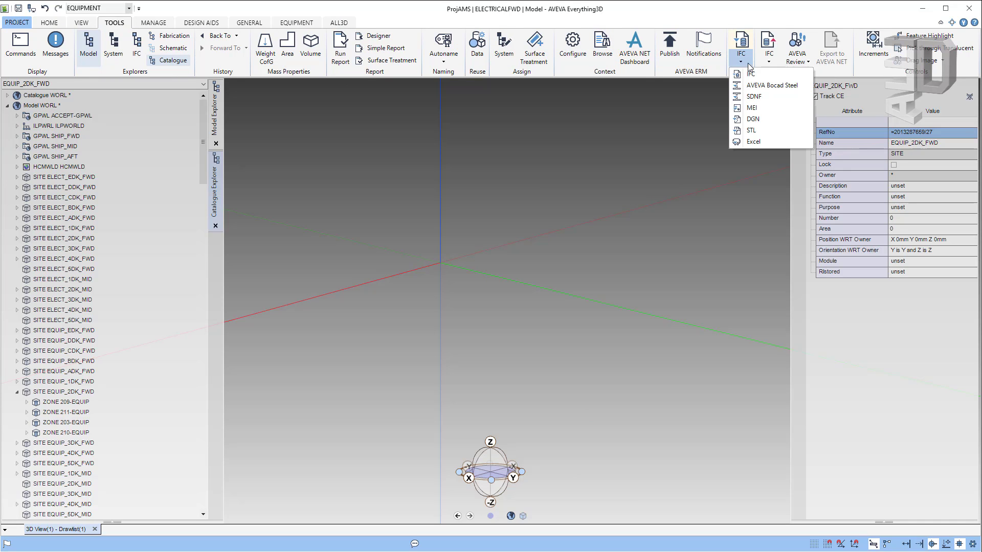
{"action": "left_click", "coordinate": [750, 113]}
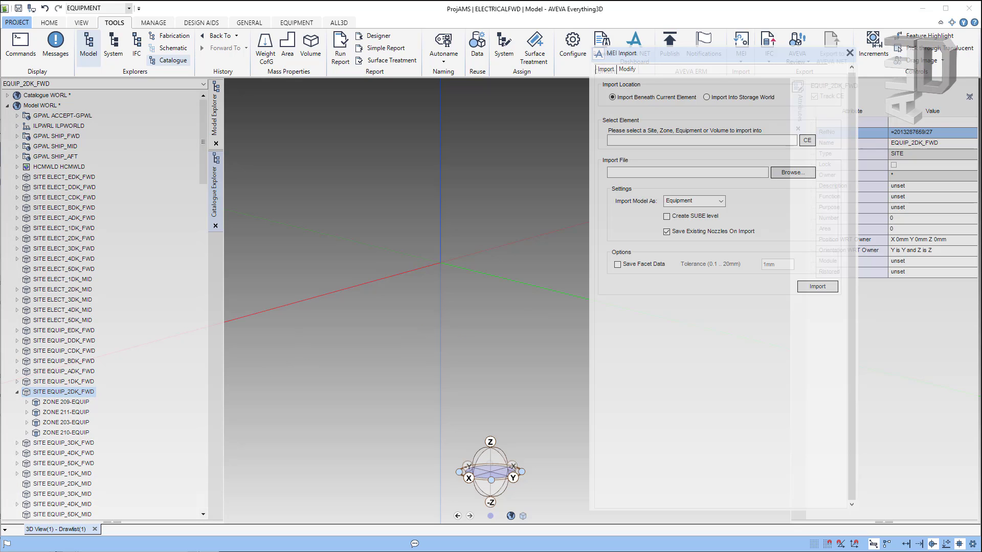
Step: Import the CLX02 KoneCranes STEP file as Equipment beneath /EQUIP_2DK_FWD
{"action": "left_click", "coordinate": [807, 141]}
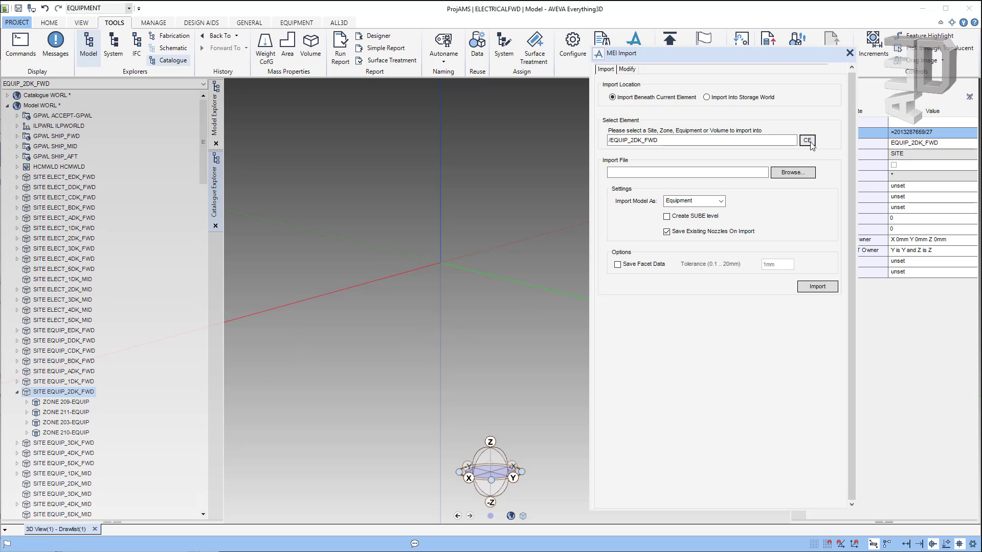
{"action": "left_click", "coordinate": [785, 176]}
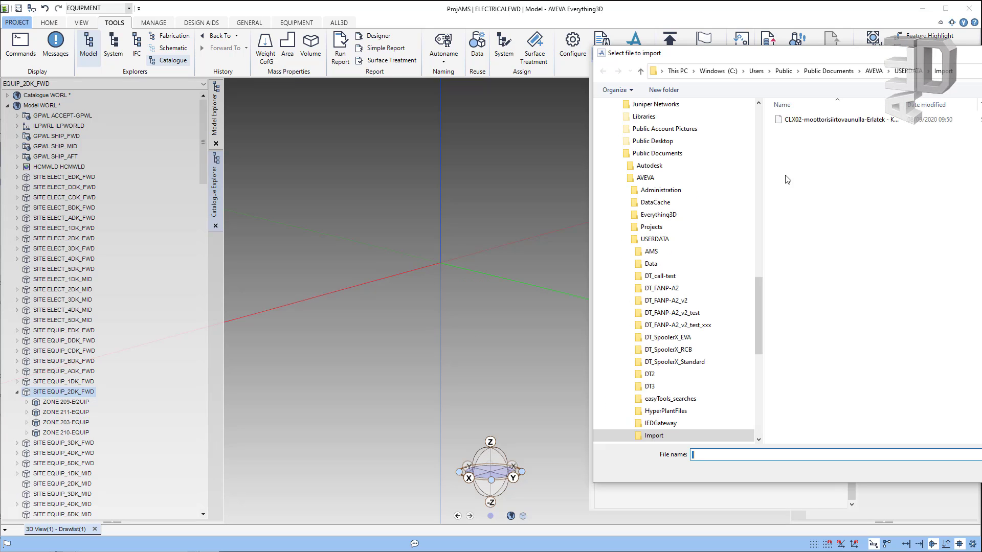
{"action": "left_click", "coordinate": [799, 124]}
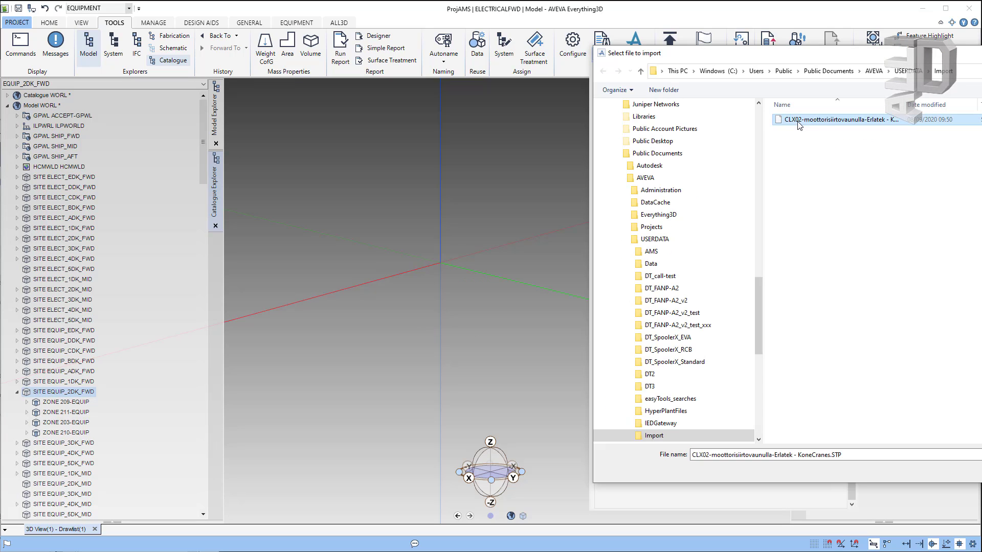
{"action": "key", "text": "Return"}
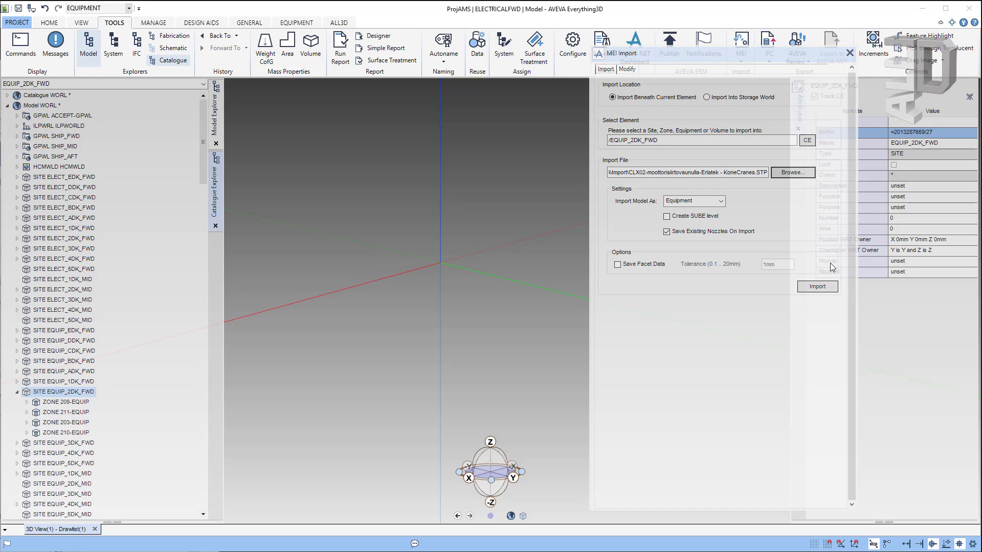
{"action": "left_click", "coordinate": [720, 202]}
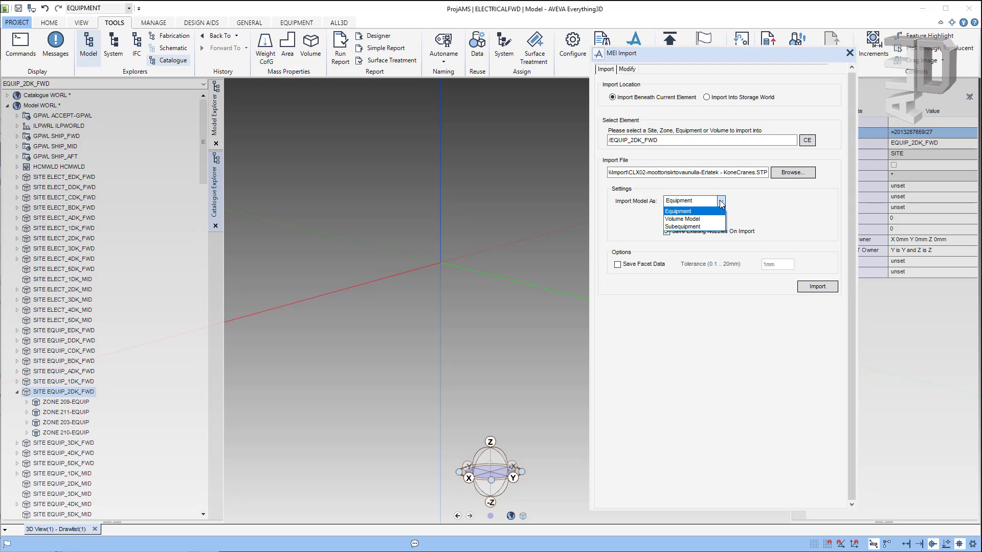
{"action": "left_click", "coordinate": [720, 200]}
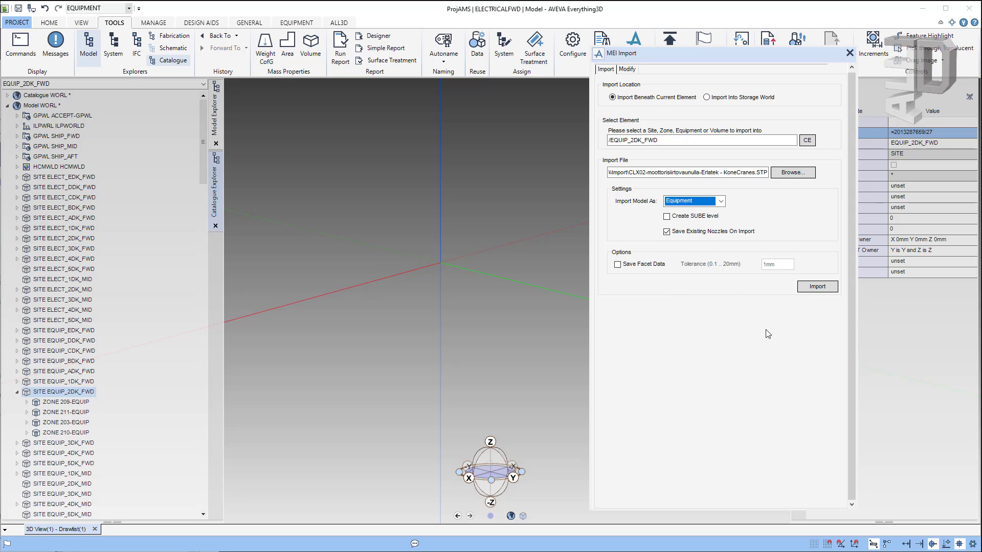
{"action": "left_click", "coordinate": [829, 291]}
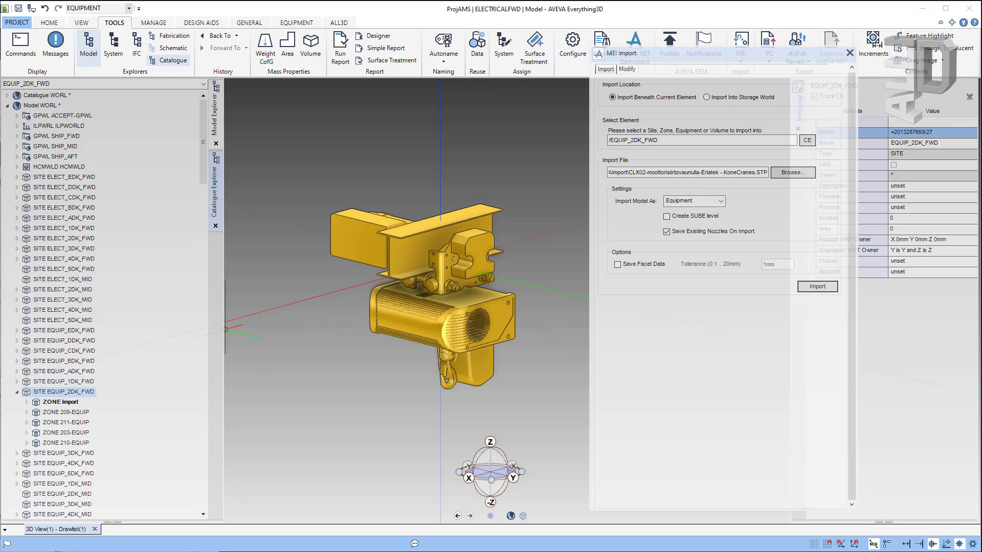
Step: Expand ZONE Import and EQUI CLX02 to list its parts, then switch MEI Import to Modify
{"action": "left_click", "coordinate": [27, 402]}
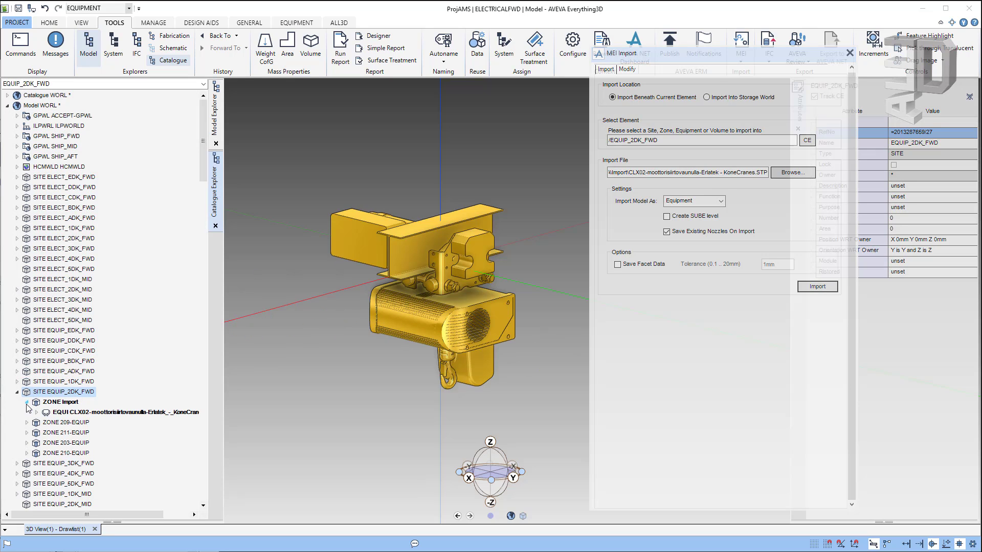
{"action": "left_click", "coordinate": [57, 413]}
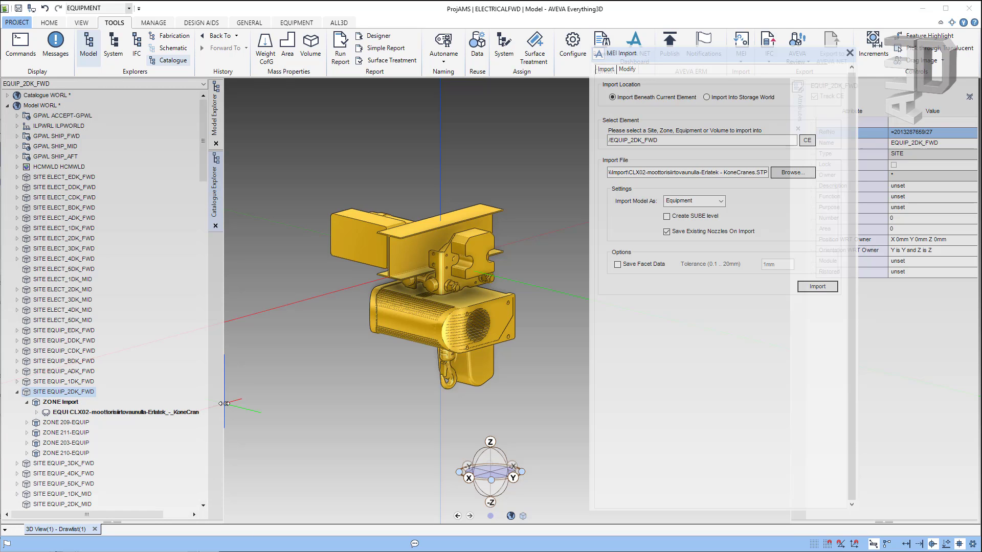
{"action": "left_click_drag", "start_coordinate": [225, 404], "coordinate": [257, 402]}
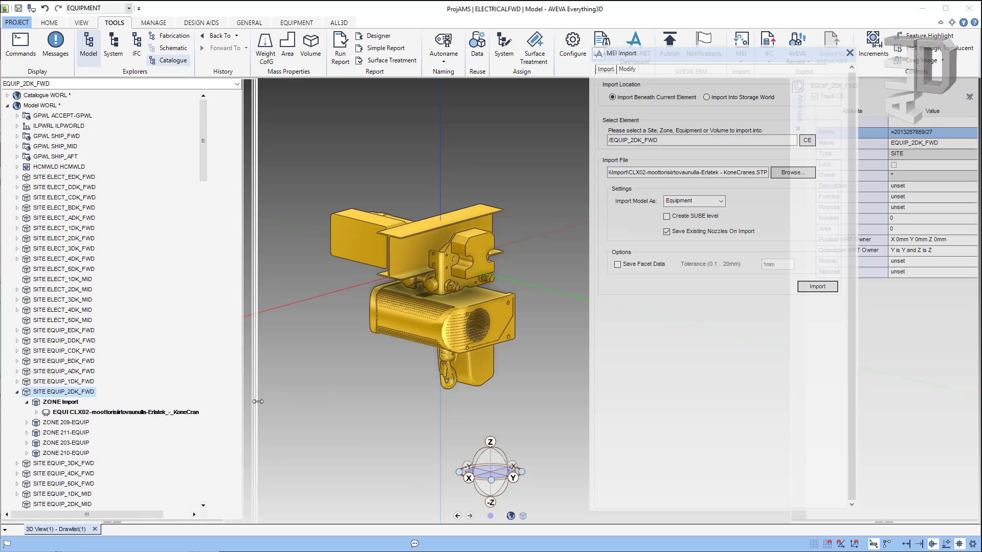
{"action": "left_click", "coordinate": [37, 413]}
{"action": "scroll", "coordinate": [56, 450], "scroll_direction": "down", "scroll_amount": 2}
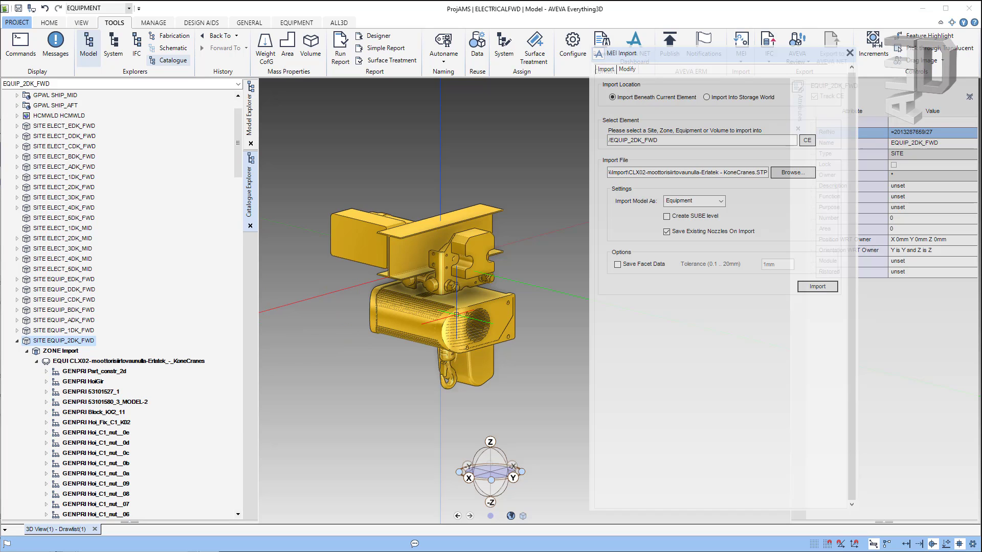
{"action": "left_click_drag", "start_coordinate": [637, 55], "coordinate": [638, 54]}
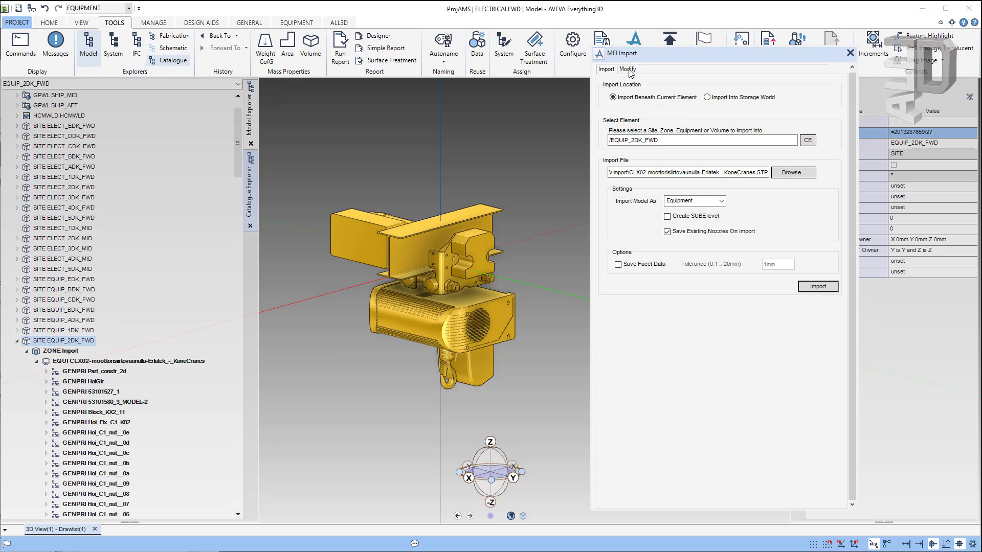
{"action": "left_click", "coordinate": [627, 70]}
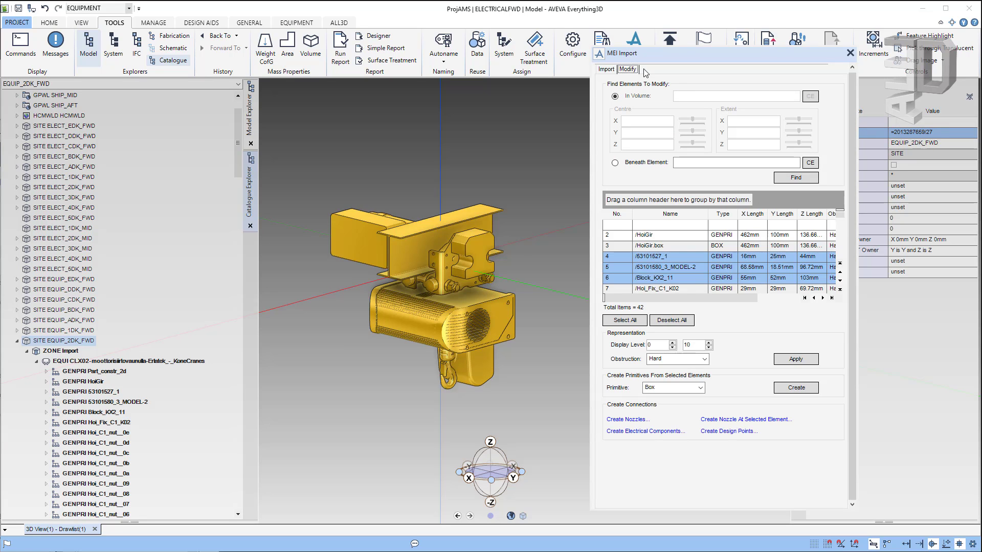
Step: Find all 41 GENPRI elements beneath the imported CLX02 hoist equipment
{"action": "left_click", "coordinate": [637, 166]}
{"action": "left_click", "coordinate": [124, 360]}
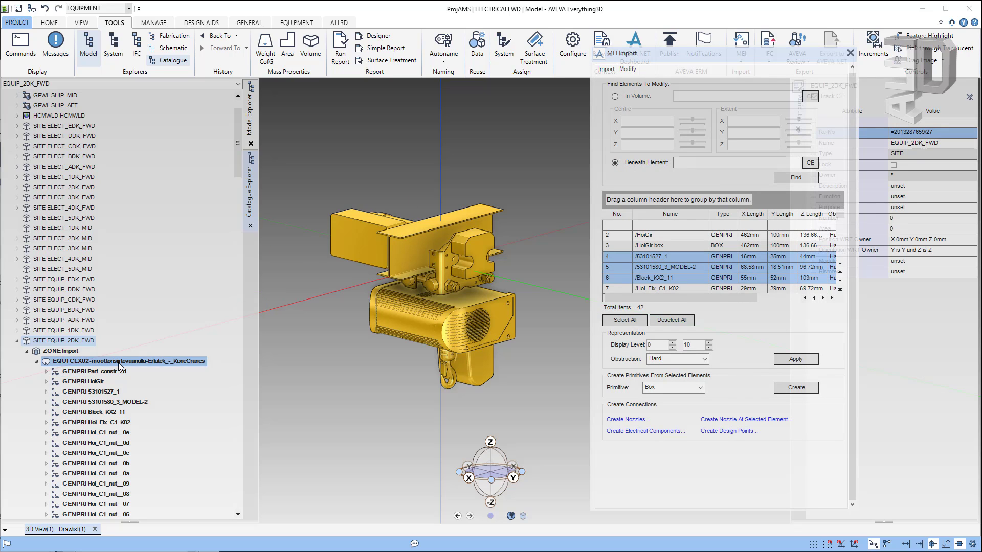
{"action": "left_click", "coordinate": [814, 165]}
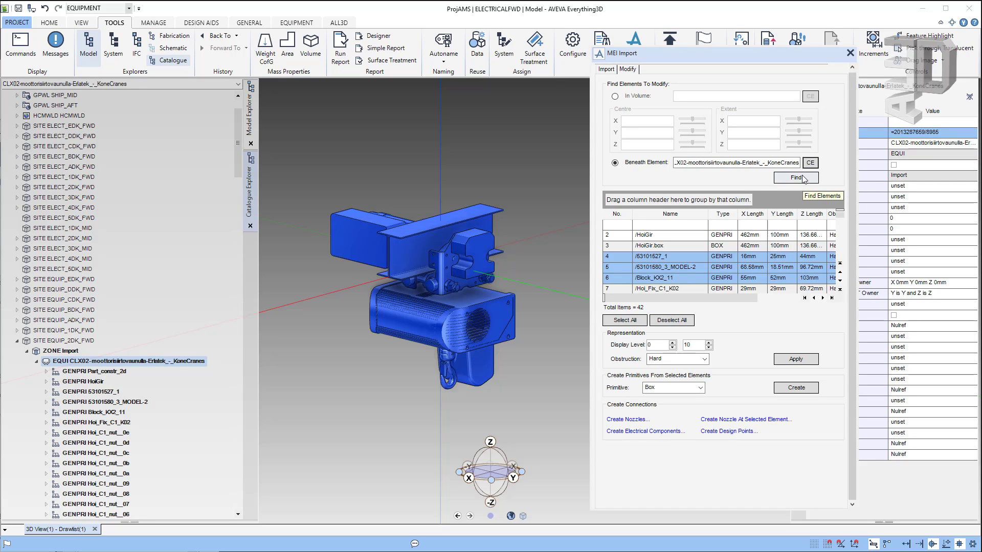
{"action": "left_click", "coordinate": [803, 177]}
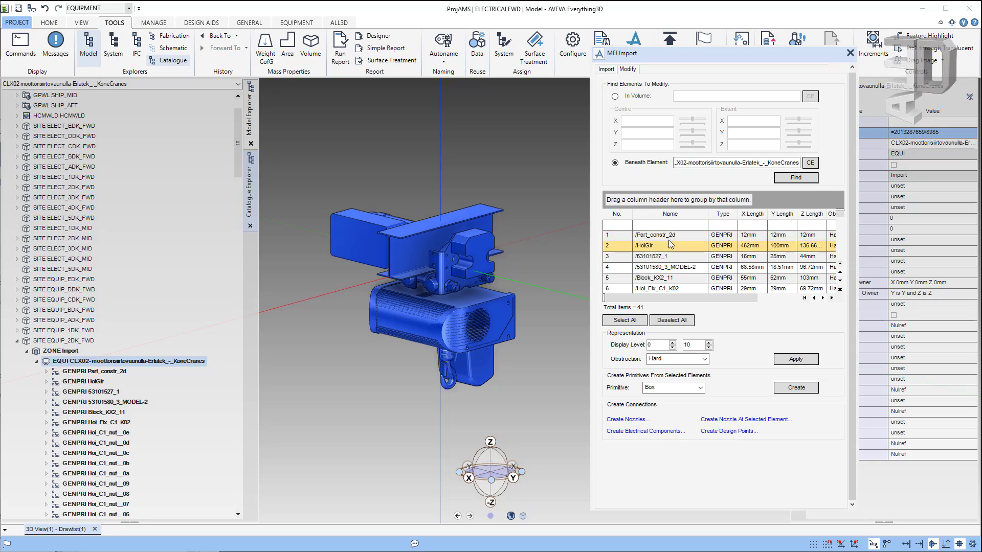
Step: Highlight the /HoiGir girder in the 3D model
{"action": "scroll", "coordinate": [770, 270], "scroll_direction": "down", "scroll_amount": 8}
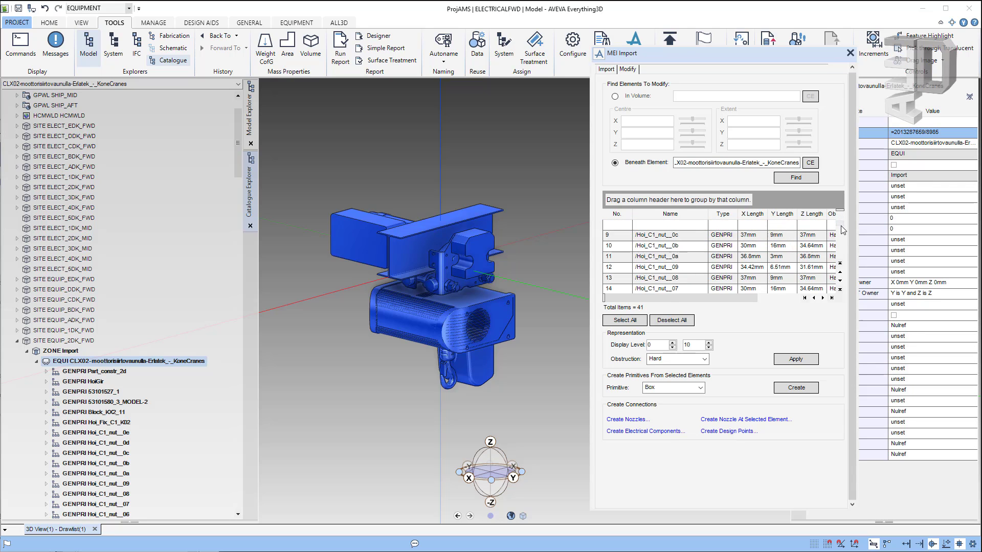
{"action": "scroll", "coordinate": [769, 270], "scroll_direction": "up", "scroll_amount": 8}
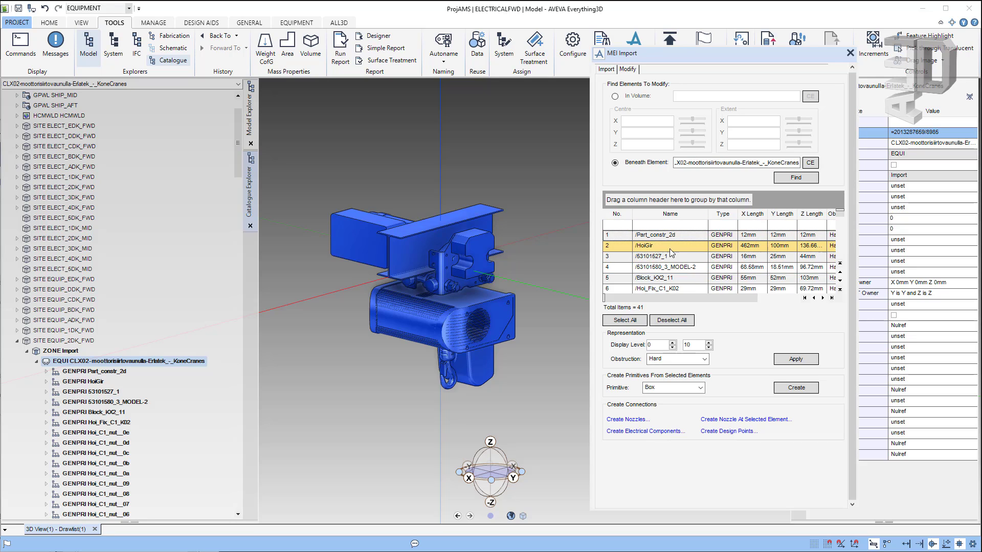
{"action": "left_click", "coordinate": [624, 249]}
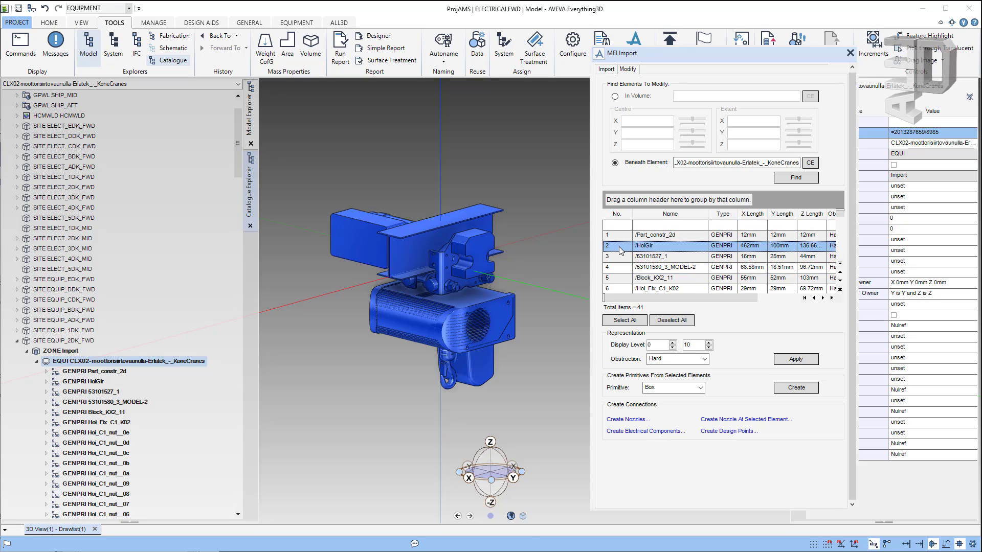
{"action": "right_click", "coordinate": [620, 247]}
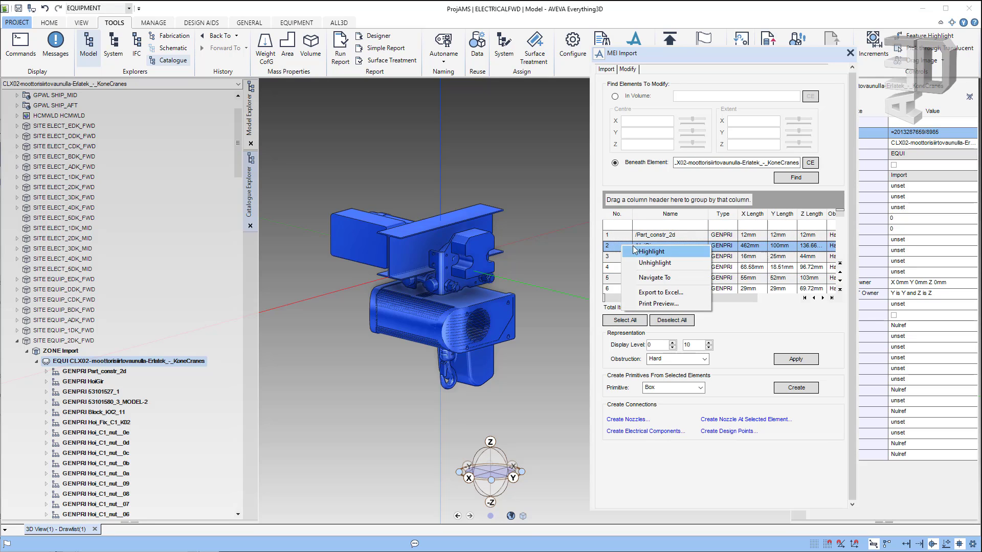
{"action": "left_click", "coordinate": [643, 249]}
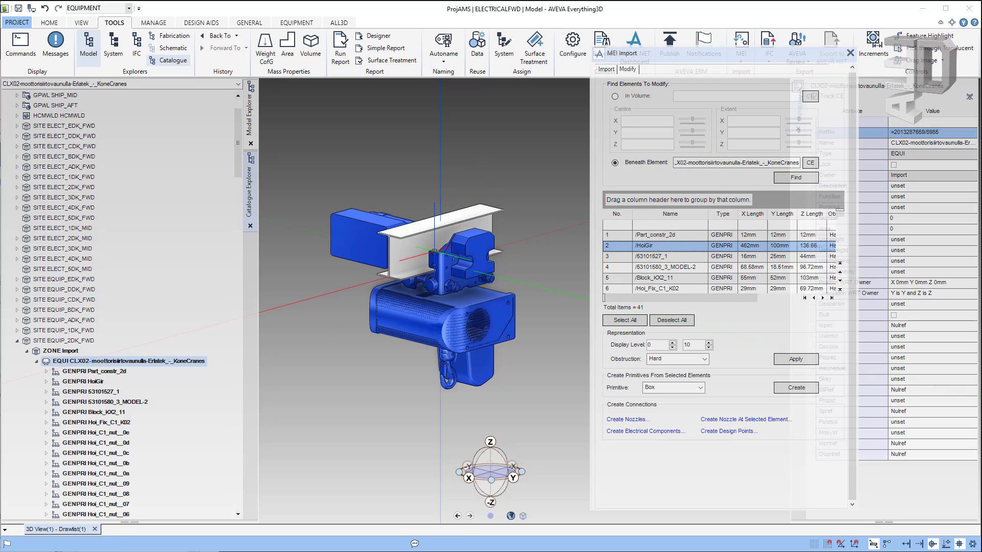
Step: Create a box primitive, HoiGir.box, for the HoiGir girder
{"action": "mouse_move", "coordinate": [464, 249]}
{"action": "middle_mouse_down"}
{"action": "mouse_move", "coordinate": [509, 247]}
{"action": "mouse_move", "coordinate": [453, 242]}
{"action": "middle_mouse_up"}
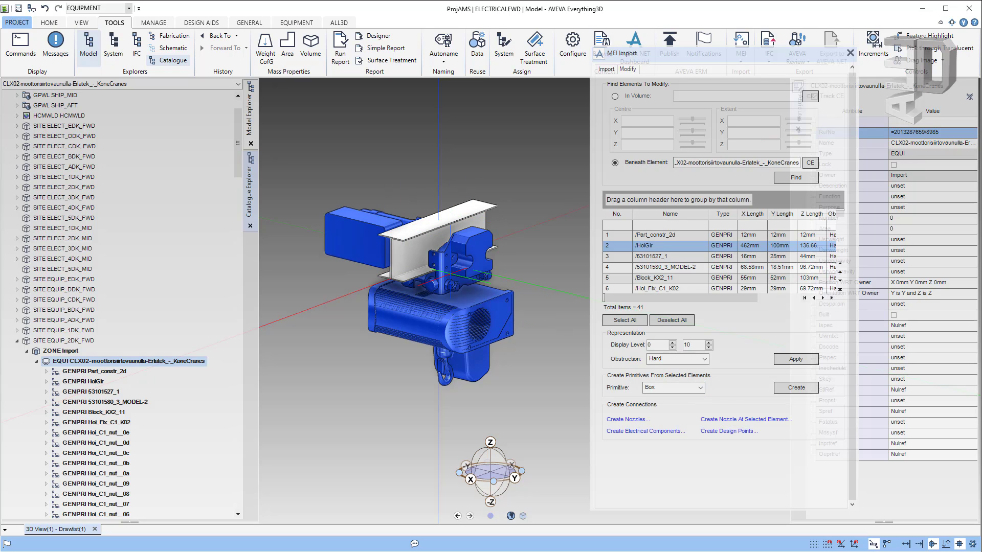
{"action": "left_click", "coordinate": [794, 387]}
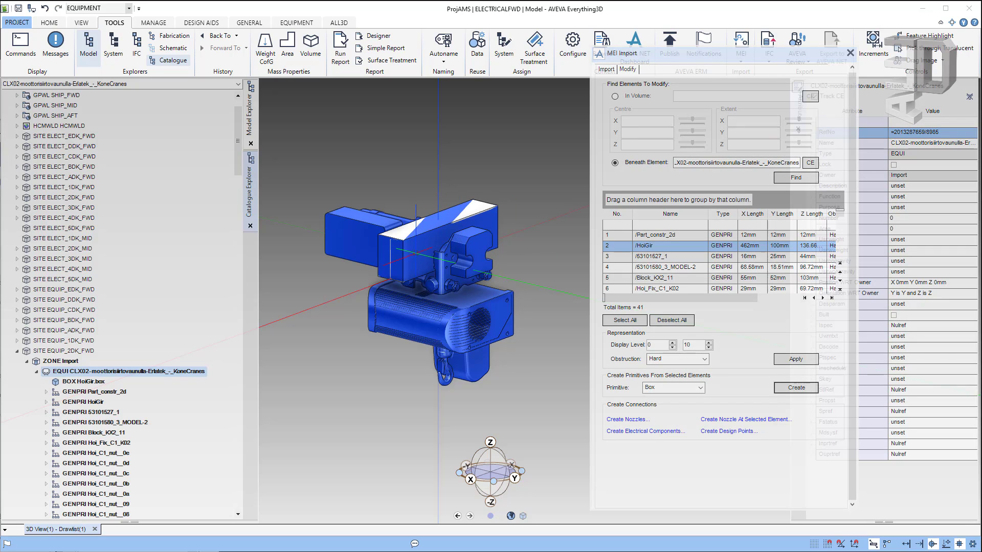
{"action": "mouse_move", "coordinate": [460, 245]}
{"action": "middle_mouse_down"}
{"action": "mouse_move", "coordinate": [543, 239]}
{"action": "mouse_move", "coordinate": [542, 265]}
{"action": "mouse_move", "coordinate": [430, 238]}
{"action": "middle_mouse_up"}
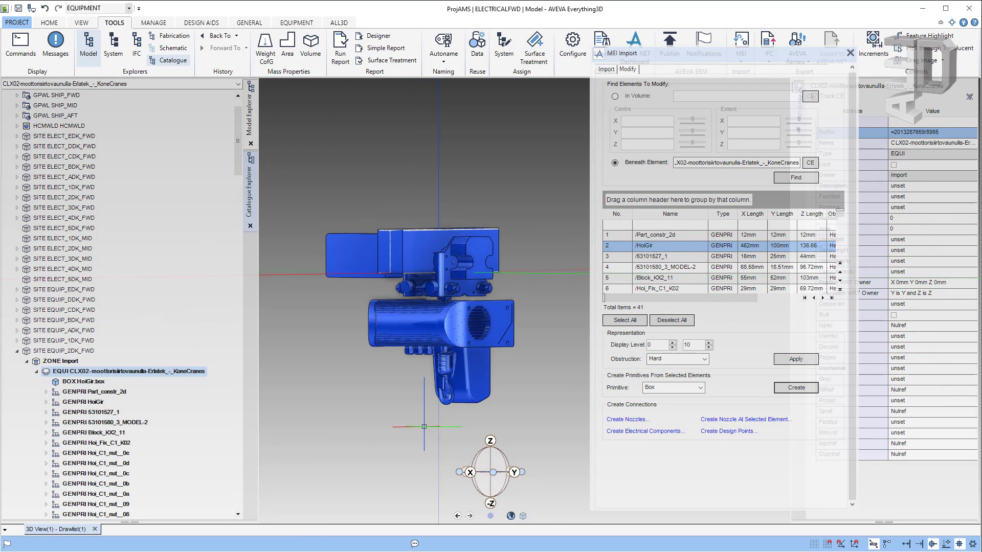
Step: Highlight Block_KX2_11 and create a cylinder primitive for it
{"action": "scroll", "coordinate": [445, 360], "scroll_direction": "up", "scroll_amount": 5}
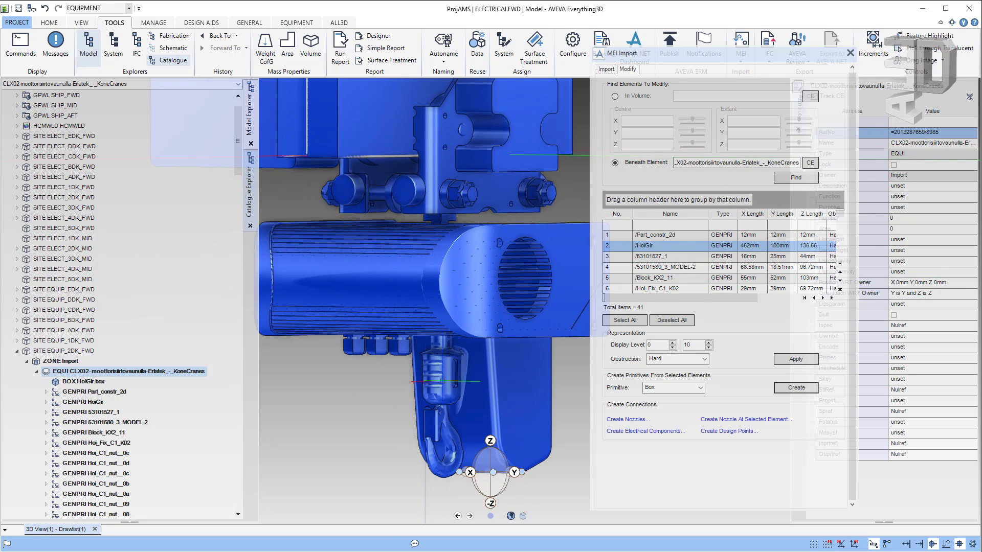
{"action": "left_click", "coordinate": [623, 281]}
{"action": "right_click", "coordinate": [624, 281]}
{"action": "left_click", "coordinate": [643, 285]}
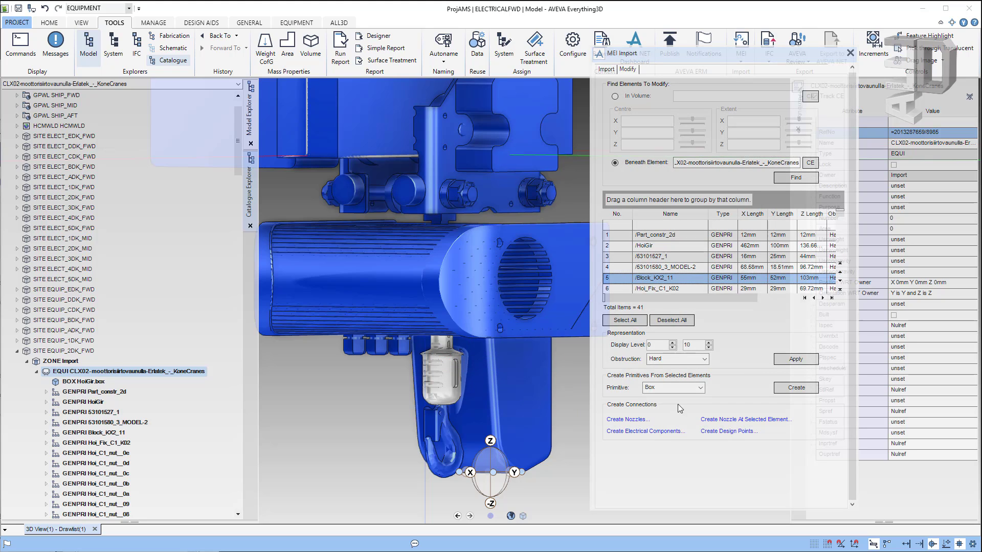
{"action": "left_click", "coordinate": [702, 389]}
{"action": "left_click", "coordinate": [680, 407]}
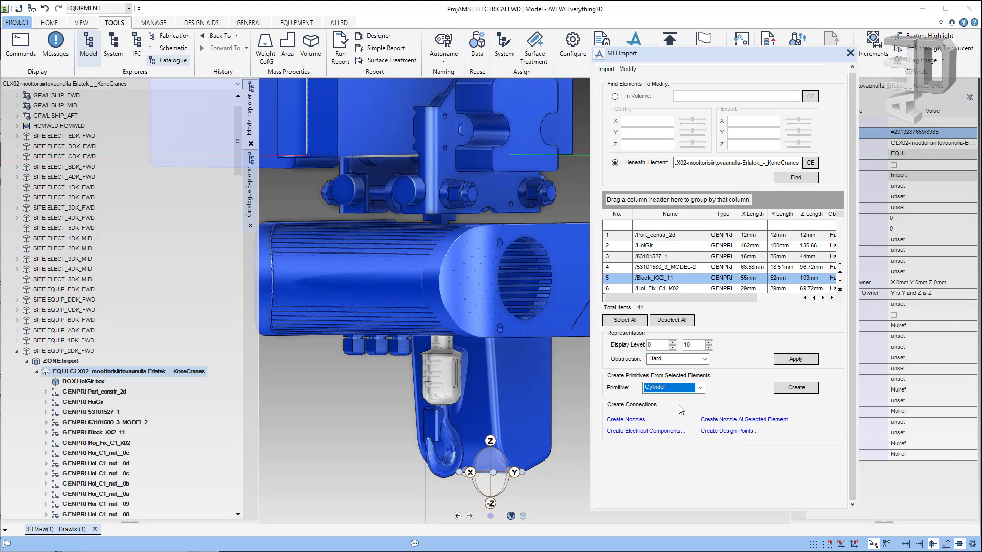
{"action": "left_click", "coordinate": [802, 390]}
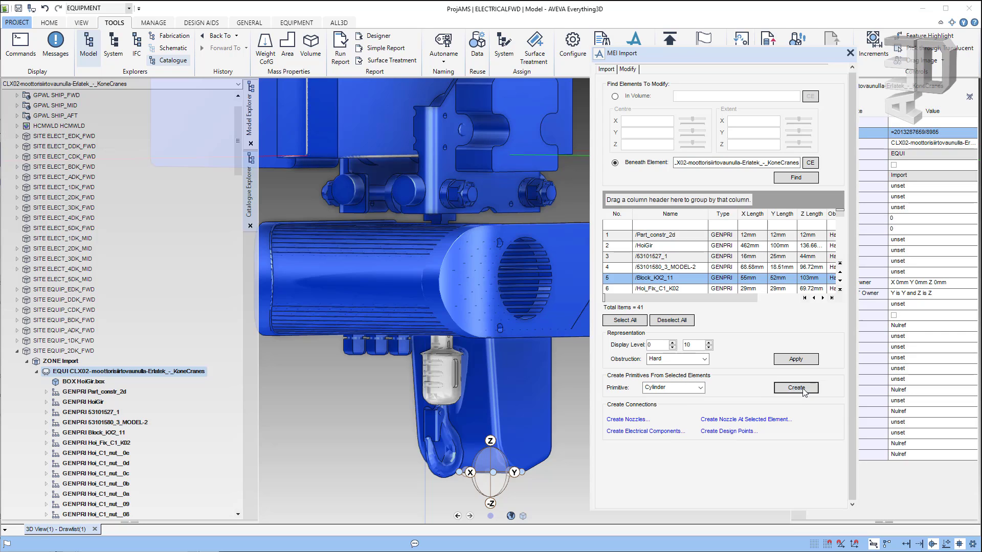